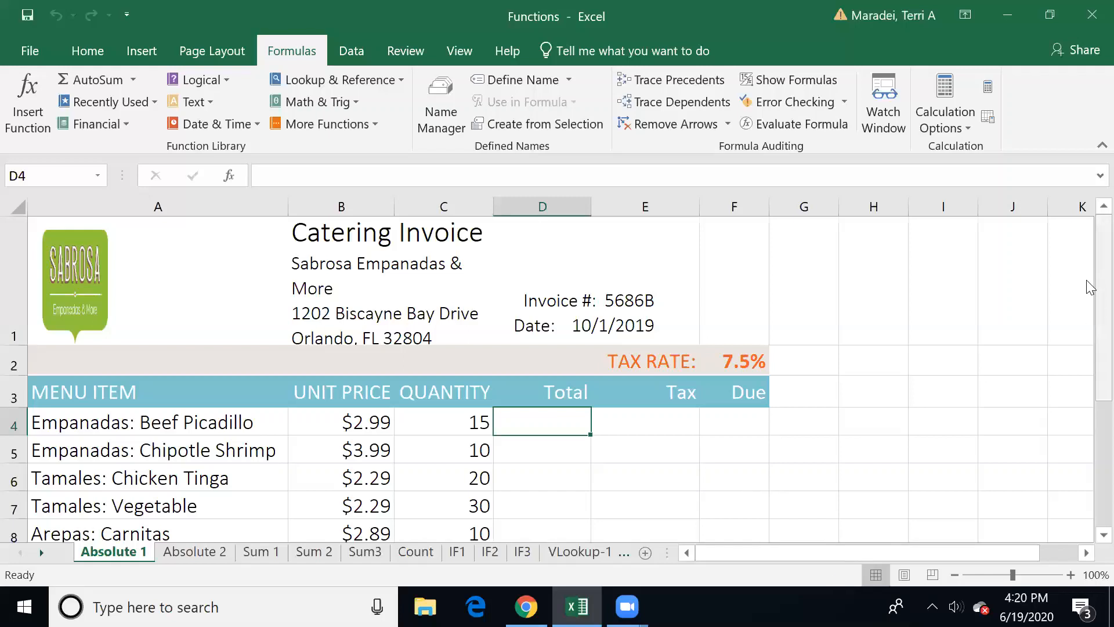
Look over the catering invoice on the Absolute 1 sheet, from its header block to the first item row
left_click_drag(1097, 283, 1091, 301)
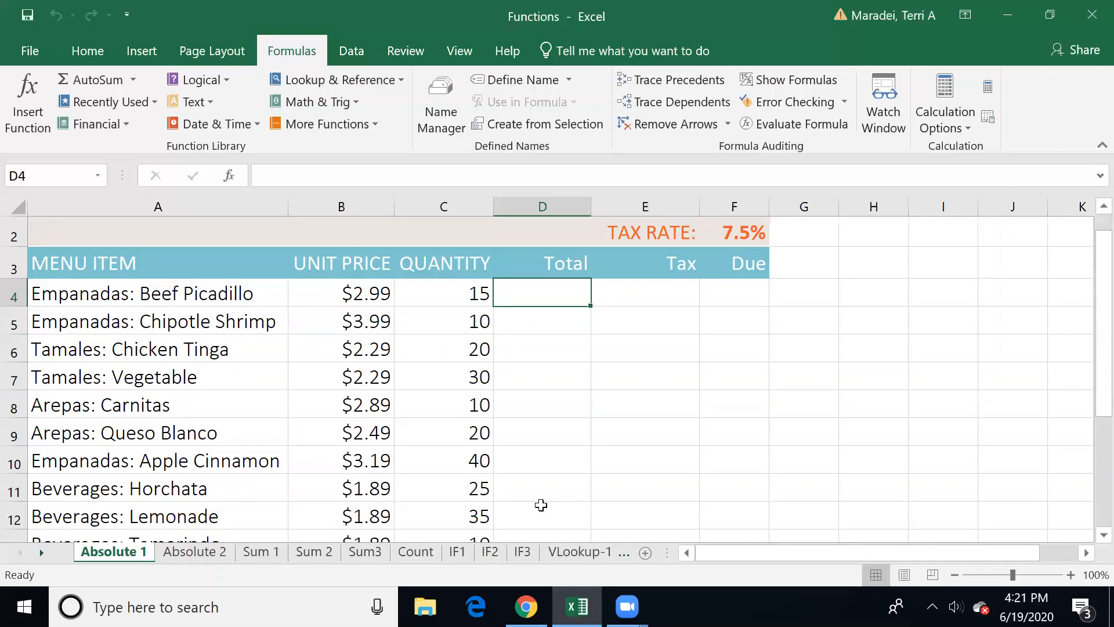
key("Up")
key("Up")
key("Up")
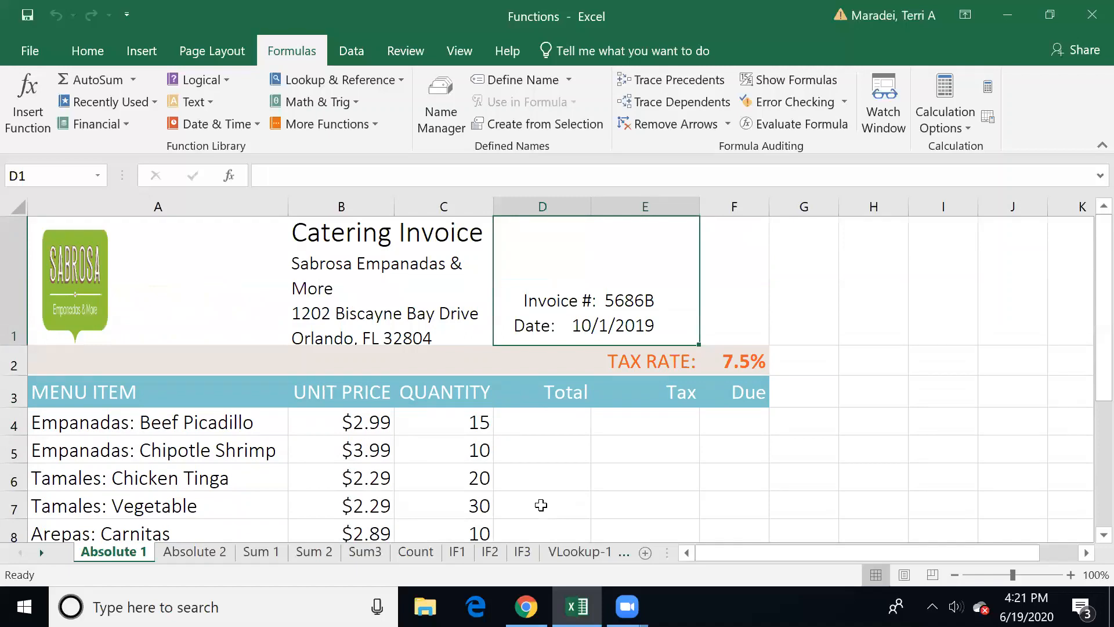
key("Down")
key("Down")
key("Down")
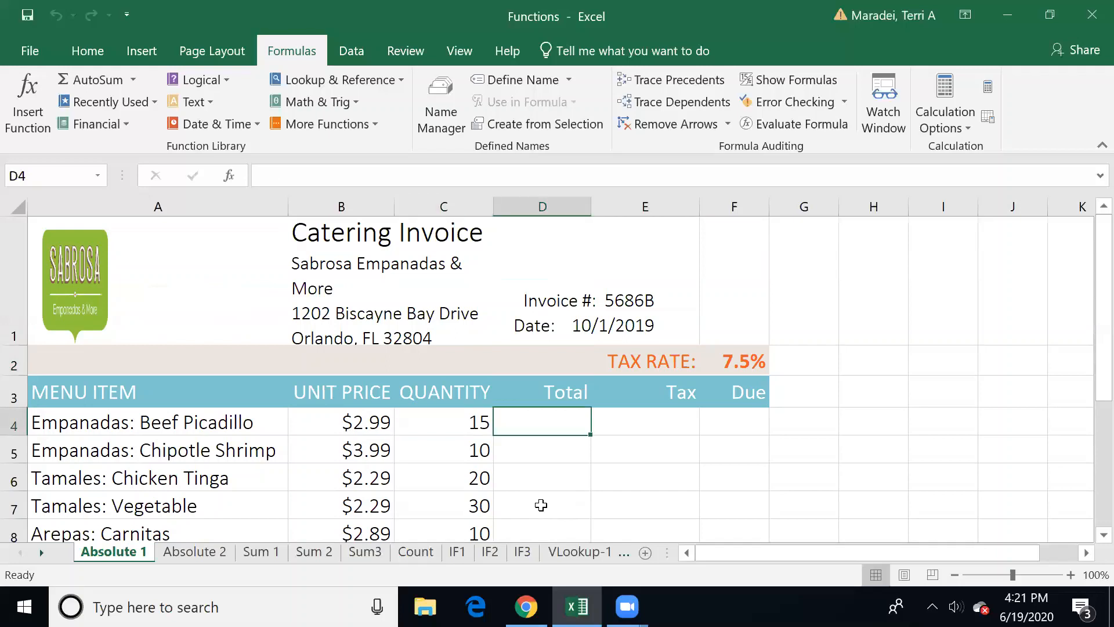
key("Left")
key("Right")
key("Left")
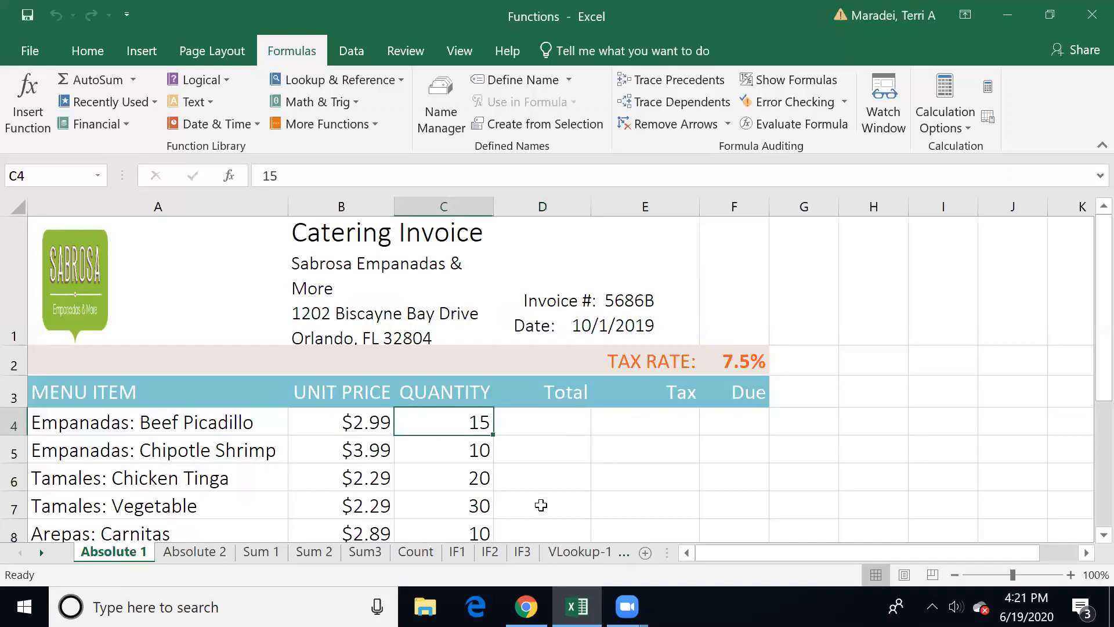
Examine the unit price and quantity columns, comparing the menu item, price and quantity cells beside the empty total D4
key("Left")
key("Down")
key("Down")
key("Down")
key("Down")
key("Down")
key("Down")
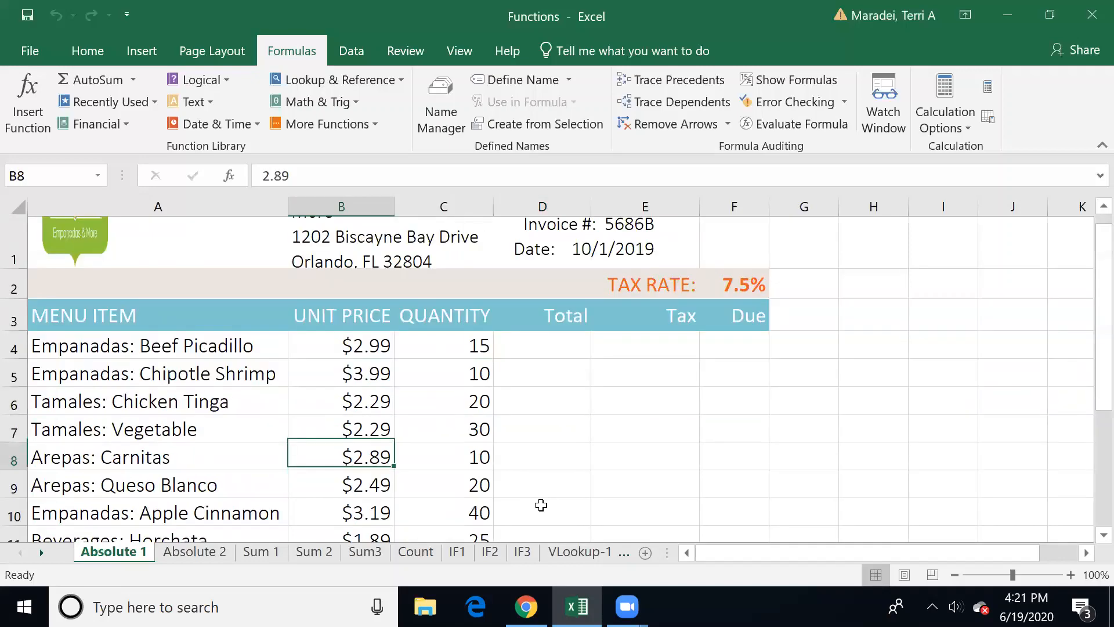
key("Up")
key("Up")
key("Up")
key("Up")
key("Up")
key("Right")
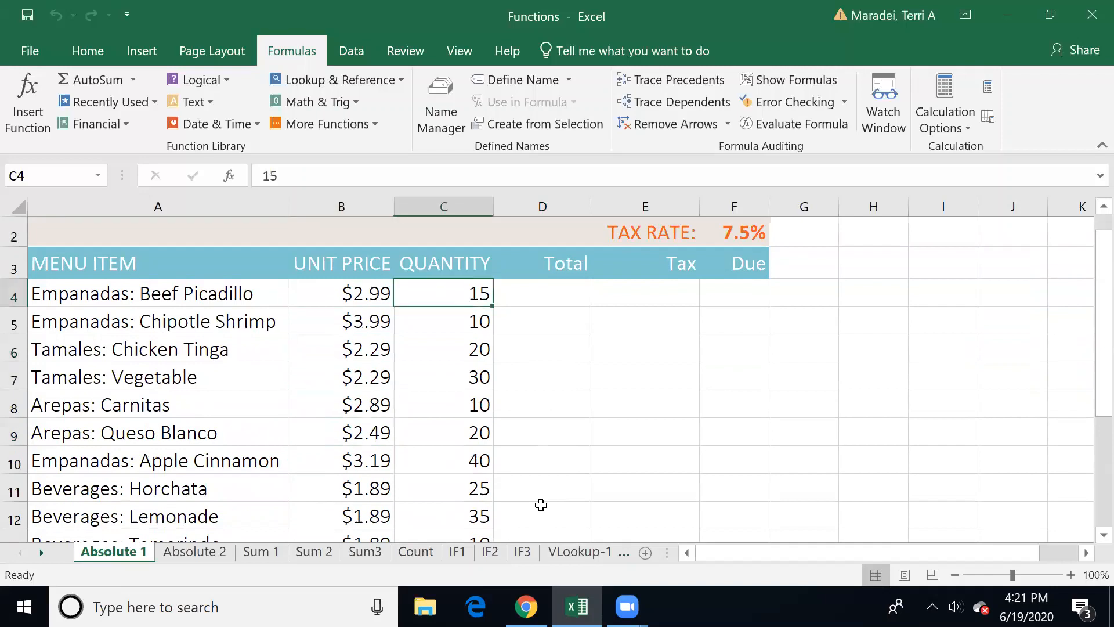
key("Right")
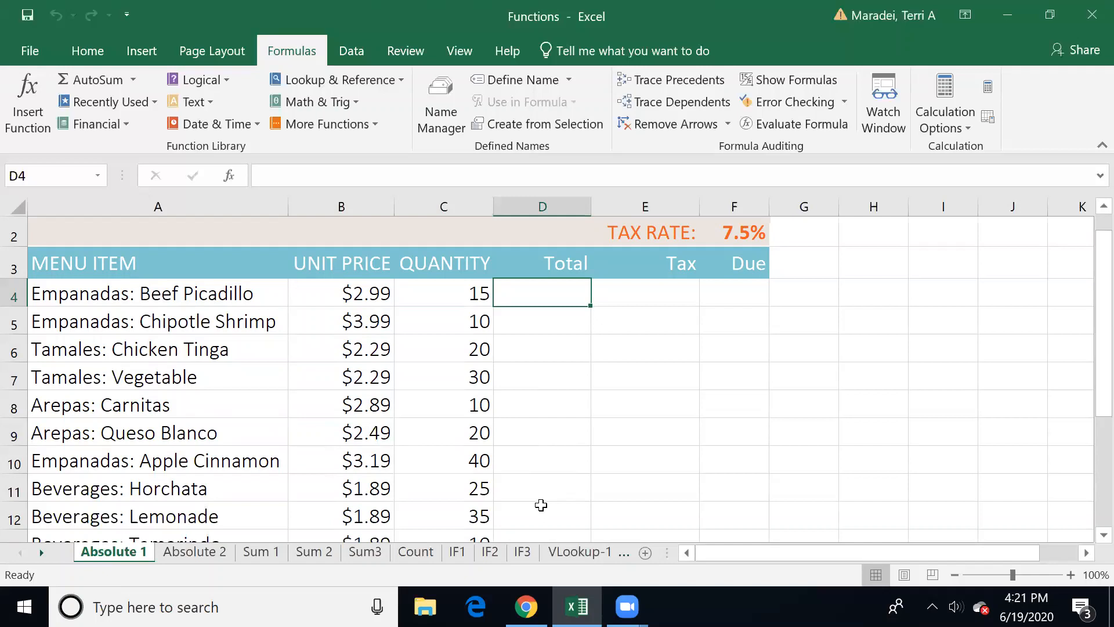
key("Left")
key("Left")
key("Right")
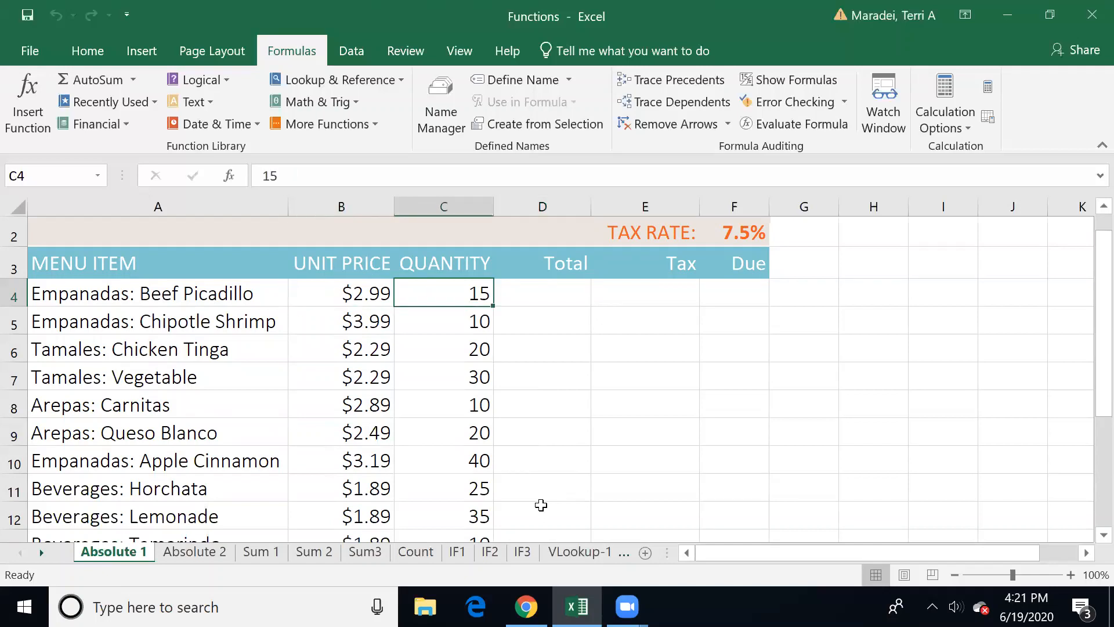
key("Left")
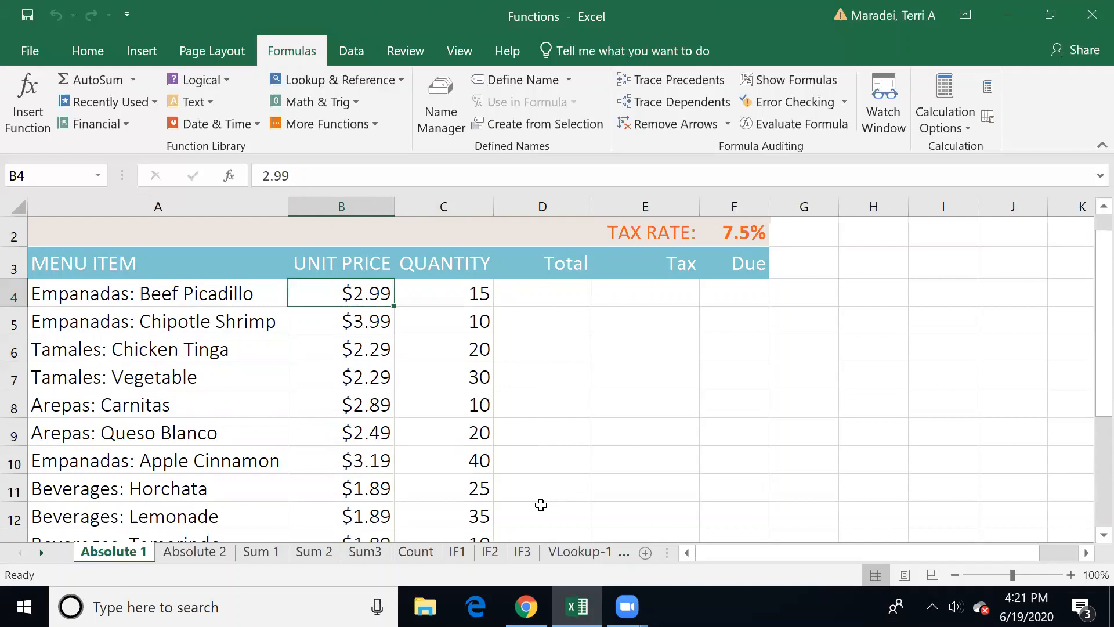
key("Left")
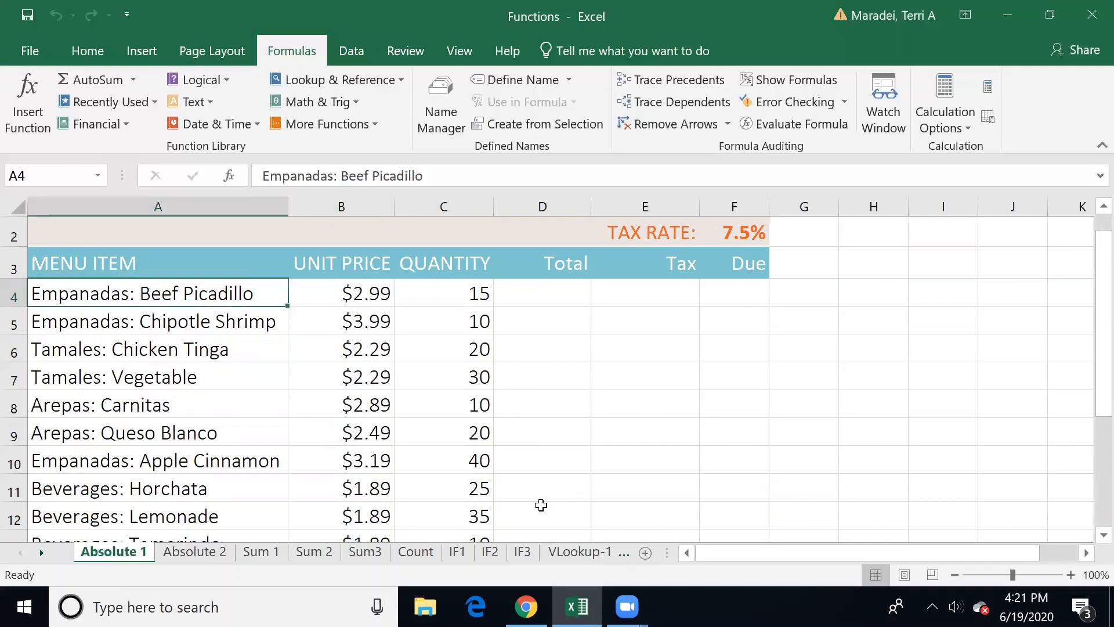
key("Right")
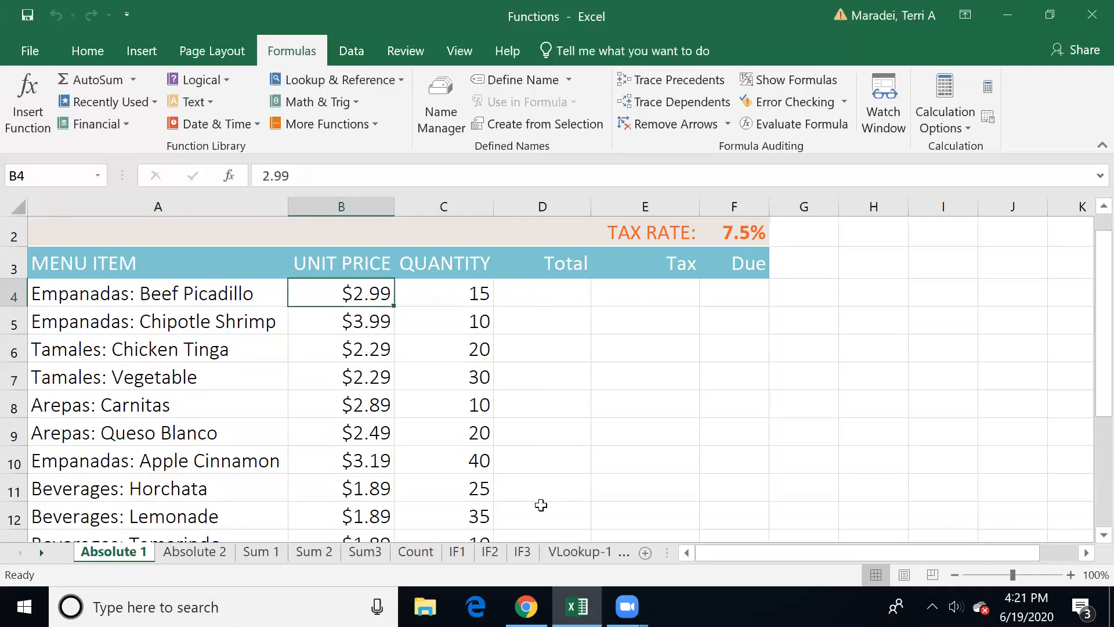
key("Right")
key("Right")
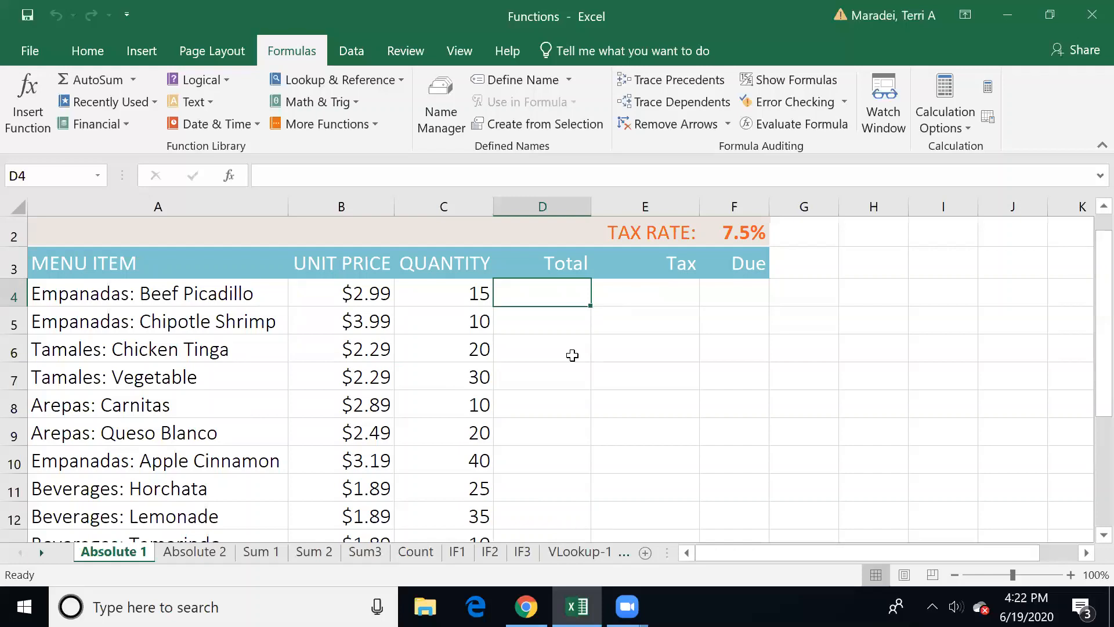
Calculate the total in D4 with the formula =B4*C4 and fill it down through D13
type("=")
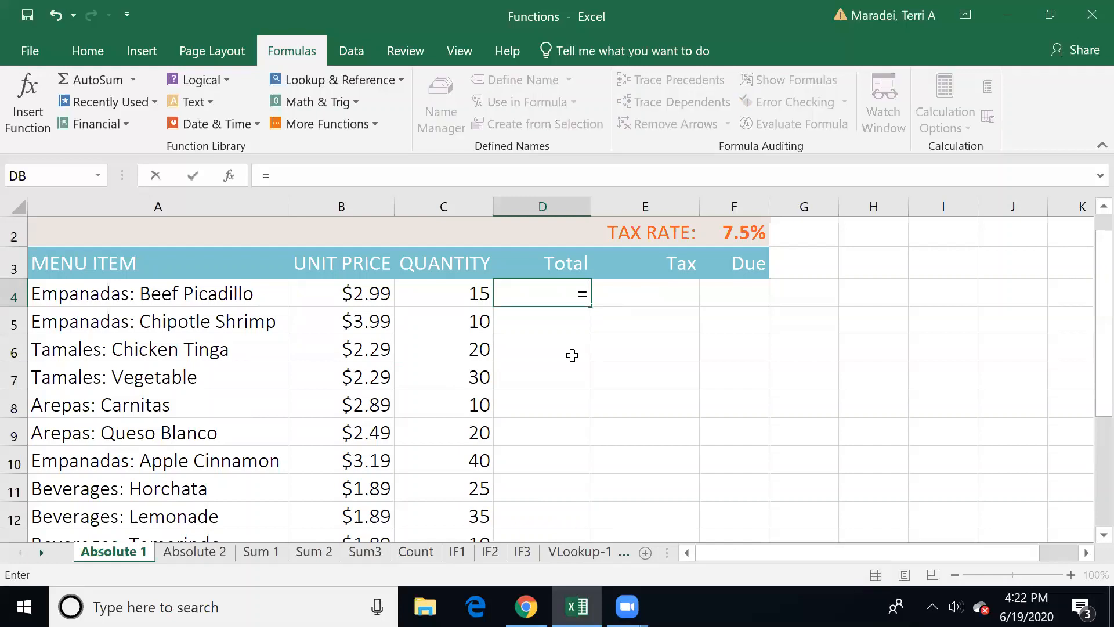
left_click(356, 294)
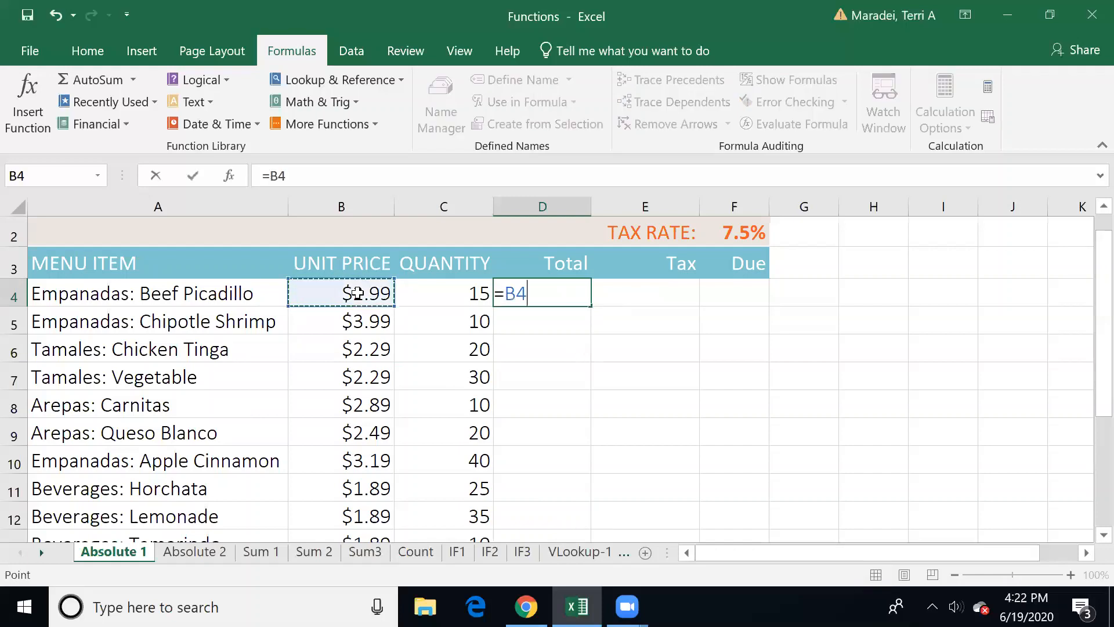
type("*")
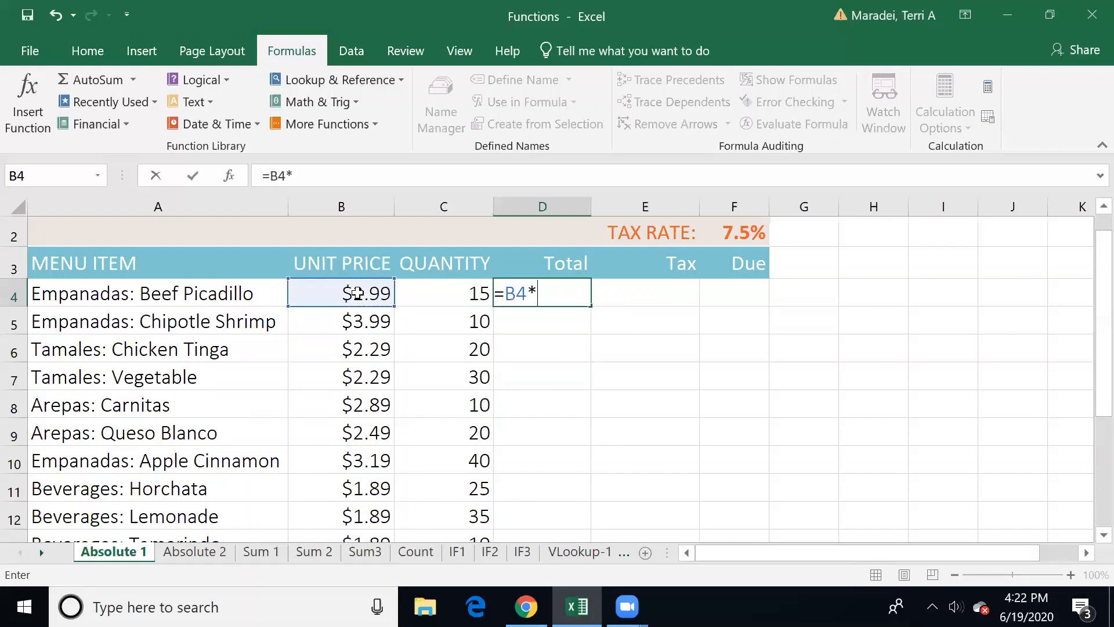
left_click(428, 292)
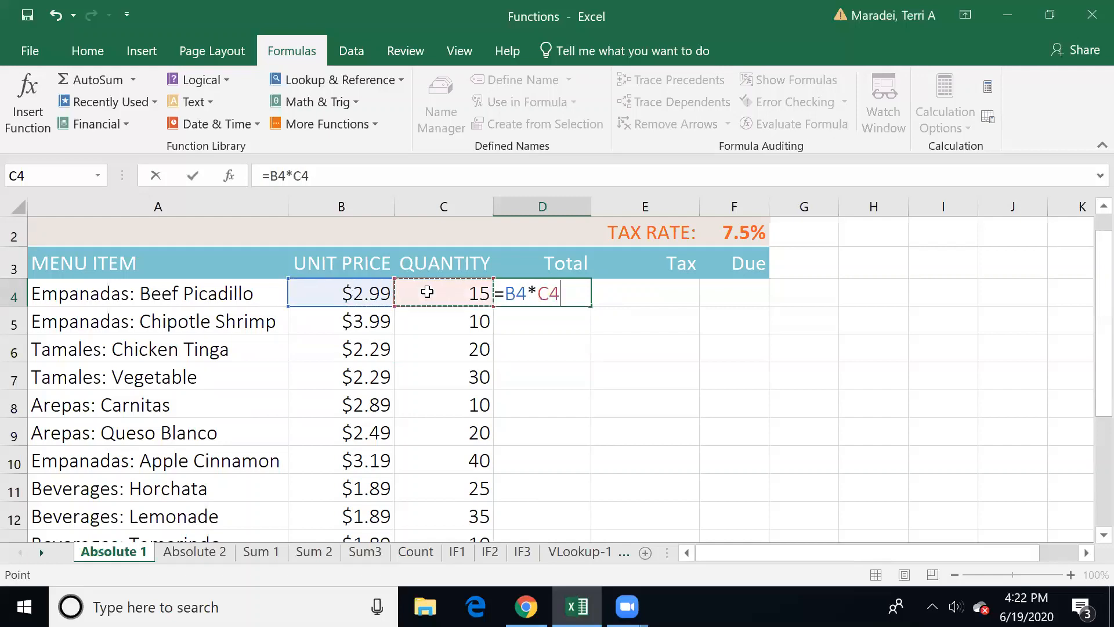
key("Return")
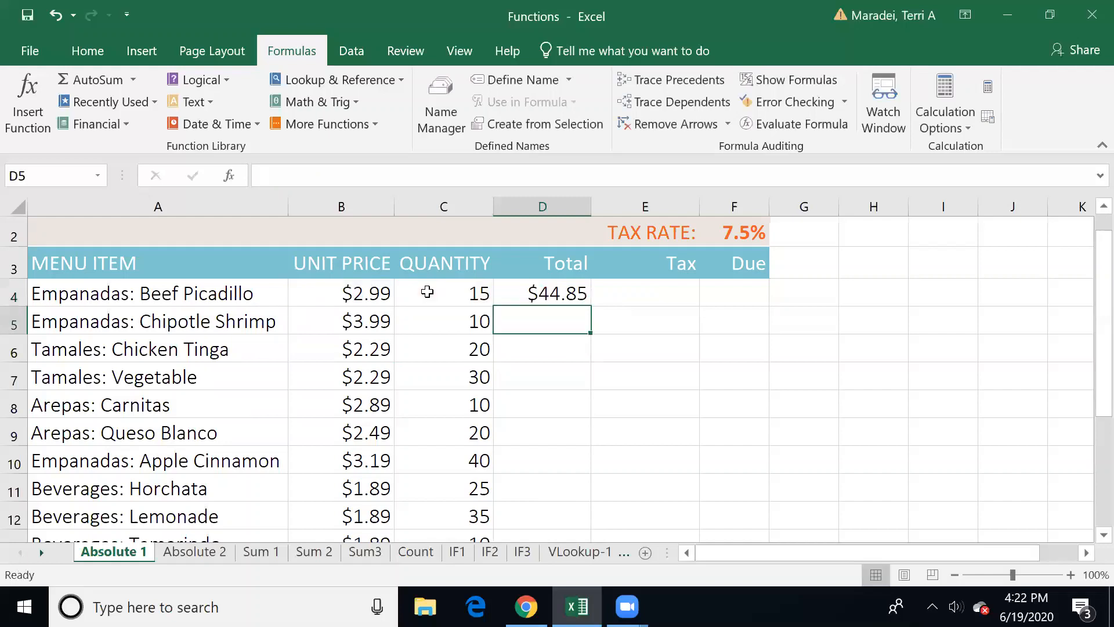
left_click(559, 295)
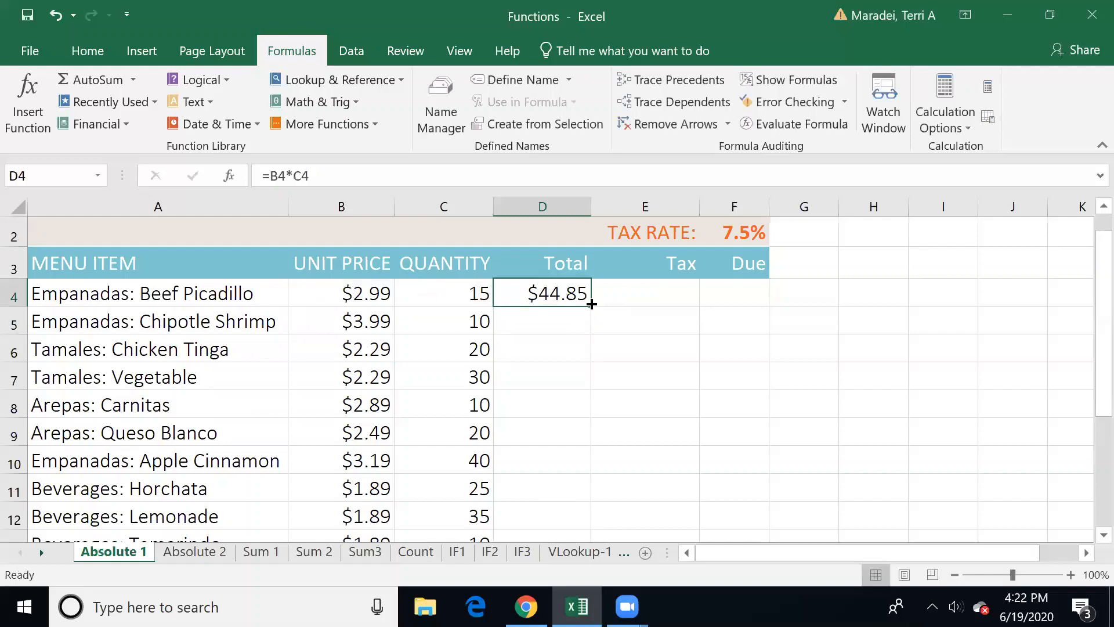
left_click_drag(591, 304, 589, 472)
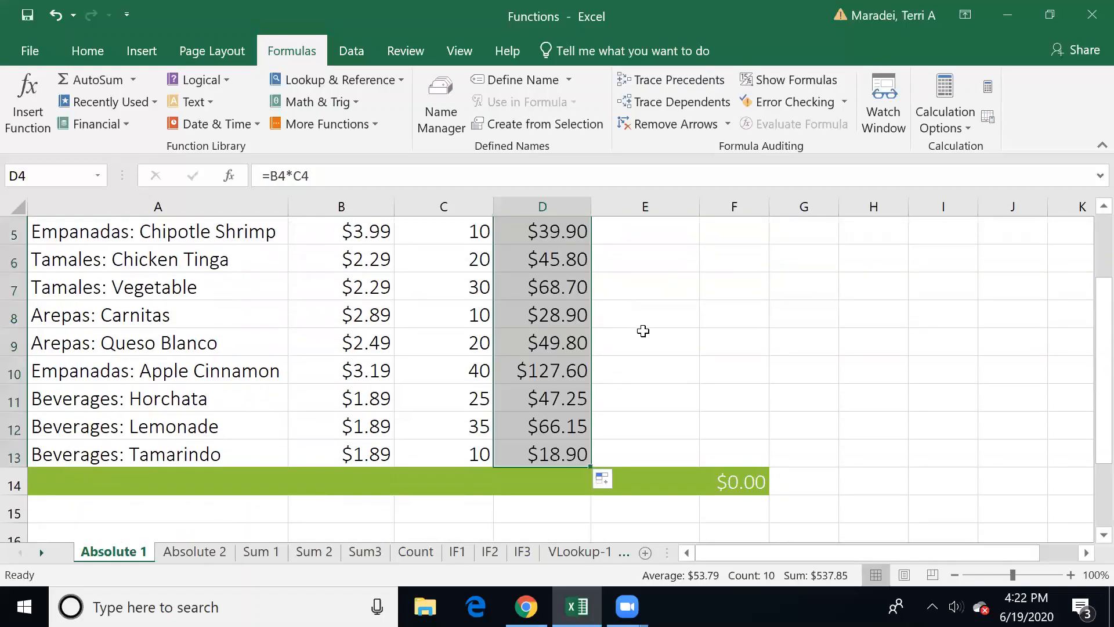
Review the formulas in the Total column from row 4 to row 12, checking how their cell references change per row
key("Up")
key("Up")
key("Down")
key("Down")
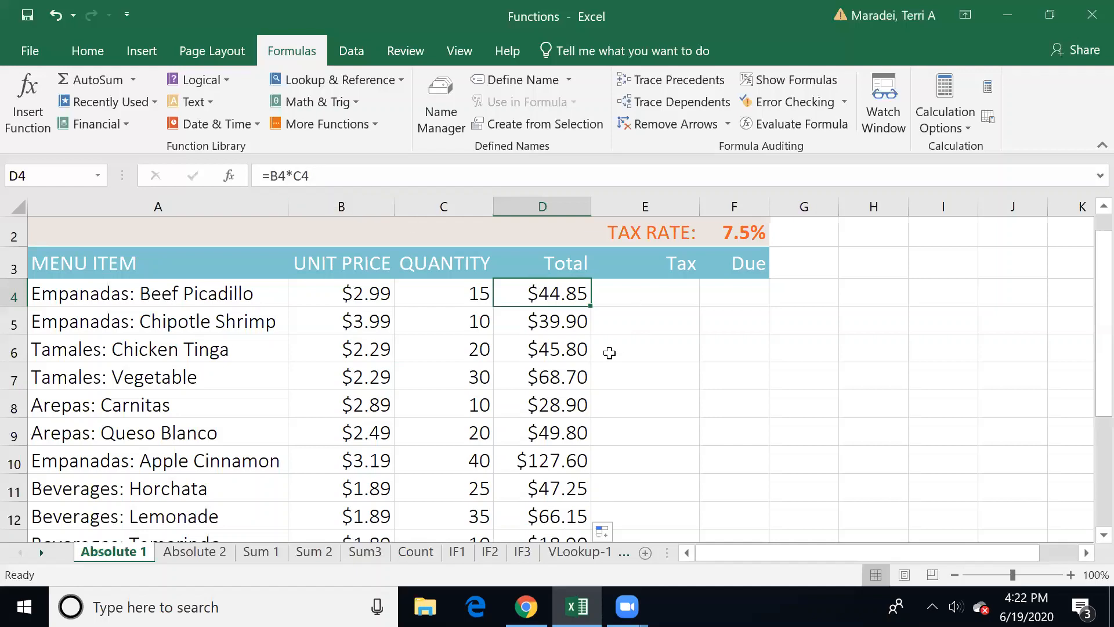
left_click(559, 316)
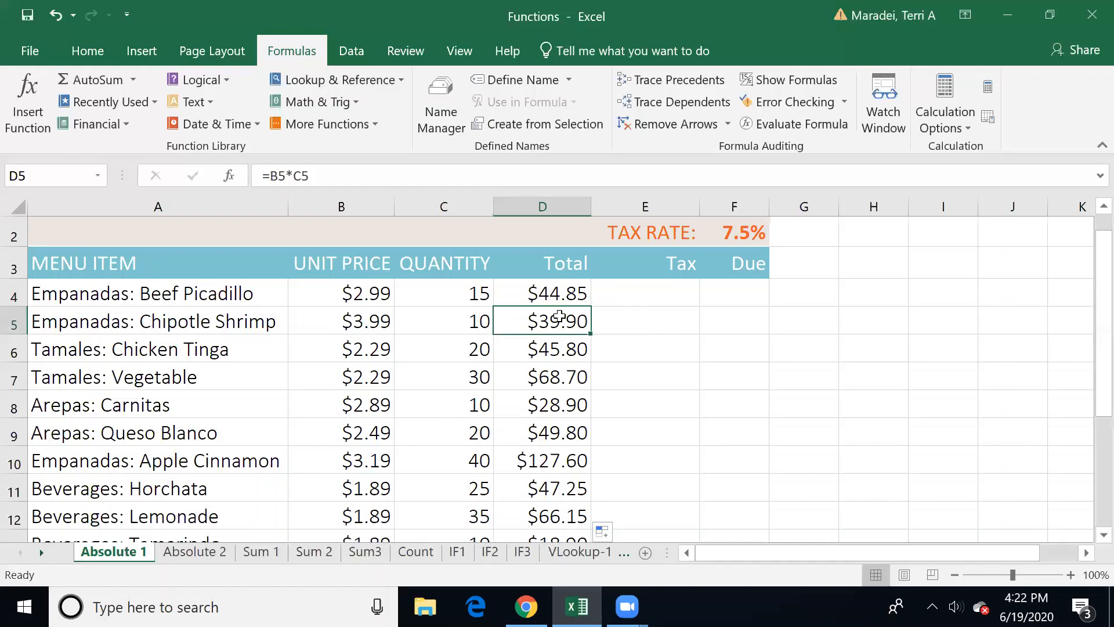
key("Down")
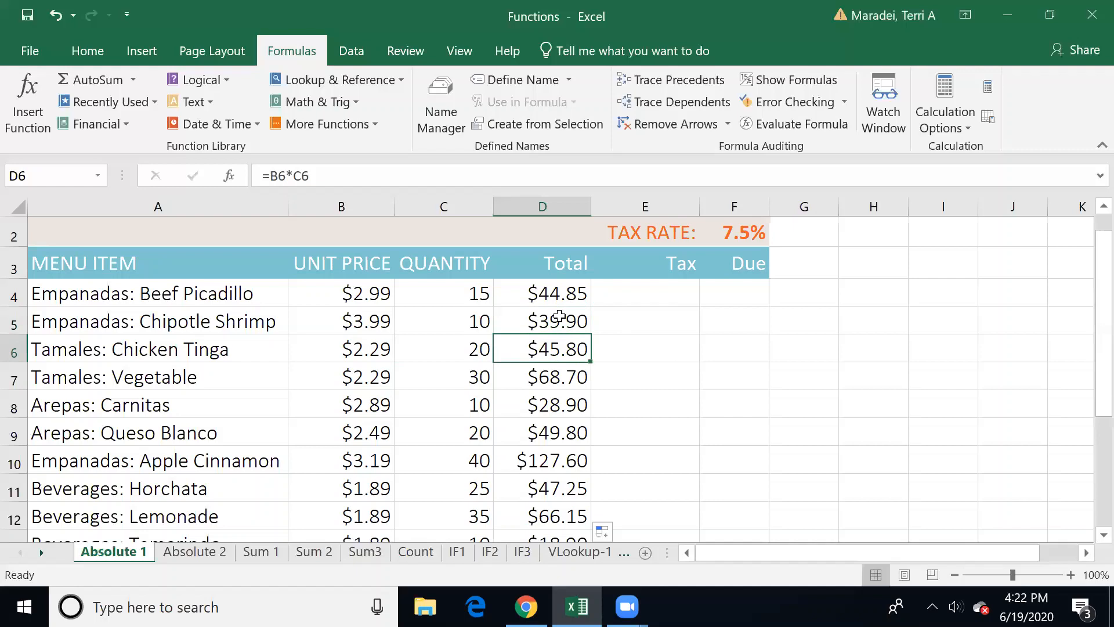
key("Up")
key("Up")
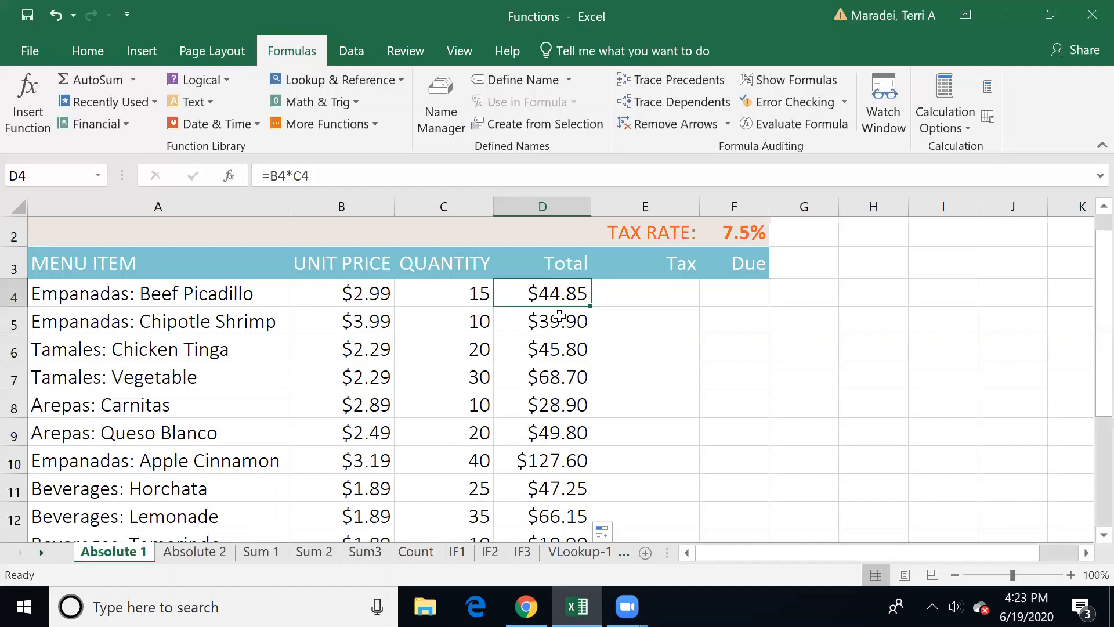
key("Down")
key("Down")
key("Down")
key("Down")
key("Down")
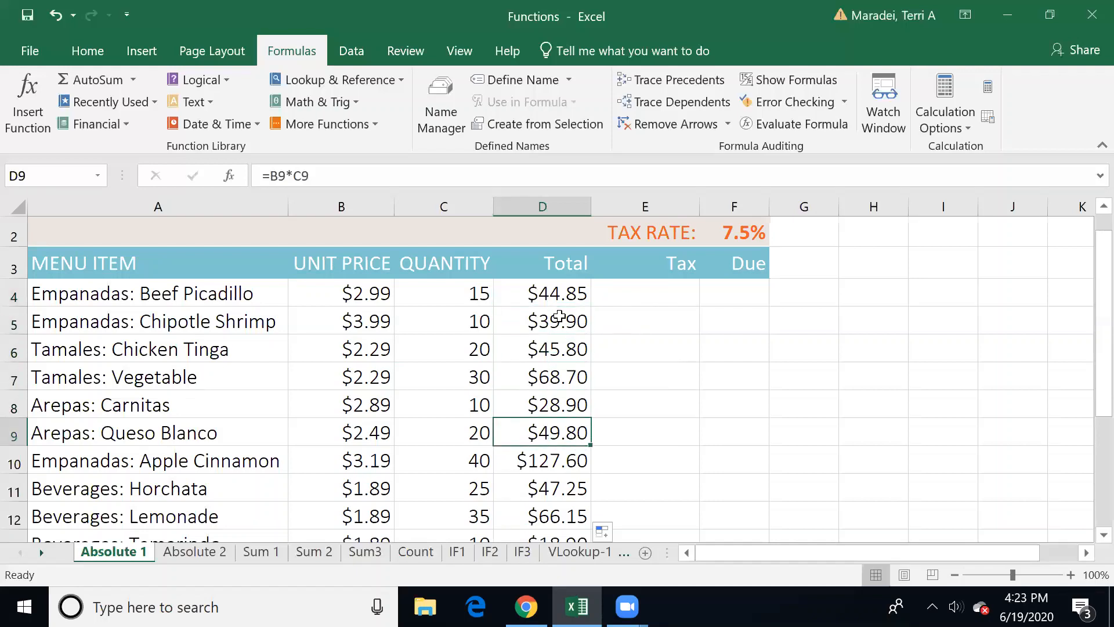
key("Down")
key("Down")
key("Down")
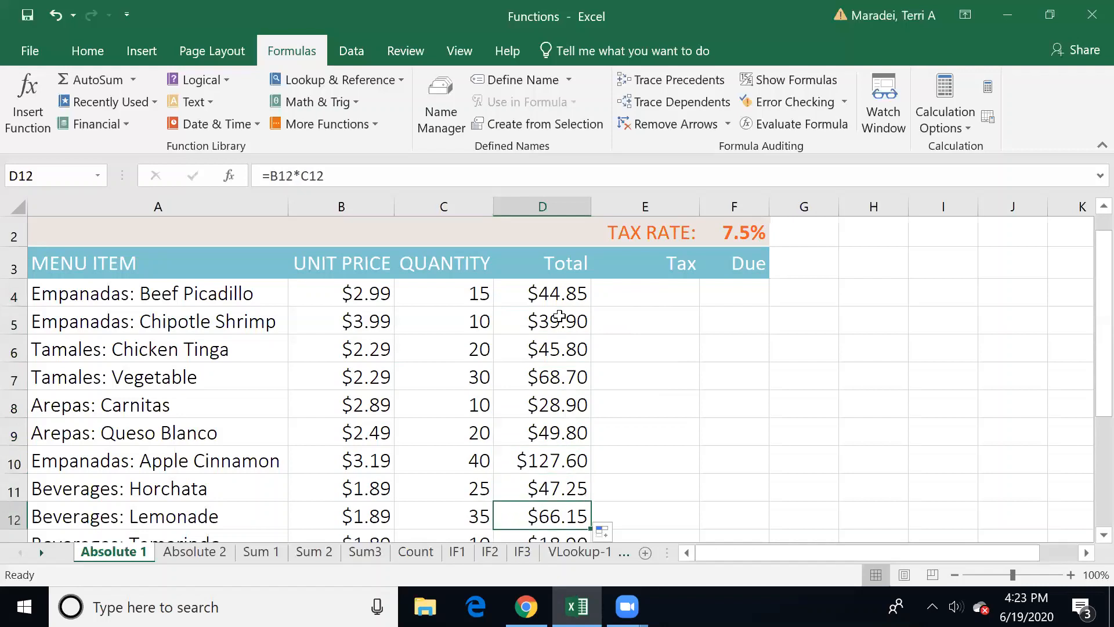
key("Up")
key("Up")
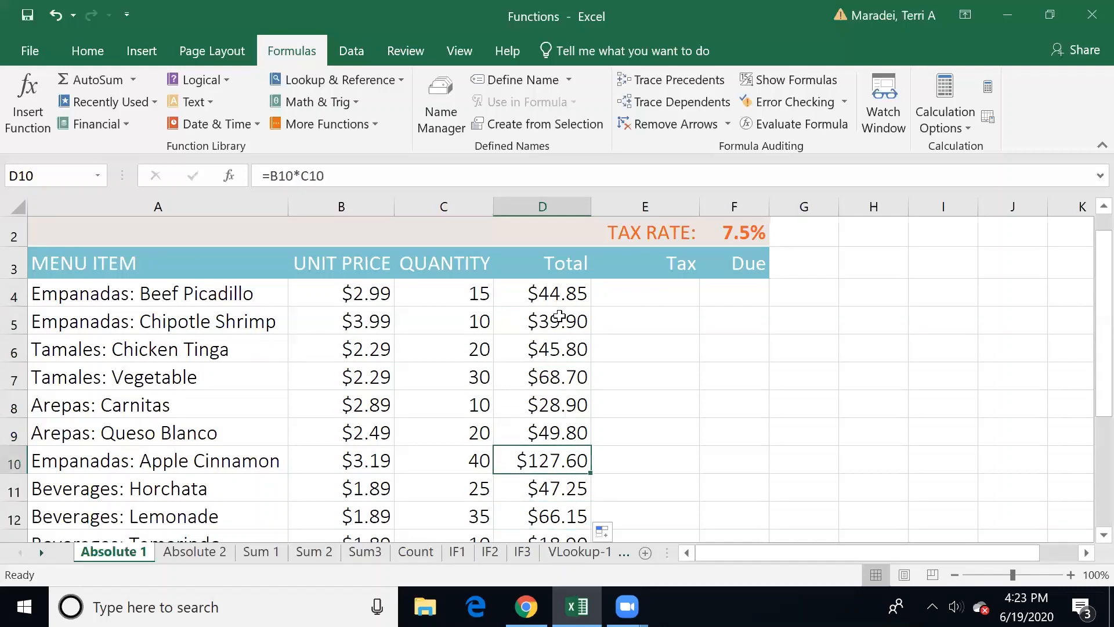
key("Up")
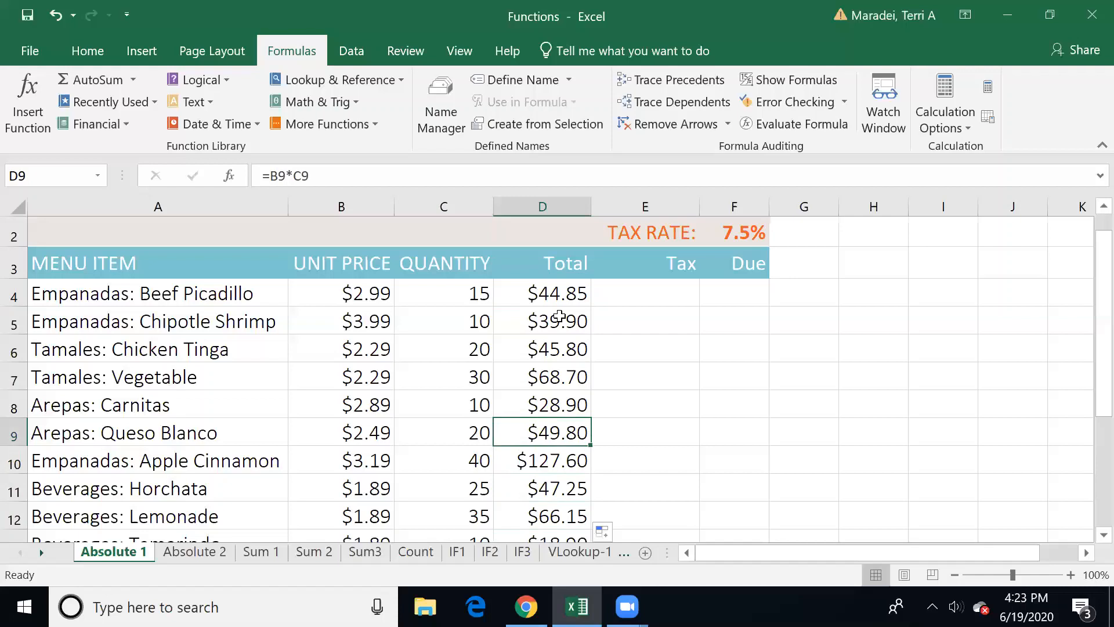
key("Up")
key("Up")
key("Up")
key("Up")
key("Up")
Examine the tax rate cell F2 and the empty Tax column next to the totals, ending on E4
key("Right")
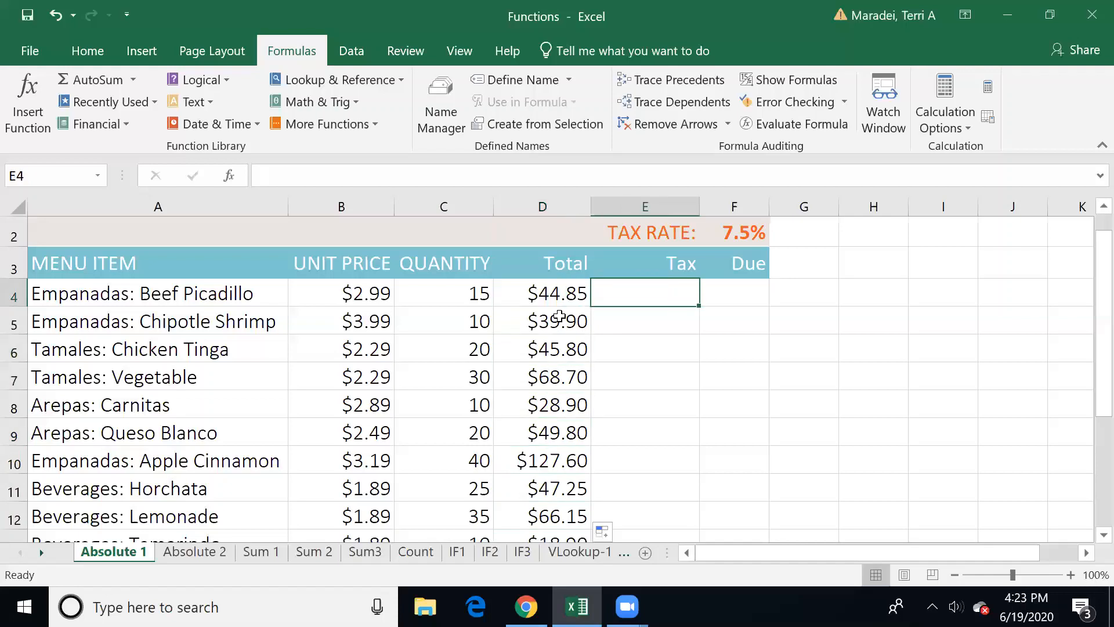
key("Left")
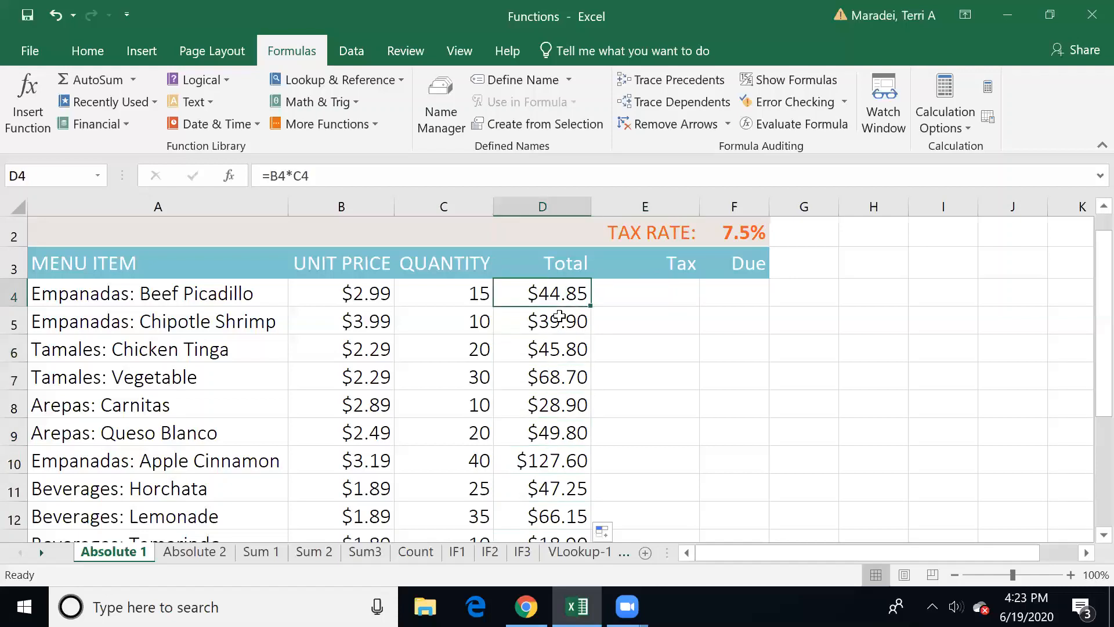
key("Right")
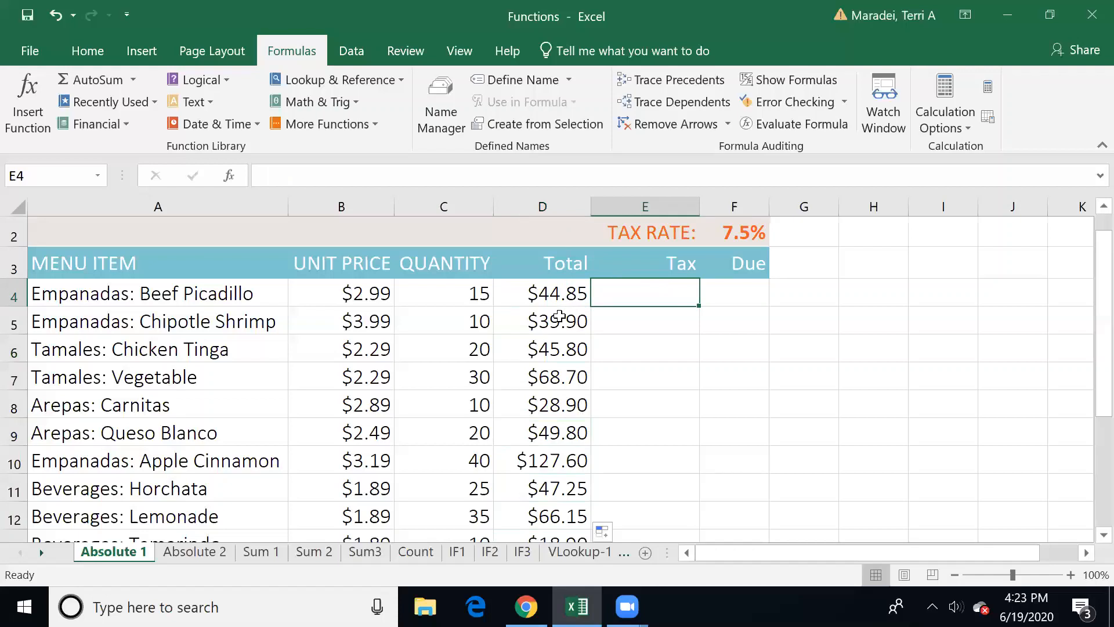
key("Up")
key("Up")
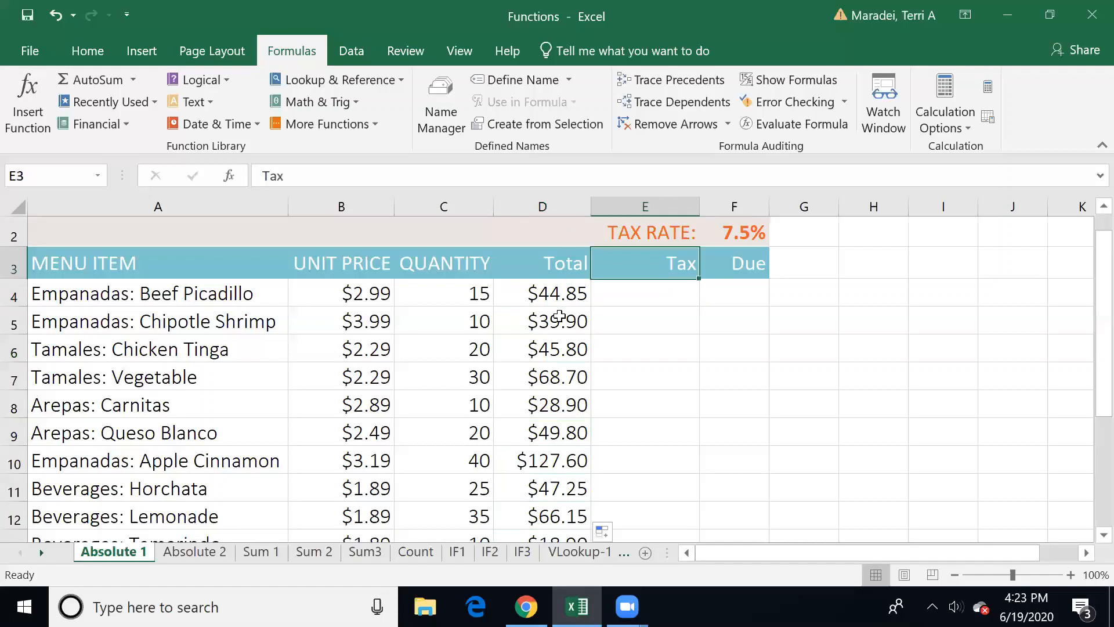
key("Right")
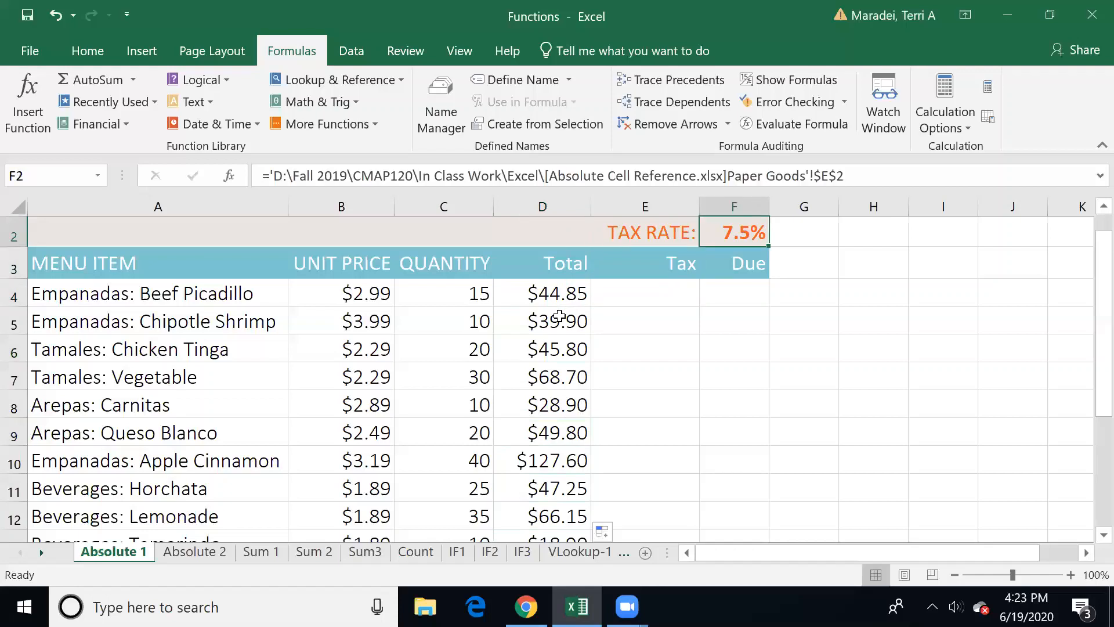
key("Left")
key("Up")
key("Down")
key("Down")
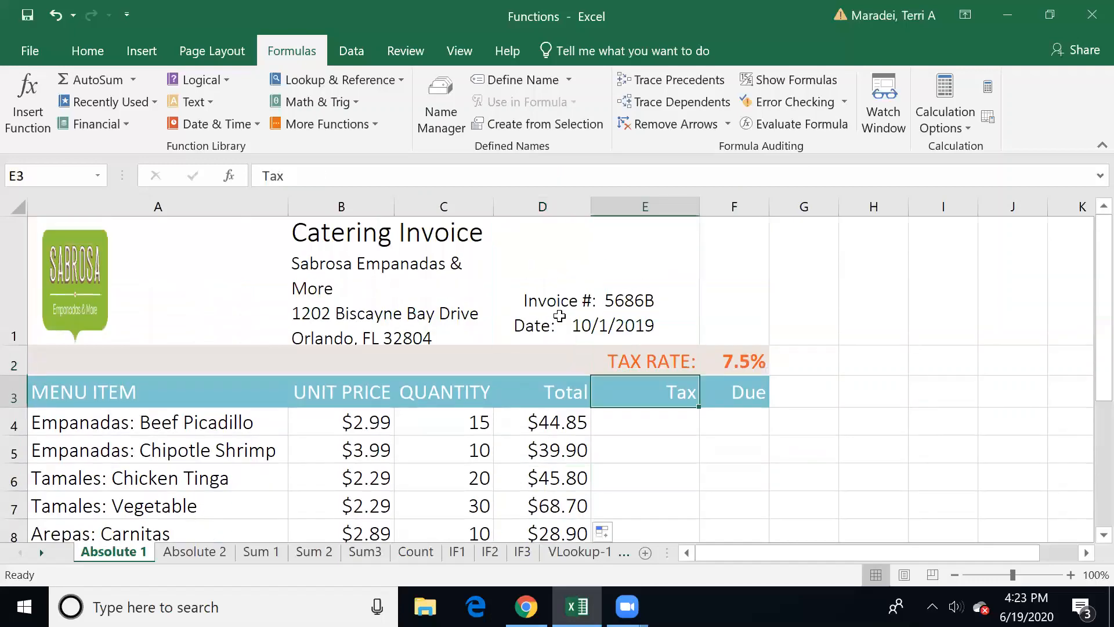
key("Down")
key("Down")
key("Down")
key("Down")
key("Down")
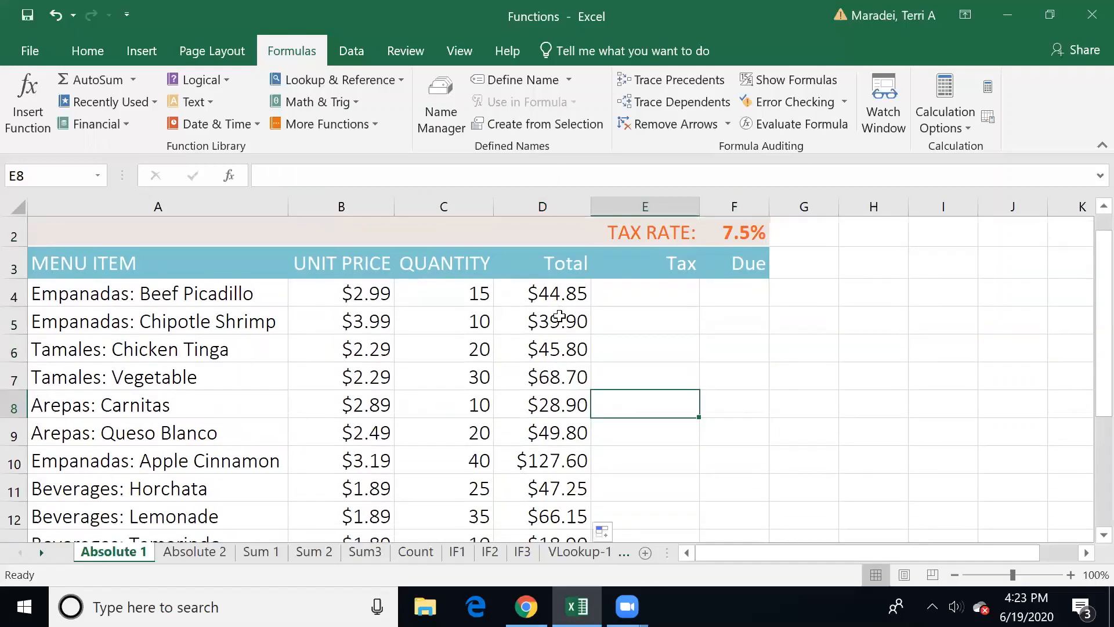
key("Up")
key("Up")
key("Up")
key("Up")
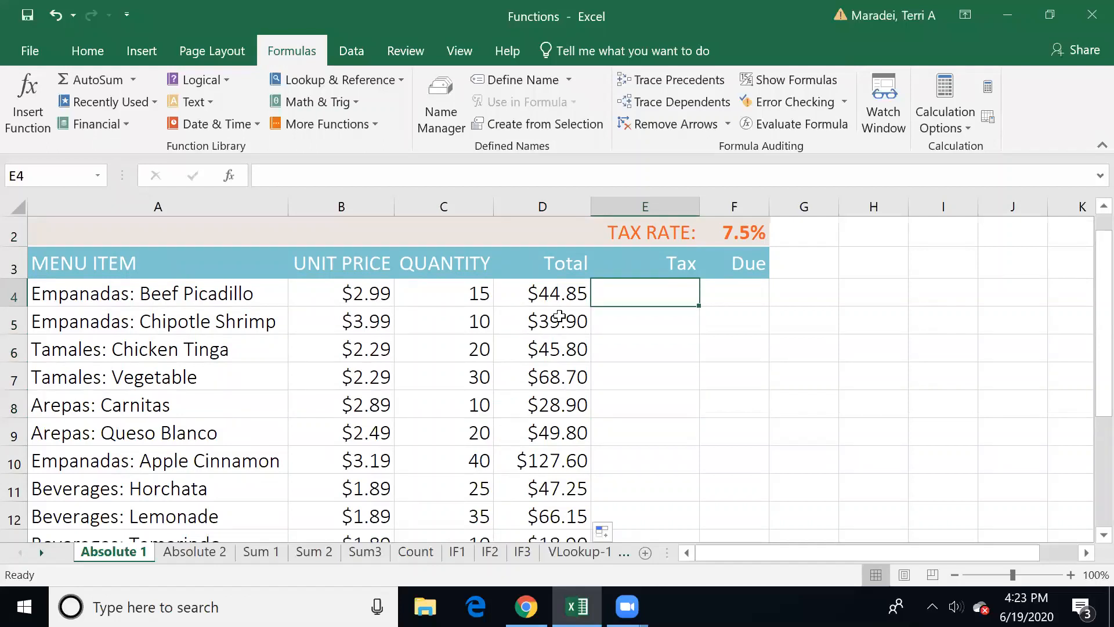
Calculate the tax in E4 with the formula =D4*$F$2, using an absolute reference to the tax rate
type("=")
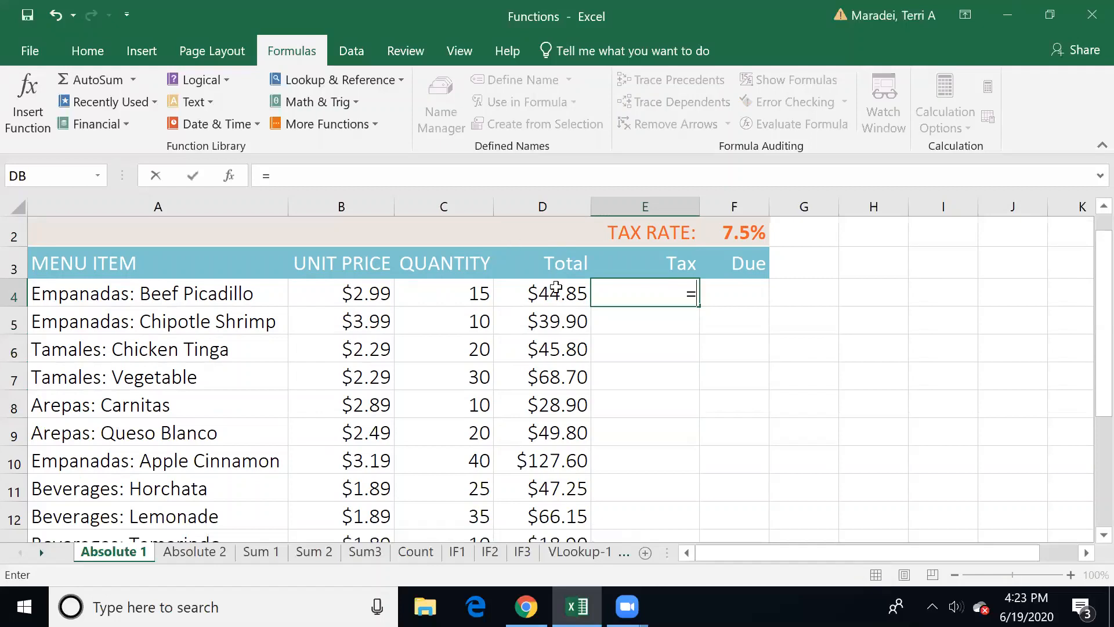
left_click(556, 289)
type("*")
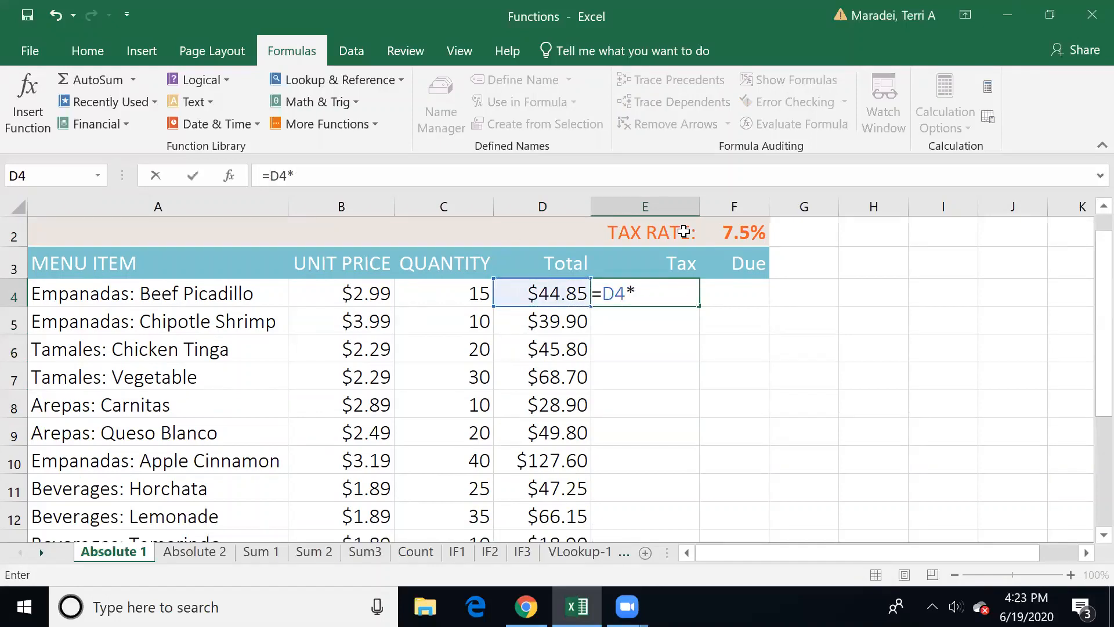
left_click(717, 236)
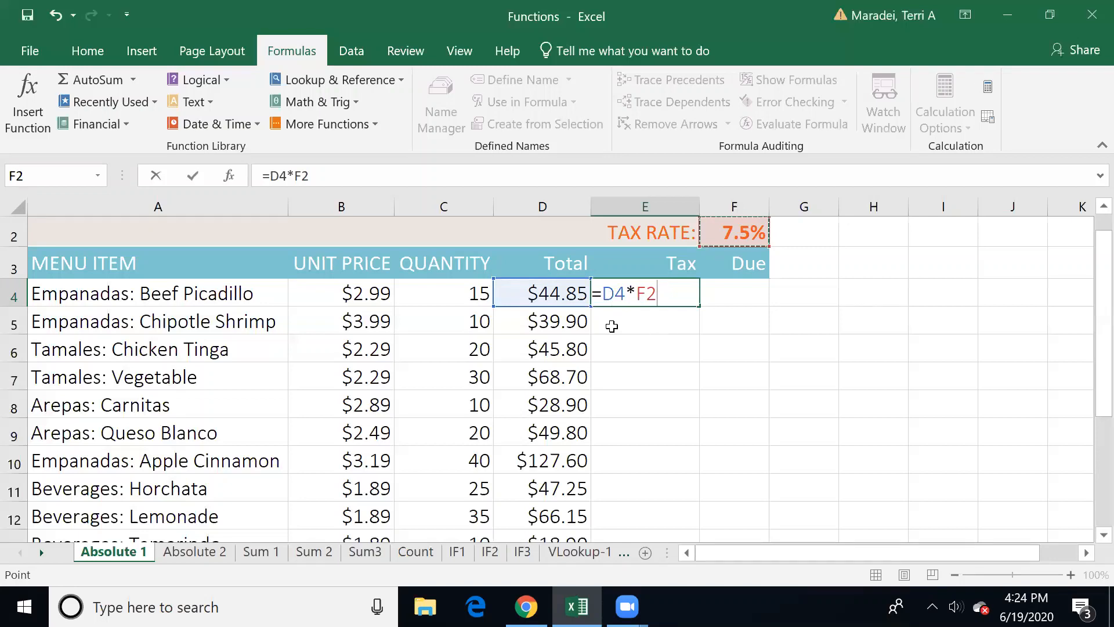
key("F4")
key("BackSpace")
key("BackSpace")
key("BackSpace")
key("BackSpace")
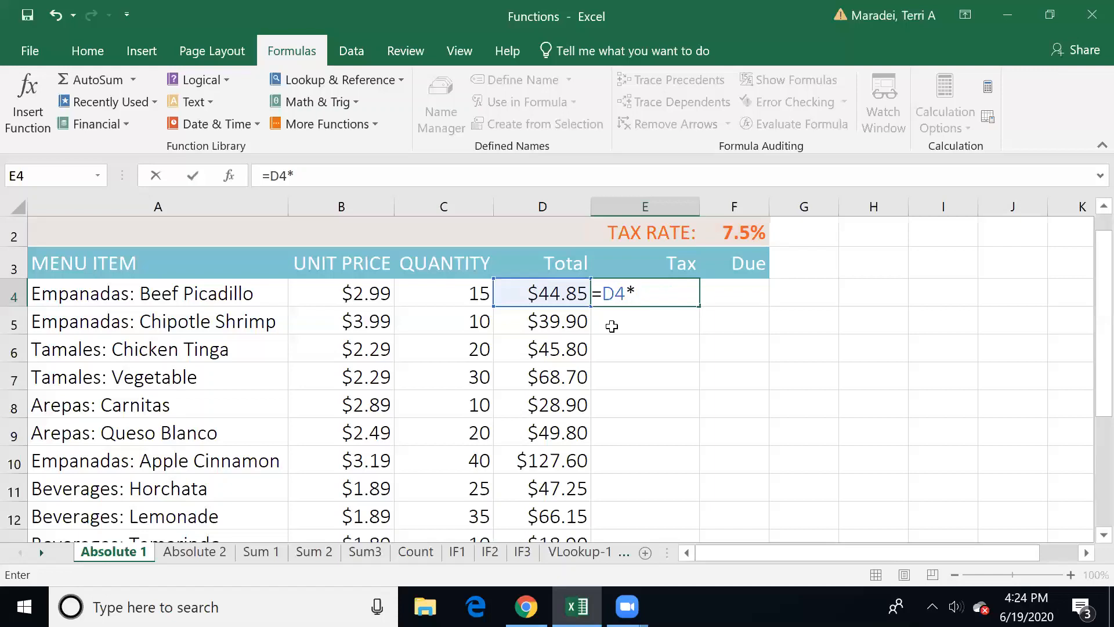
type("$F$2")
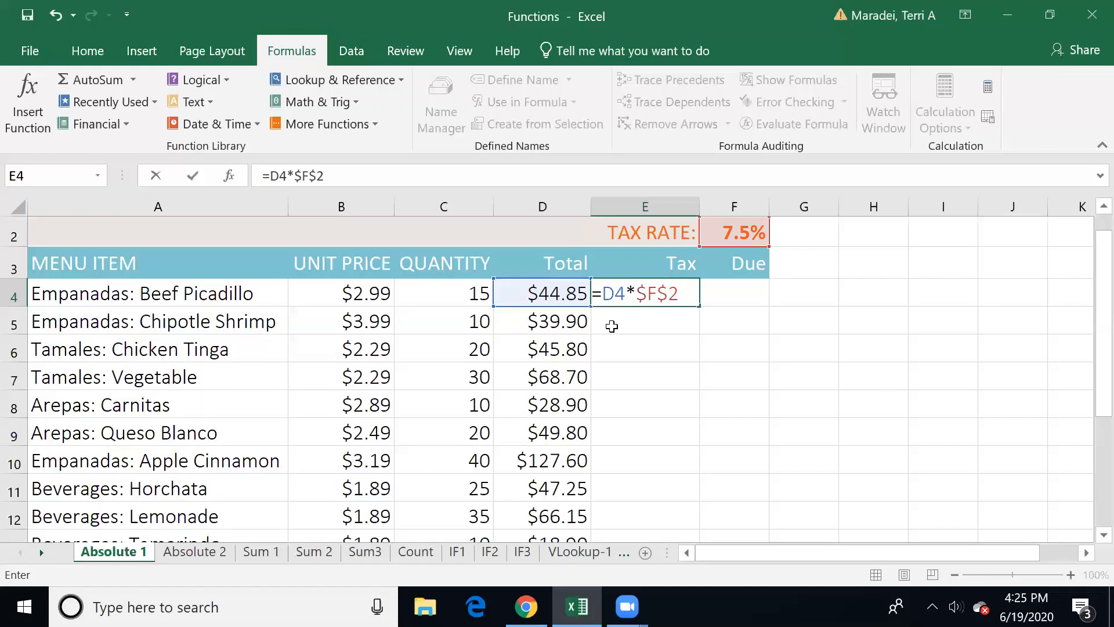
key("Return")
key("Up")
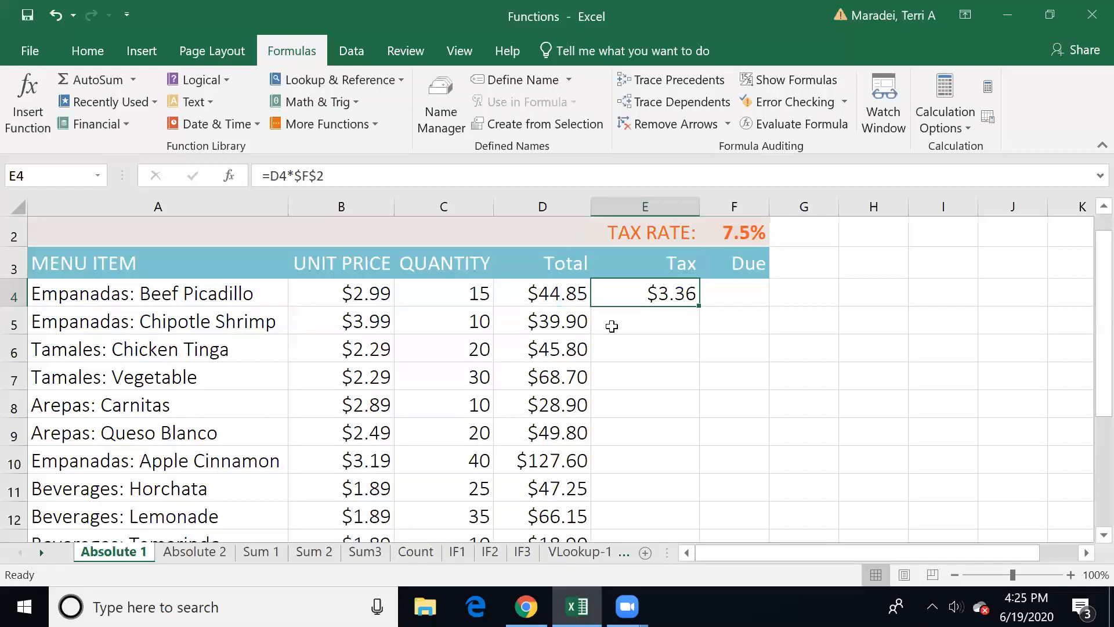
Check the cells referenced by the E4 tax formula and fill it down through E13
key("F2")
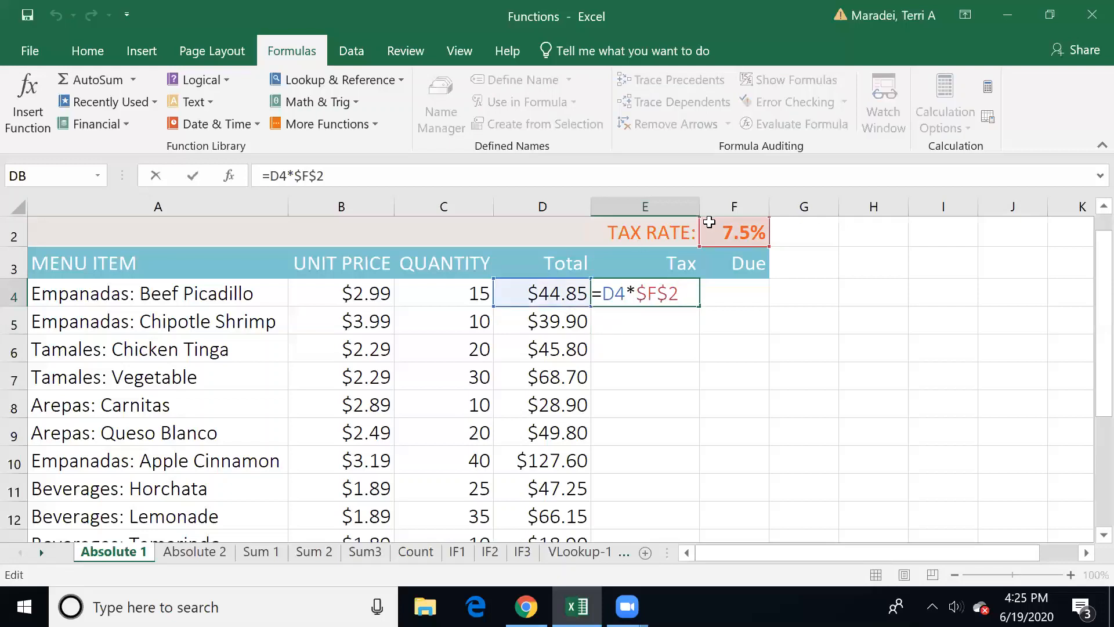
key("Return")
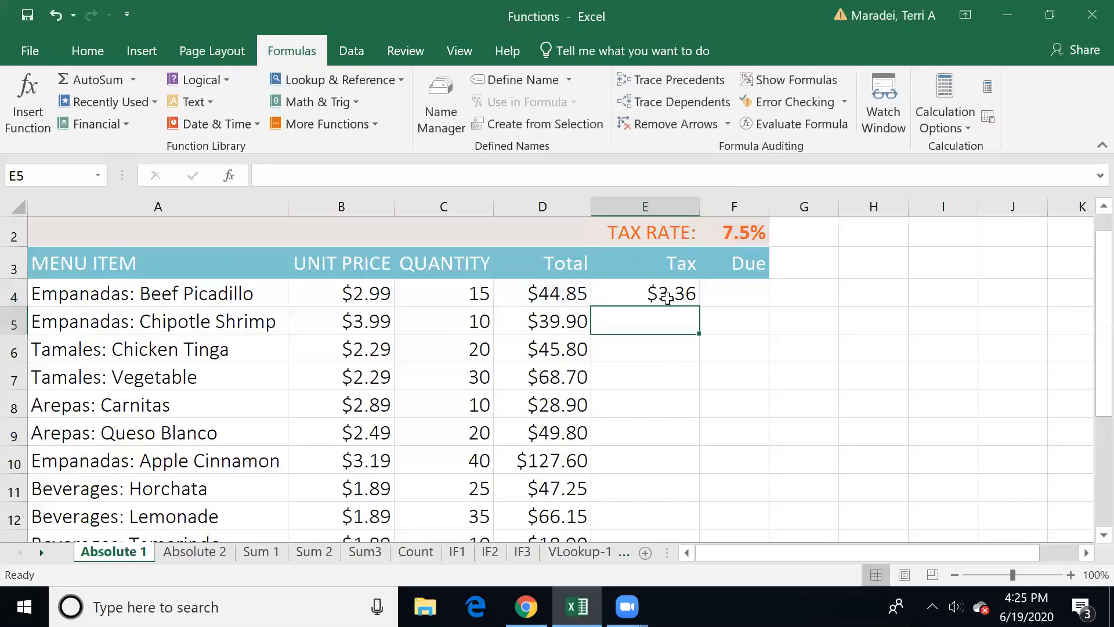
left_click(668, 297)
left_click_drag(699, 306, 682, 463)
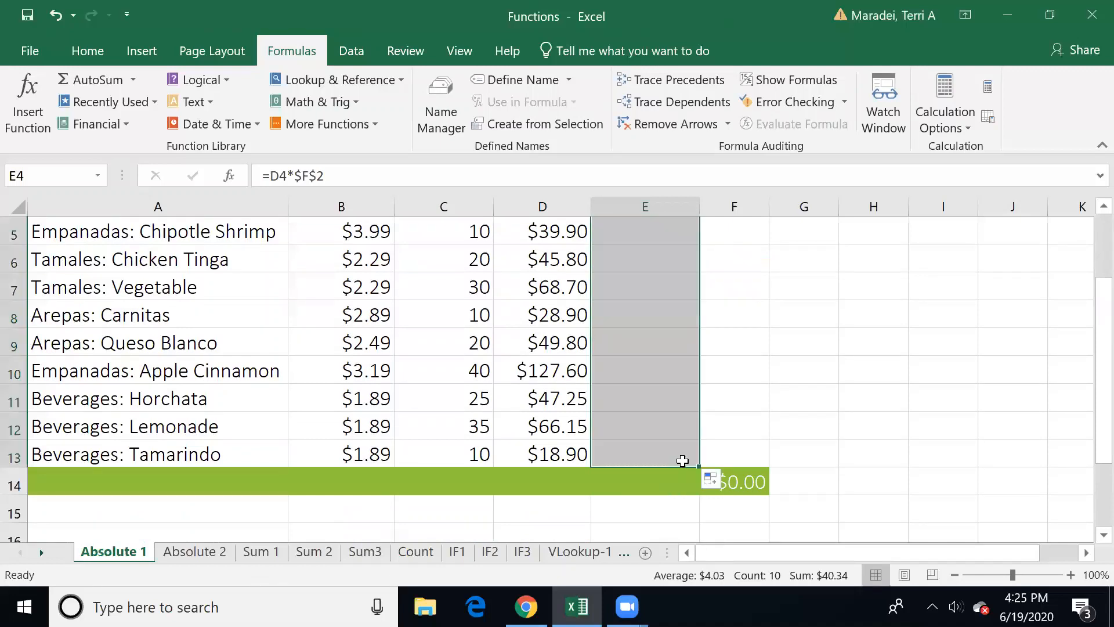
Review the filled formulas in the Tax column, comparing the Total reference and the $F$2 reference from row to row
left_click(663, 342)
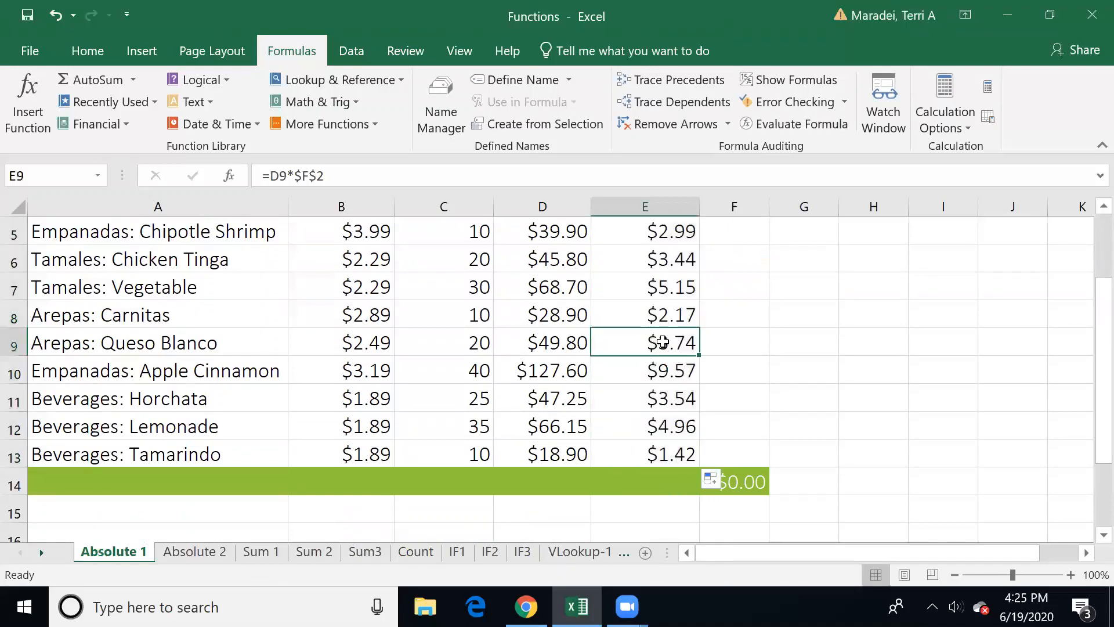
key("Up")
key("Up")
key("Up")
key("Up")
key("Up")
key("Up")
key("Up")
key("Up")
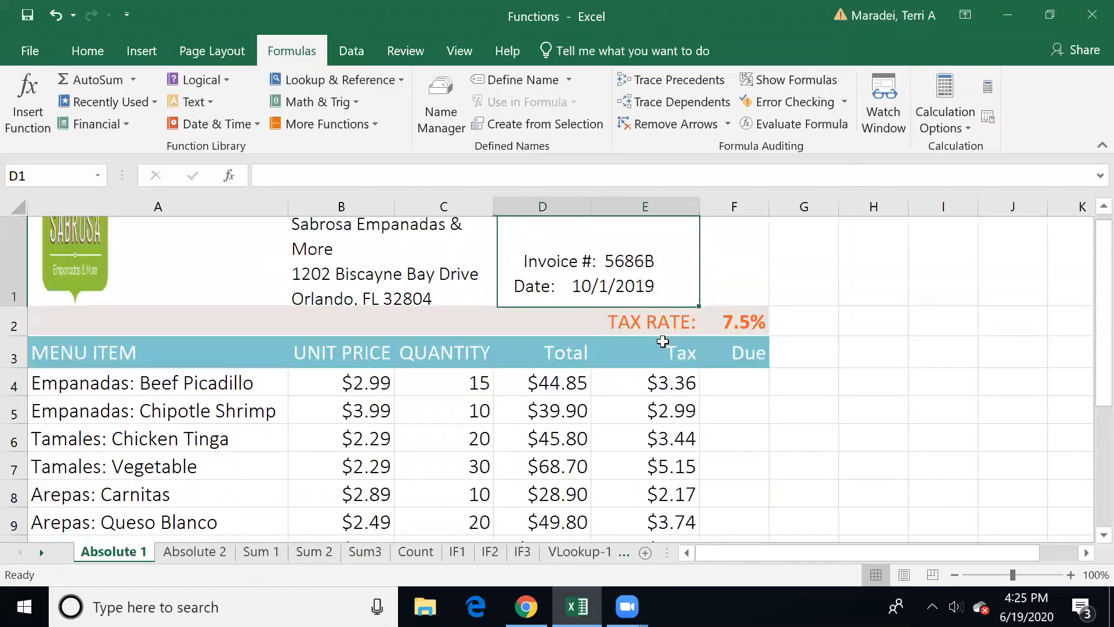
key("Down")
key("Down")
key("Down")
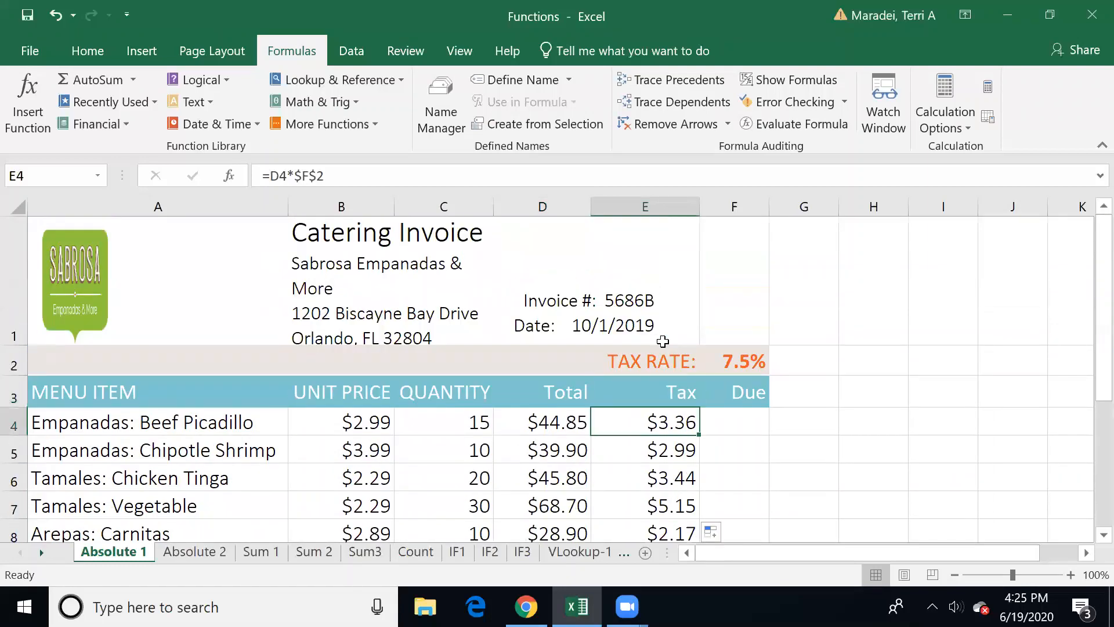
key("Down")
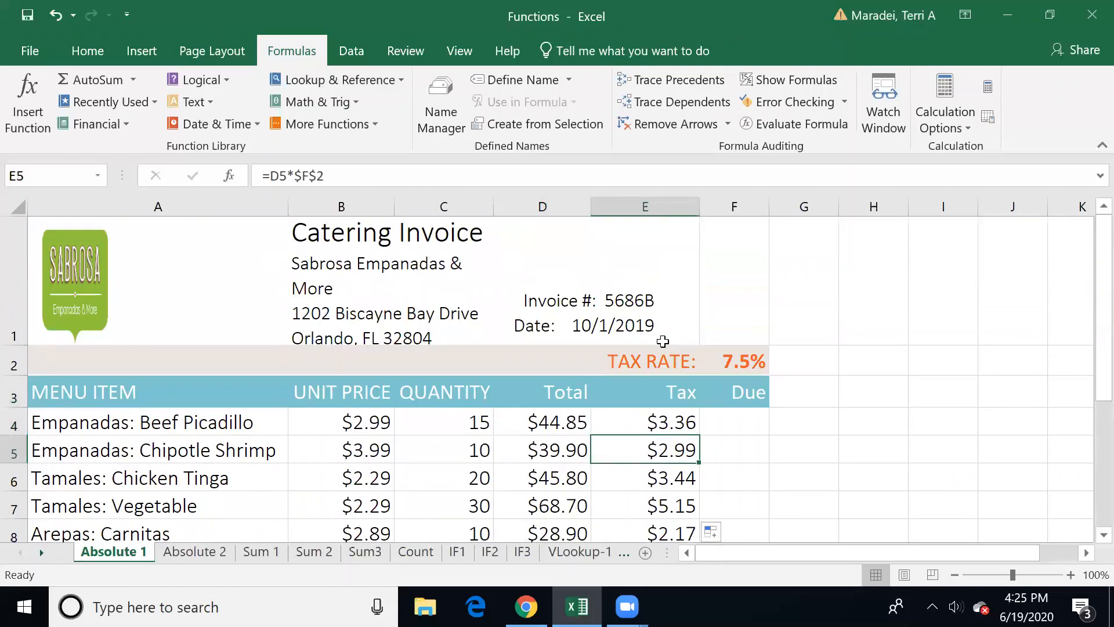
key("Down")
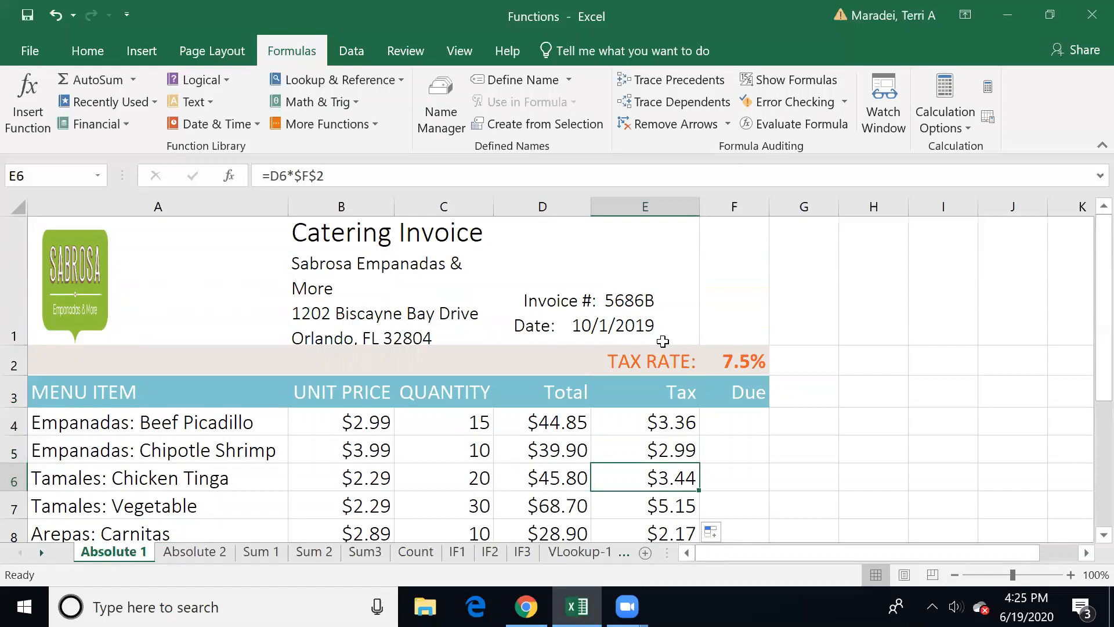
key("Down")
Examine the contents of the tax rate cell F2 that the Tax column formulas refer to
key("Up")
key("Up")
key("Up")
key("Right")
key("Up")
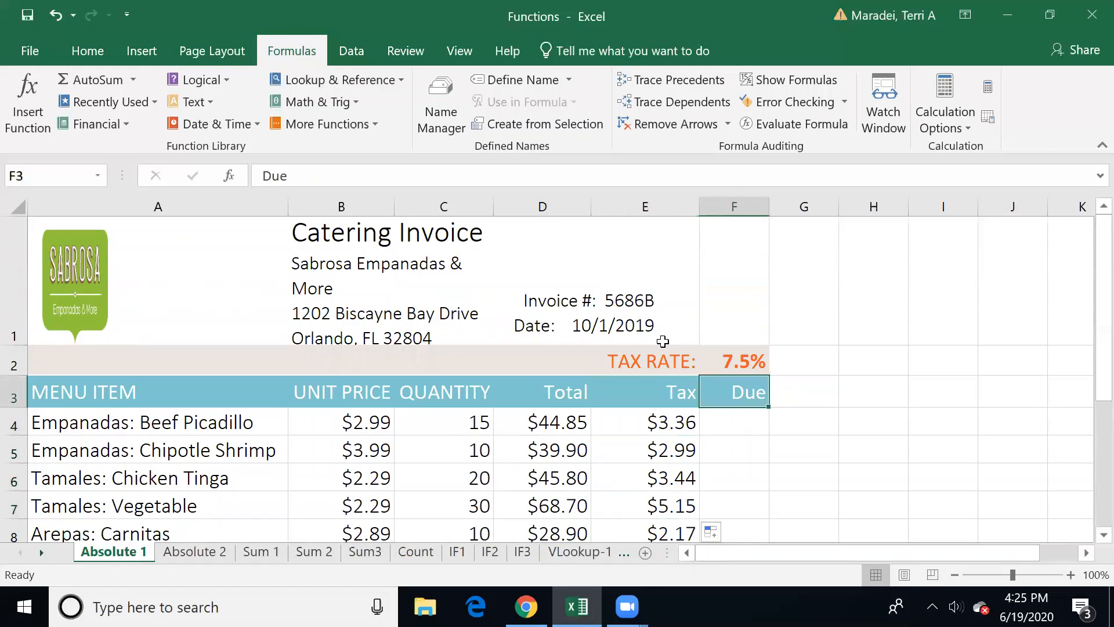
key("Up")
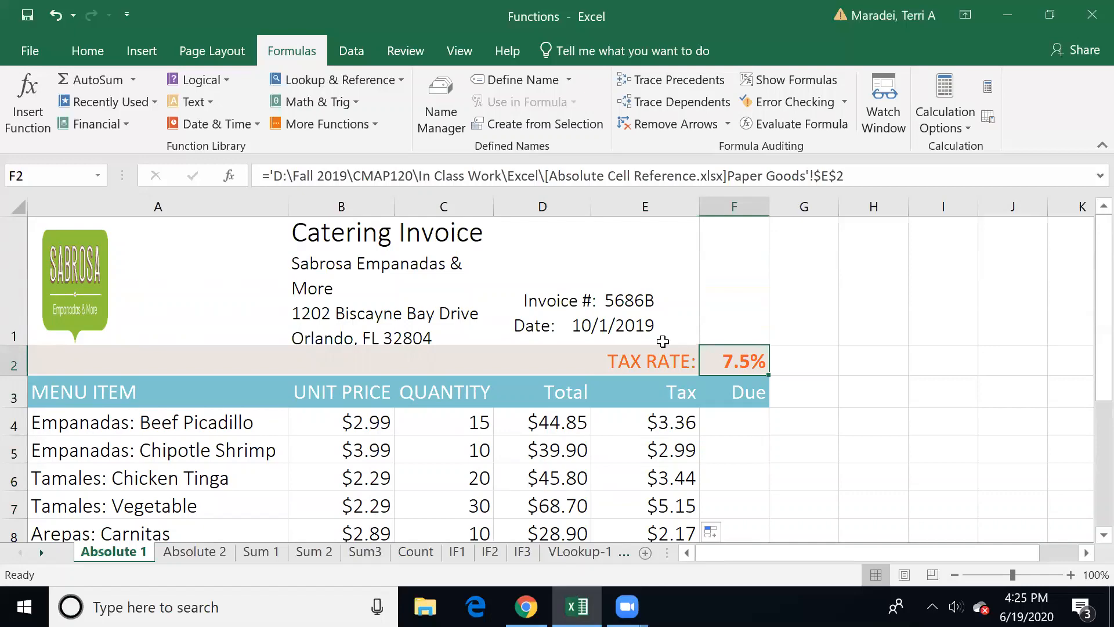
Check the tax formula in E9 against the tax rate cell, ending on the empty Due cell F9
key("Down")
key("Down")
key("Down")
key("Down")
key("Down")
key("Down")
key("Down")
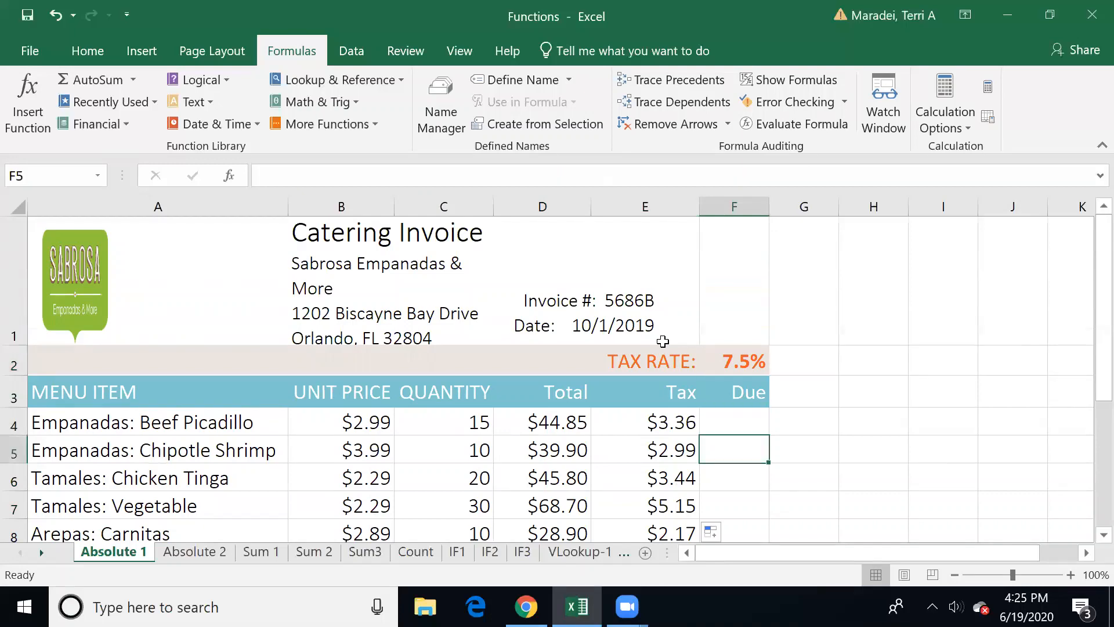
key("Left")
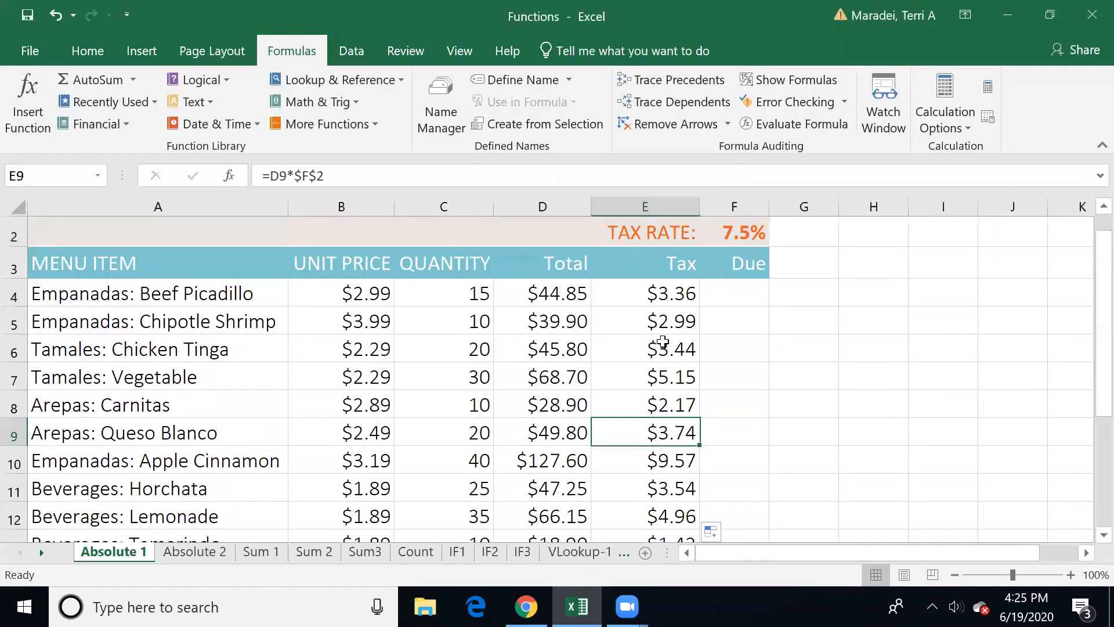
key("Right")
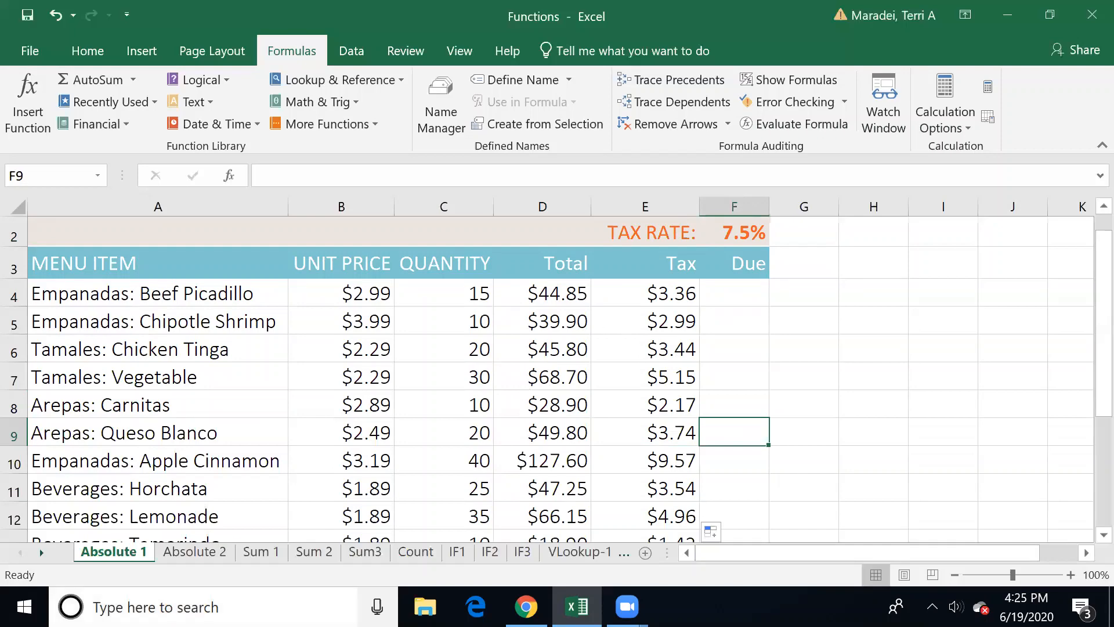
On the Absolute 2 sheet, calculate the total in C4 with =B4*$E$4 and fill it down through C14
key("ctrl+Page_Down")
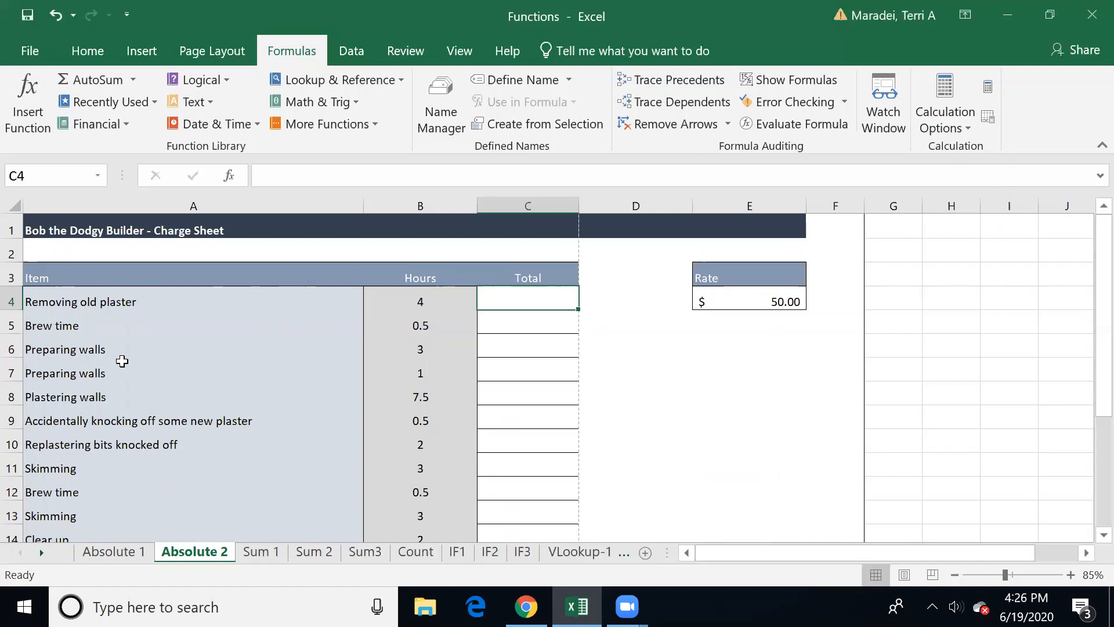
type("=")
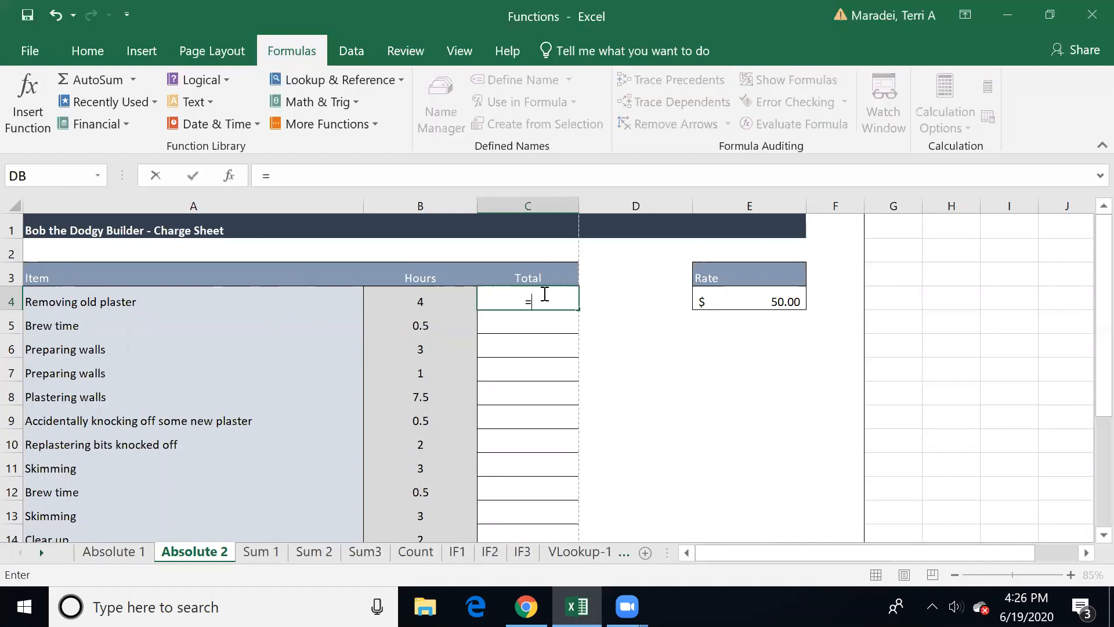
left_click(434, 302)
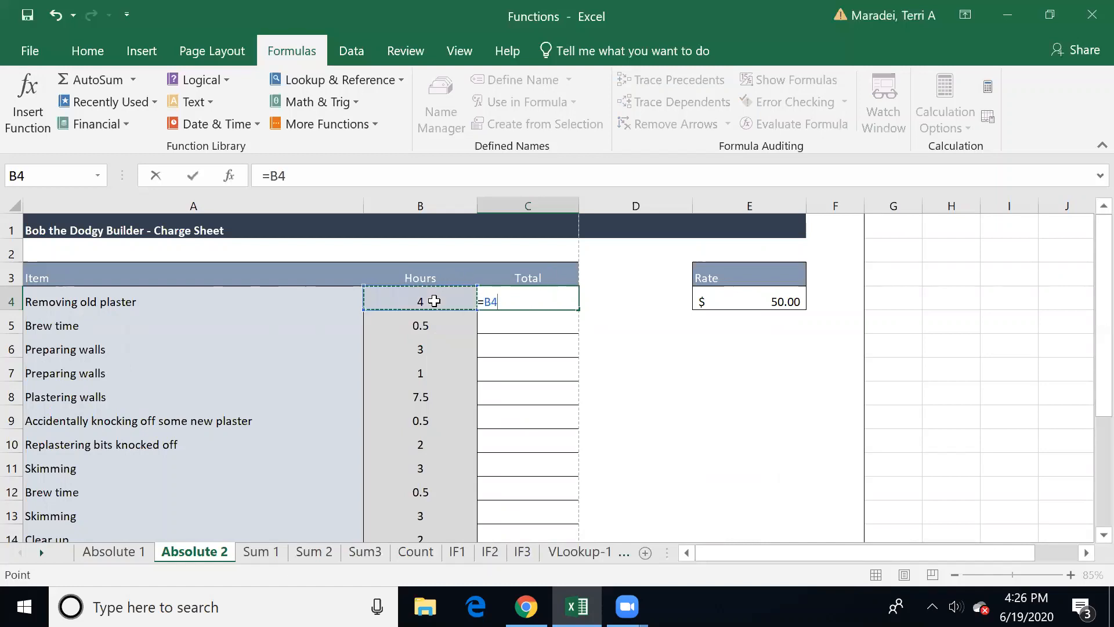
type("*")
left_click(749, 295)
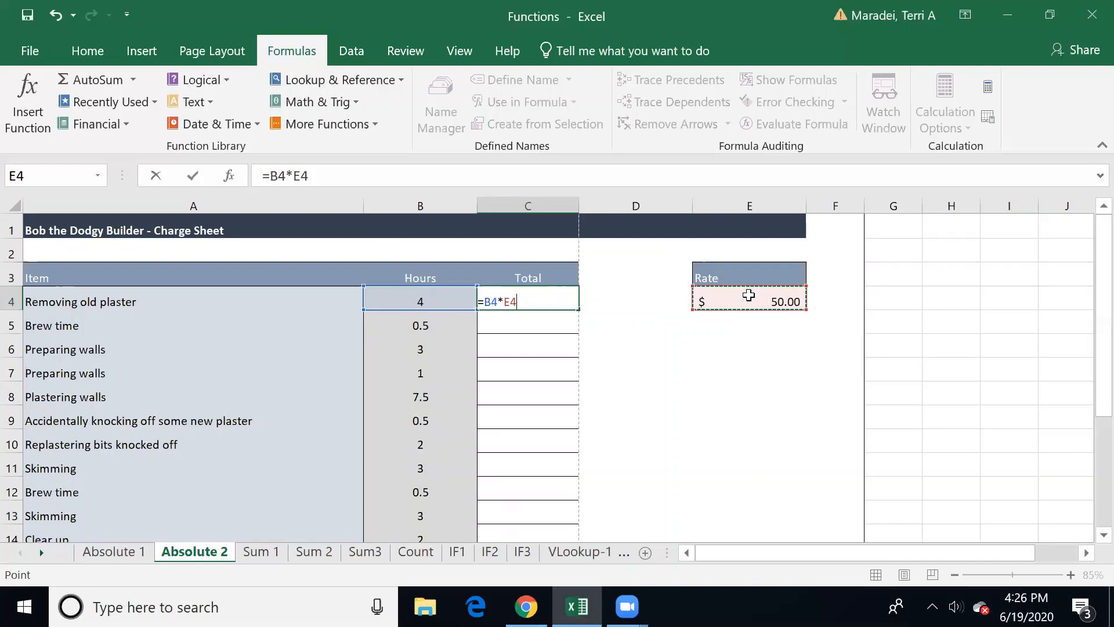
key("F4")
key("Return")
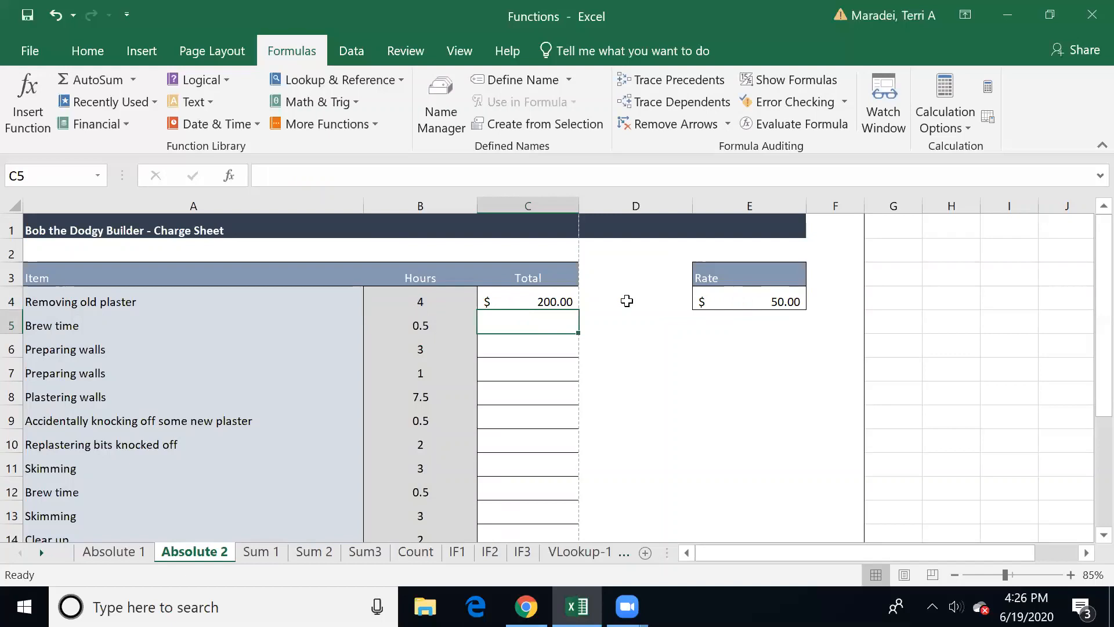
left_click(552, 300)
left_click_drag(578, 310, 560, 469)
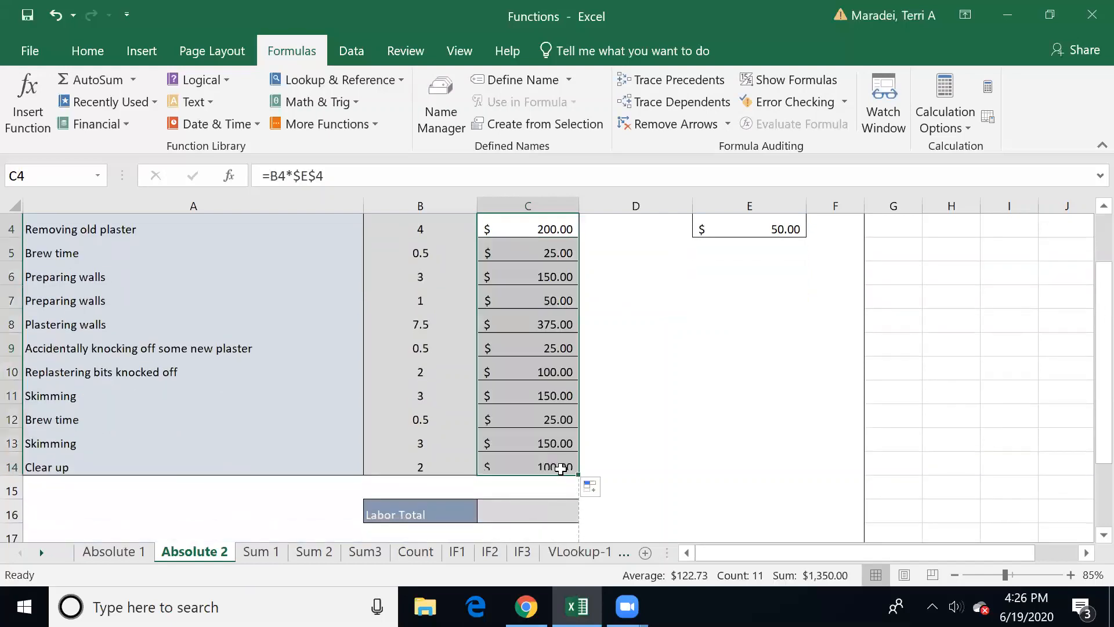
Review the formulas in the charge sheet's Total column, comparing the Hours and Rate references across rows 4 to 11
left_click(557, 390)
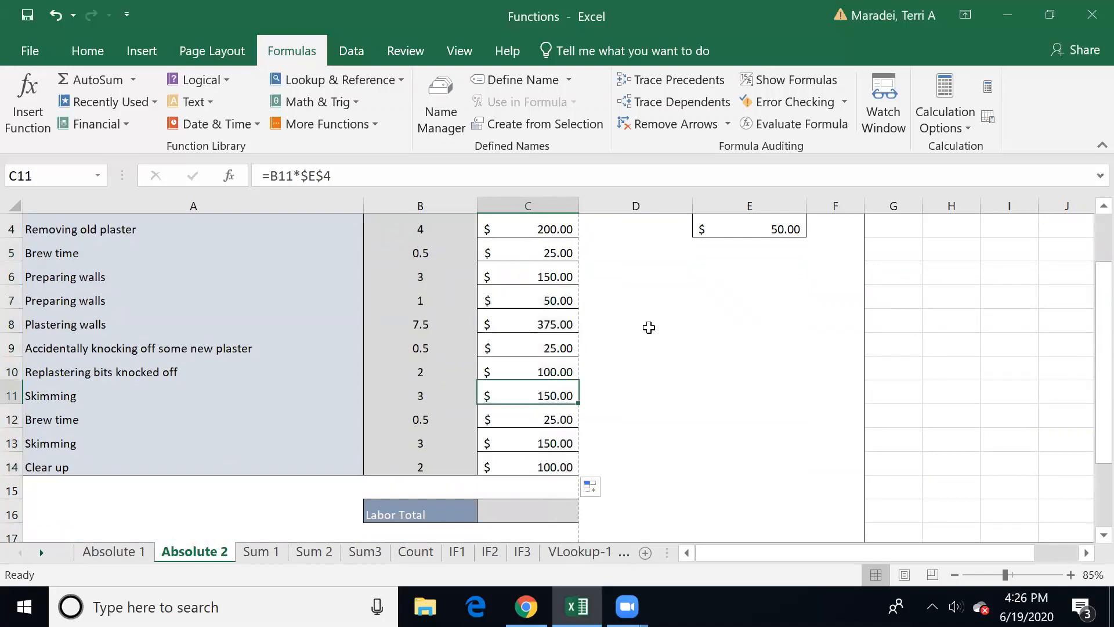
key("Up")
key("Up")
key("Up")
key("Up")
key("Up")
key("Up")
key("Up")
key("Up")
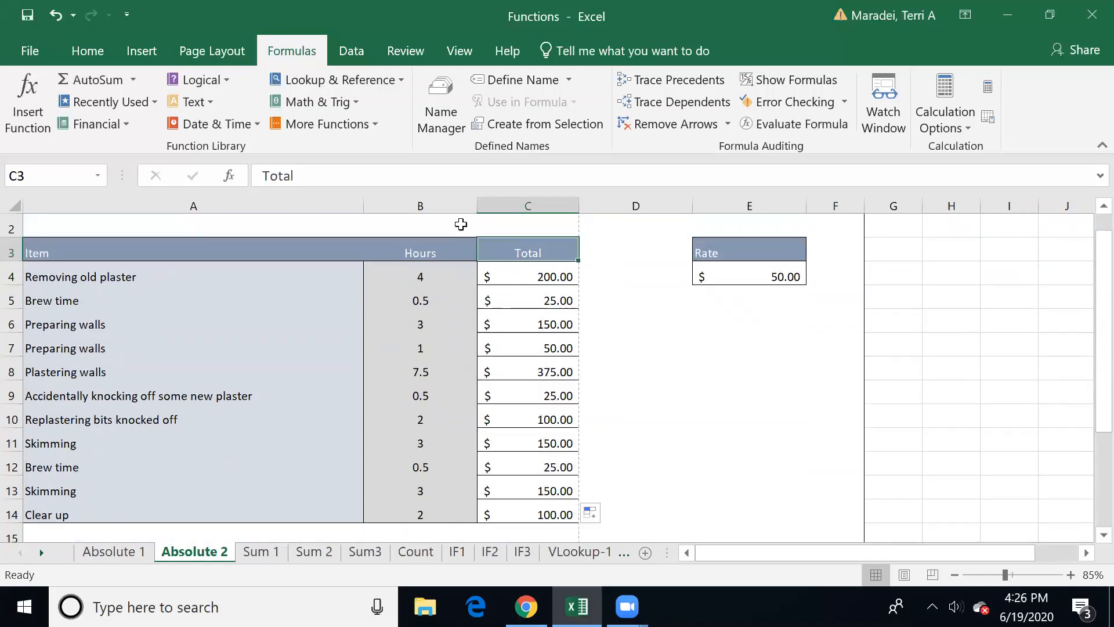
left_click(520, 281)
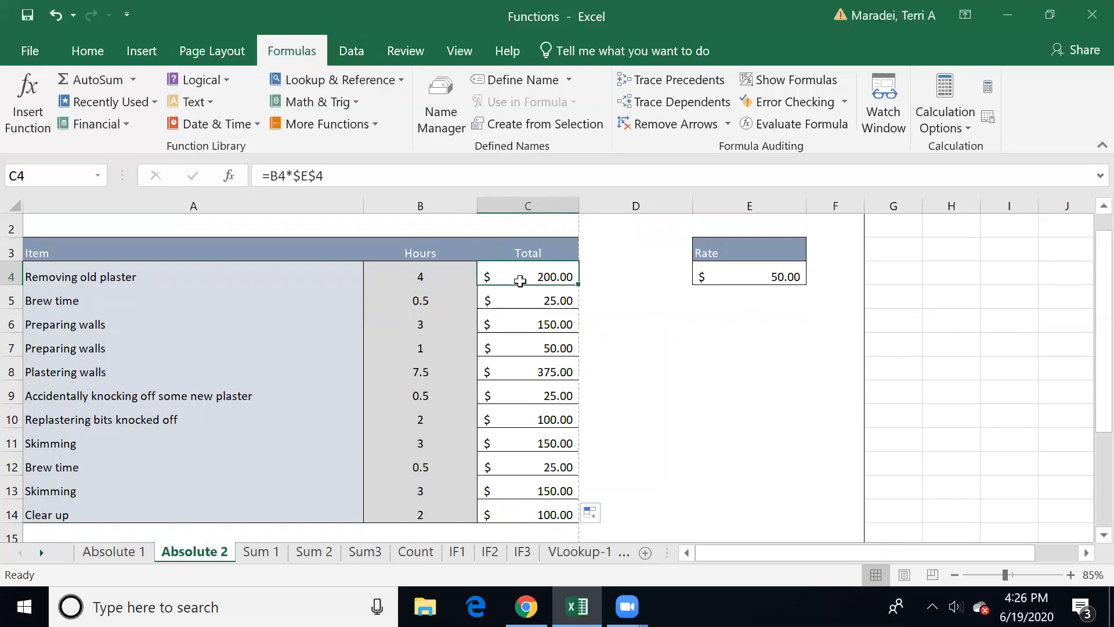
key("Down")
key("Down")
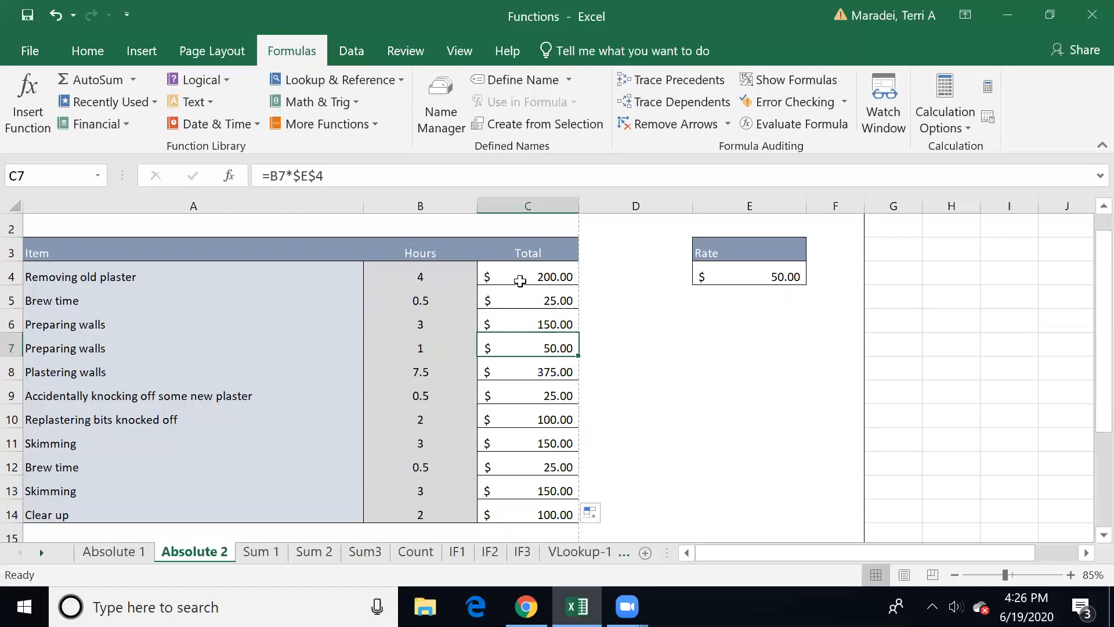
key("Down")
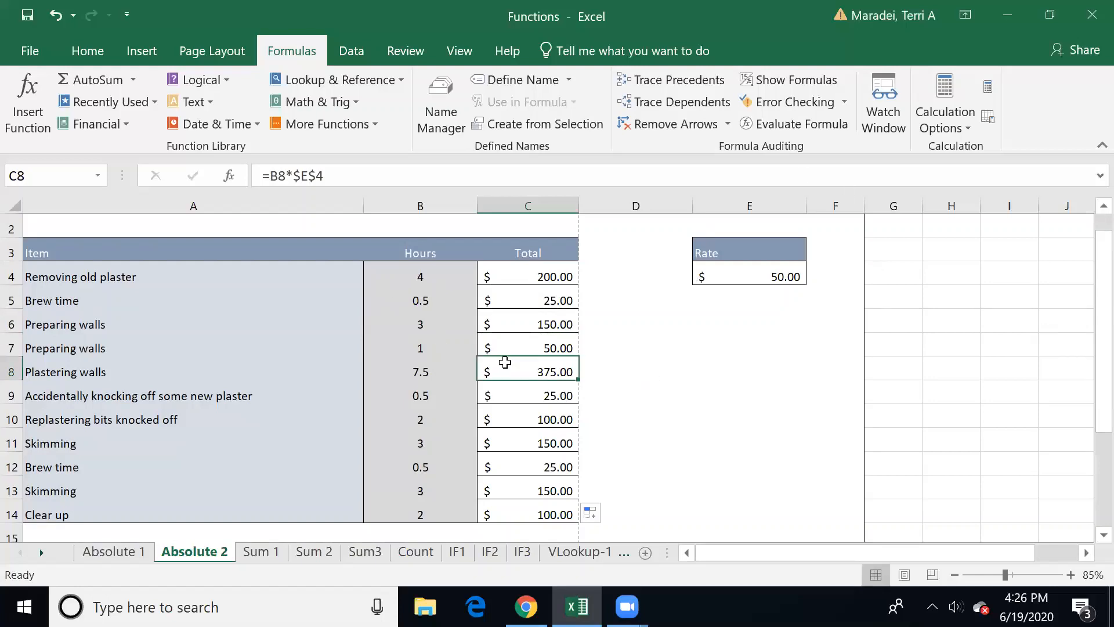
Set the hourly rate in E4 to 60 and check the Total column's values and formulas down to C6
left_click(755, 276)
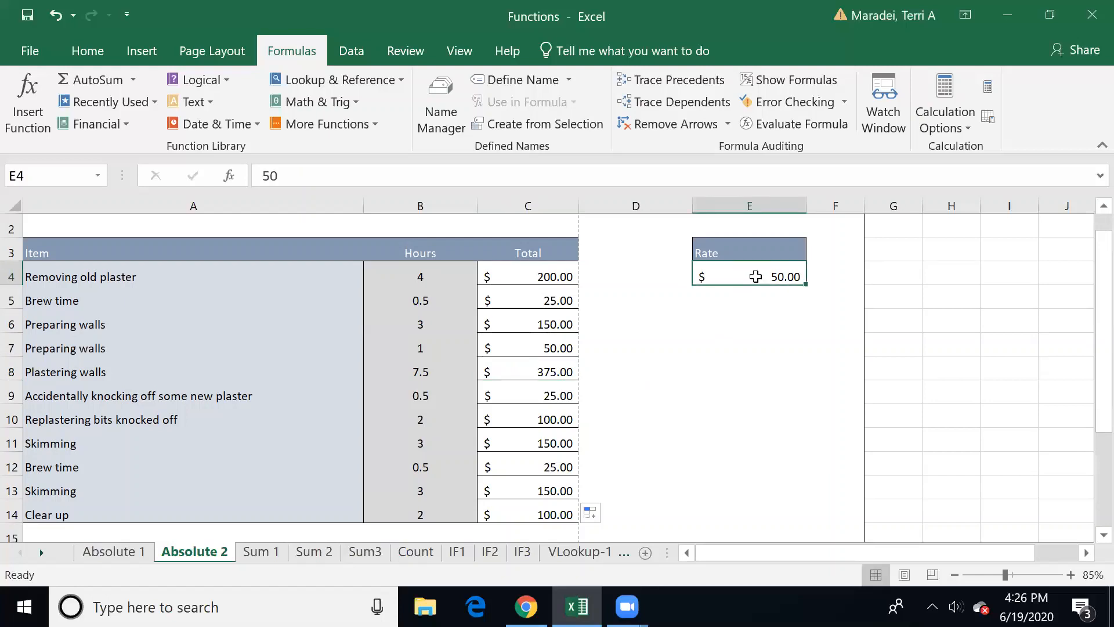
type("60")
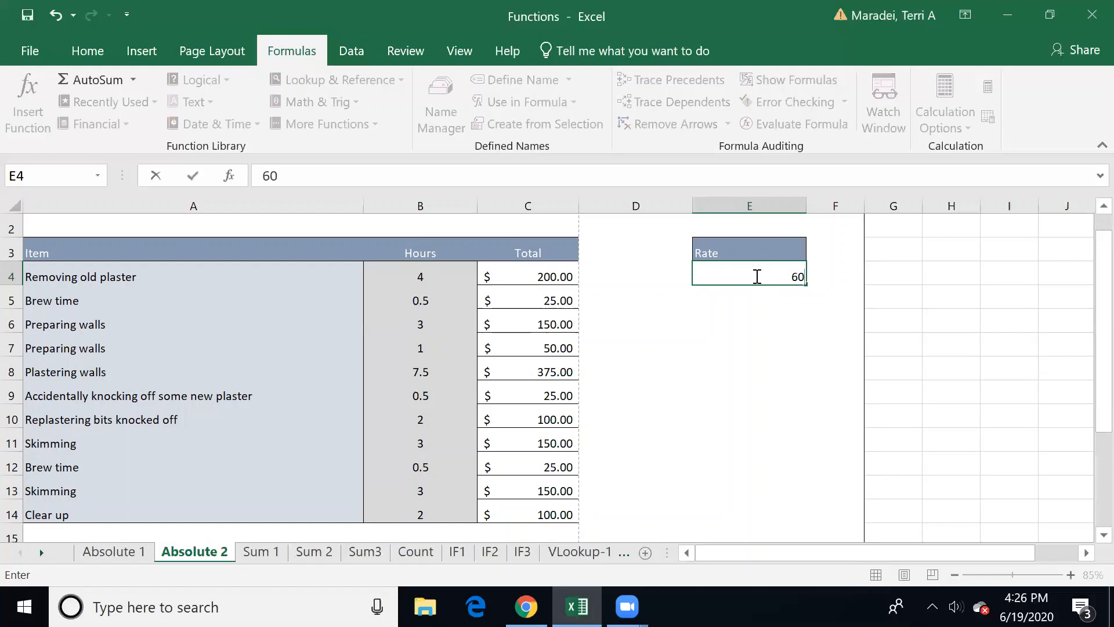
key("Return")
left_click(756, 276)
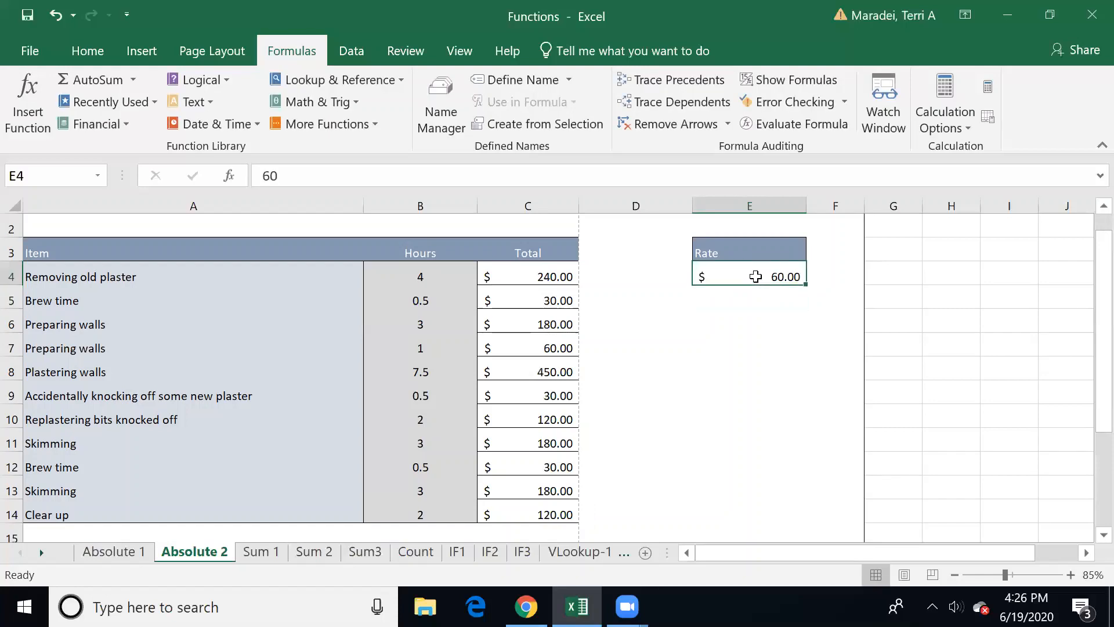
key("Left")
key("Left")
key("Down")
key("Down")
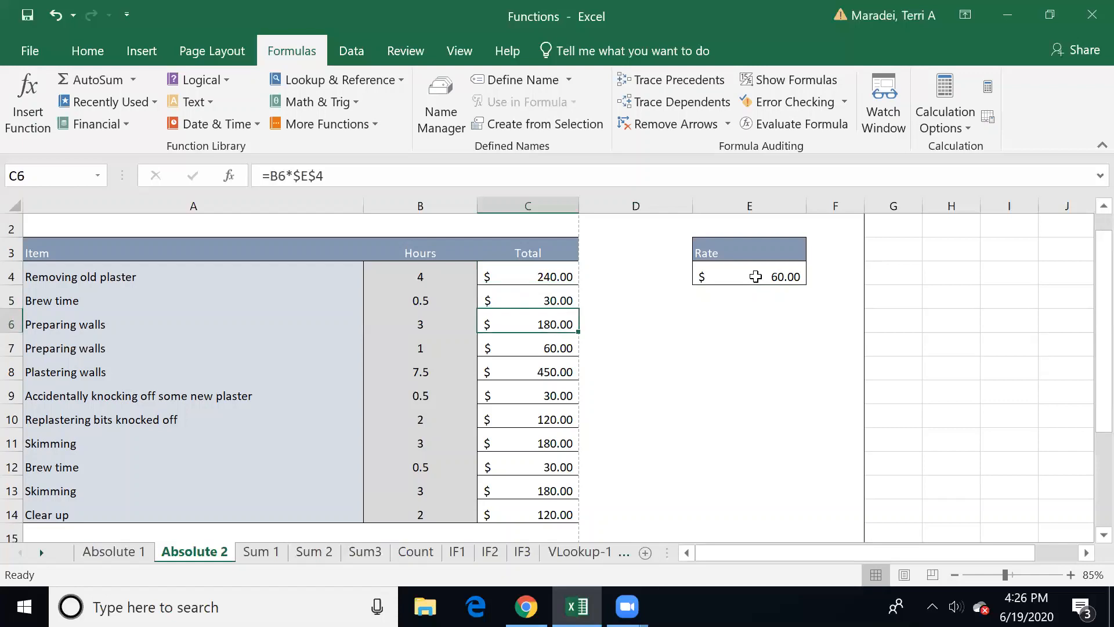
On the Sum 1 sheet, begin a SUM formula in E5, the January cell of the Monthly Totals column
left_click(270, 550)
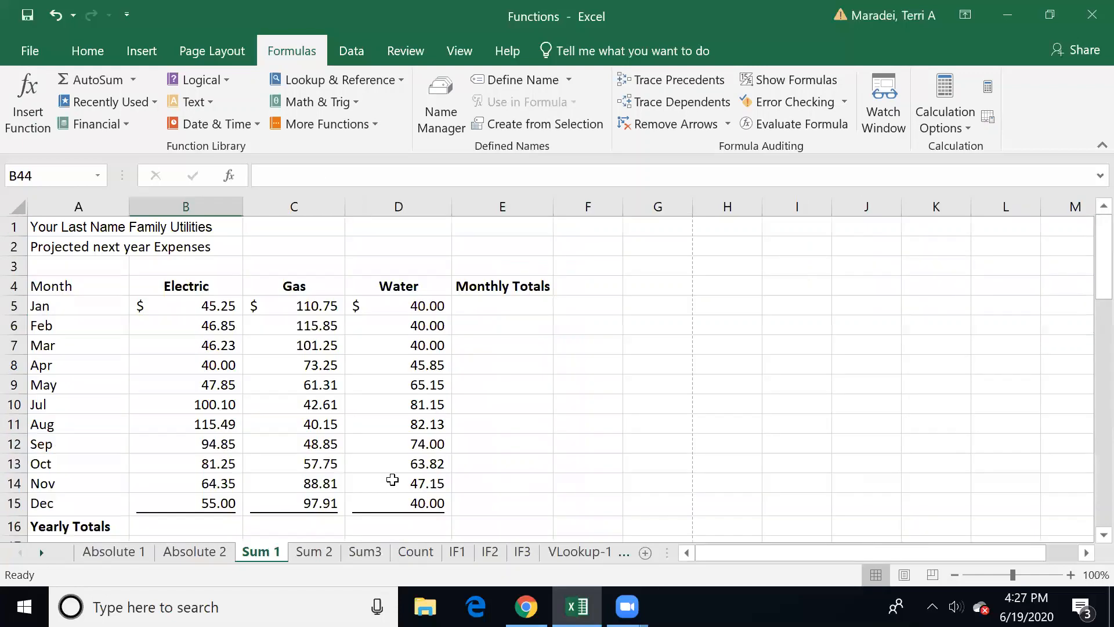
left_click(498, 446)
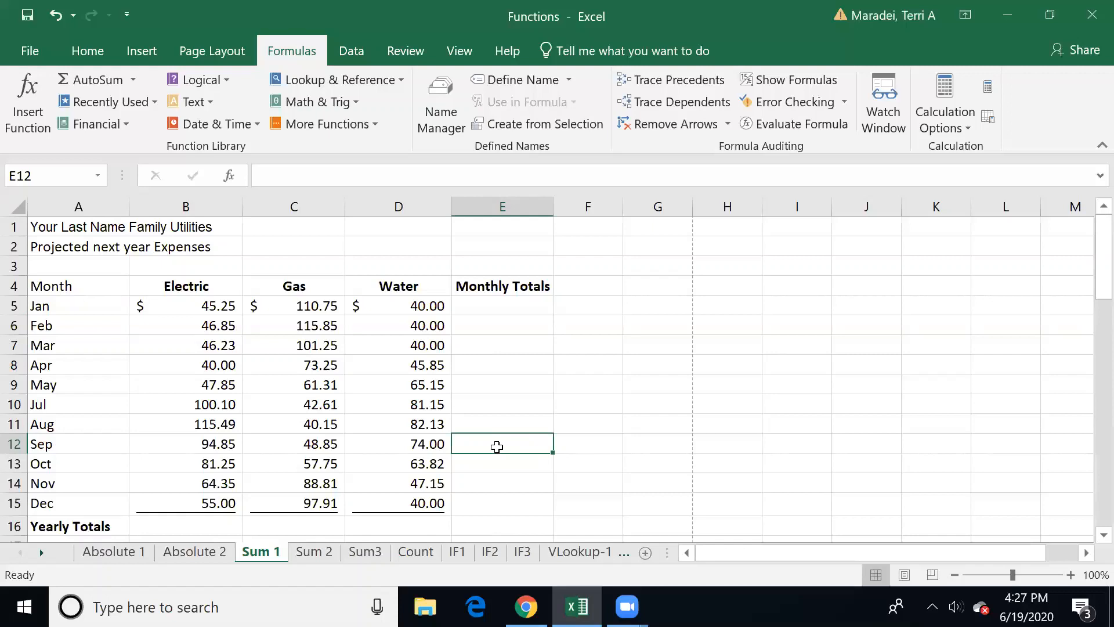
key("Up")
key("Up")
key("Up")
key("Up")
key("Up")
key("Up")
key("Up")
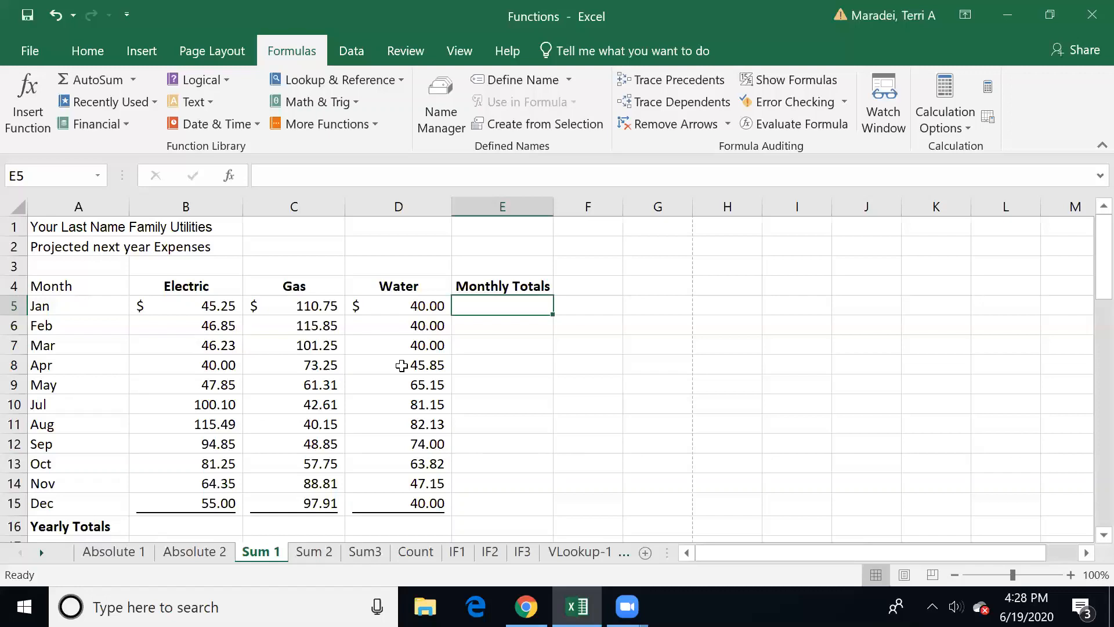
type("=")
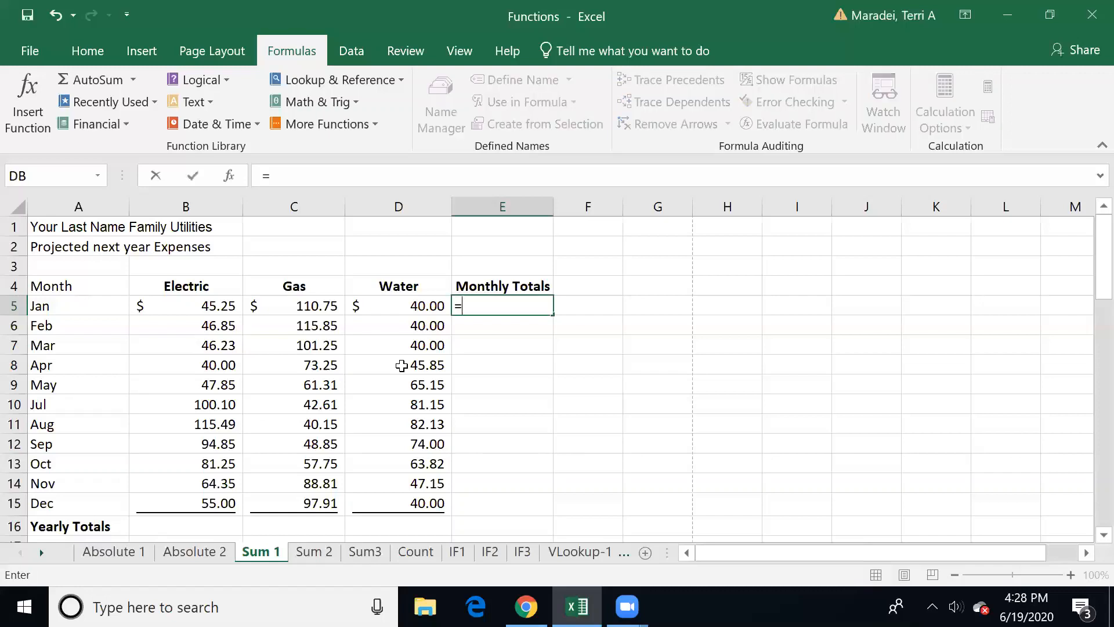
type("sum")
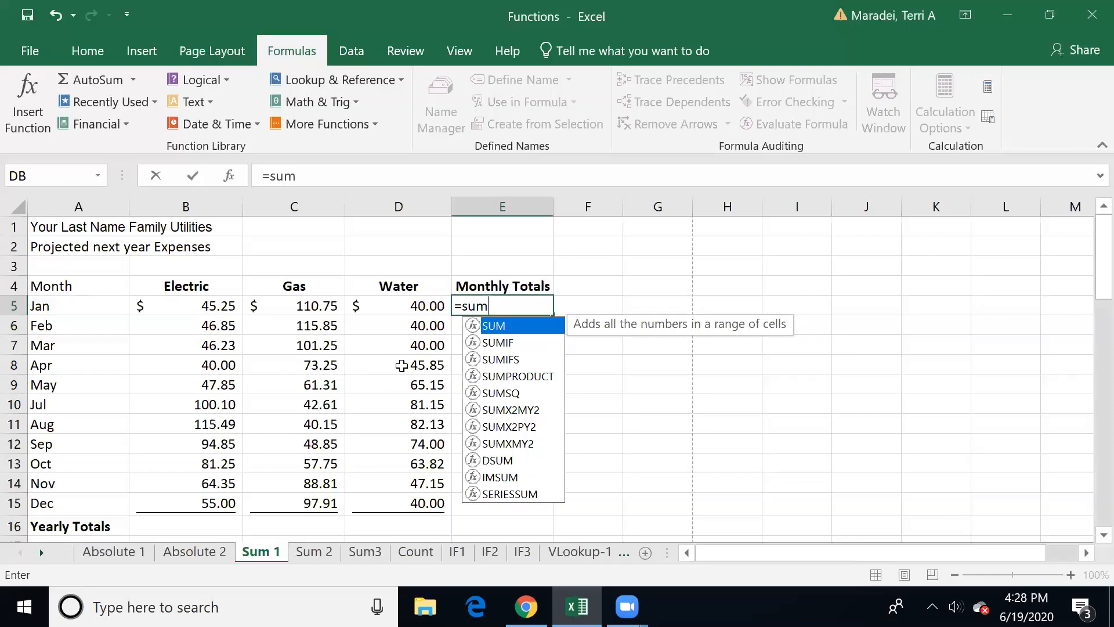
type("(")
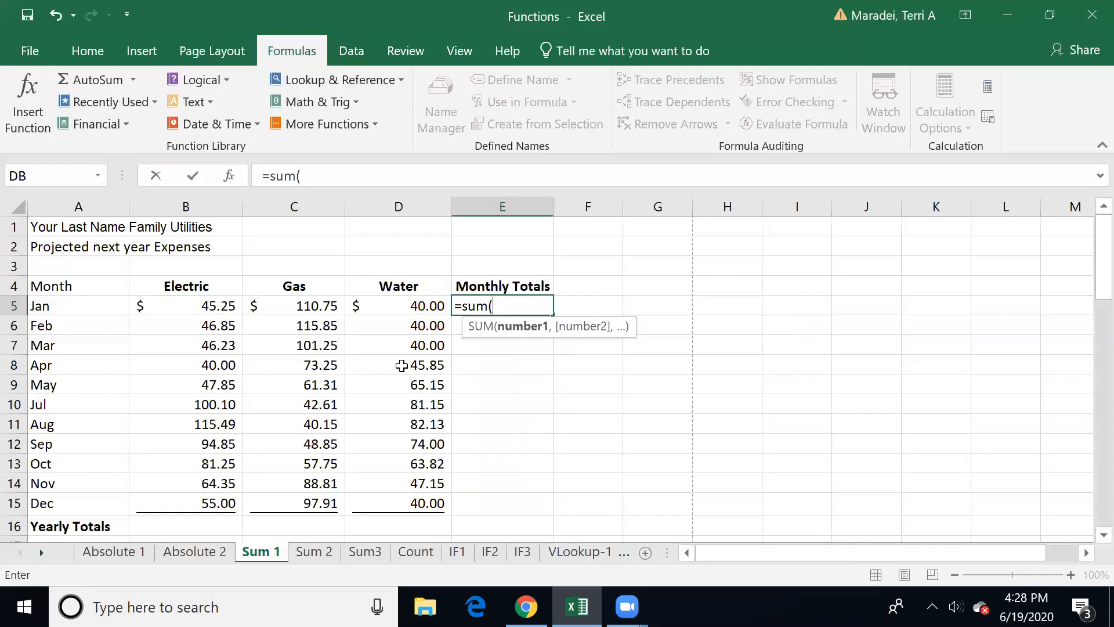
left_click(187, 307)
left_click_drag(209, 305, 380, 307)
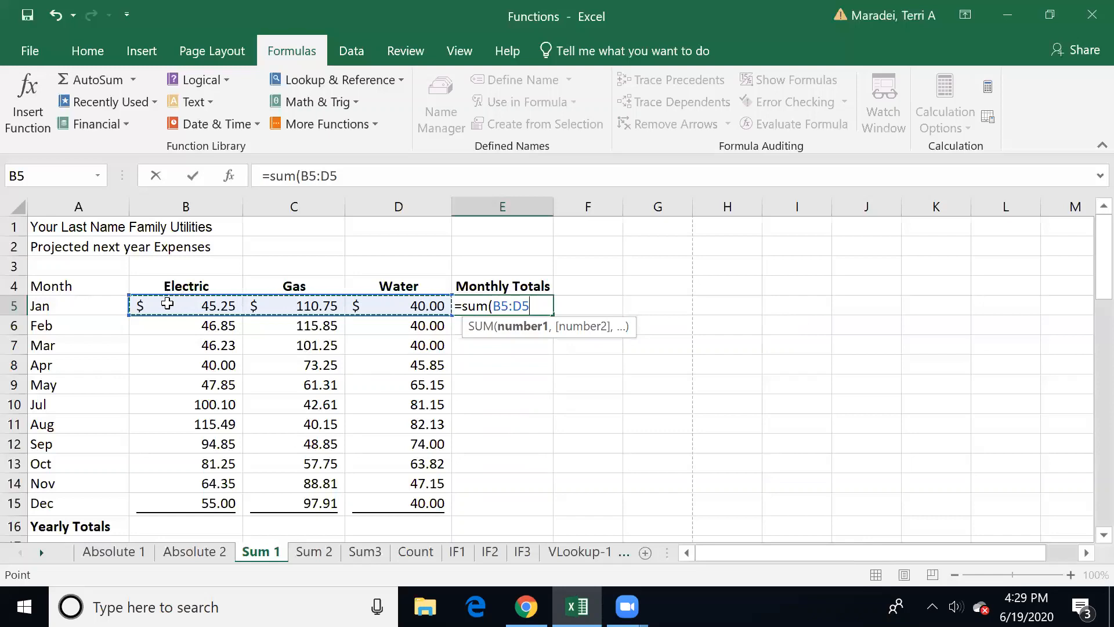
left_click_drag(167, 303, 383, 304)
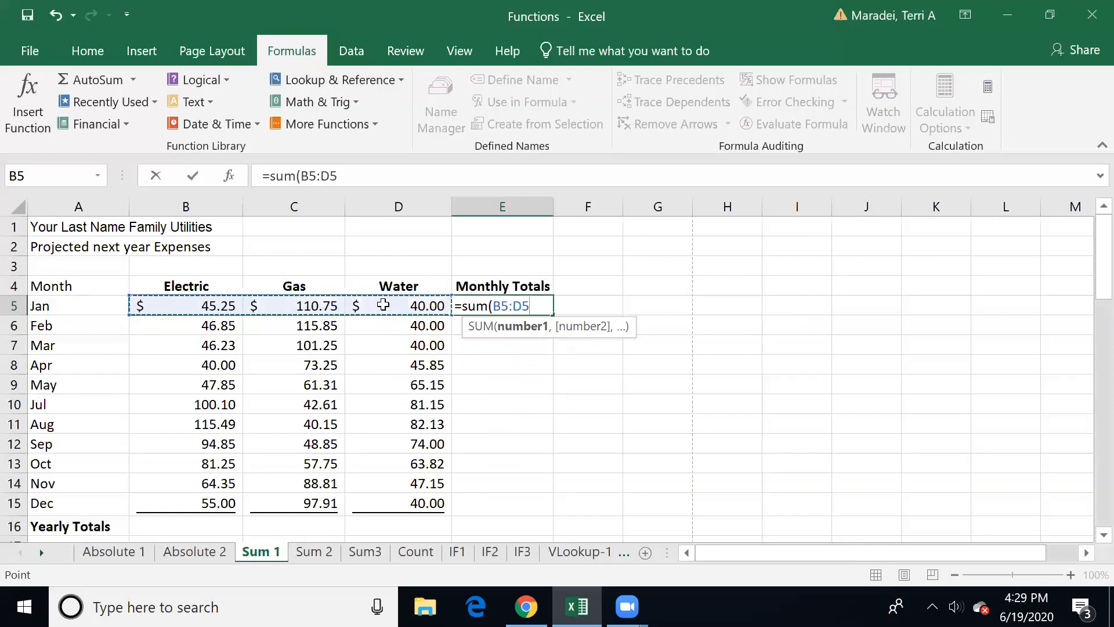
type(")")
key("BackSpace")
key("BackSpace")
key("BackSpace")
key("BackSpace")
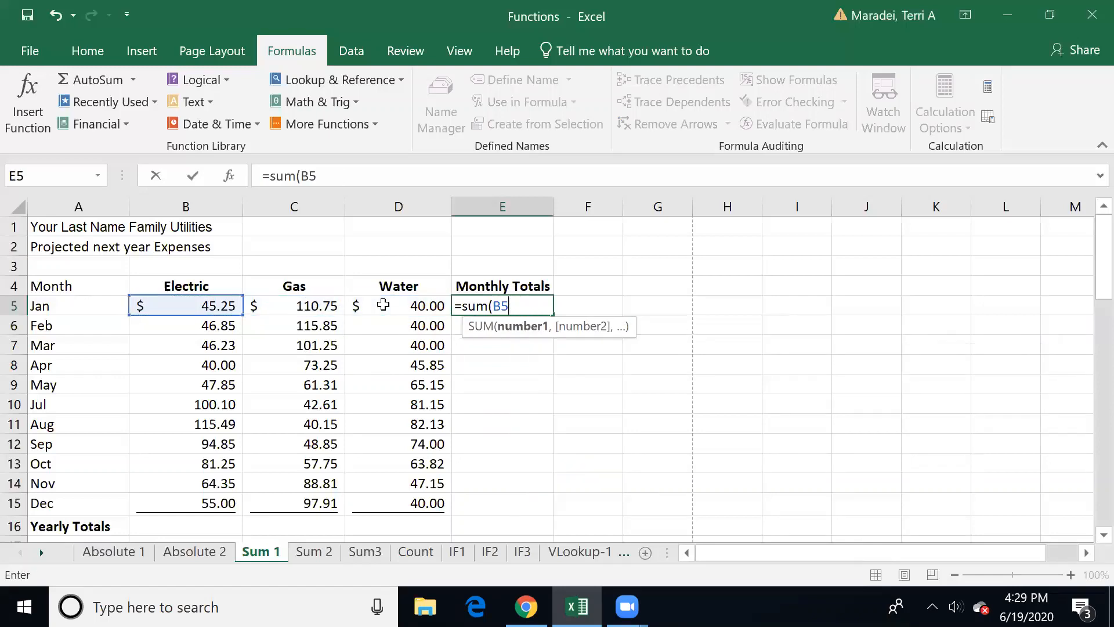
key("BackSpace")
key("BackSpace")
Complete the SUM formula in E5 with the range B5:D5 and fill it down through E15
type("b5:d5")
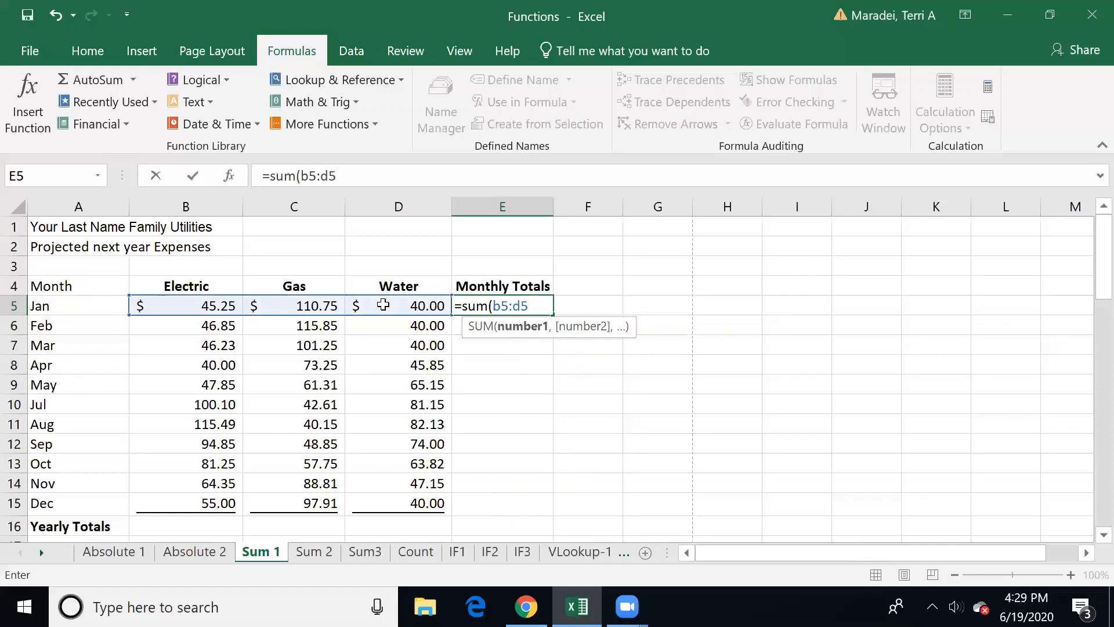
type(")")
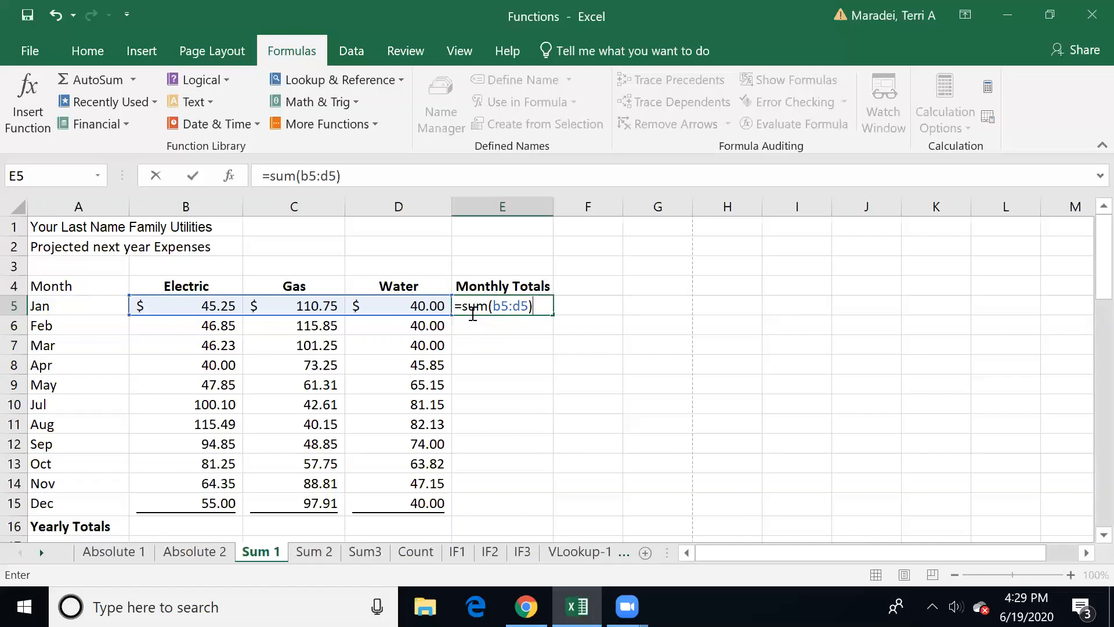
left_click(539, 330)
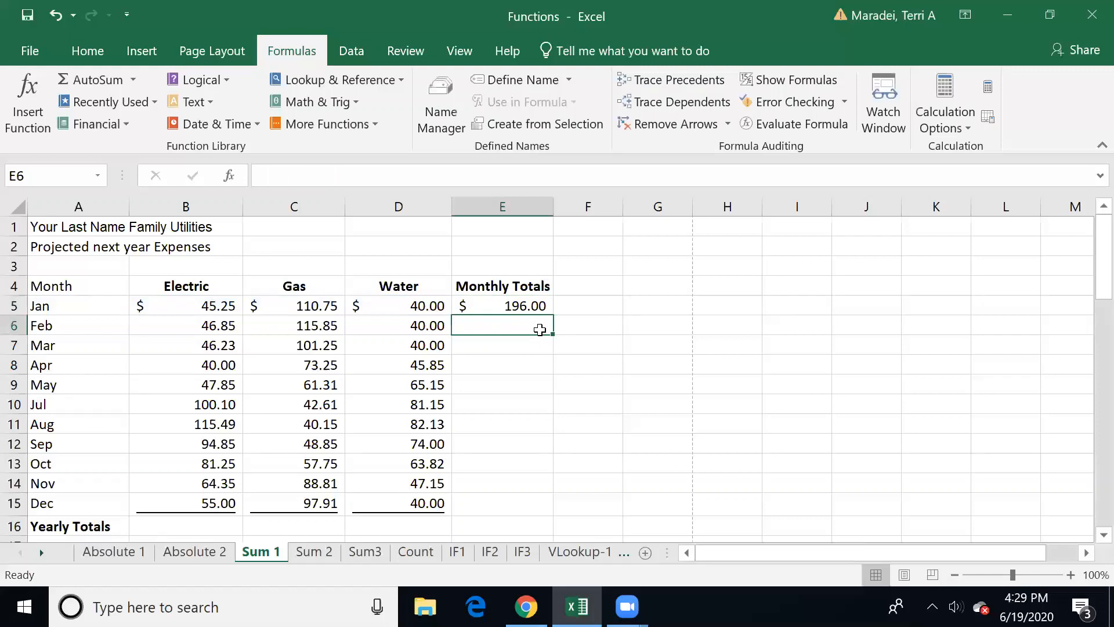
left_click(501, 306)
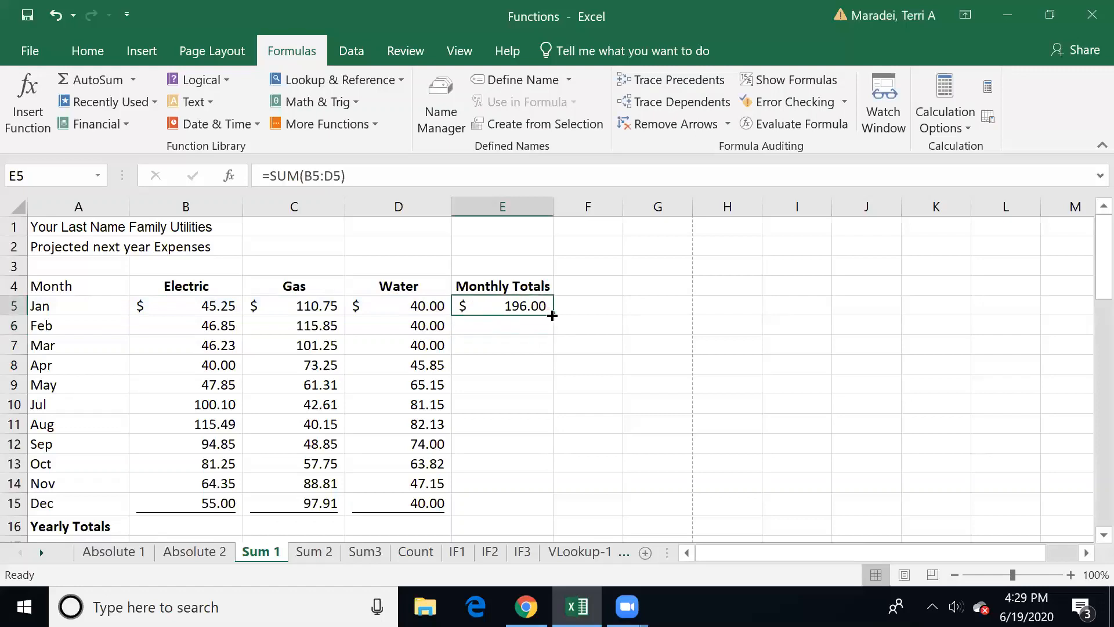
left_click_drag(552, 315, 537, 506)
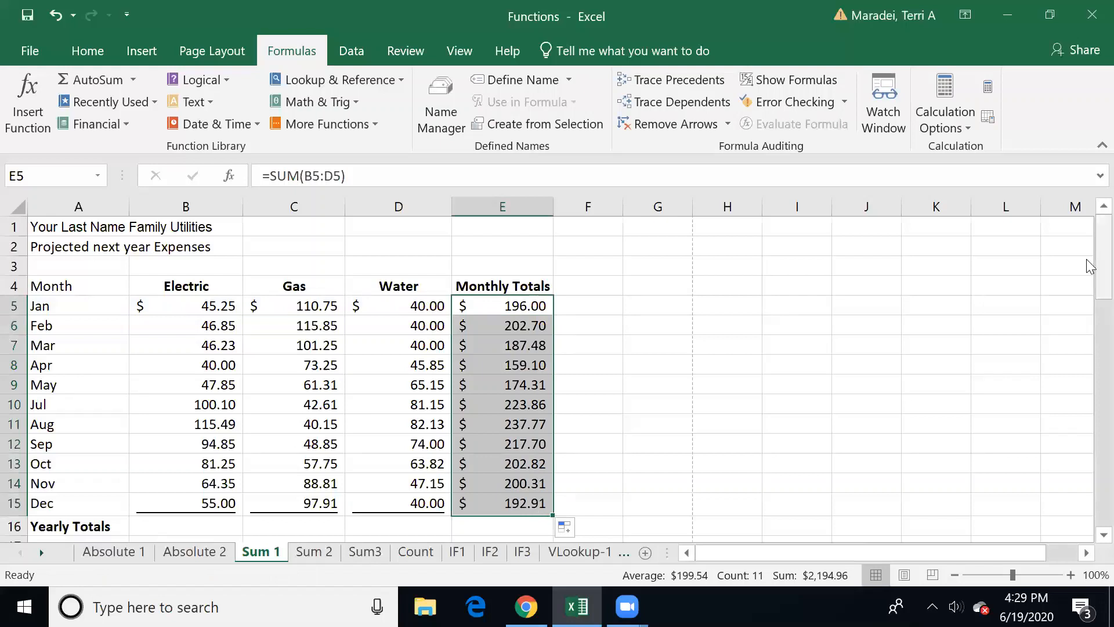
left_click_drag(1089, 266, 1090, 279)
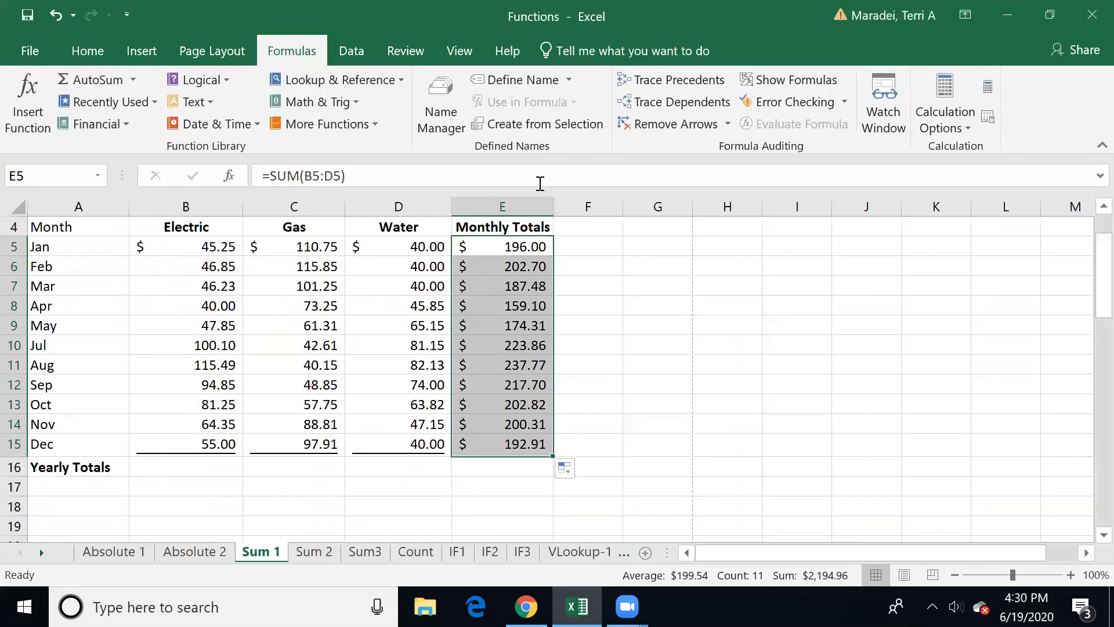
left_click(514, 250)
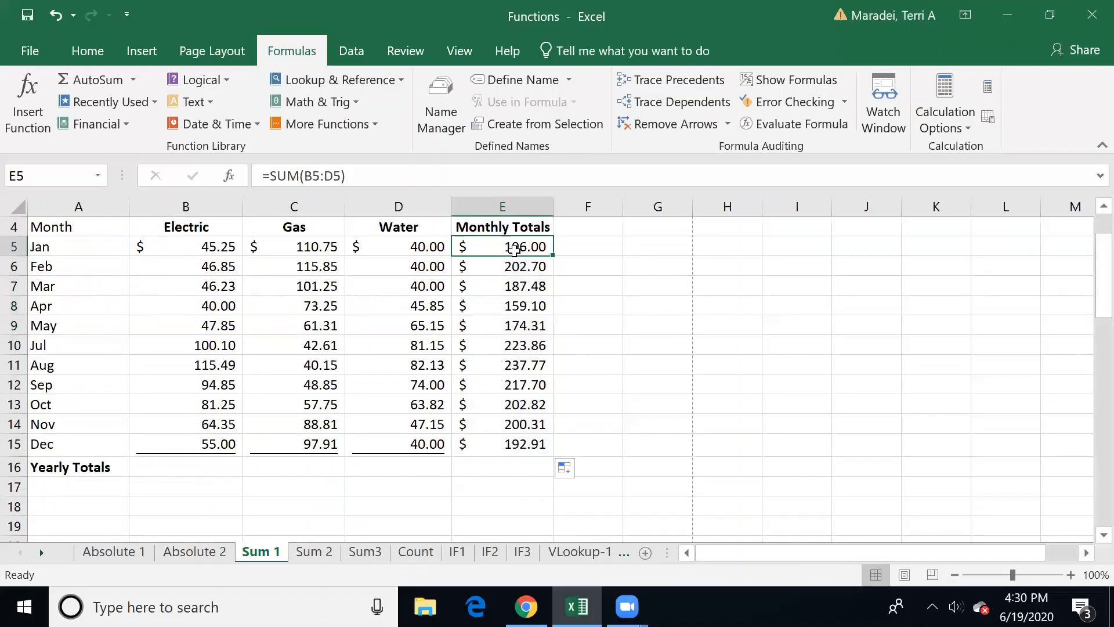
Compare the Electric range B5:B15 with the whole expense block B5:D15 as sources for the yearly total in B16
left_click(164, 464)
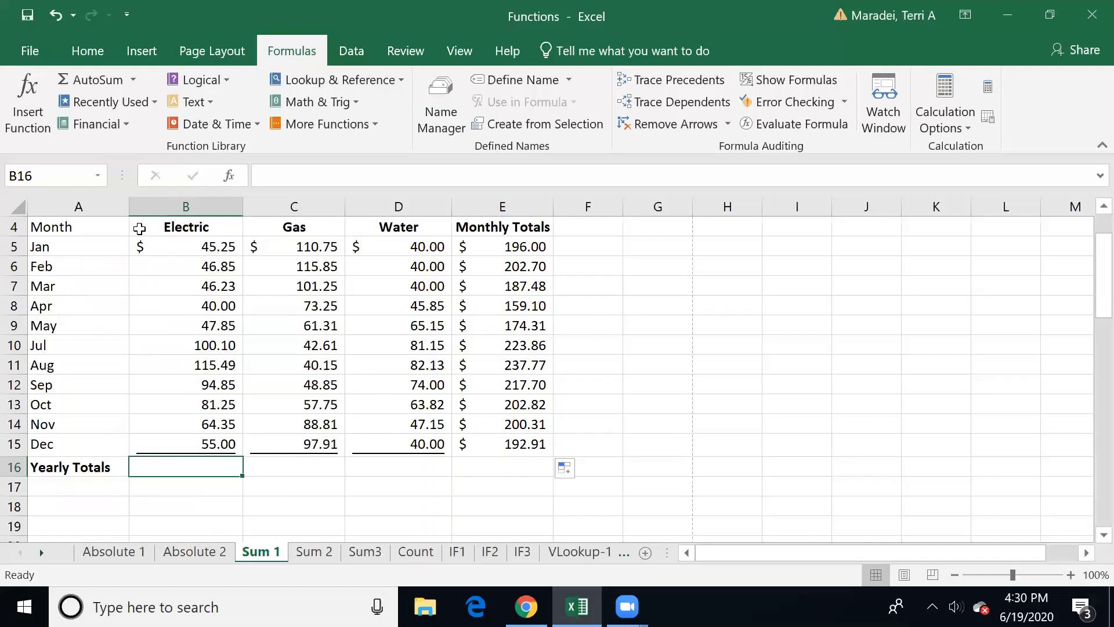
left_click(187, 247)
left_click_drag(187, 247, 183, 443)
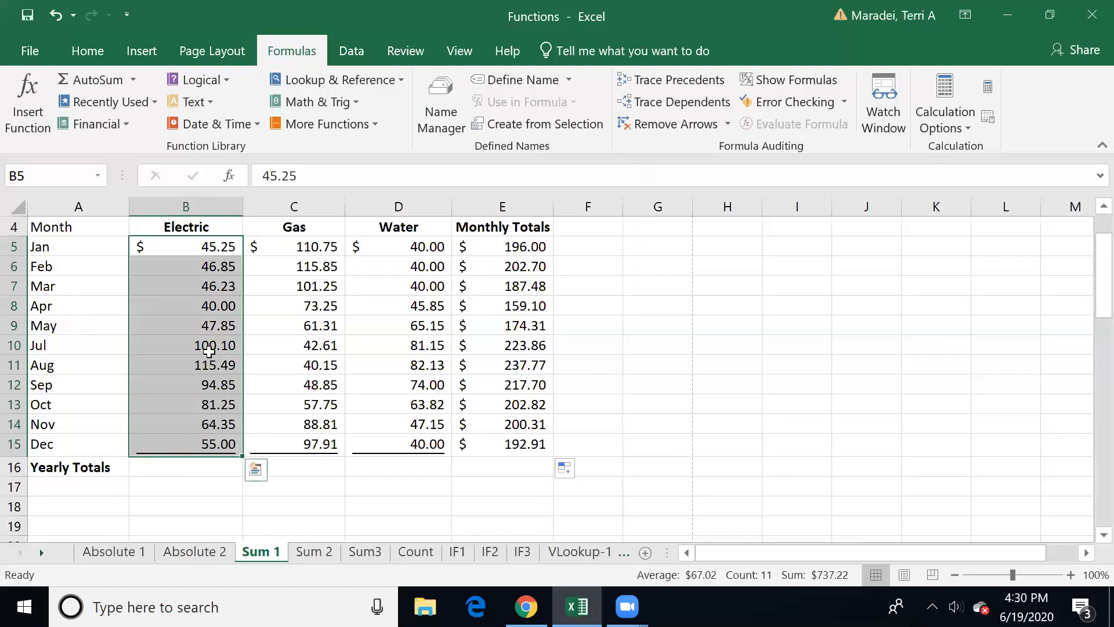
left_click(170, 245)
left_click_drag(169, 245, 400, 451)
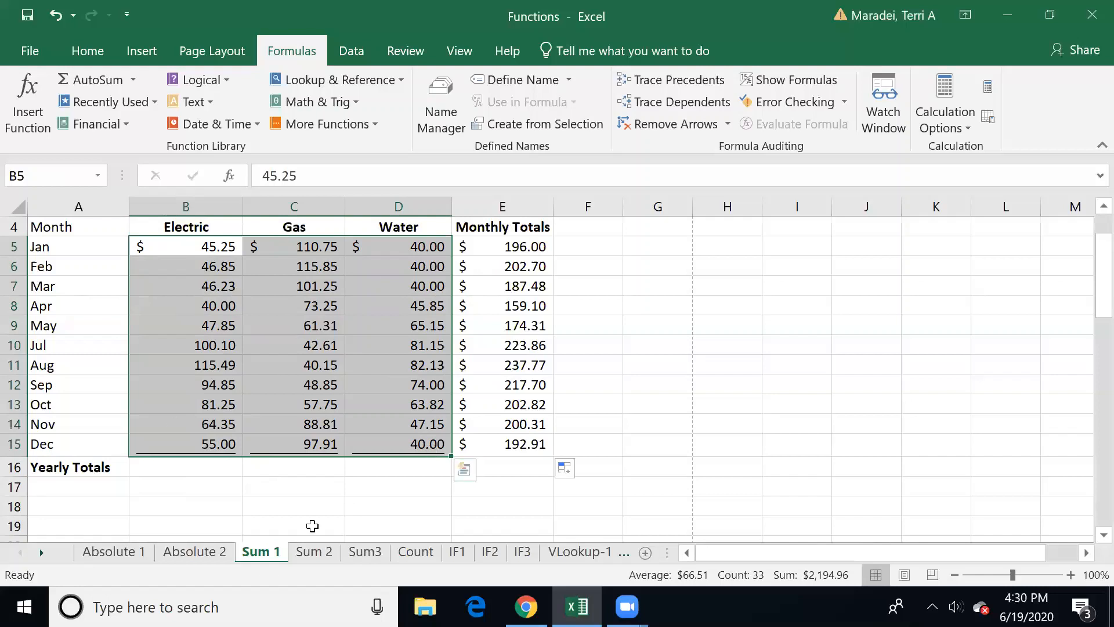
left_click(199, 463)
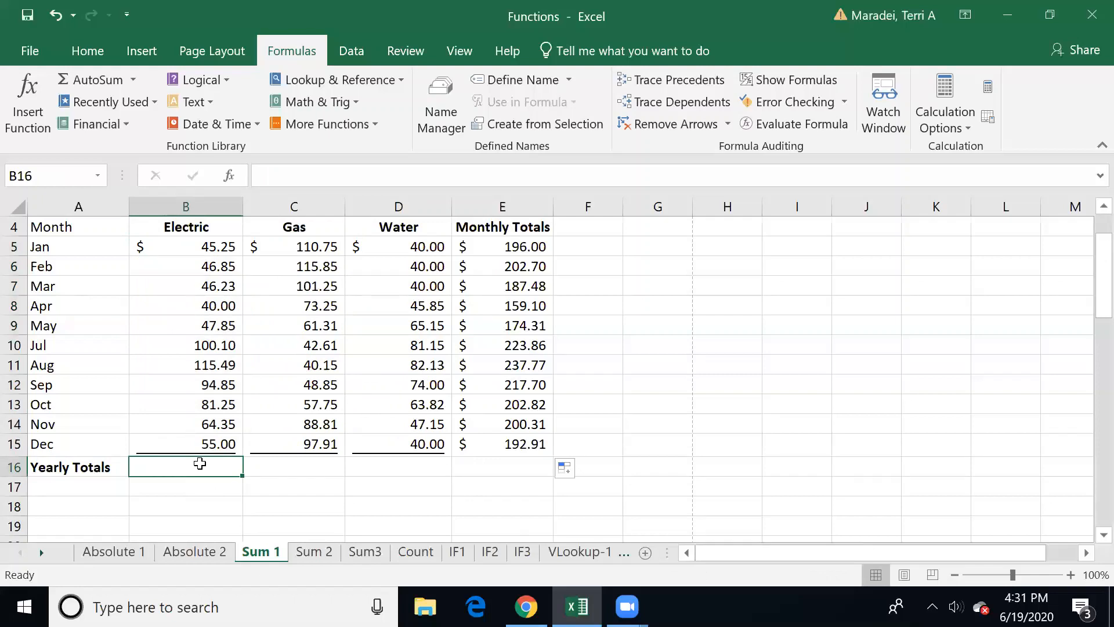
type("=")
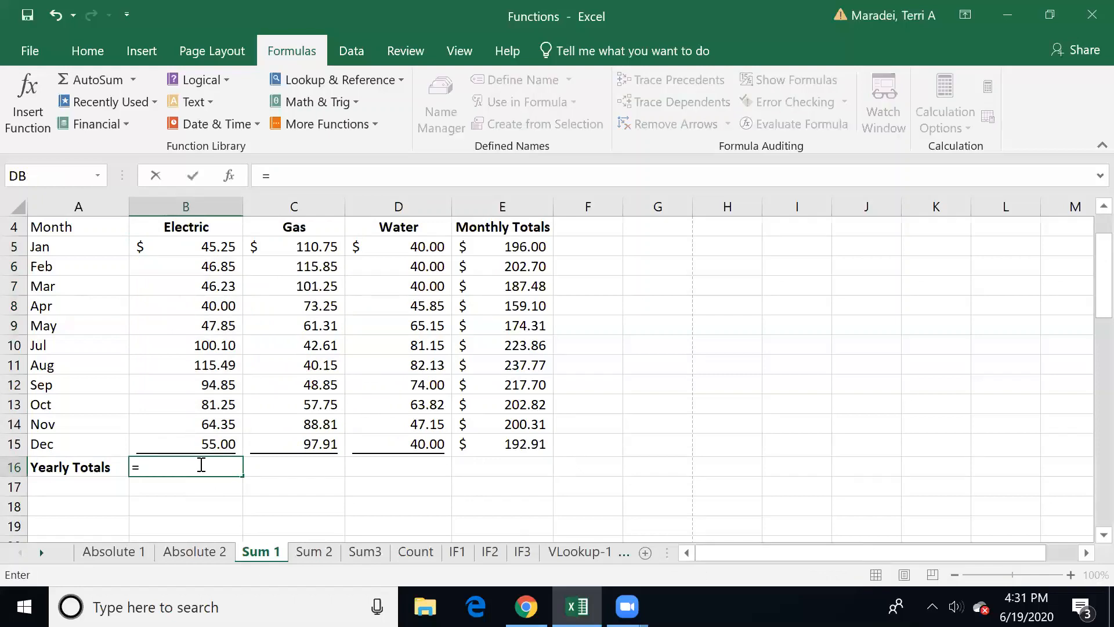
type("sum(")
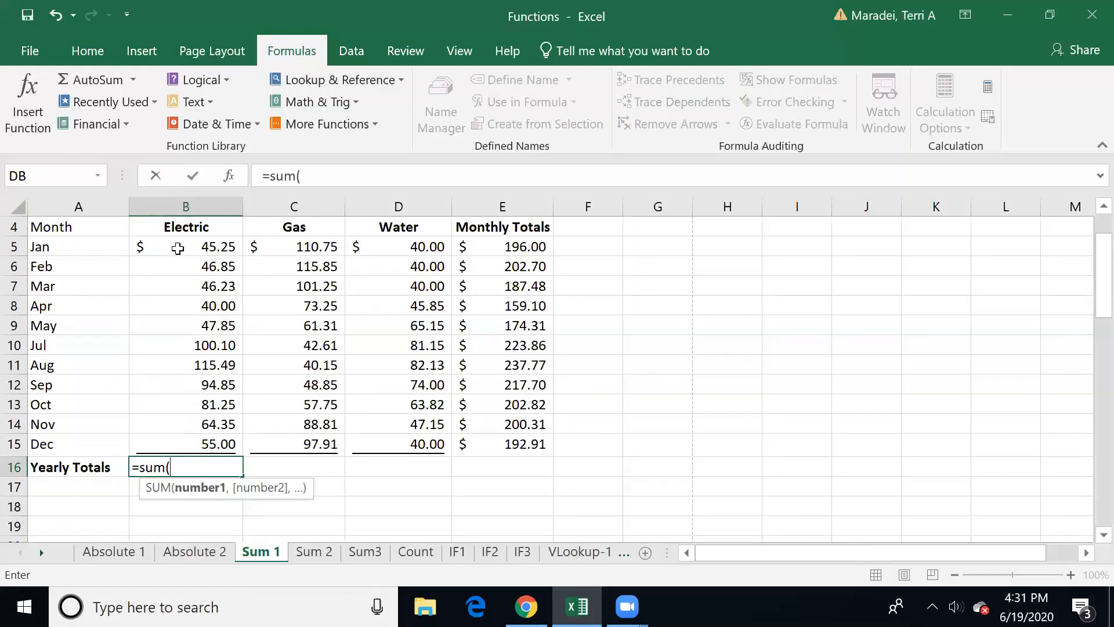
left_click_drag(177, 248, 184, 444)
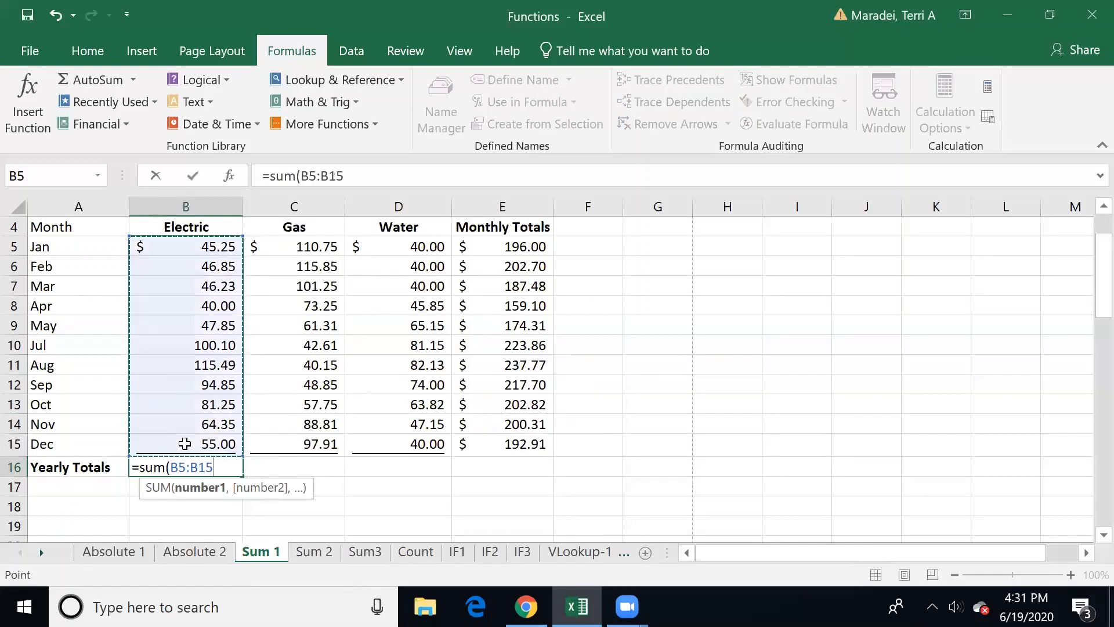
key("Escape")
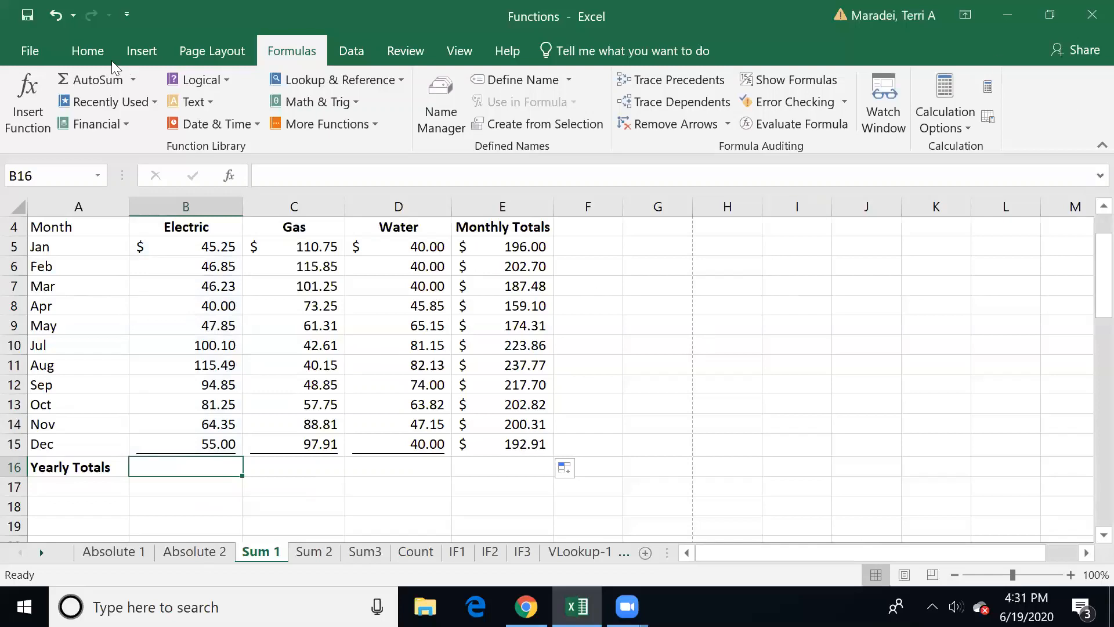
left_click(93, 53)
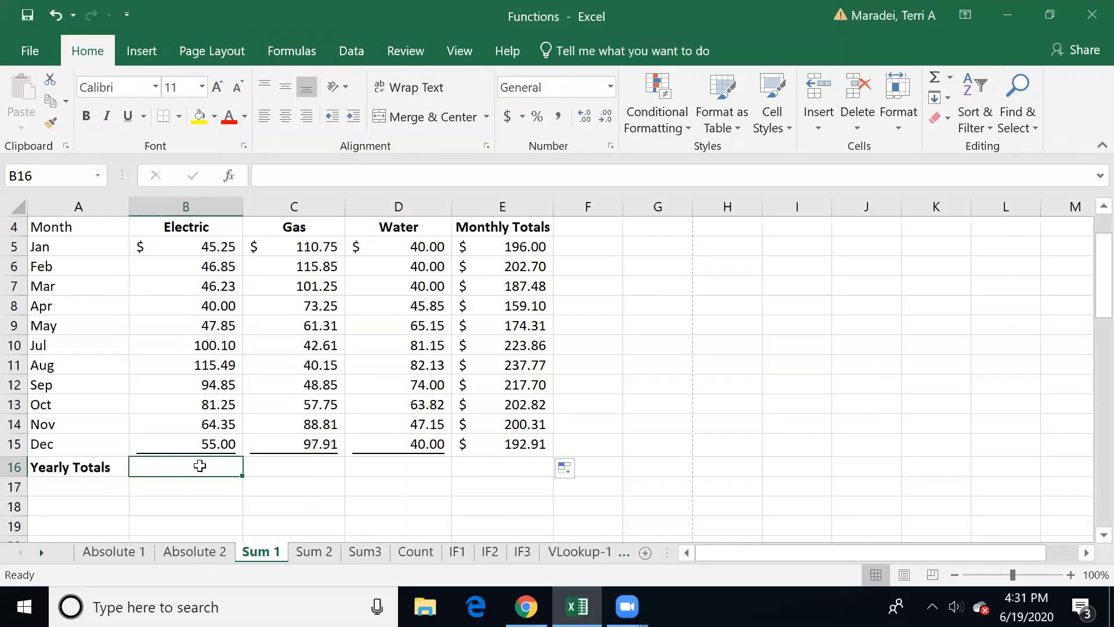
left_click(936, 84)
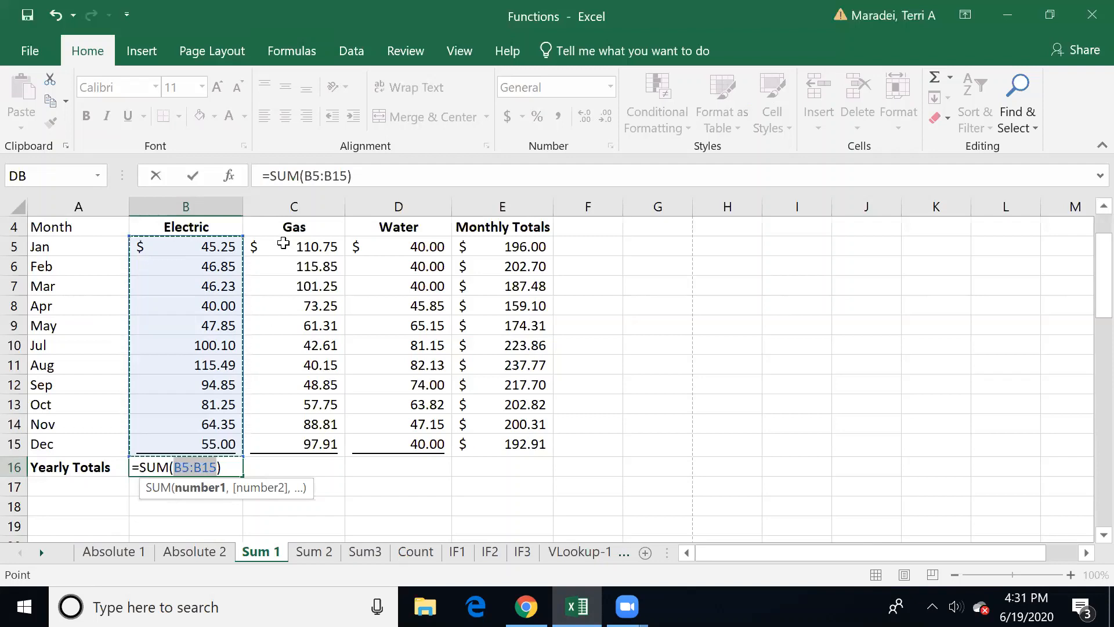
left_click(229, 247)
left_click_drag(229, 246, 393, 444)
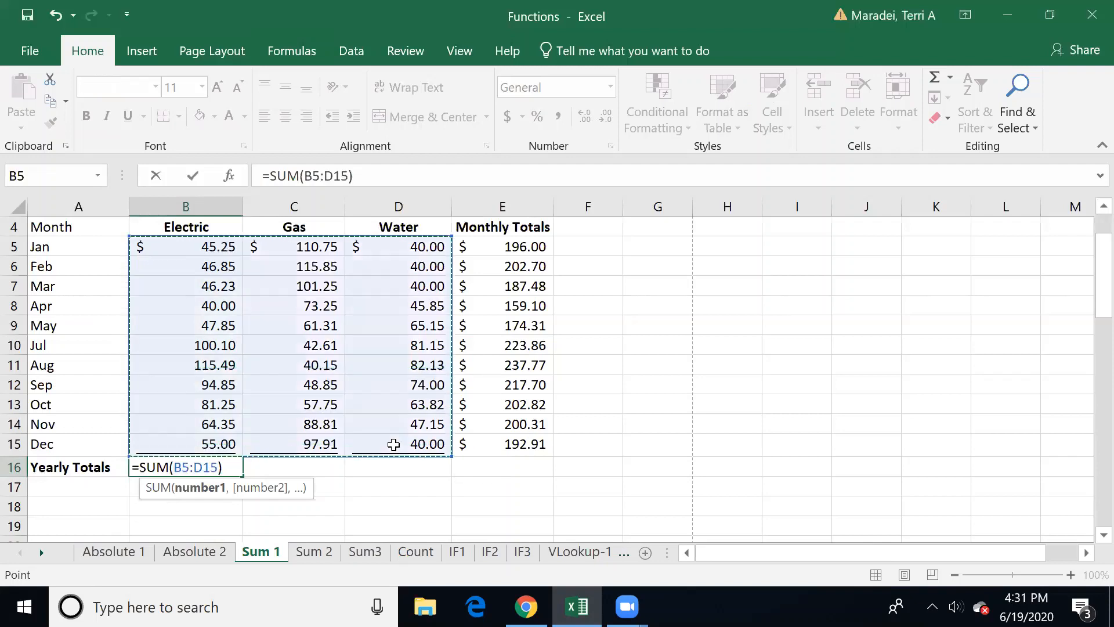
left_click_drag(207, 246, 211, 443)
key("Escape")
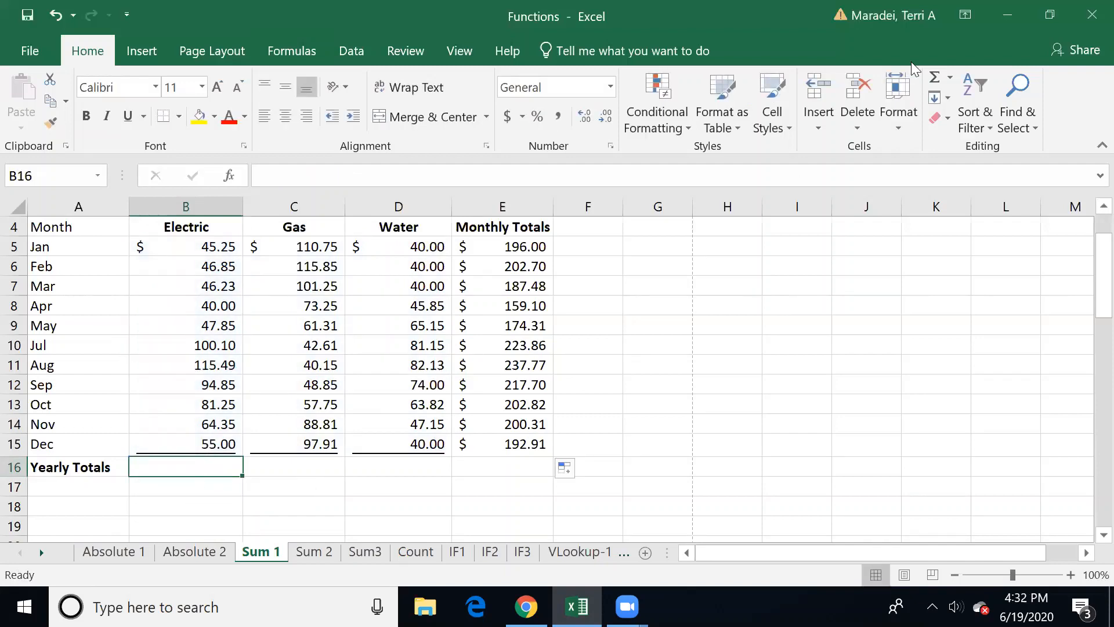
AutoSum the Electric range B5:B15 into B16 and fill the yearly total across through E16
left_click(935, 77)
key("Return")
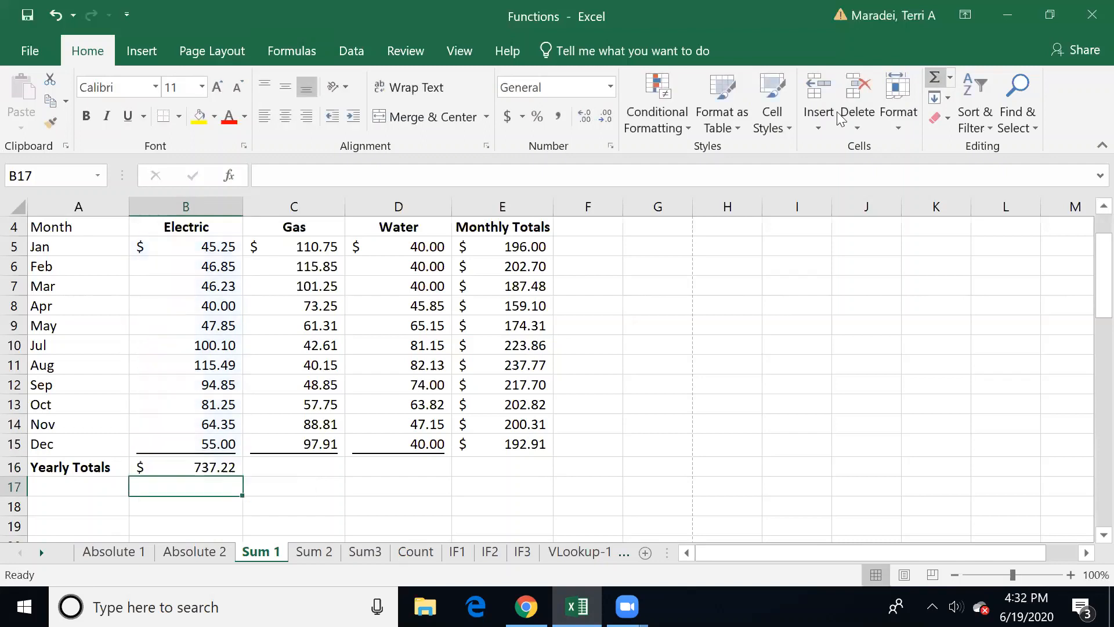
left_click(198, 470)
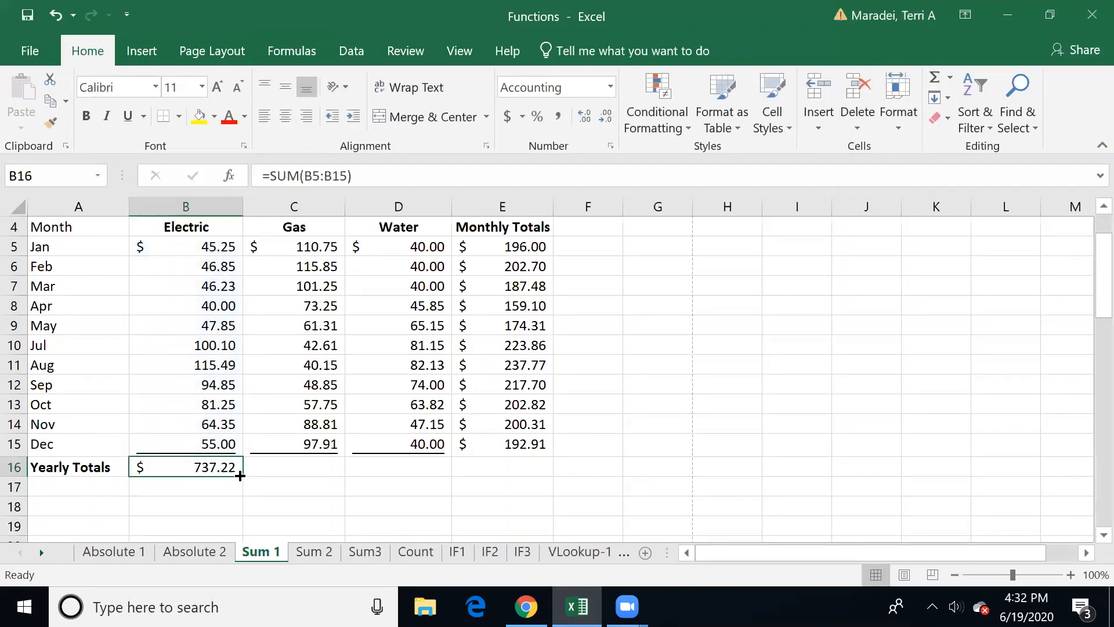
left_click_drag(243, 476, 525, 465)
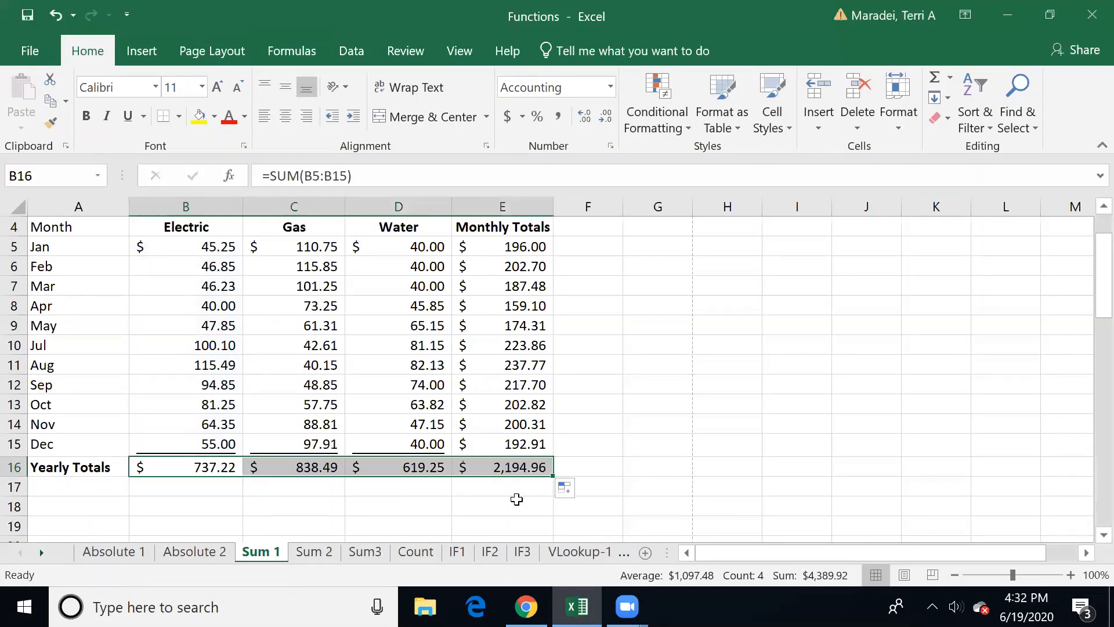
Review the formulas in the Yearly Totals row from E16 back to B16 and C16, and open the AutoSum function list
left_click(488, 466)
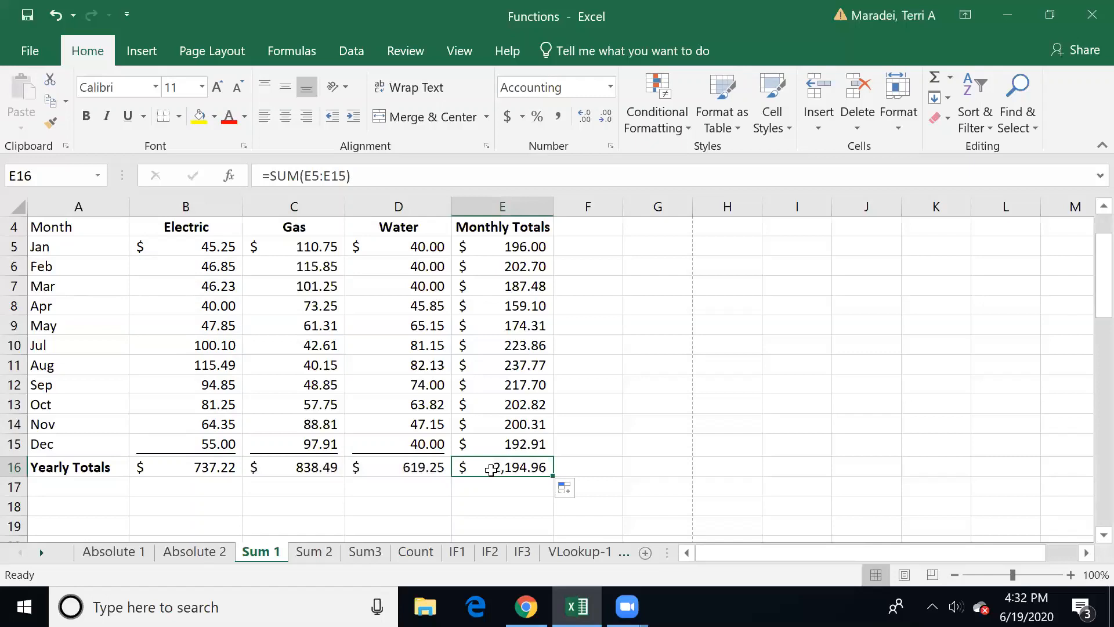
key("Left")
key("Left")
key("Left")
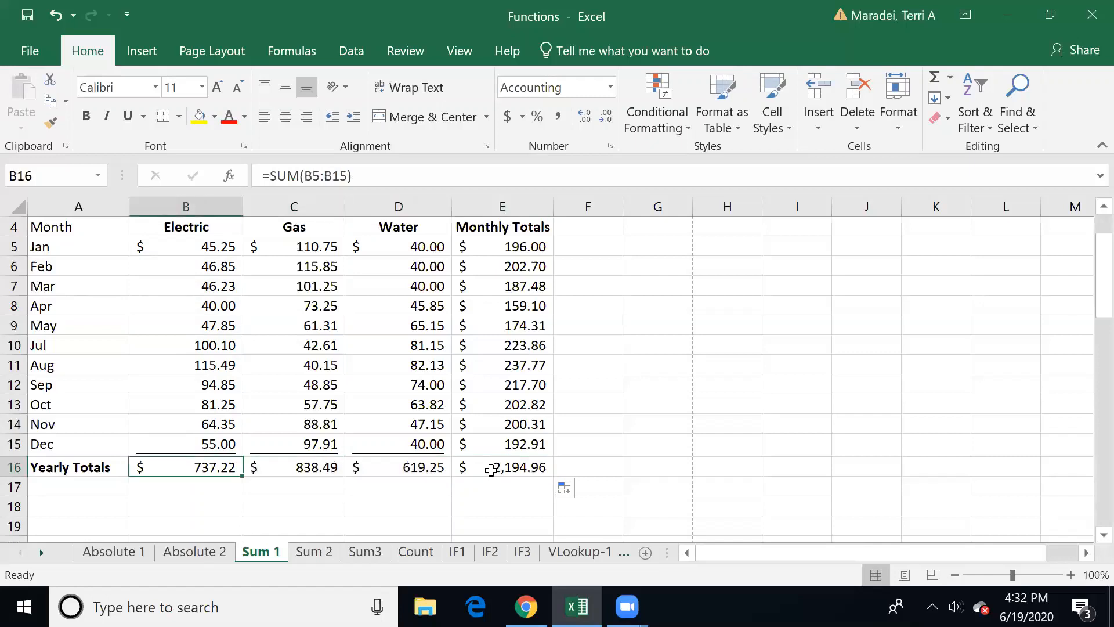
key("Right")
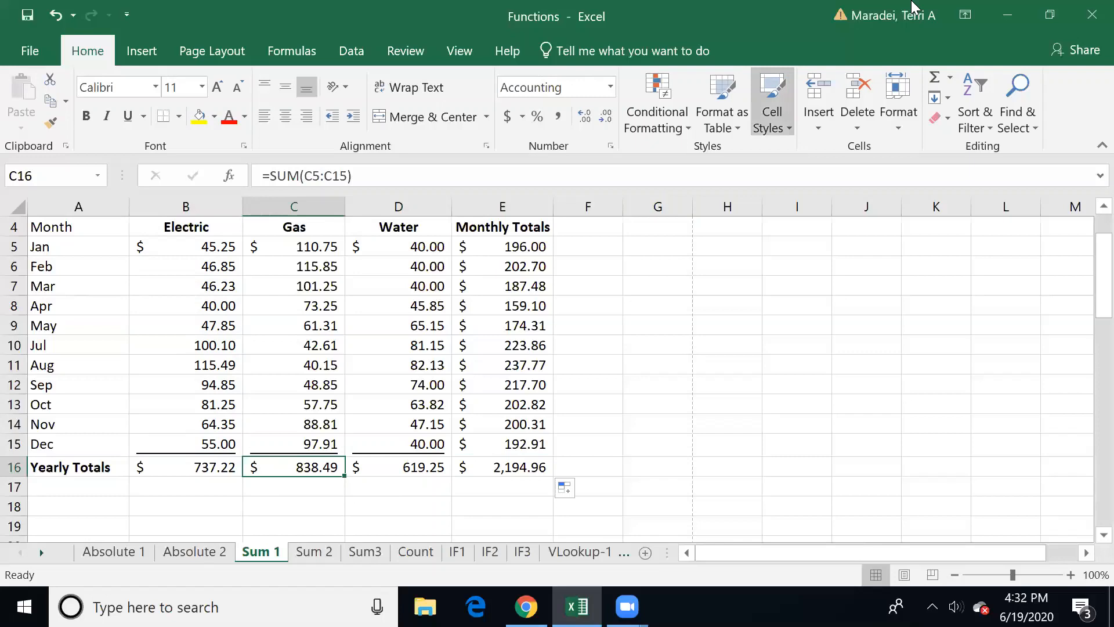
left_click(950, 78)
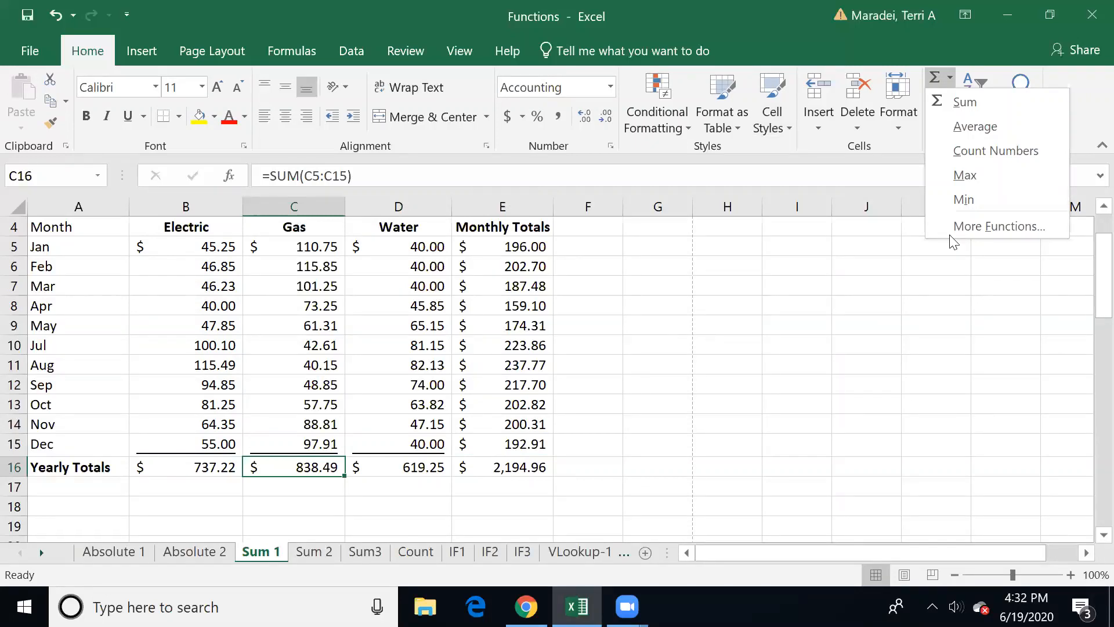
Look over the formula library commands and begin a =sum entry in G8 to view the matching functions
left_click(294, 51)
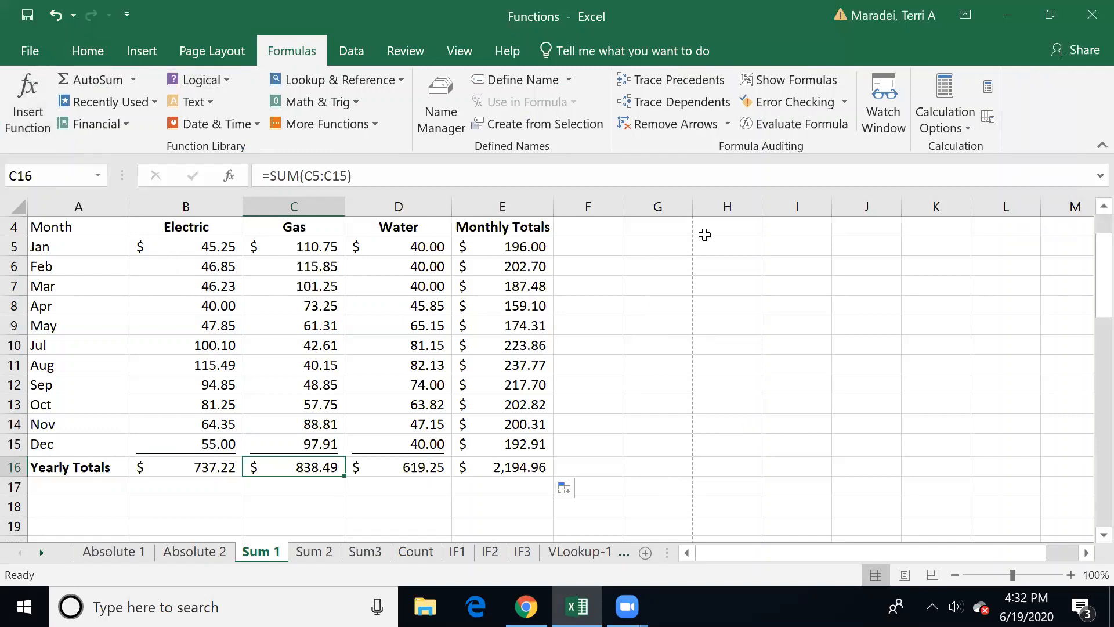
left_click(88, 51)
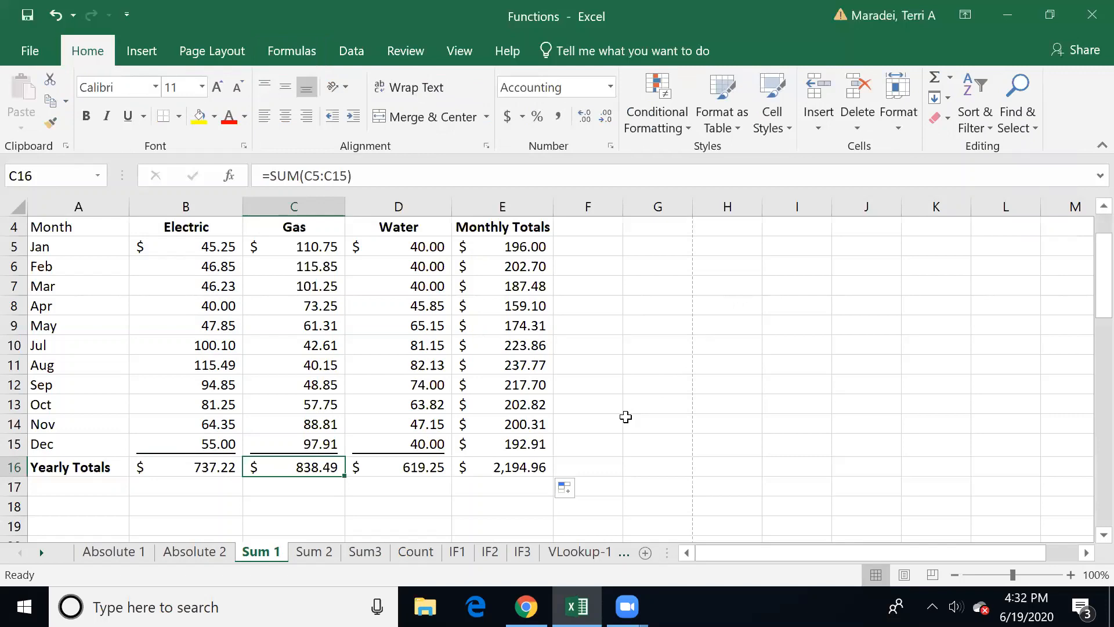
left_click(655, 303)
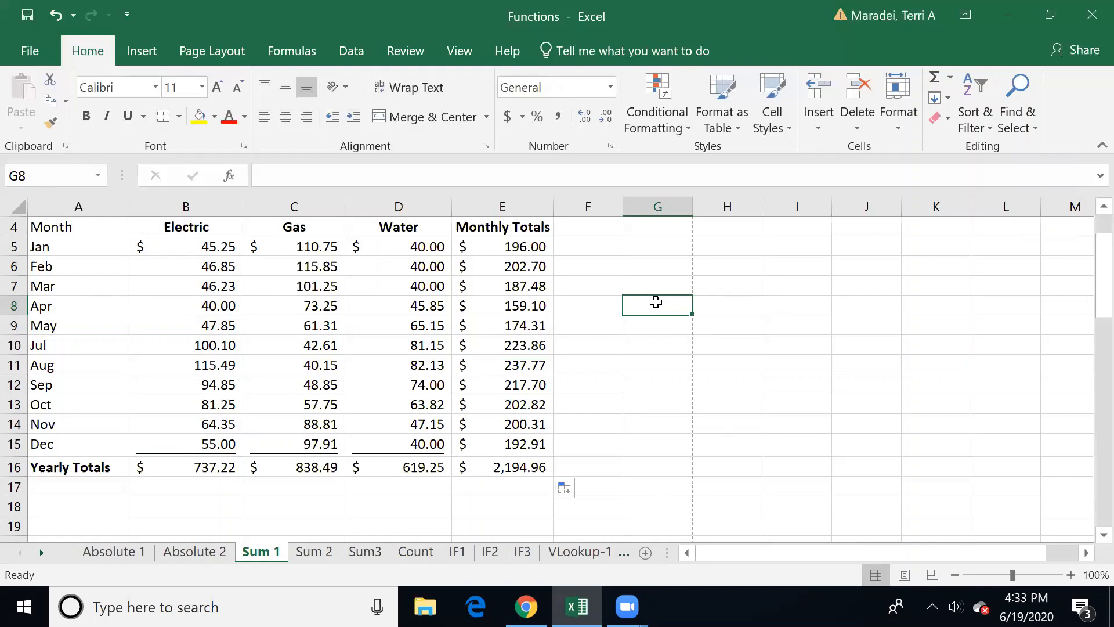
type("=su")
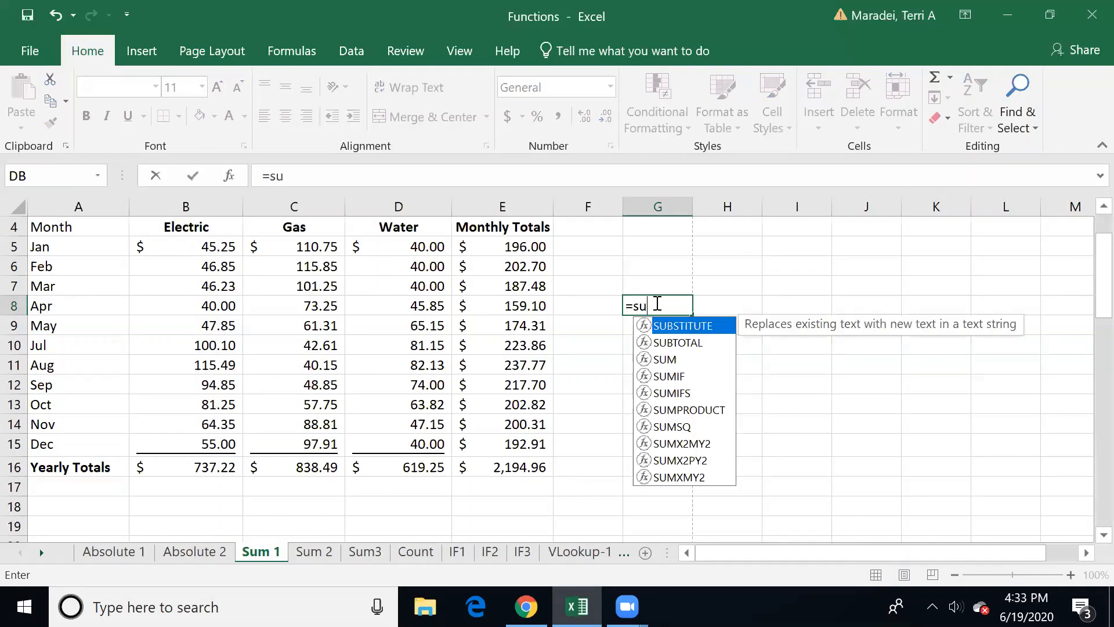
type("m")
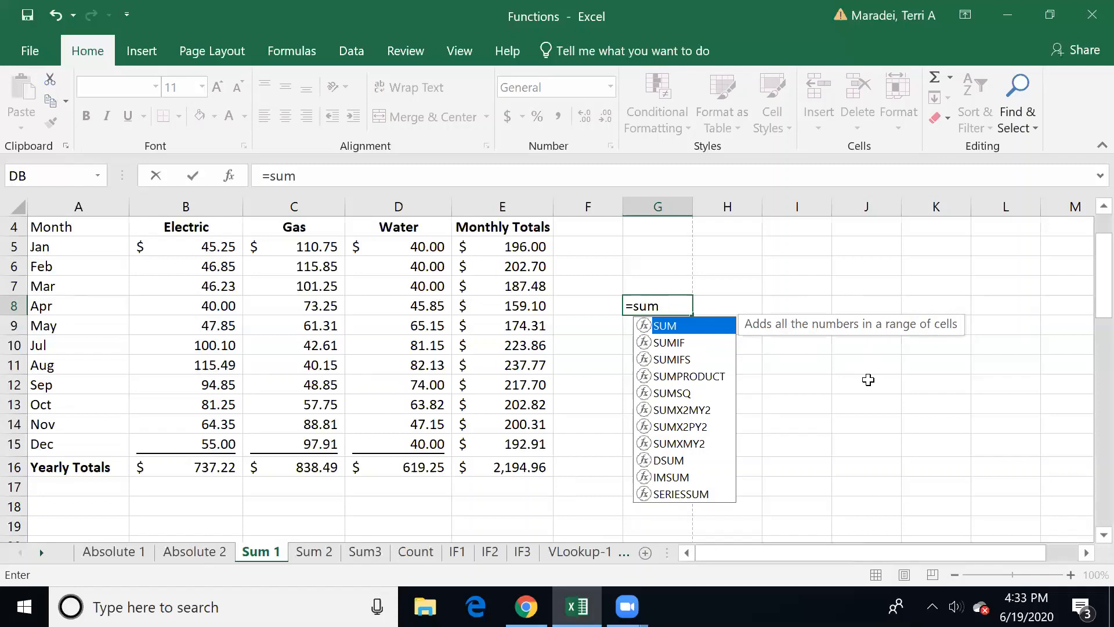
Replace the entry in G8 with =dsum to read the description of the DSUM function
key("BackSpace")
key("BackSpace")
key("BackSpace")
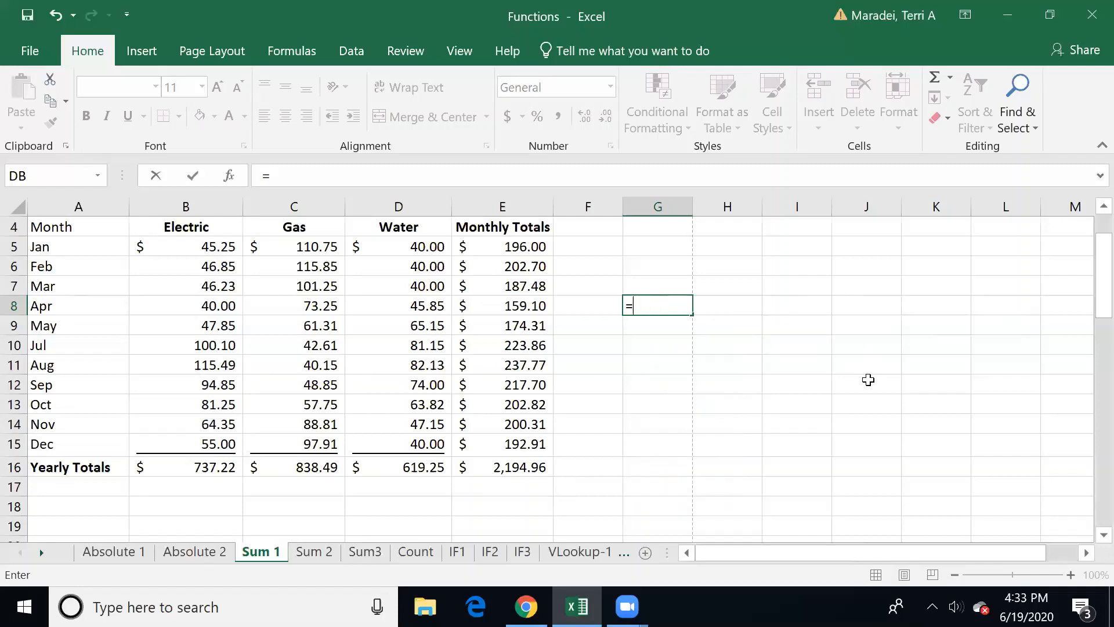
type("dsum")
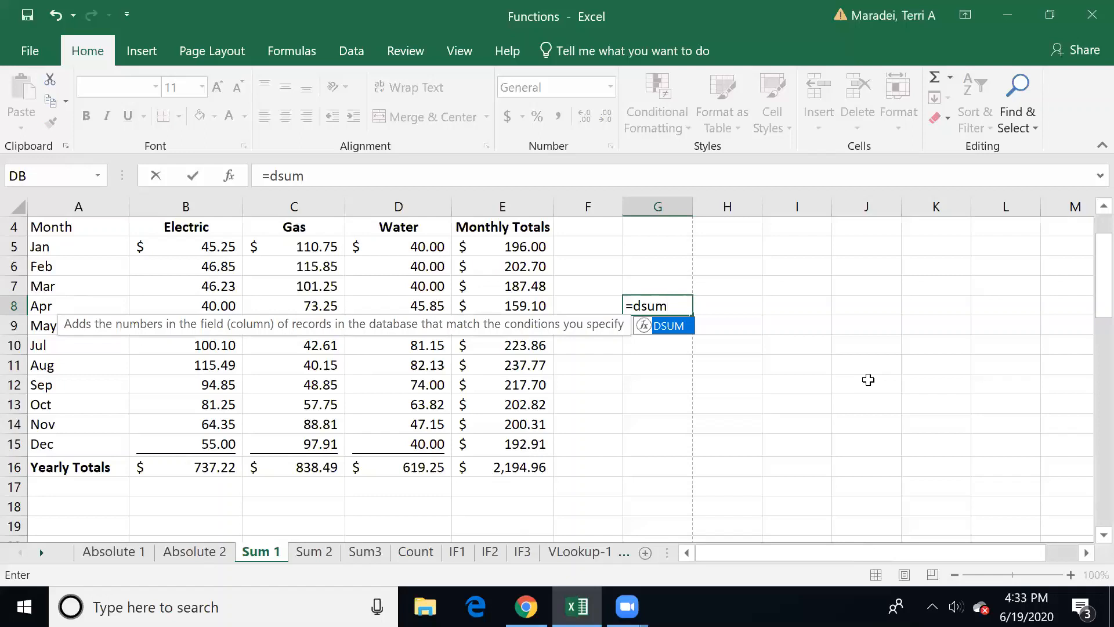
Replace the entry in G8 with =average to view the available averaging functions
key("BackSpace")
key("BackSpace")
key("BackSpace")
key("BackSpace")
key("BackSpace")
type("=")
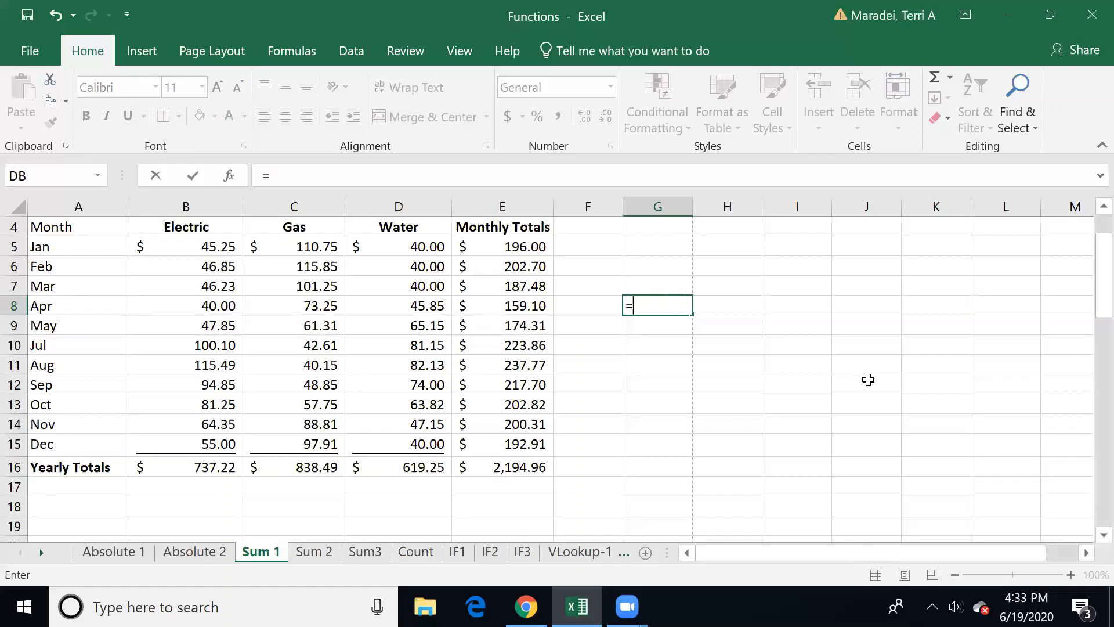
type("average")
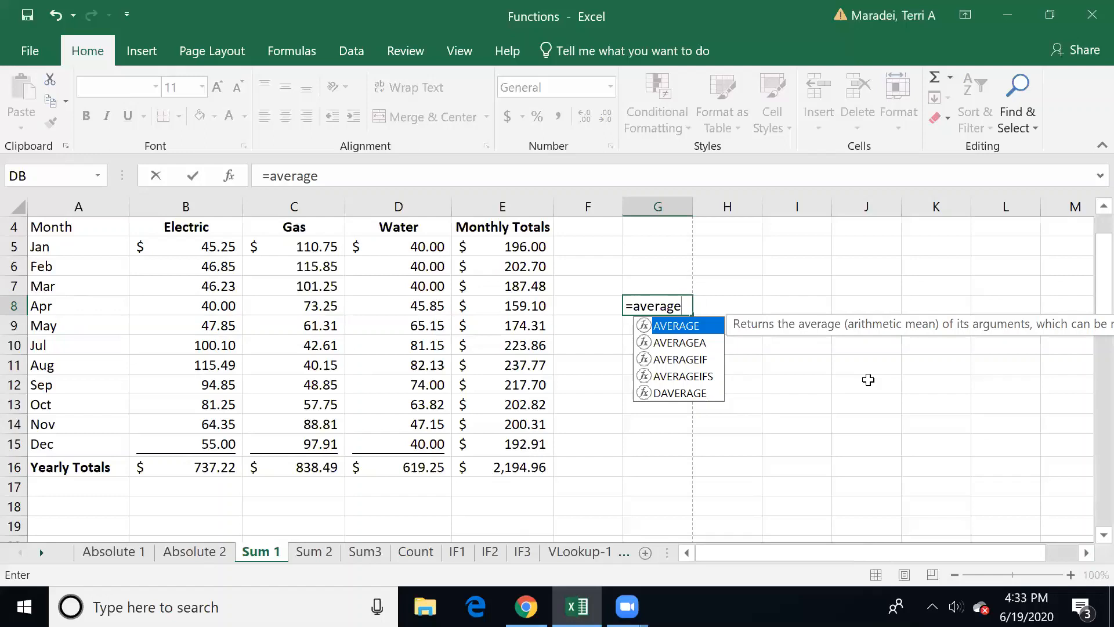
Try entering =average in G8 without arguments, inspect the cell's formula, and clear it
left_click(953, 382)
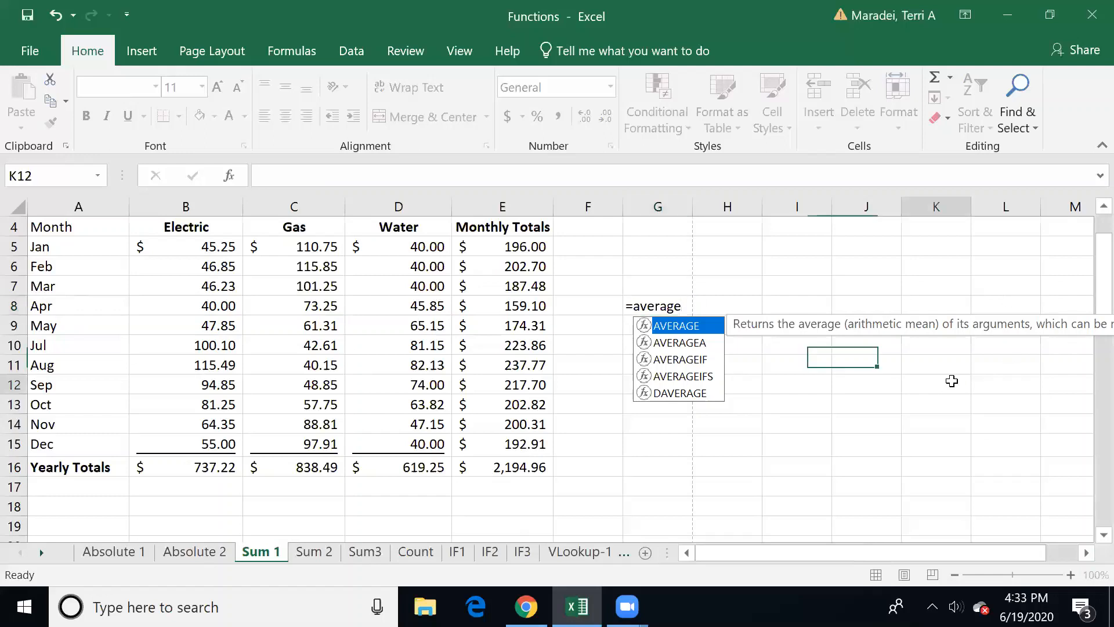
key("Left")
key("Left")
key("Up")
key("Up")
key("Up")
key("Up")
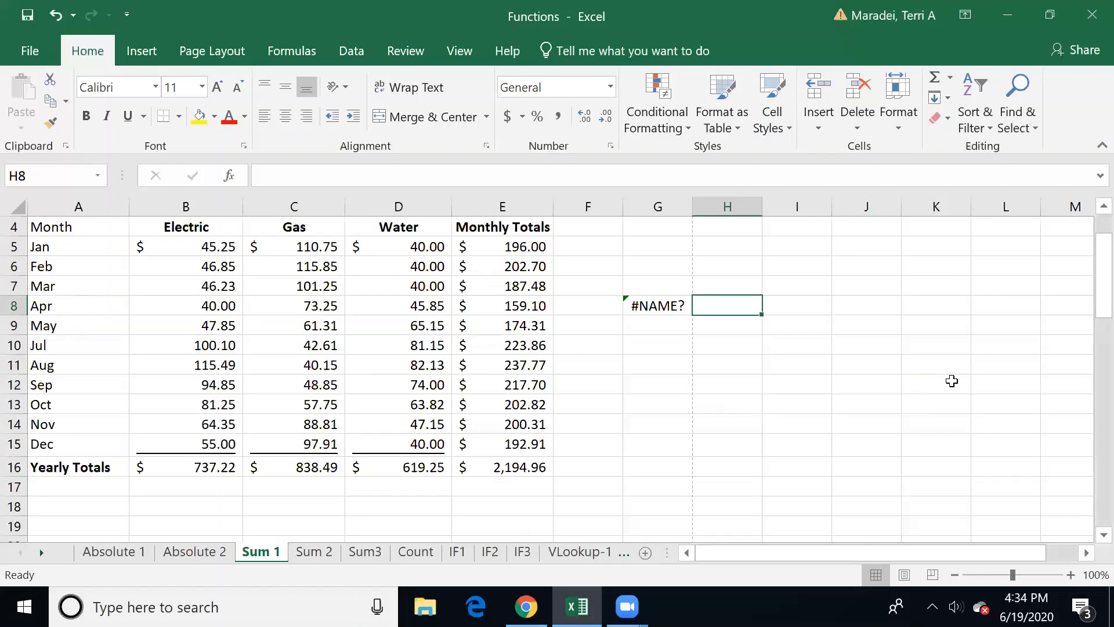
key("Left")
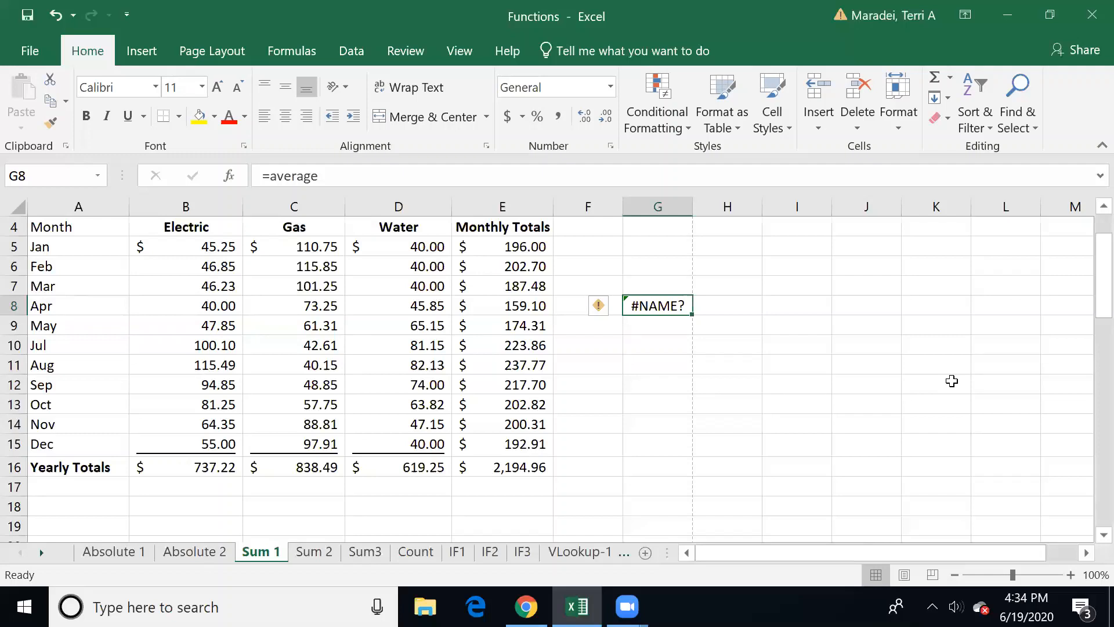
key("Down")
key("Up")
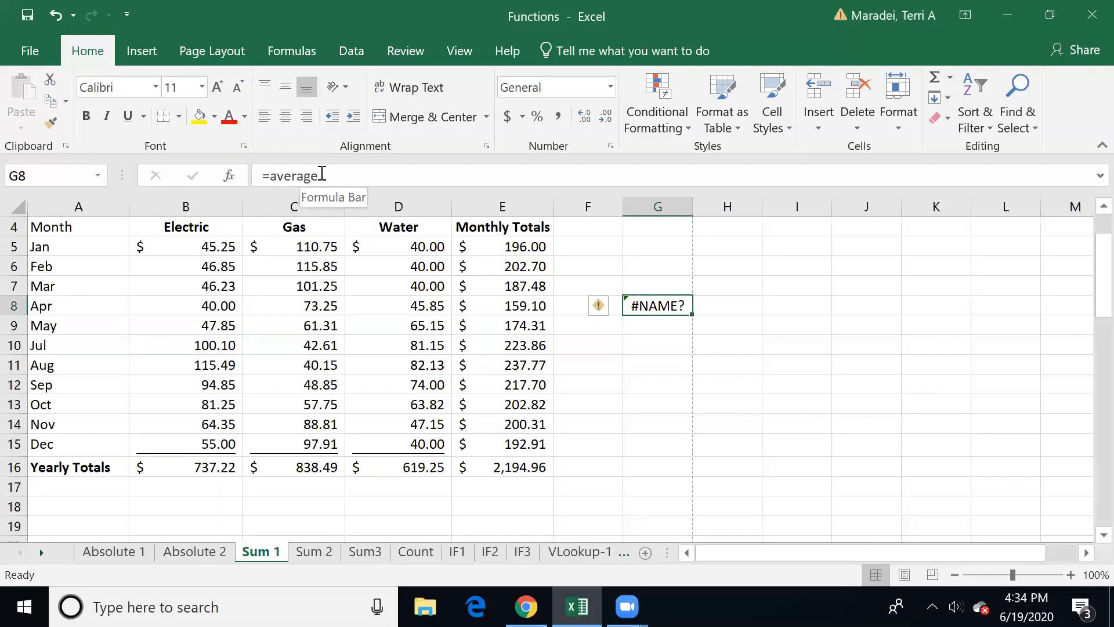
key("Delete")
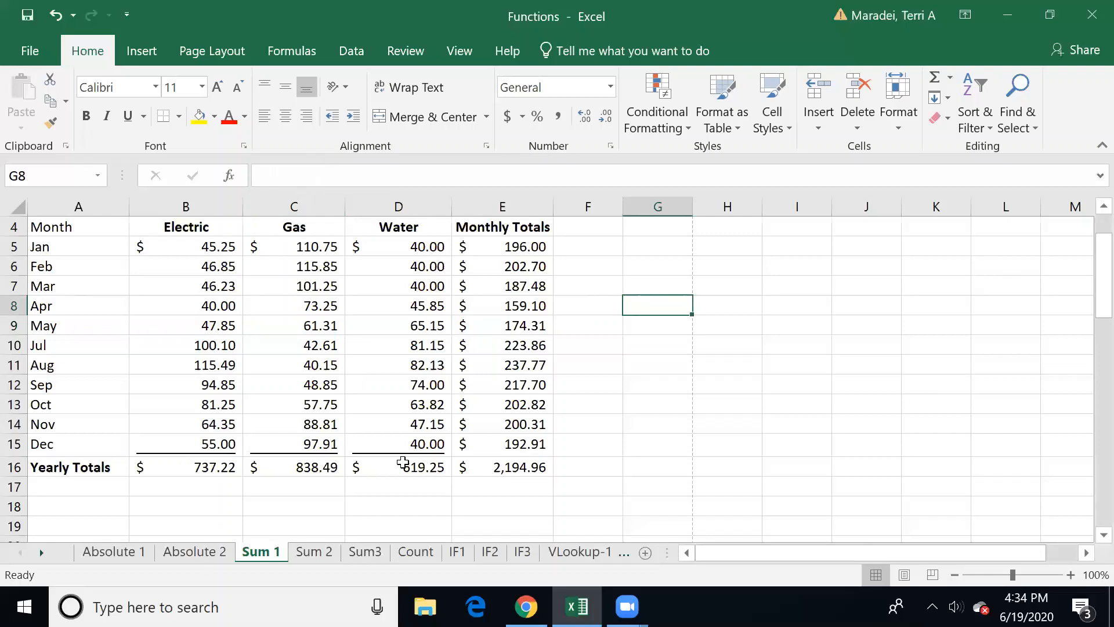
Apply the Accounting dollar format to B5:G8 on the Sum 2 sheet
left_click(312, 552)
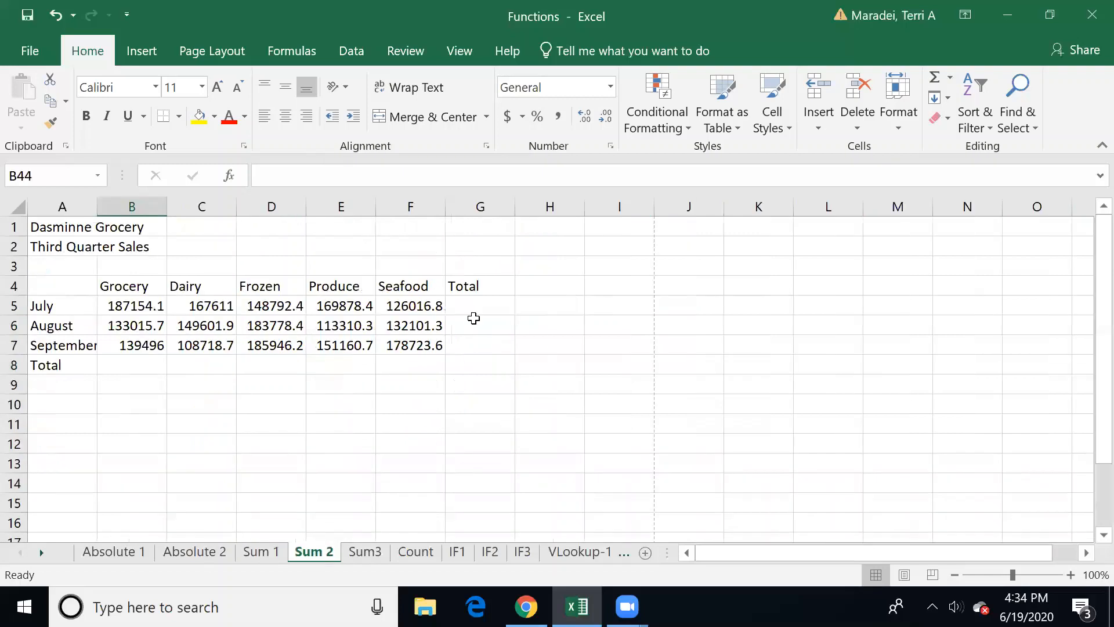
left_click(472, 304)
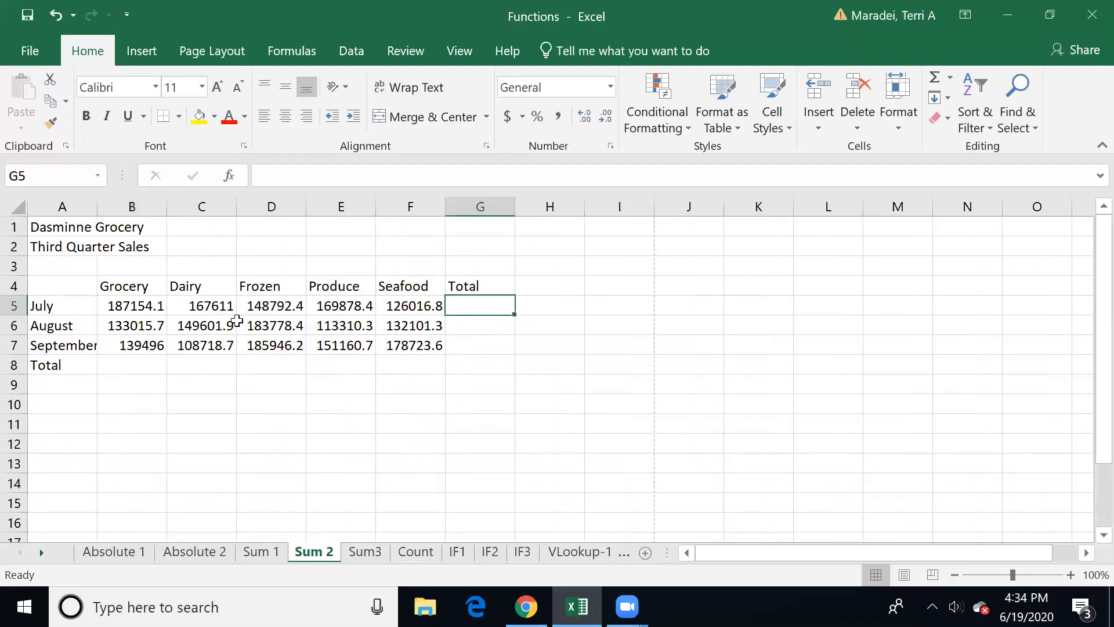
left_click(144, 305)
left_click_drag(374, 346, 472, 370)
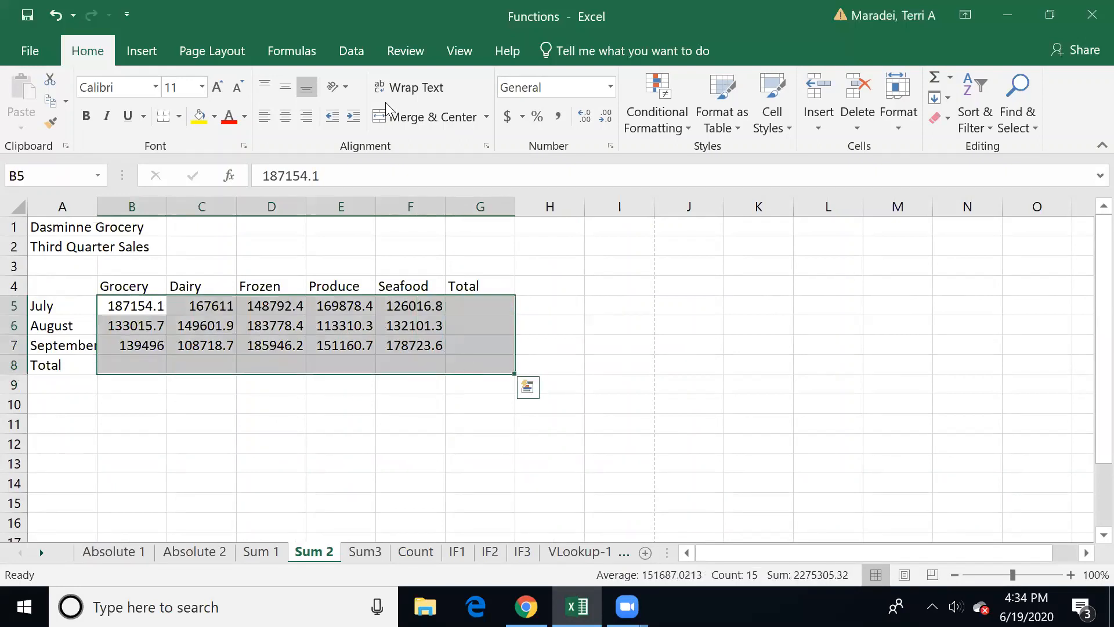
left_click(508, 116)
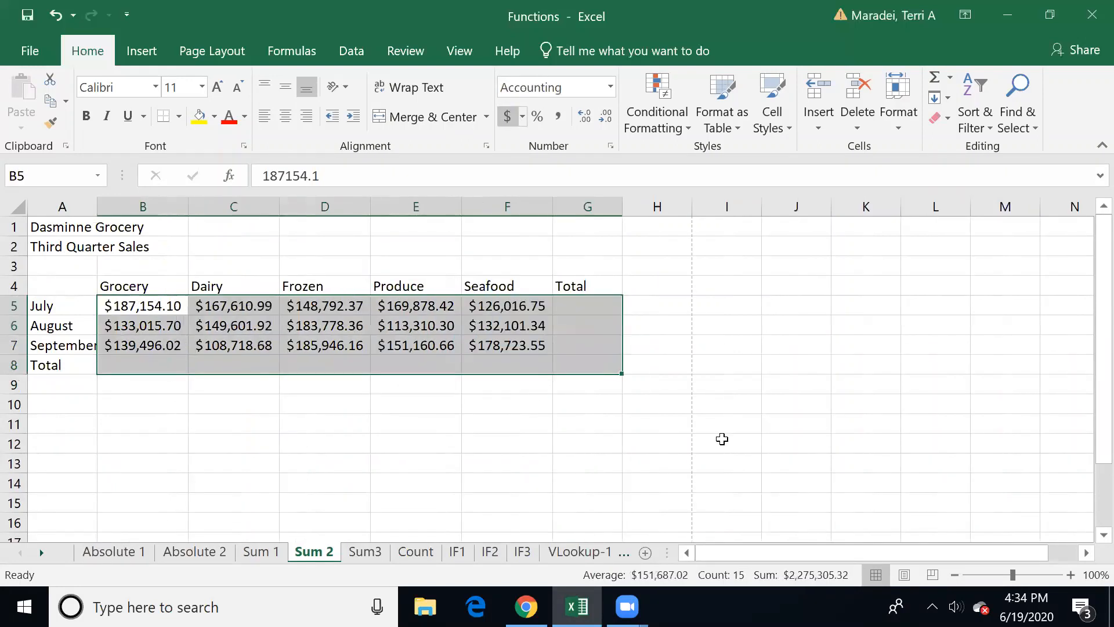
AutoSum the July sales B5:F5 into G5 and fill the total down through G7
left_click(598, 306)
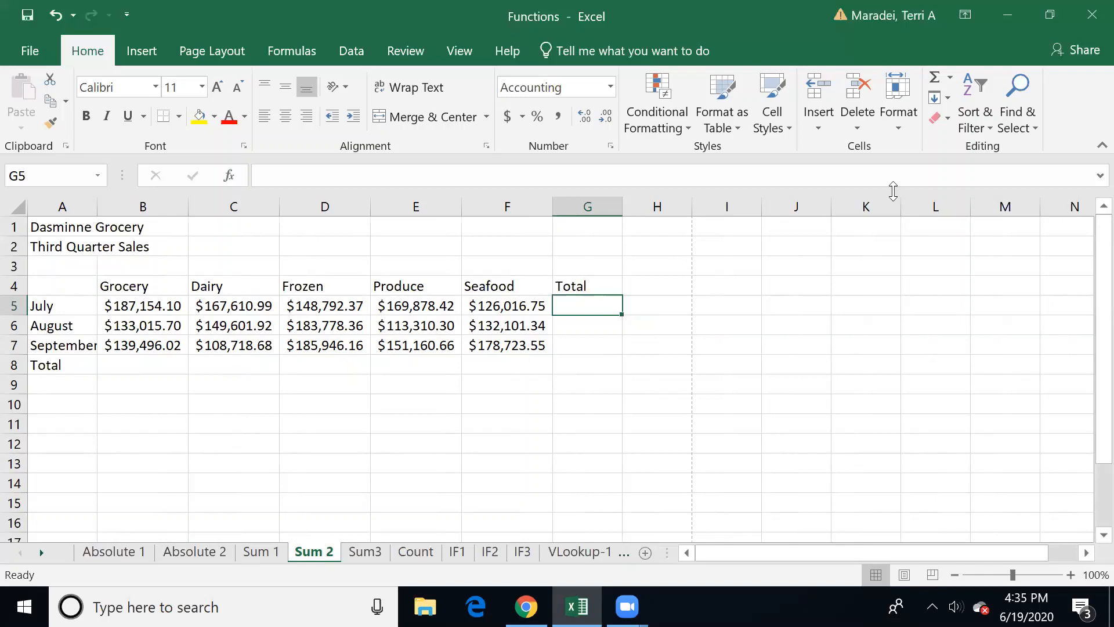
left_click(935, 80)
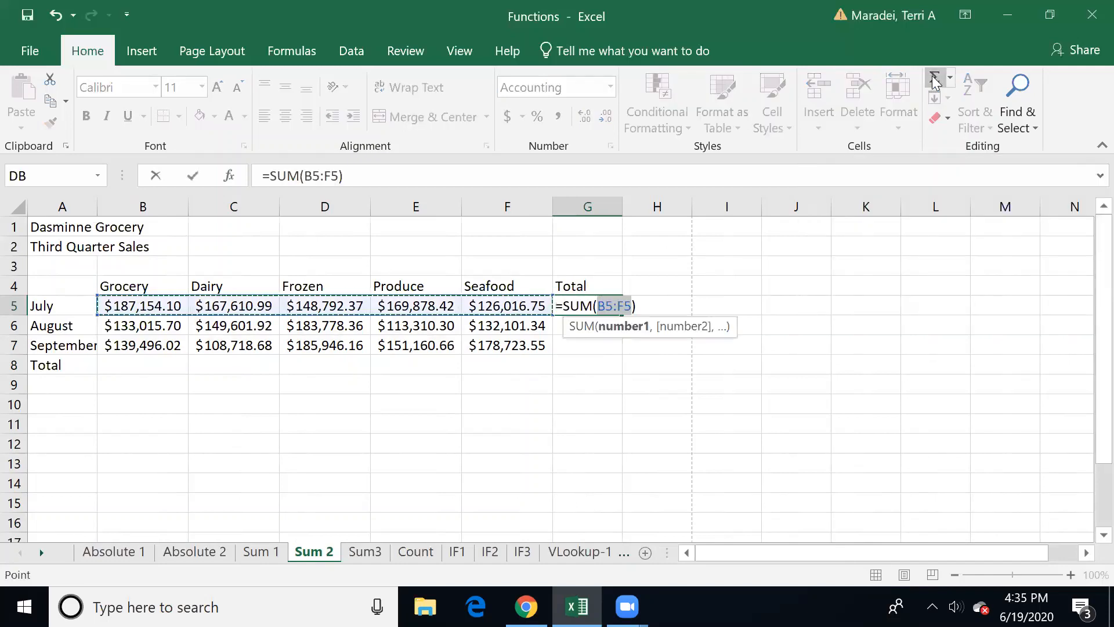
left_click(935, 80)
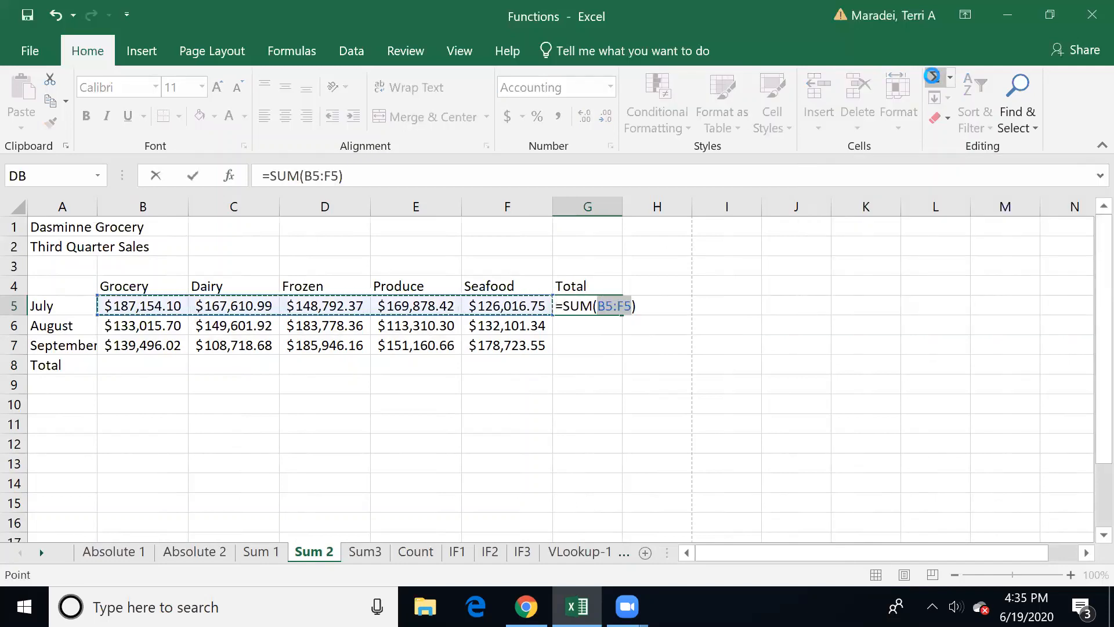
left_click(587, 300)
left_click_drag(644, 314, 644, 351)
AutoSum the Grocery sales B5:B7 into B8 and fill the total across through G8
left_click(155, 368)
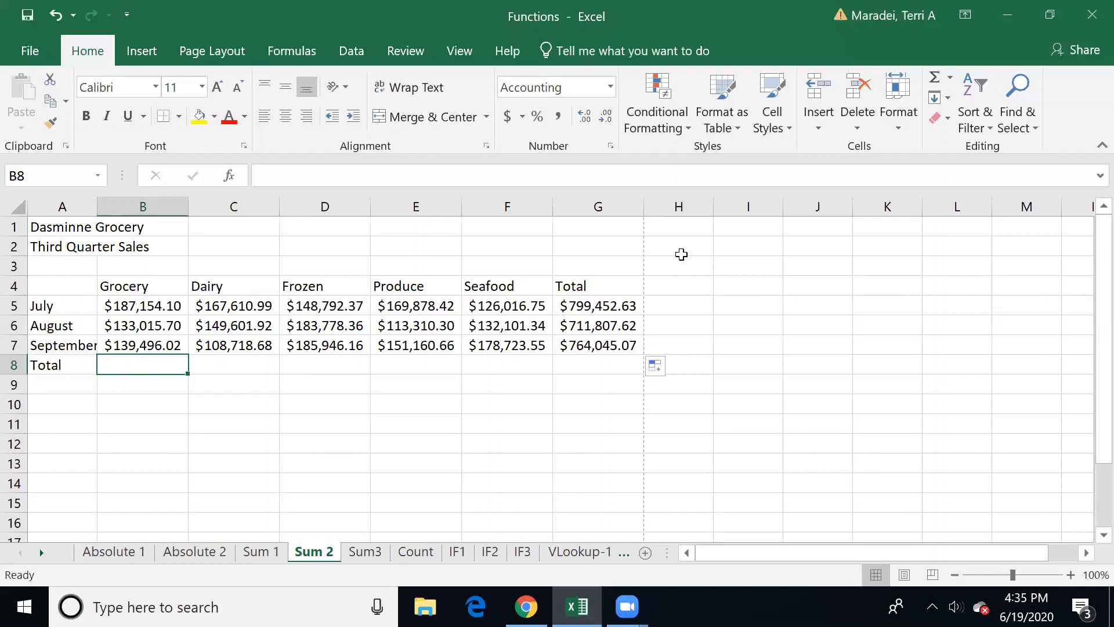
left_click(936, 83)
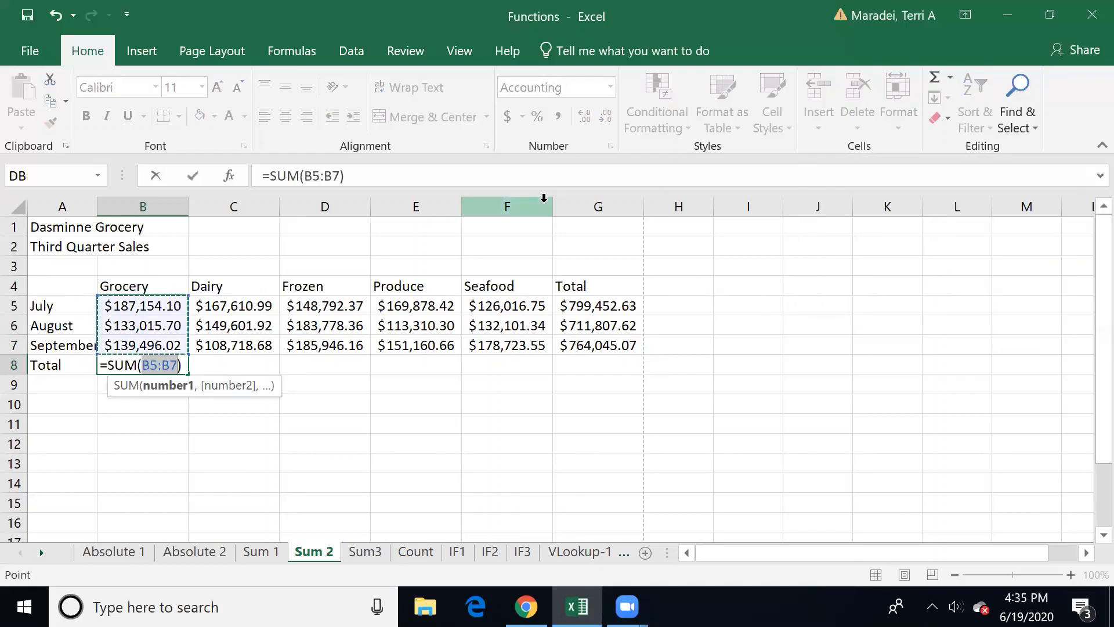
key("Return")
left_click(110, 366)
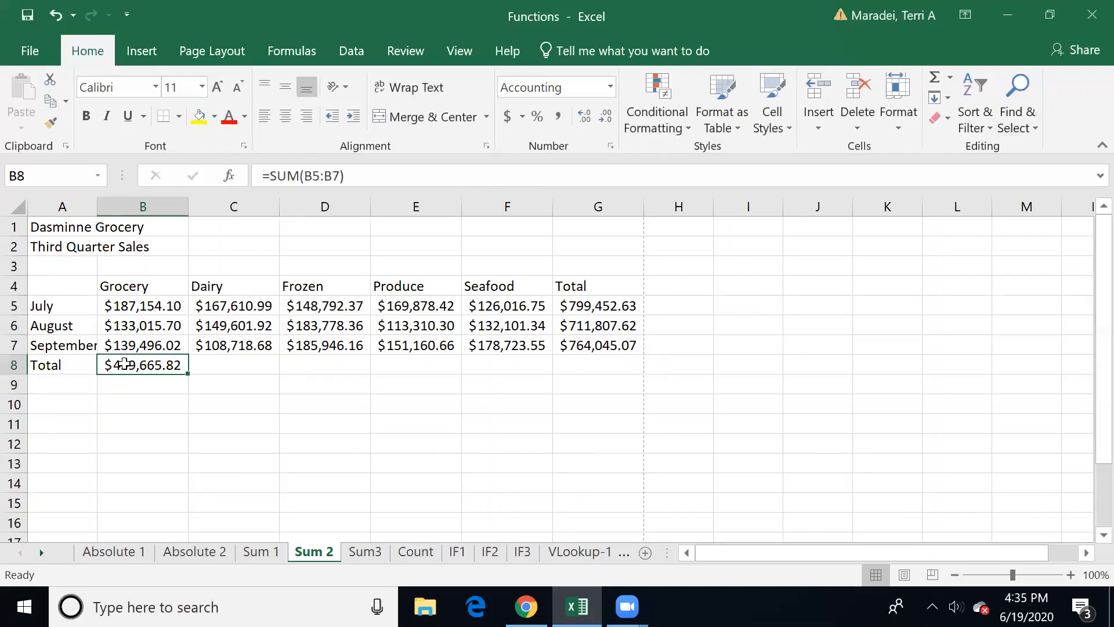
left_click_drag(186, 374, 625, 358)
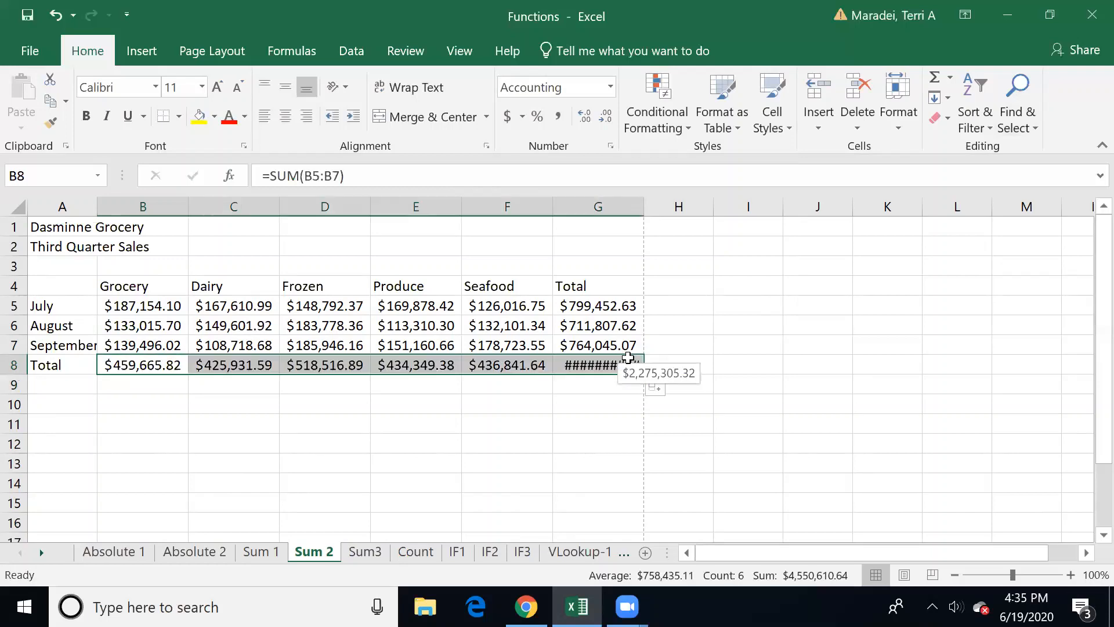
Widen column G enough to display the grand total and check the formula in G8
left_click(588, 393)
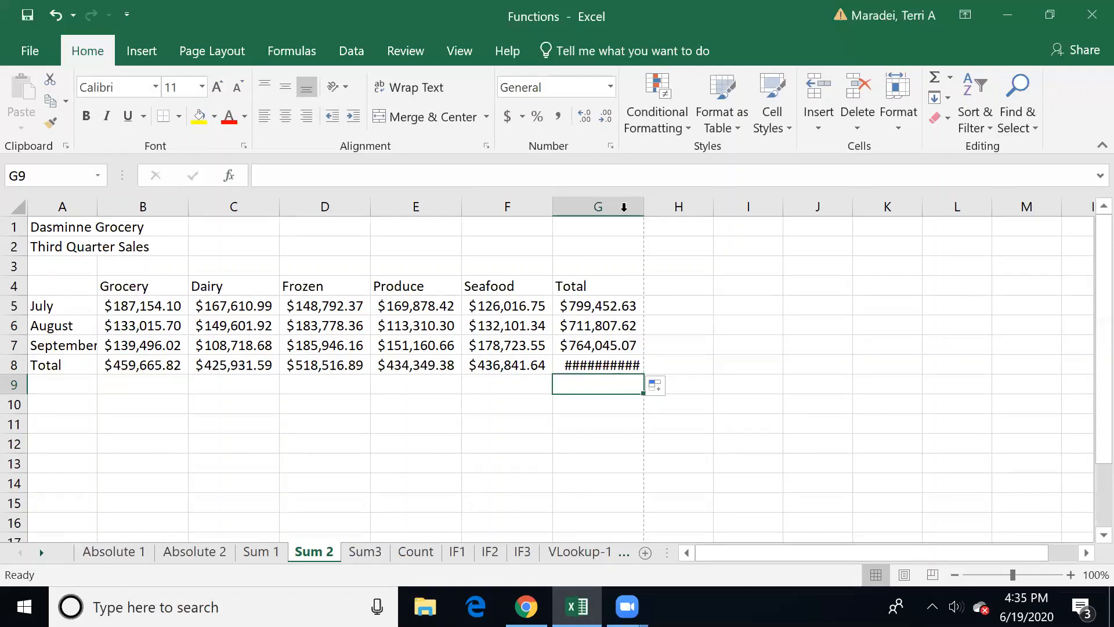
left_click_drag(645, 207, 666, 209)
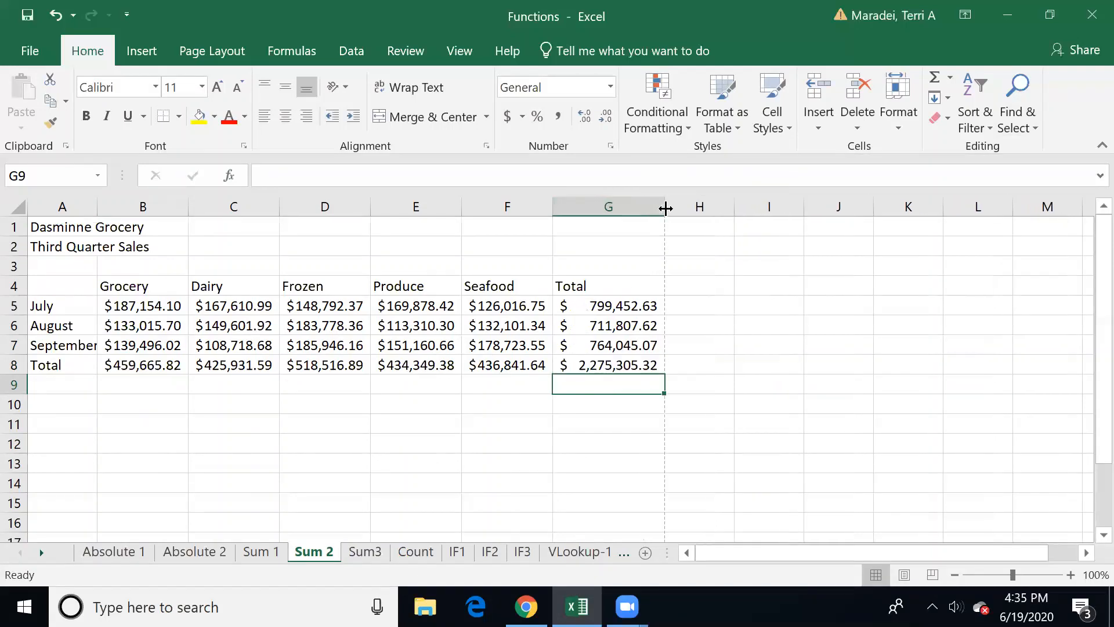
left_click(595, 362)
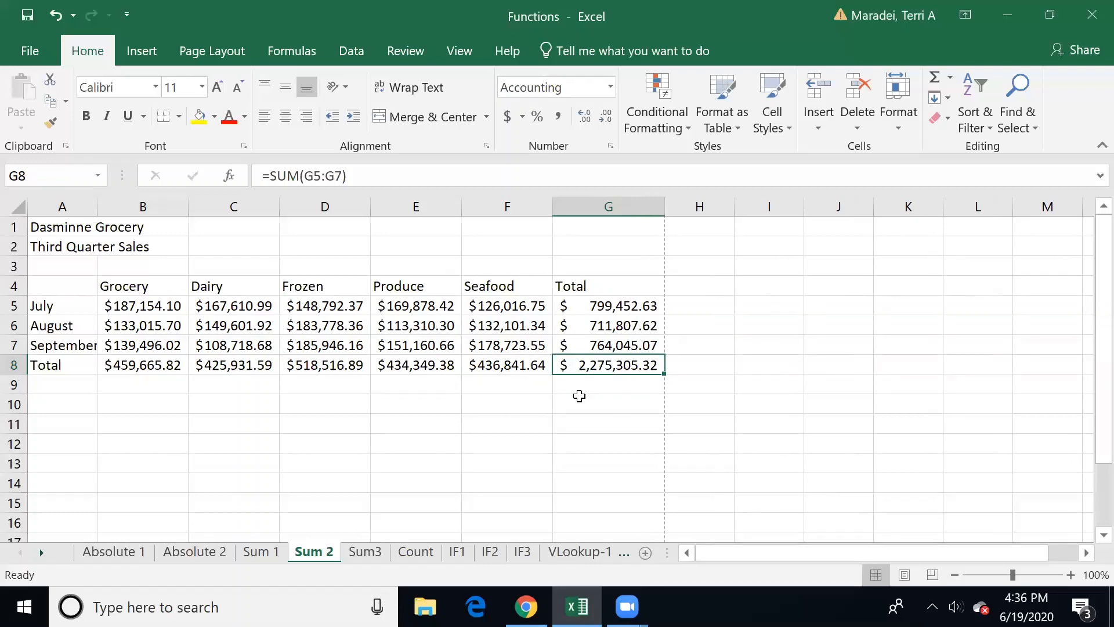
Open the Sum3 sheet and select the January sales range B2:B18
left_click(372, 552)
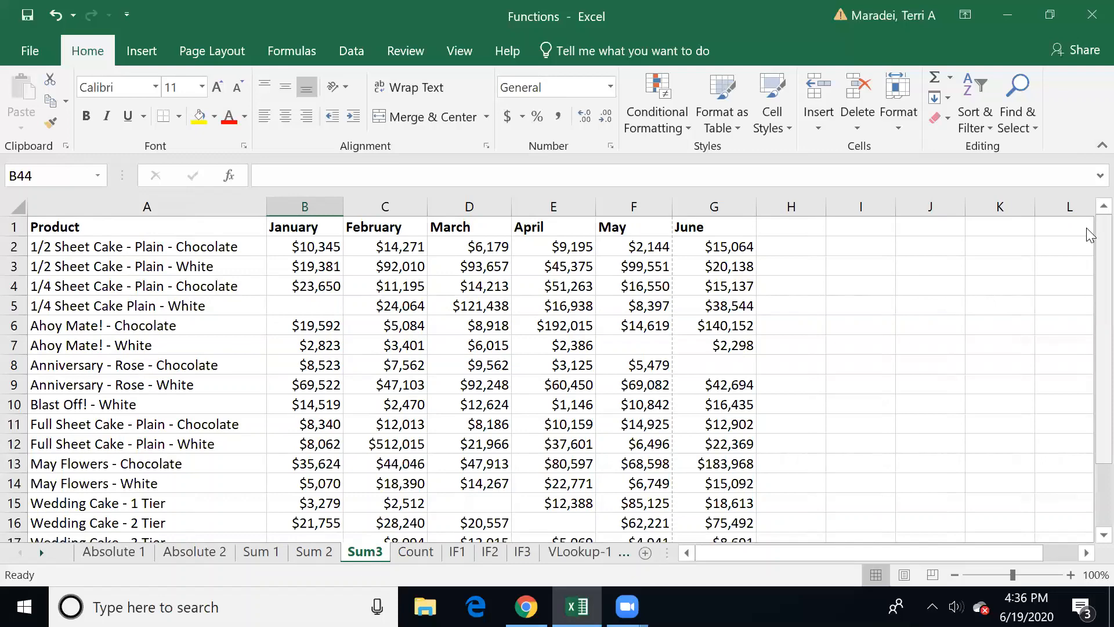
mouse_move(1087, 228)
left_mouse_down()
mouse_move(1087, 313)
mouse_move(1087, 227)
left_mouse_up()
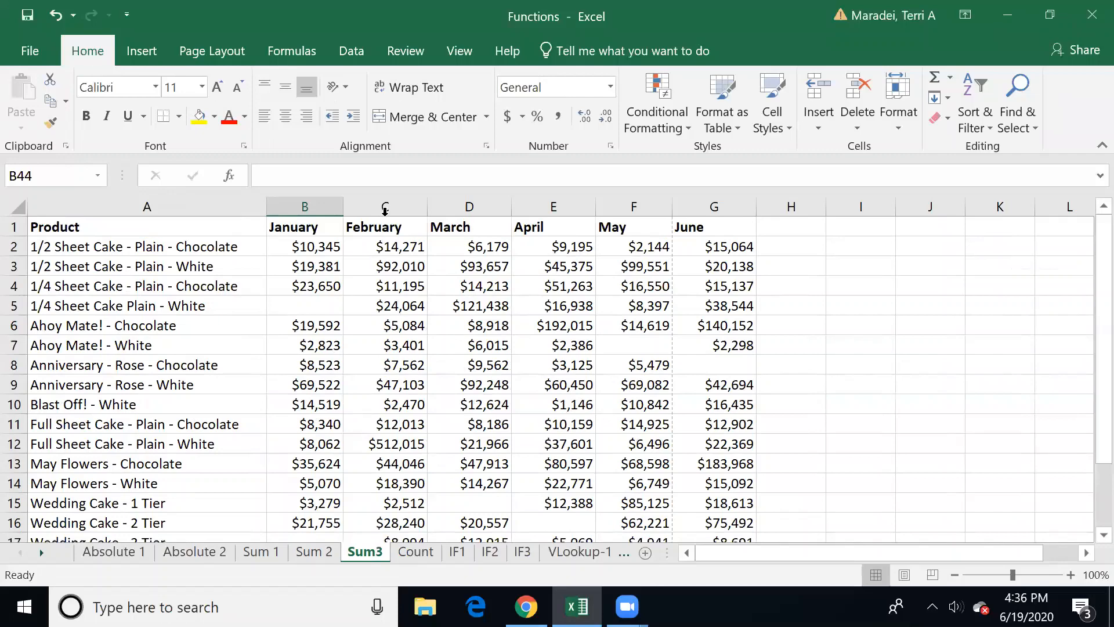
mouse_move(1090, 253)
left_mouse_down()
mouse_move(1089, 262)
mouse_move(1089, 253)
left_mouse_up()
left_click_drag(292, 246, 306, 508)
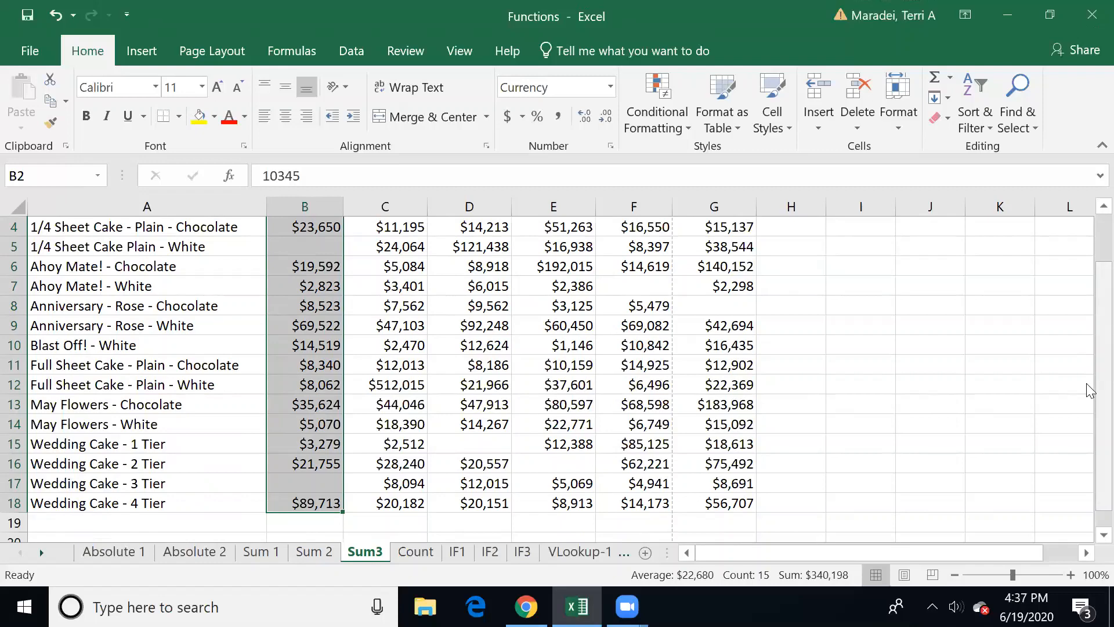
left_click_drag(1087, 383, 1087, 356)
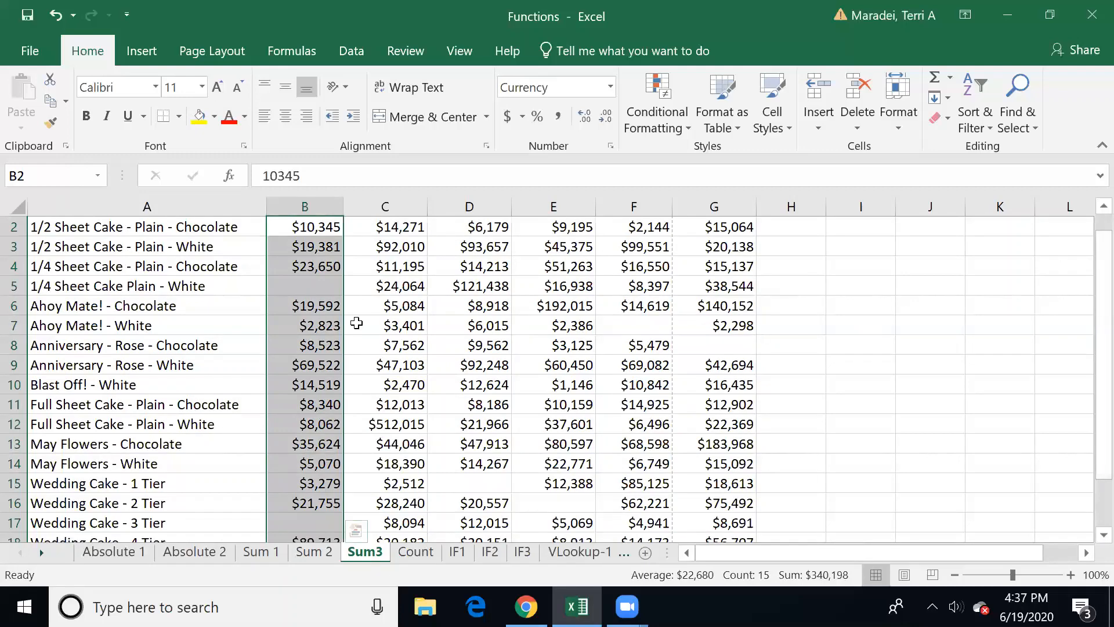
left_click_drag(1092, 349, 1091, 325)
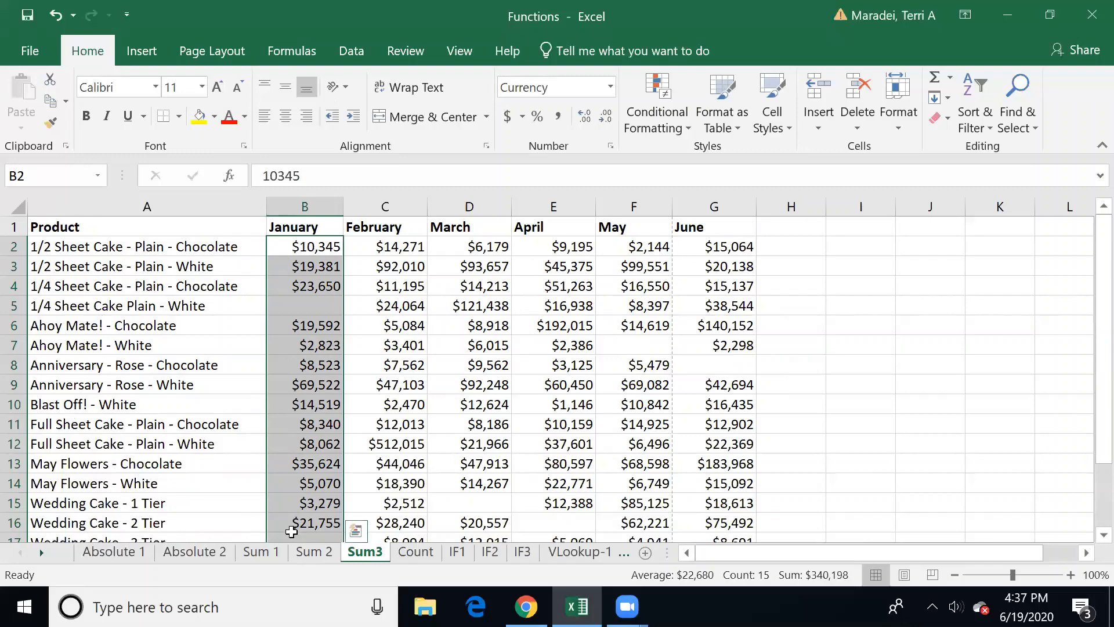
mouse_move(1089, 352)
left_mouse_down()
mouse_move(1088, 425)
mouse_move(1087, 358)
left_mouse_up()
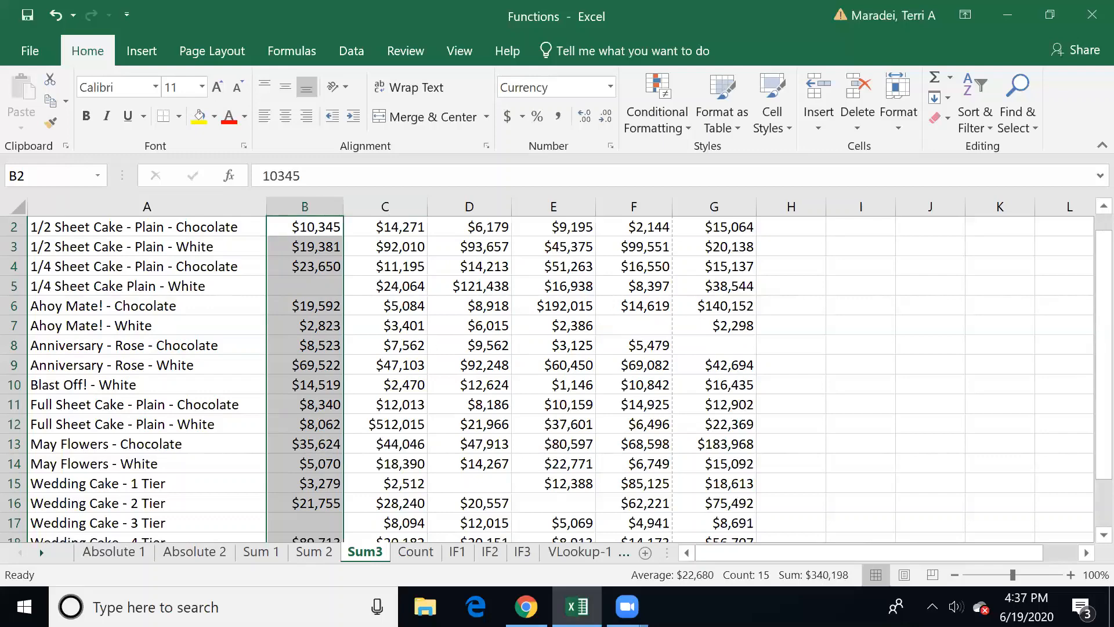
Name the selected range B2:B18 January
left_click(41, 174)
type("January")
key("Return")
left_click(65, 175)
key("Return")
left_click_drag(1086, 320, 1087, 293)
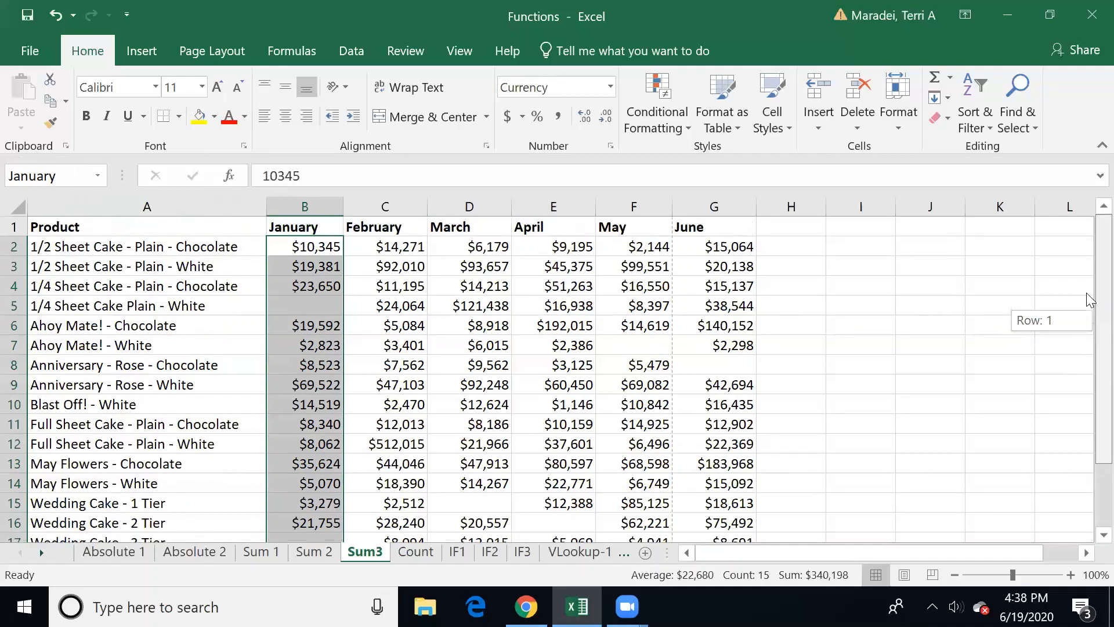
Name the February sales range C2:C18 February
left_click_drag(1087, 365, 1089, 318)
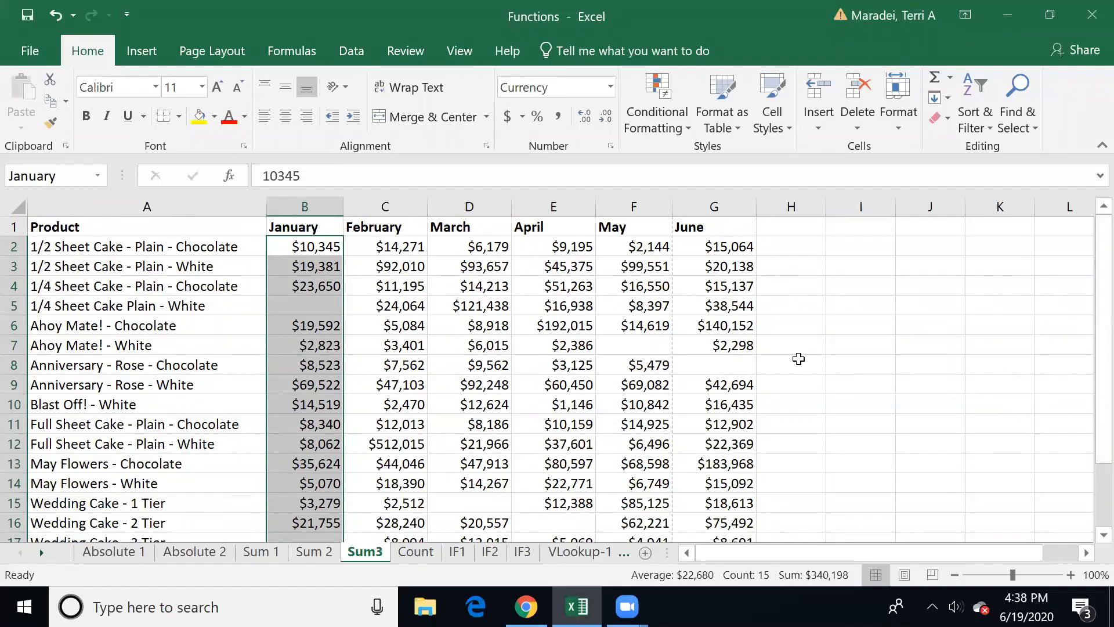
left_click(393, 248)
left_click_drag(394, 248, 398, 502)
left_click(46, 168)
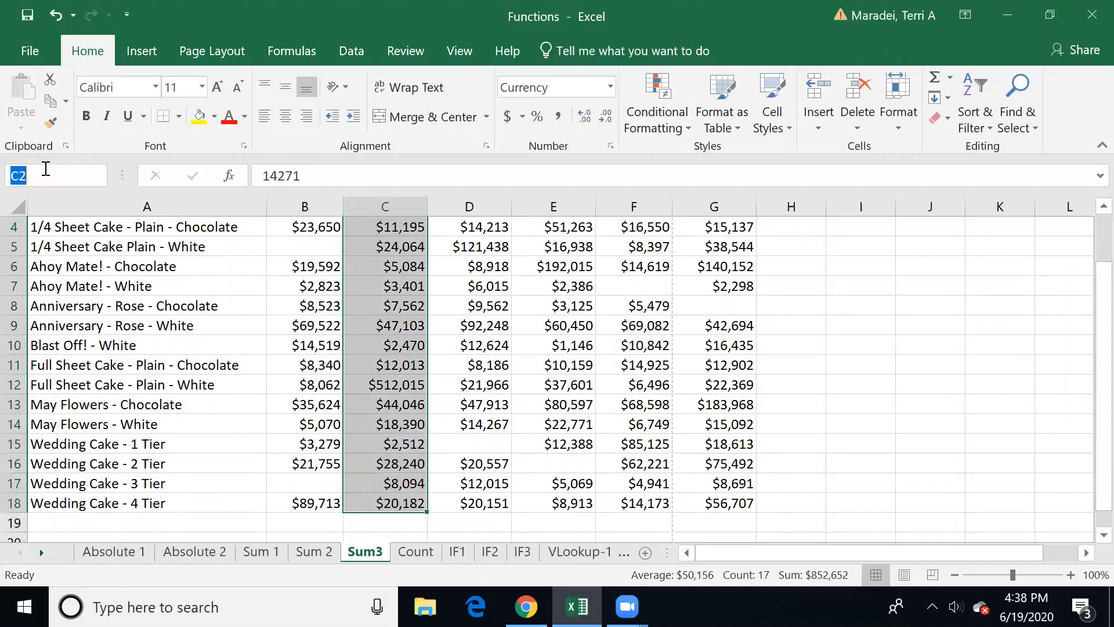
type("February")
key("Return")
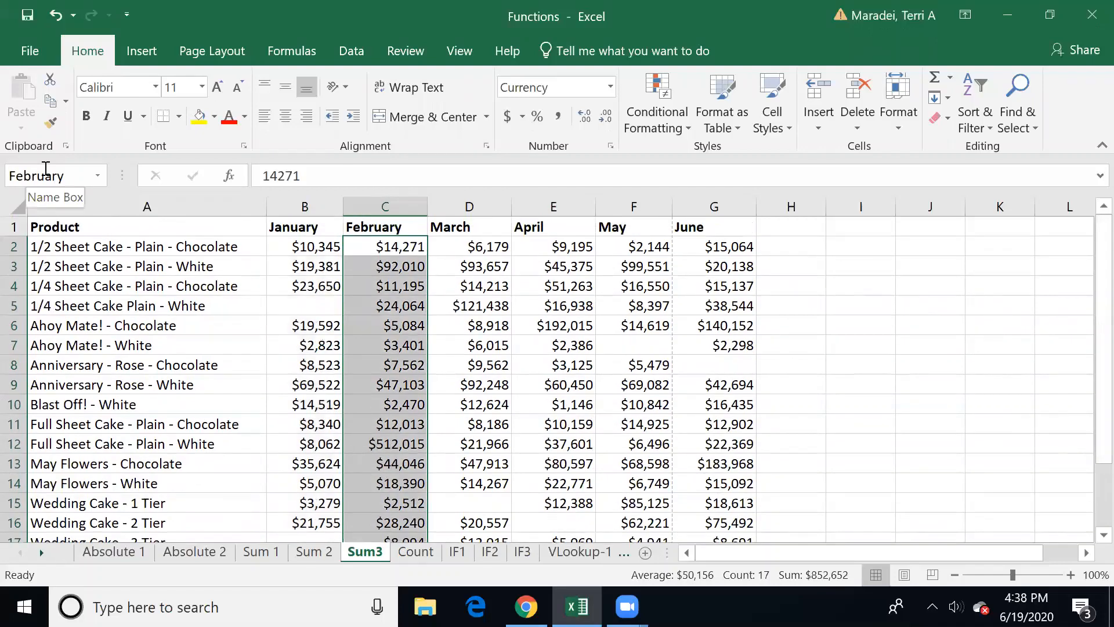
Review the workbook's defined names and the ranges they refer to in the Name Manager
left_click(501, 248)
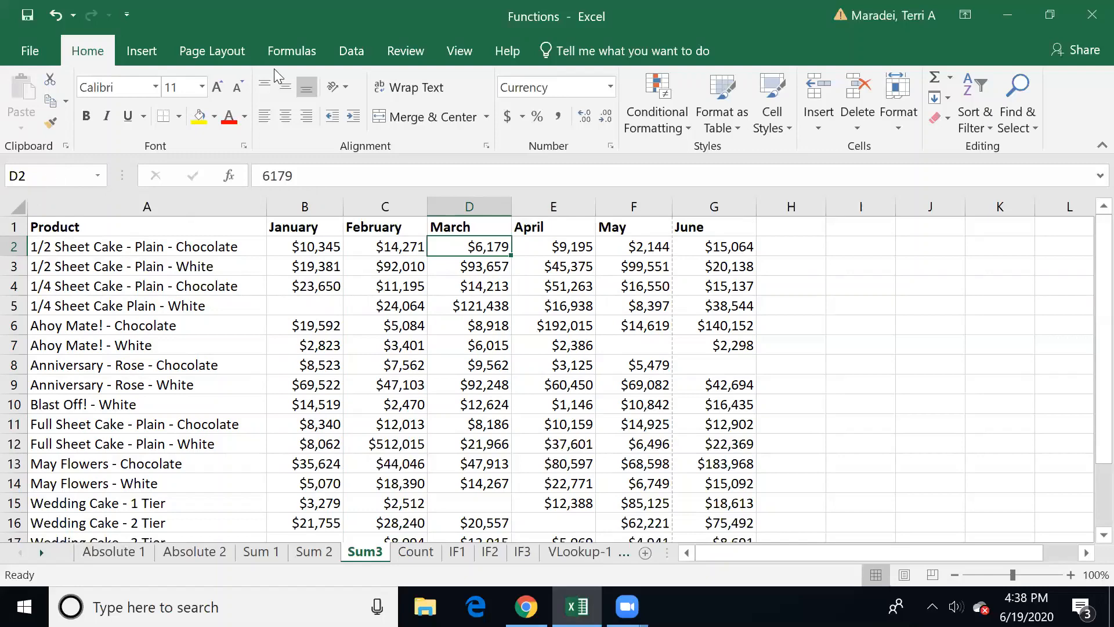
left_click(376, 51)
left_click(351, 51)
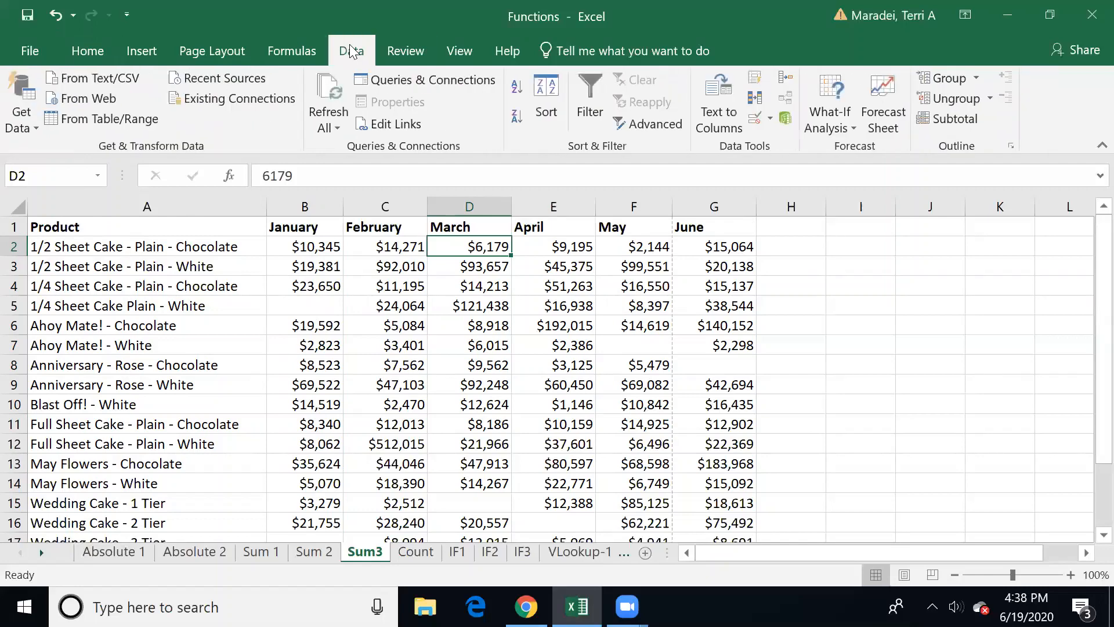
left_click(292, 50)
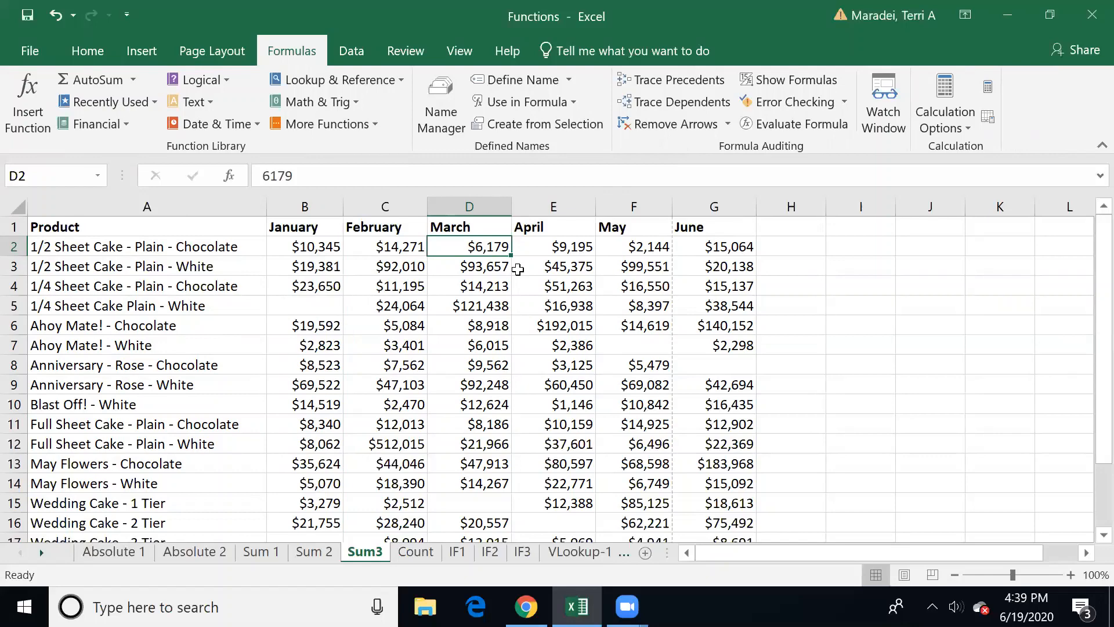
left_click(440, 104)
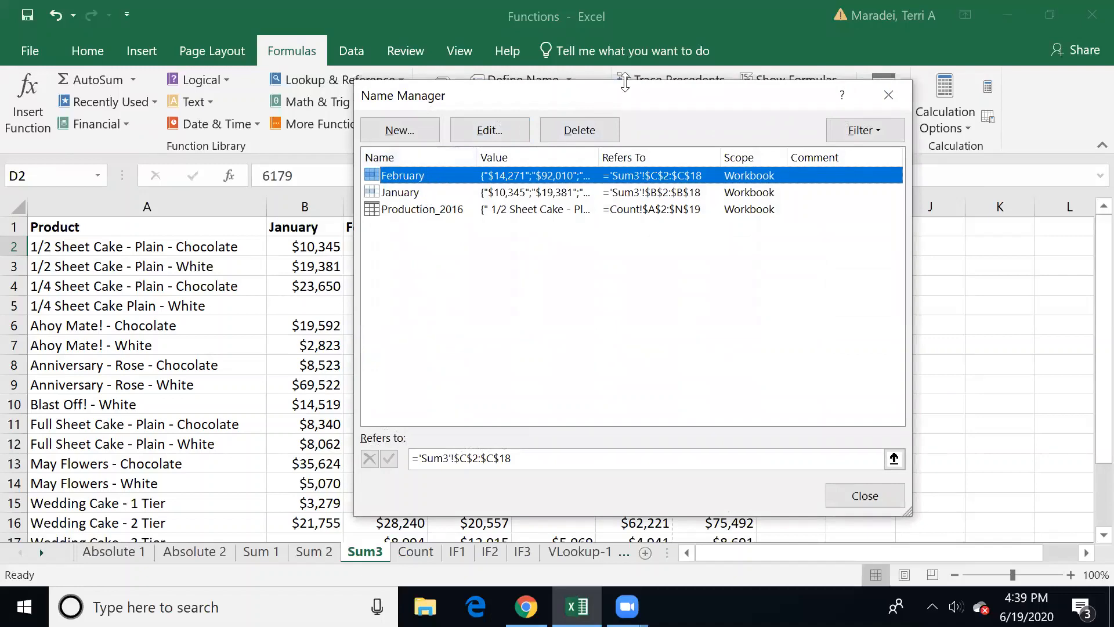
left_click(889, 94)
left_click(579, 328)
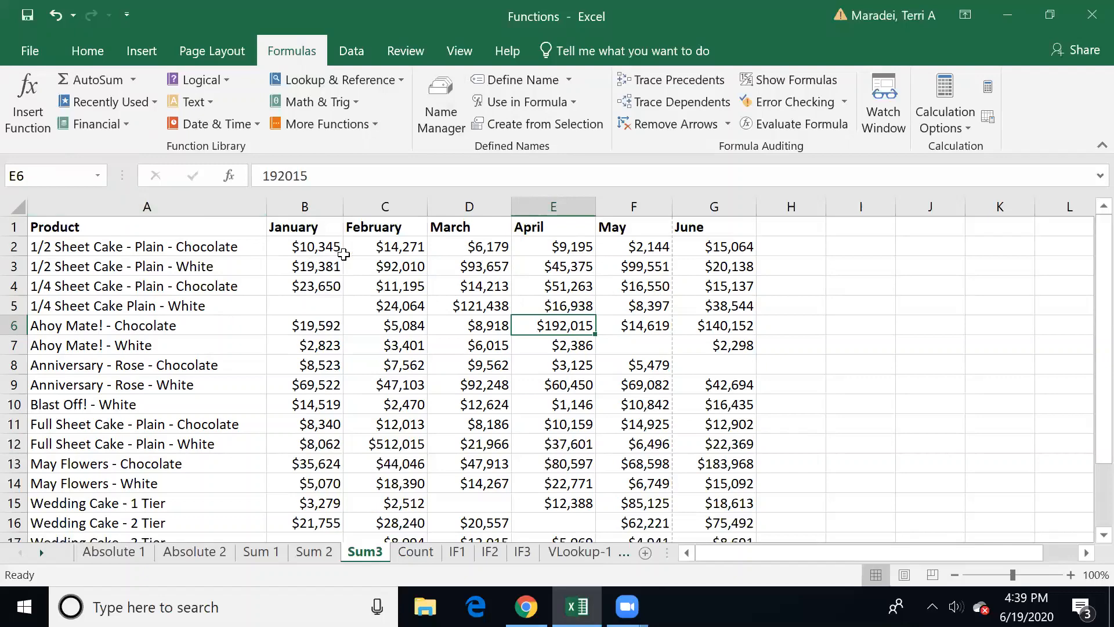
Name the March sales range D2:D18 March
left_click_drag(453, 246, 473, 500)
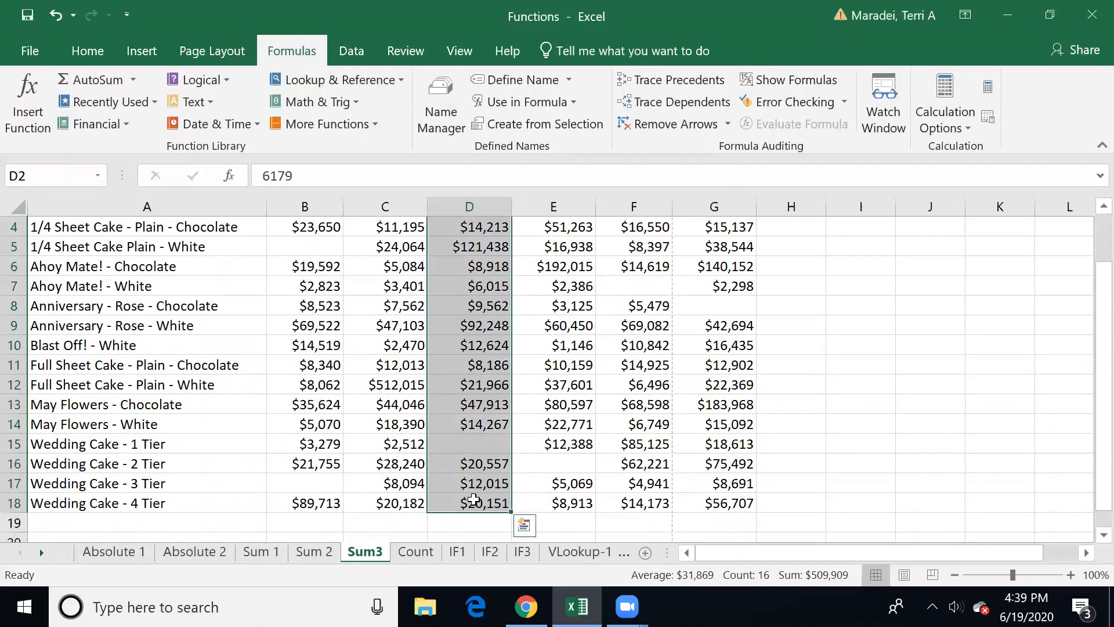
left_click(43, 174)
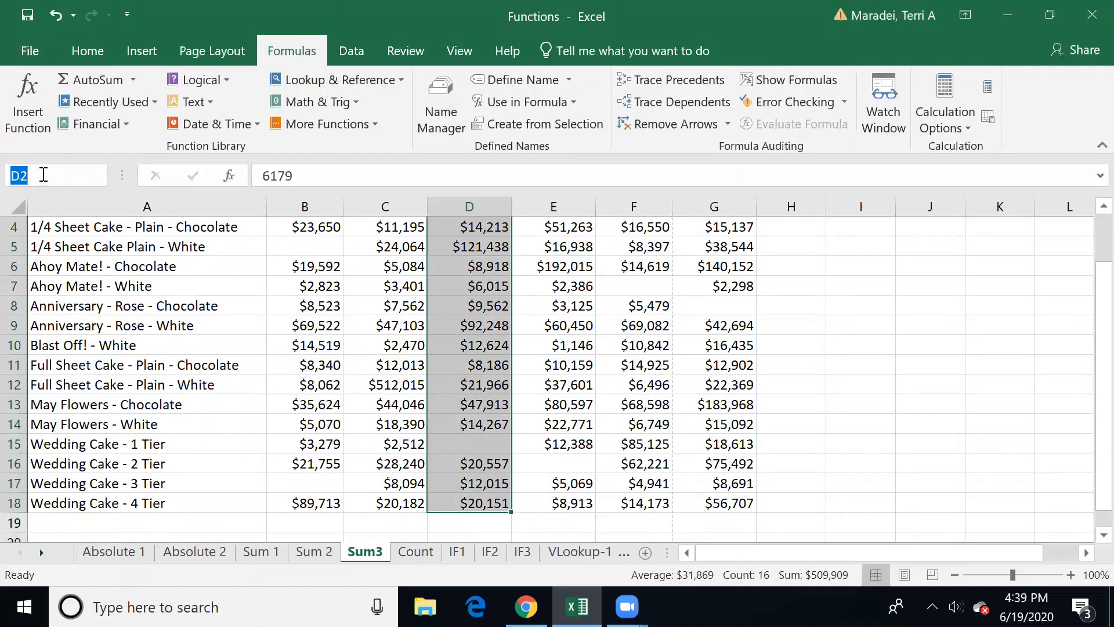
type("March")
key("Return")
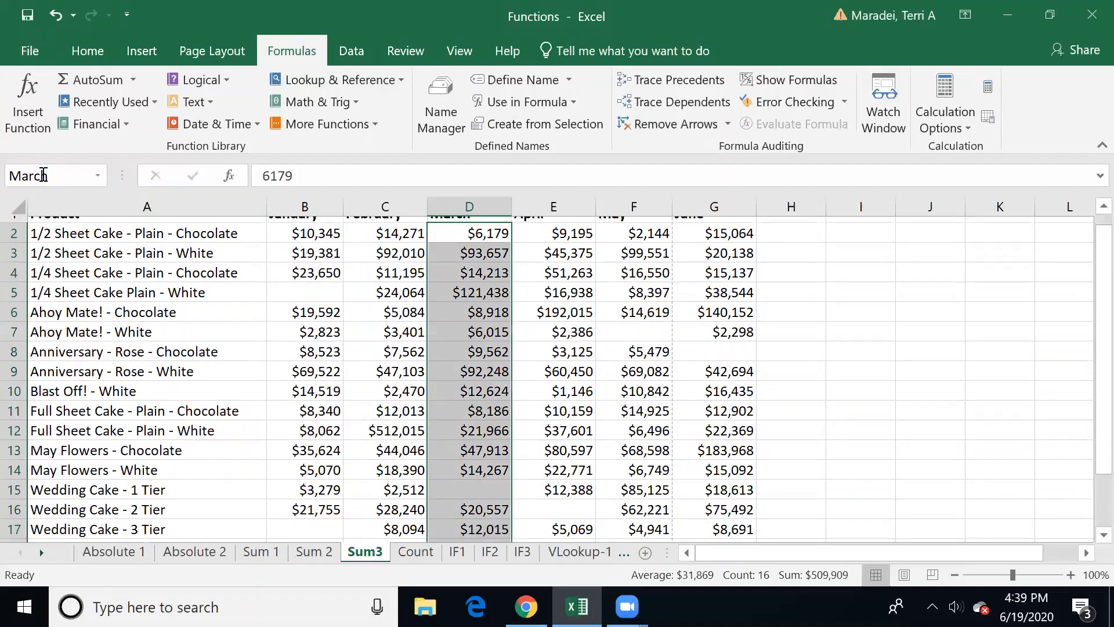
Total the March sales in D19 with the formula =SUM(March), using the named range
left_click(905, 347)
left_click_drag(1089, 256, 1090, 316)
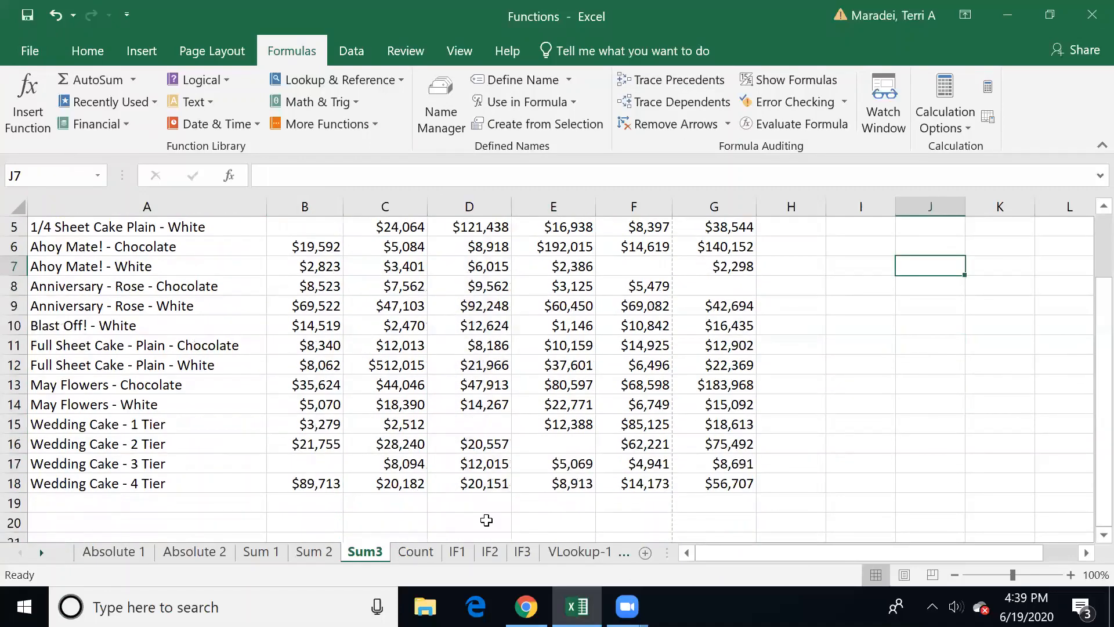
left_click(452, 506)
type("=s")
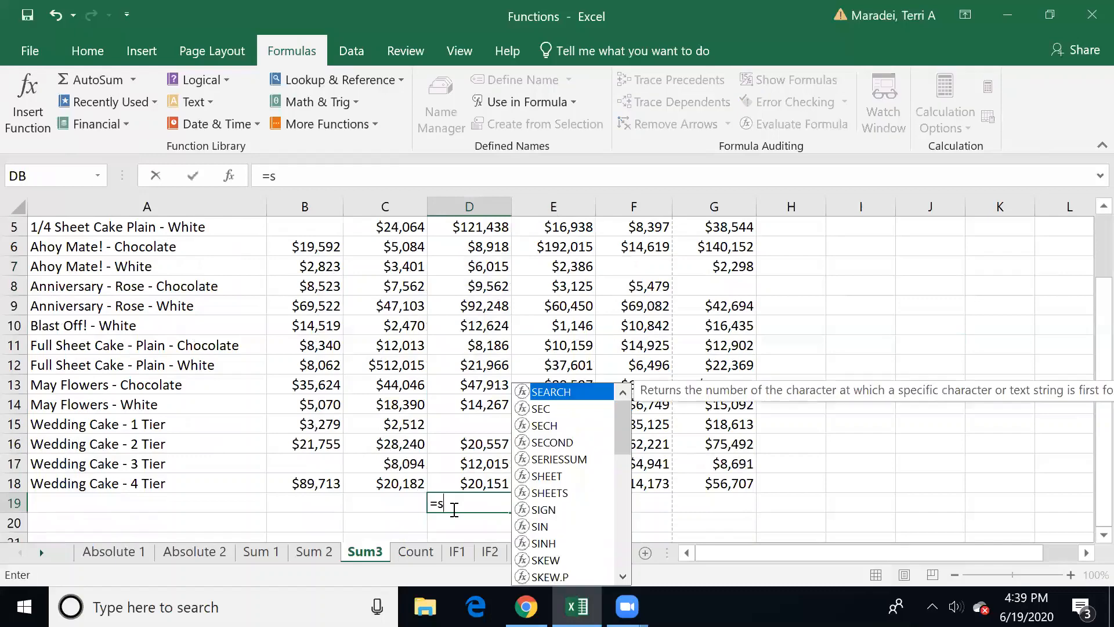
type("um(marc")
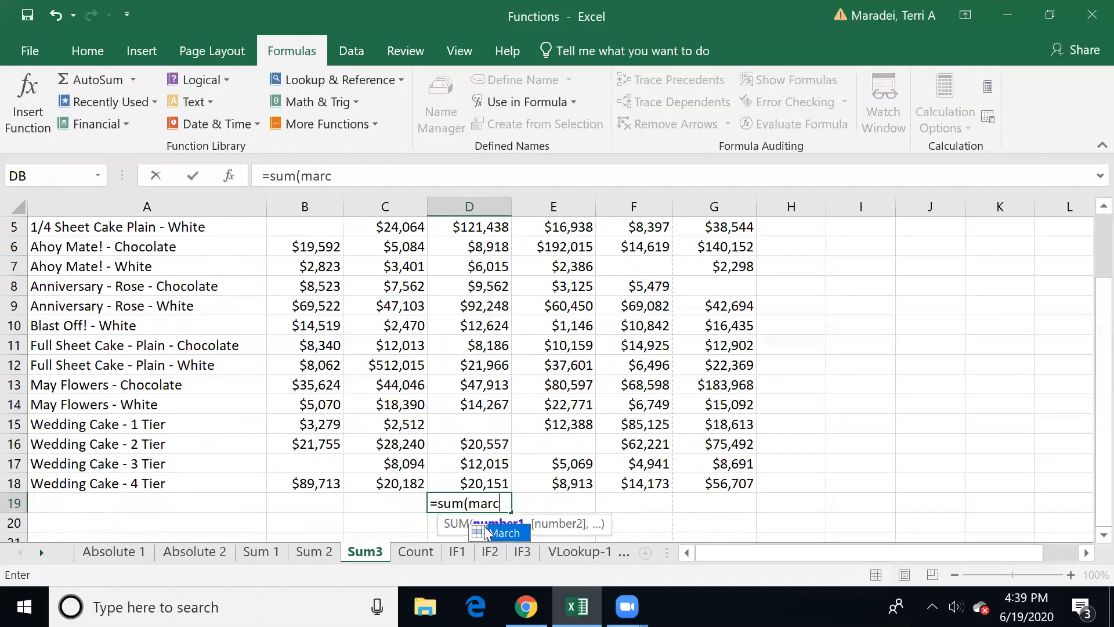
double_click(502, 534)
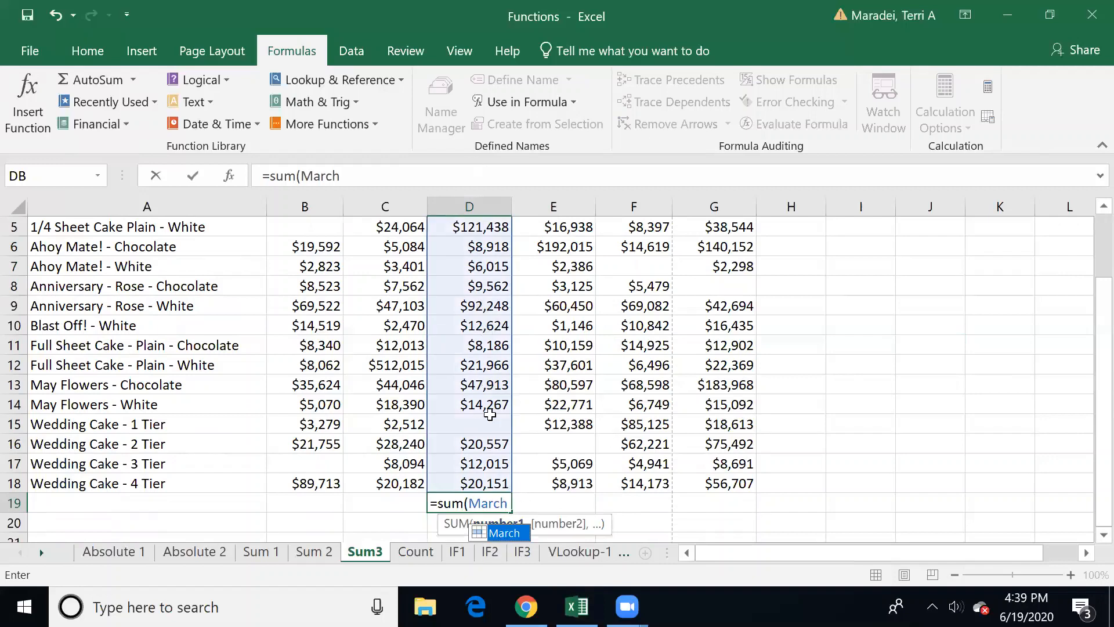
type(")")
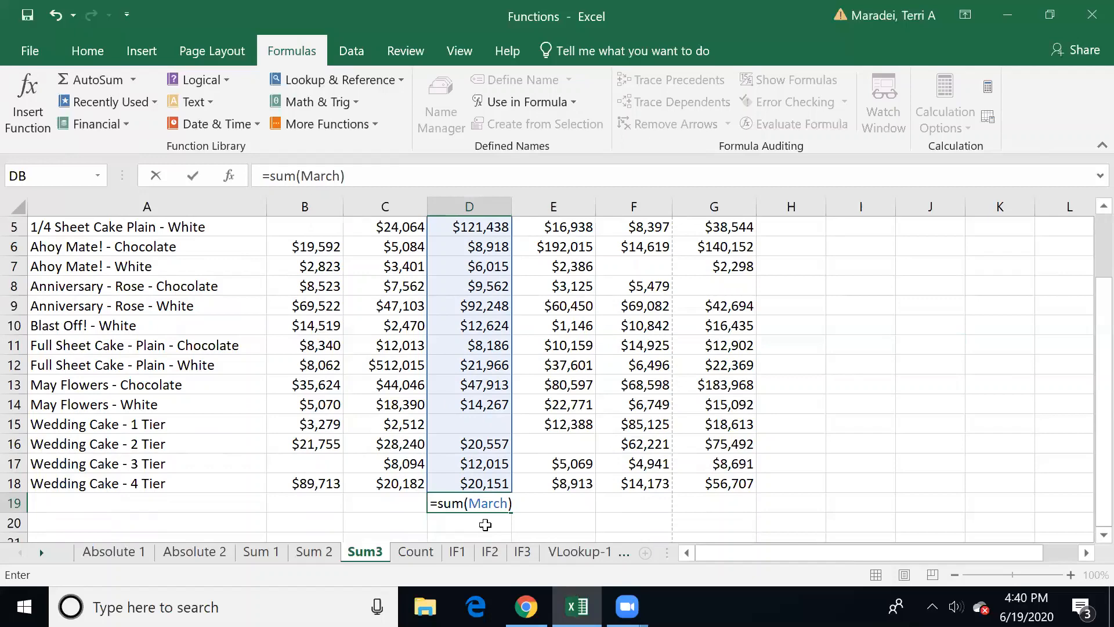
key("Return")
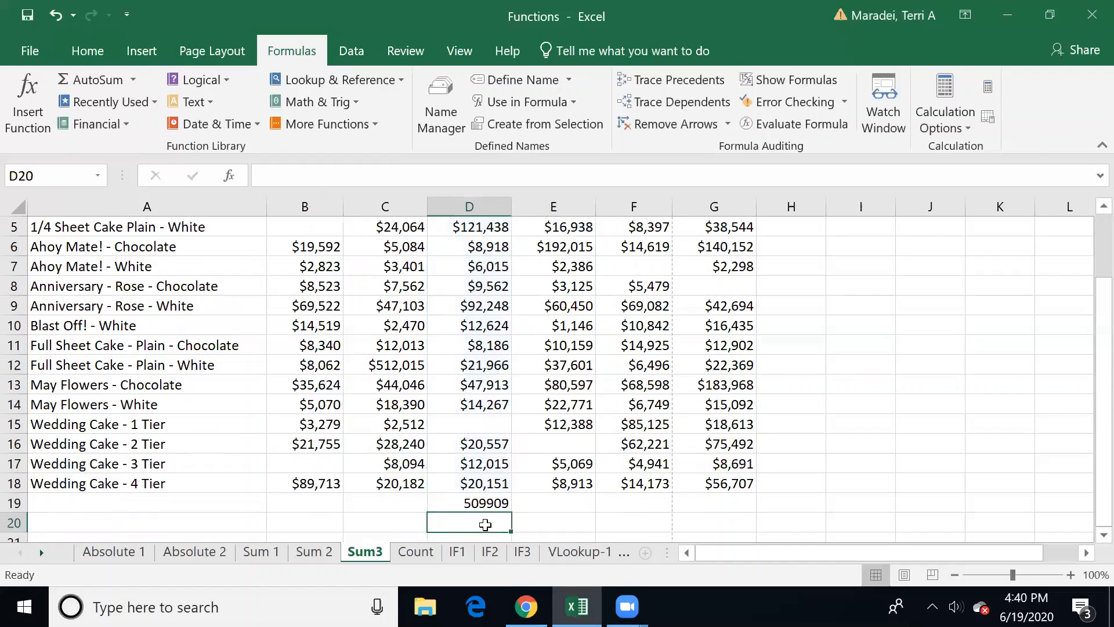
Try filling the March total from D19 across to G19, and clear the copied formulas from E19:G19
key("Up")
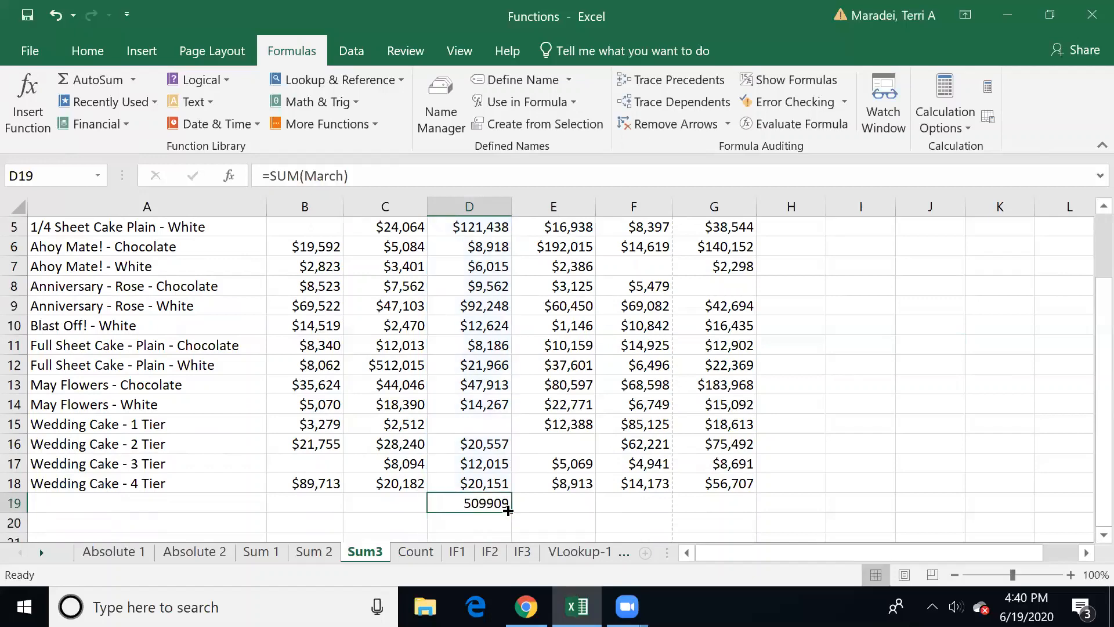
left_click_drag(511, 512, 764, 521)
key("Left")
key("Right")
key("Right")
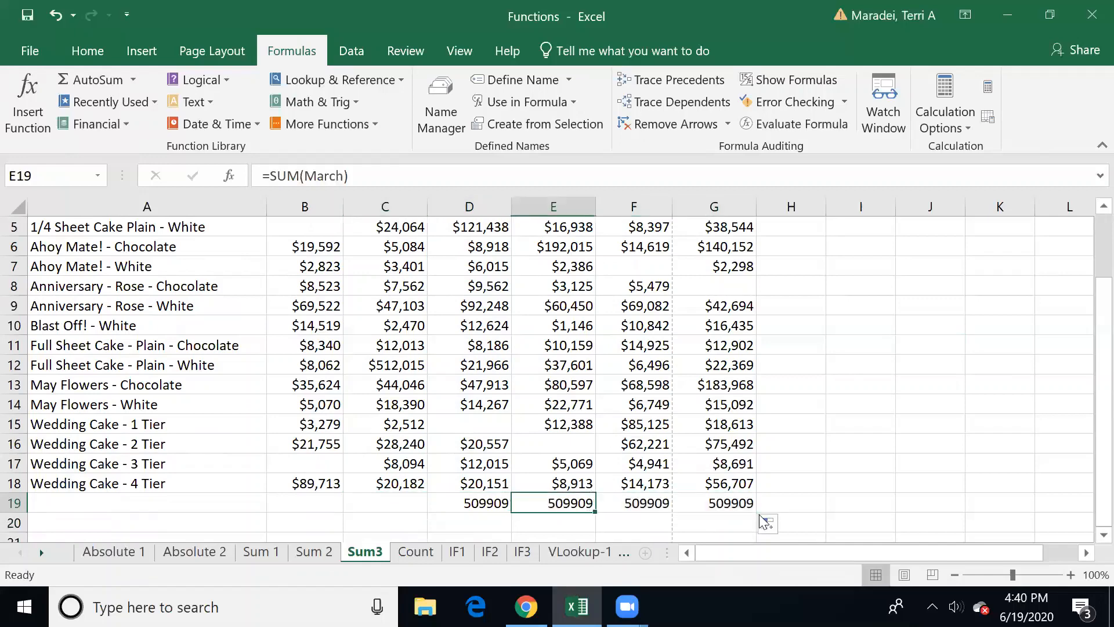
key("Delete")
key("Right")
key("Delete")
key("Right")
key("Delete")
Total the January sales in B19 with the formula =SUM(January), using the named range
key("Left")
key("Left")
key("Left")
key("Left")
key("Left")
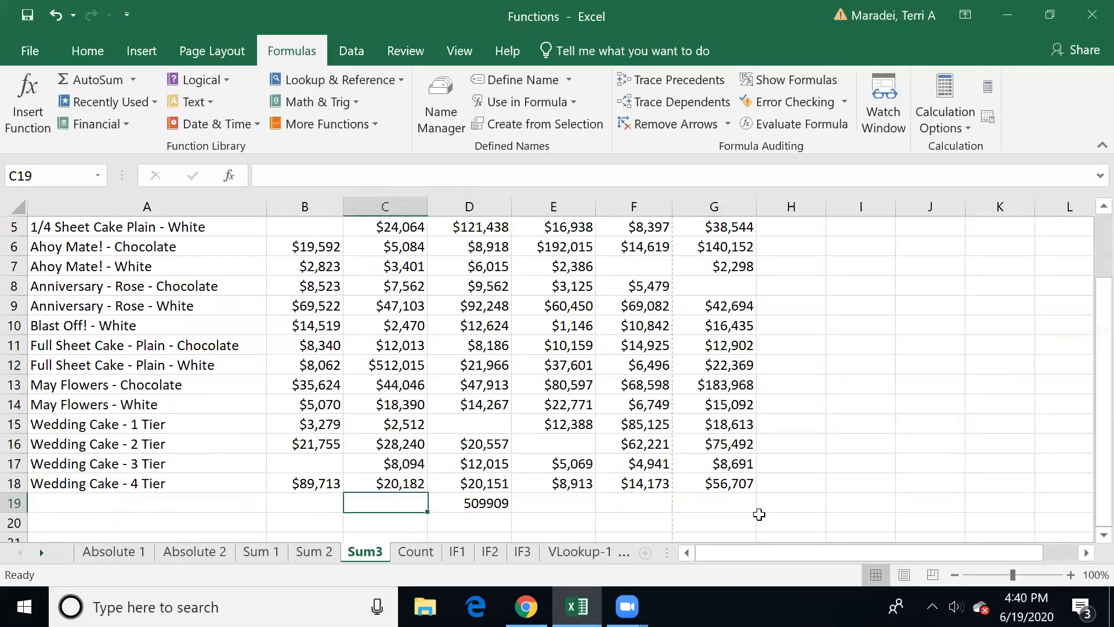
type("=sum(")
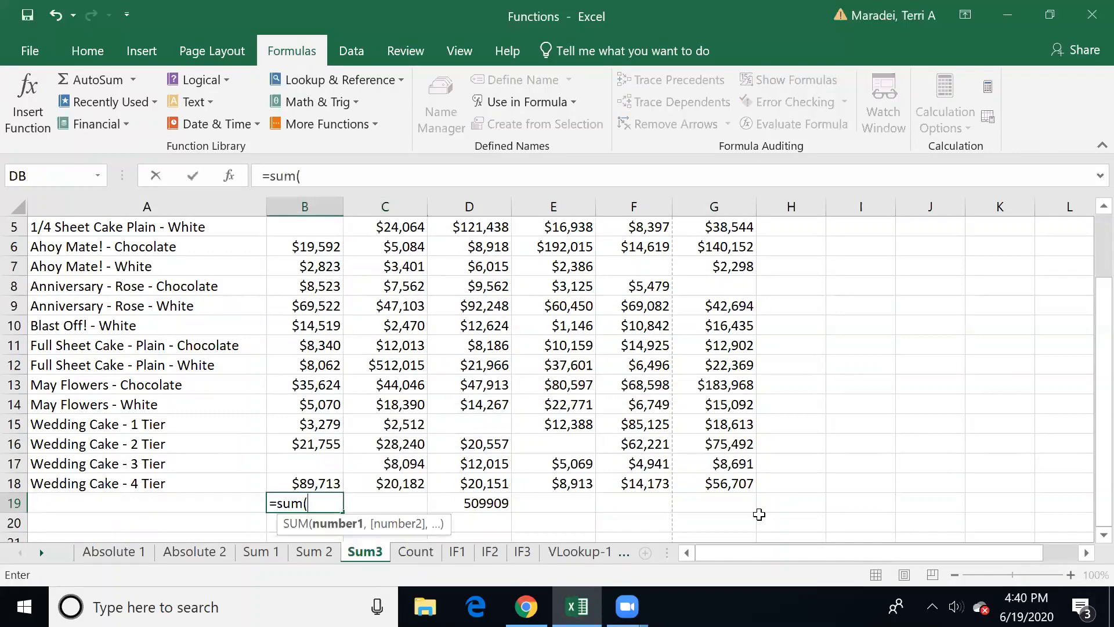
type("january")
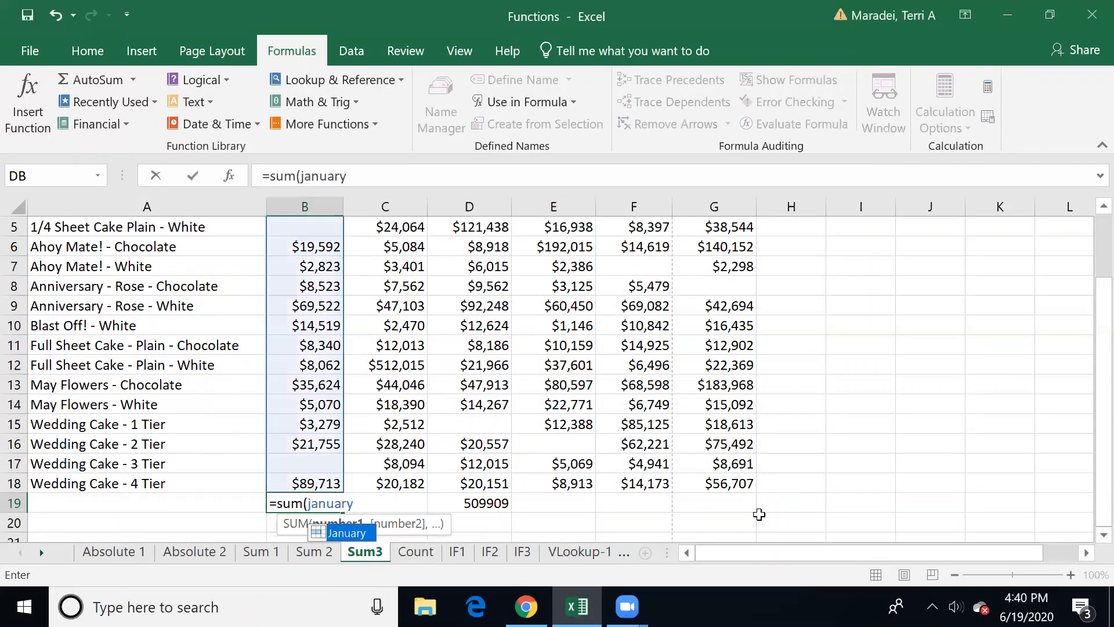
double_click(347, 533)
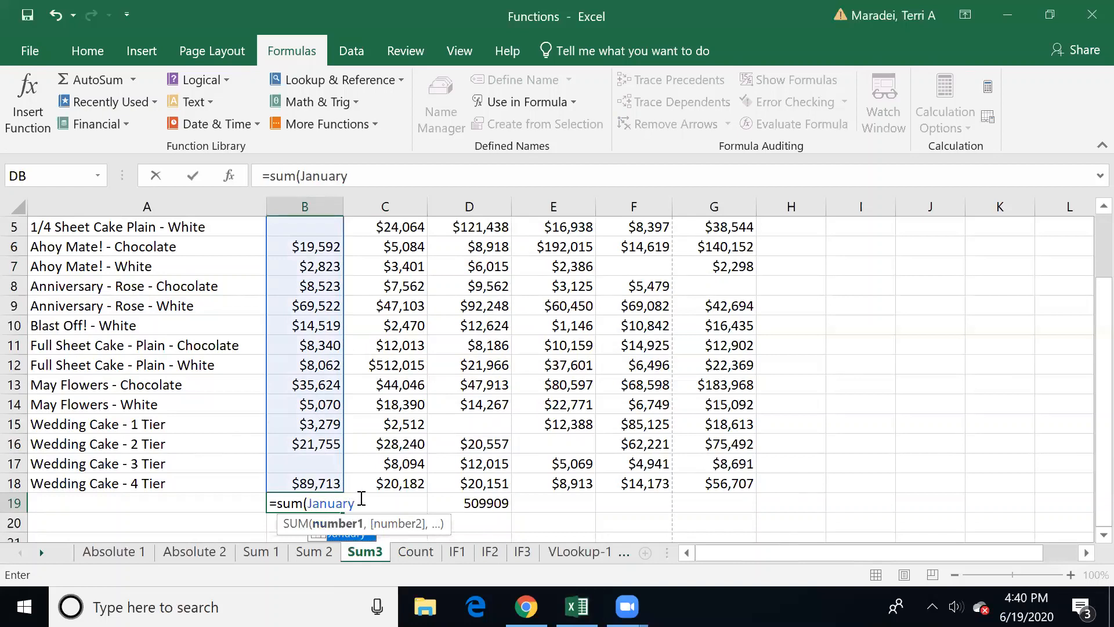
key("Return")
key("Up")
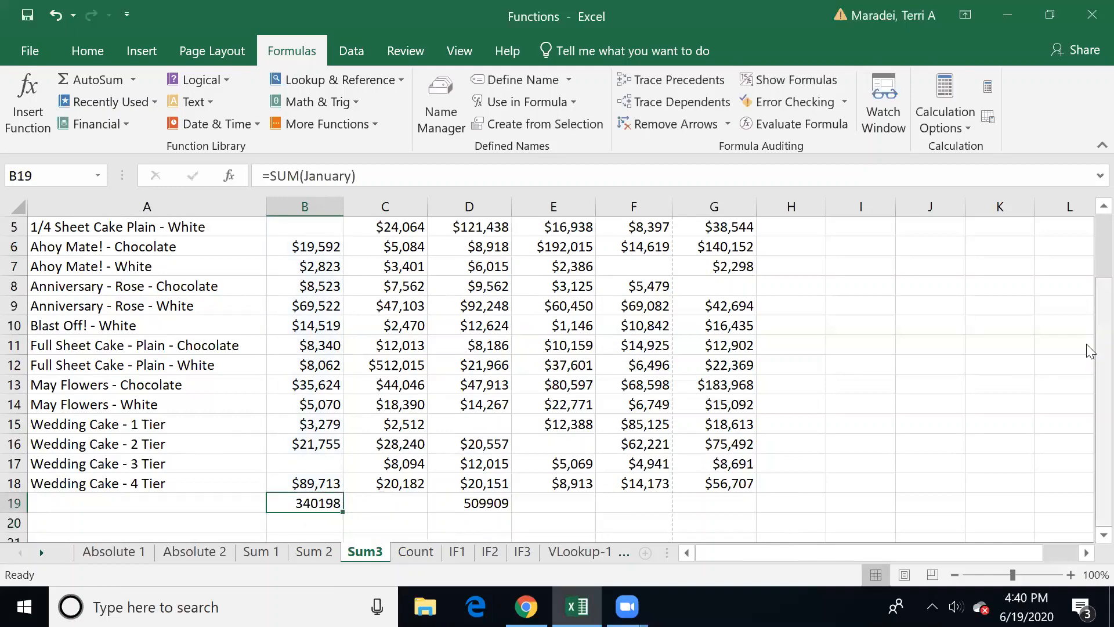
left_click_drag(1092, 354, 1091, 291)
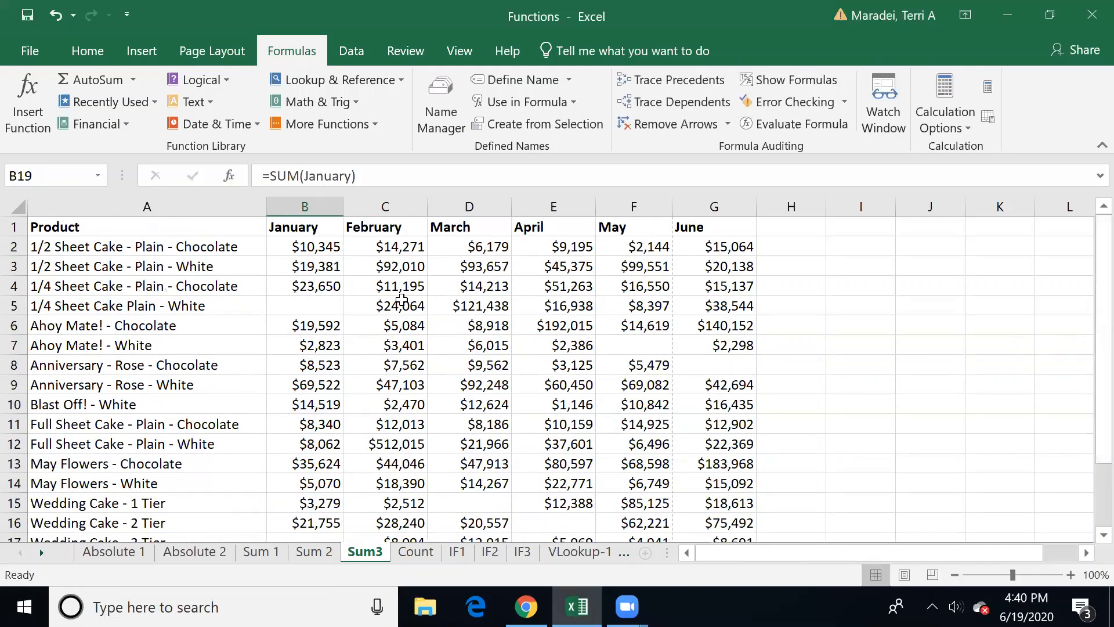
left_click_drag(315, 249, 726, 246)
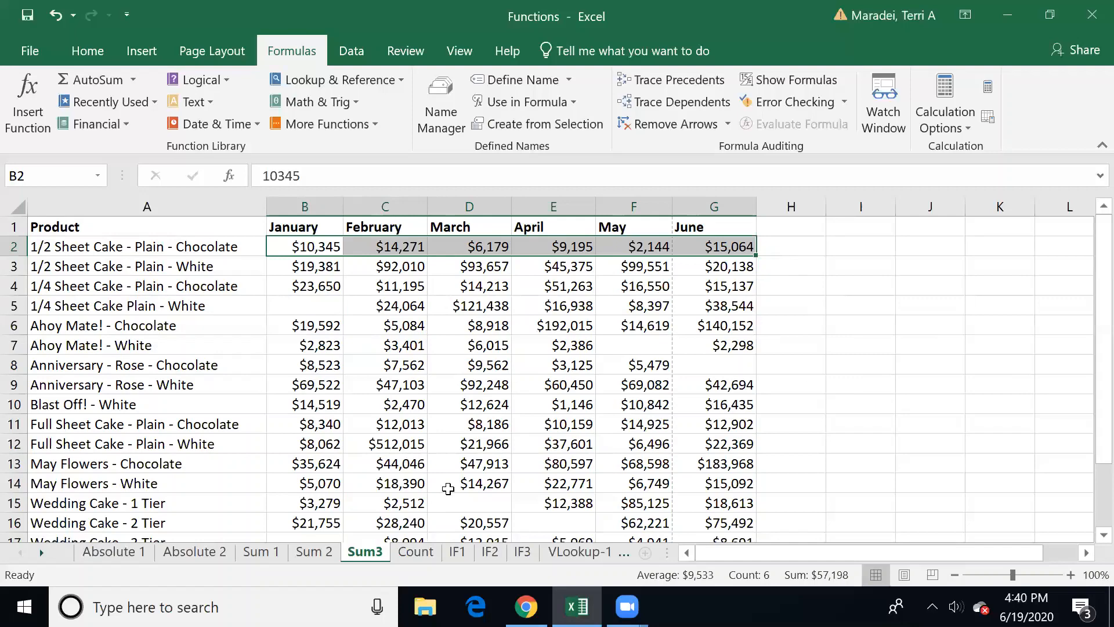
left_click(617, 380)
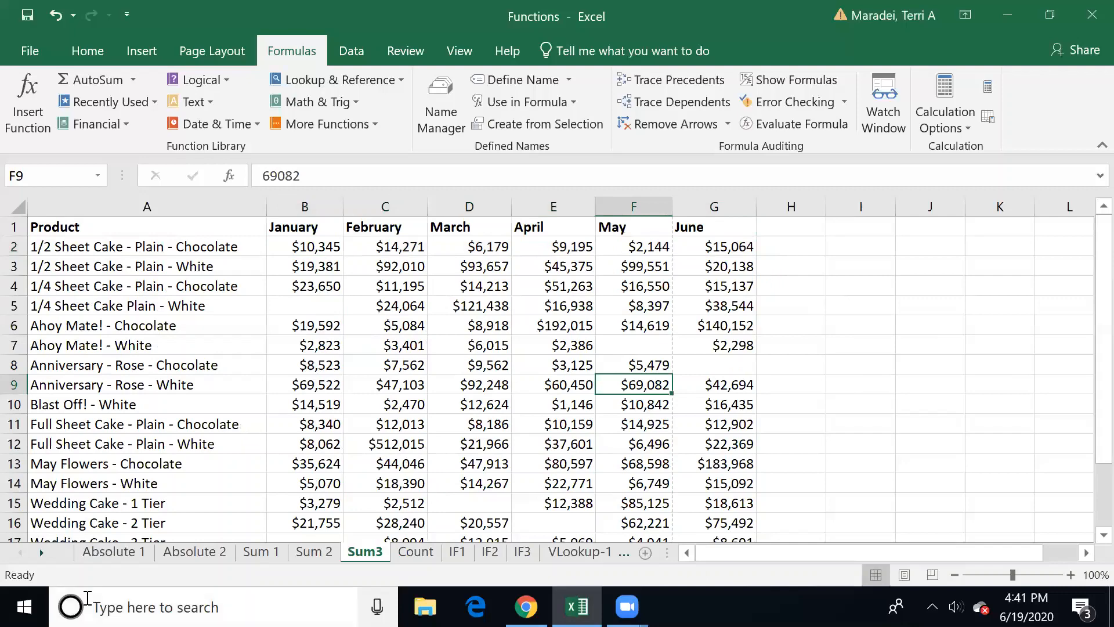
left_click(325, 464)
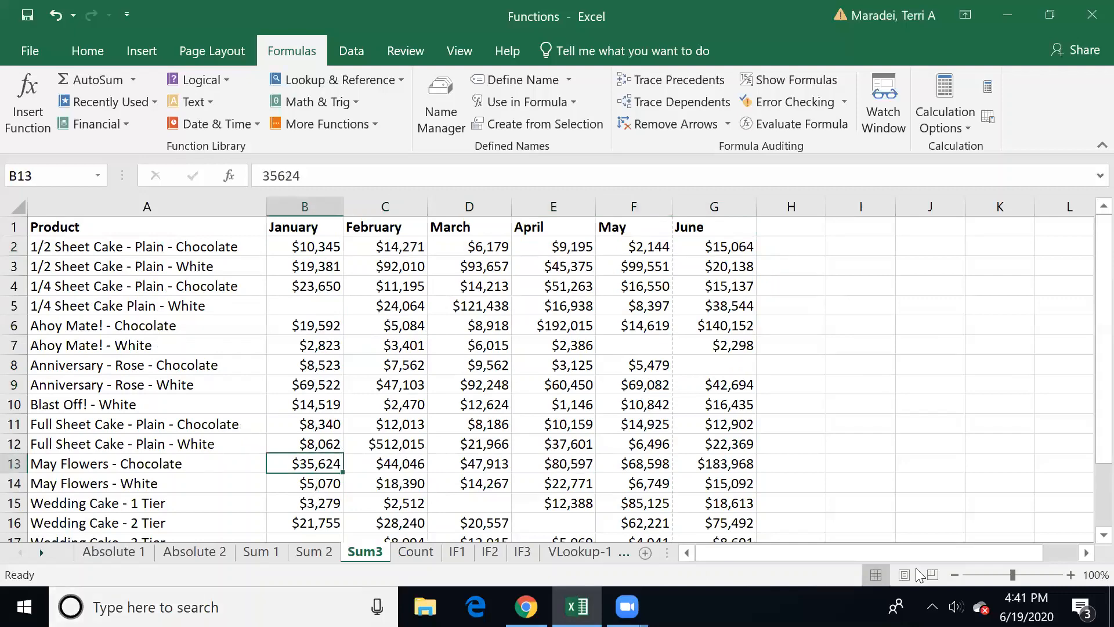
left_click(891, 504)
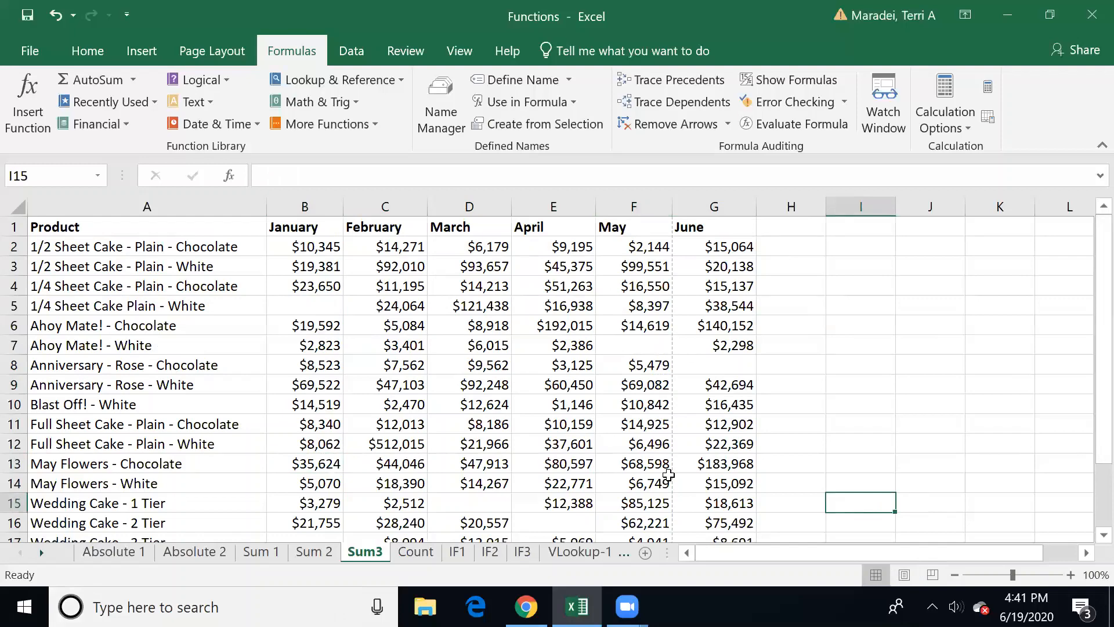
On the Sum 2 sheet, enter the row labels Average in A10 and Lowest in A11
left_click(314, 552)
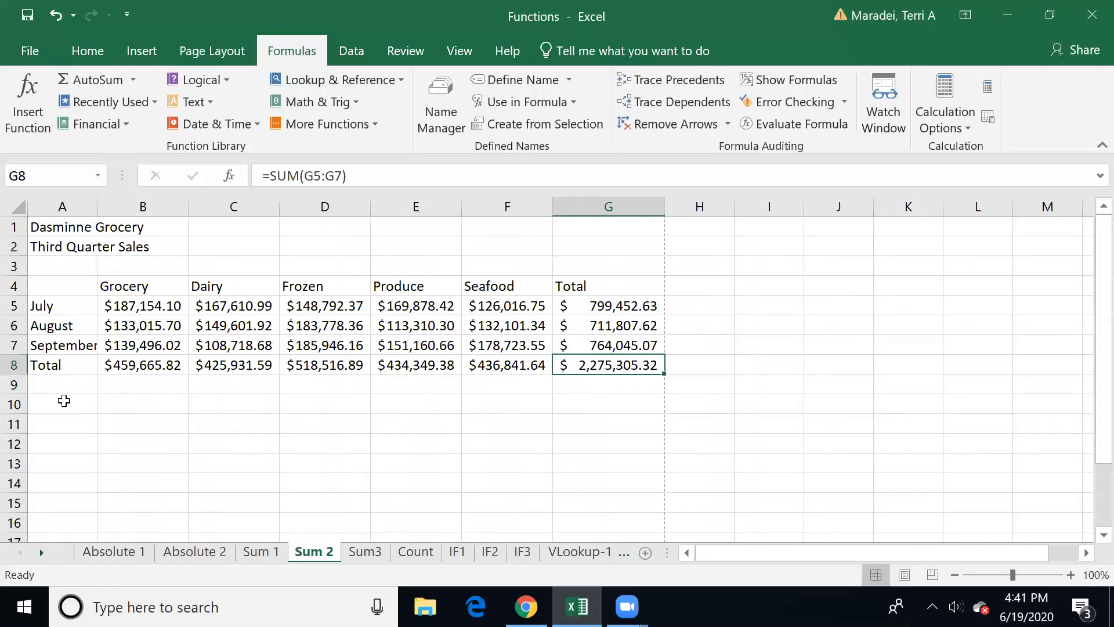
left_click(67, 402)
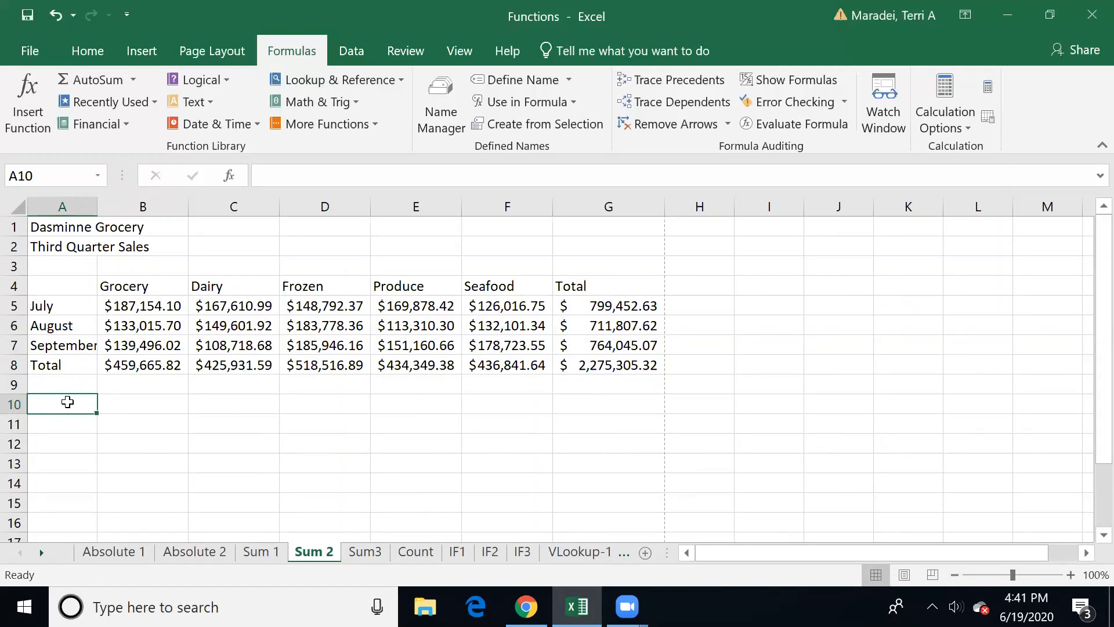
type("Average")
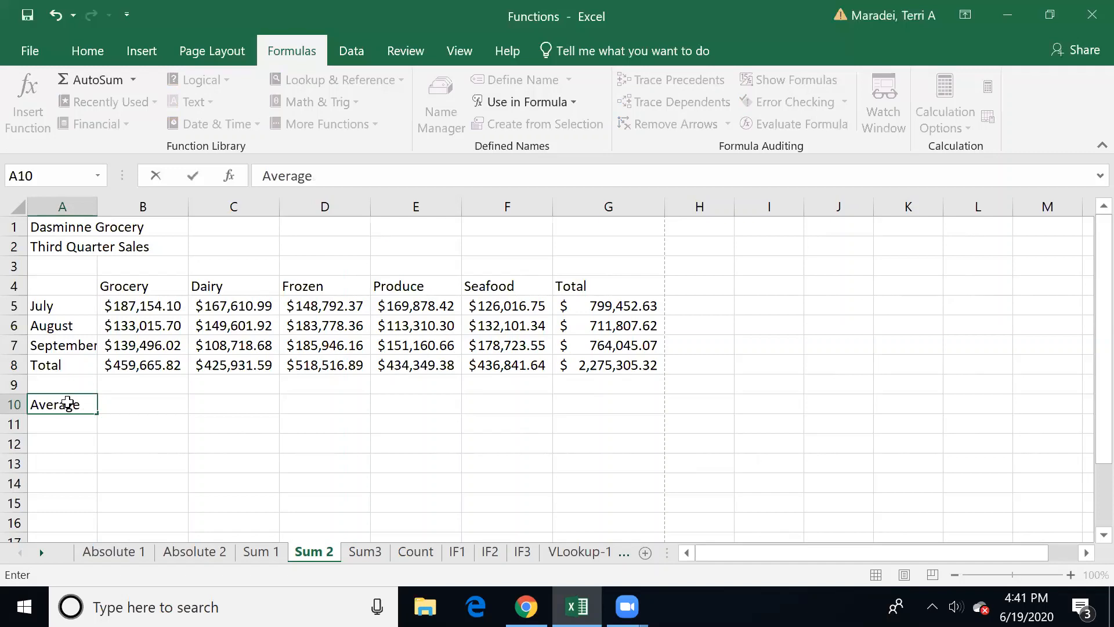
key("Return")
type("L")
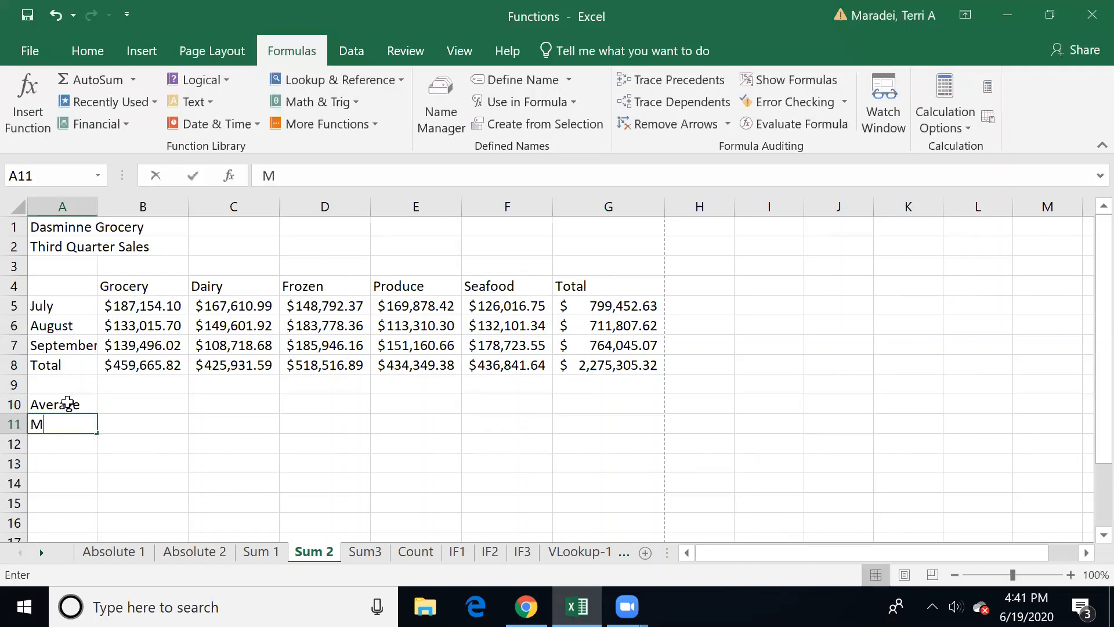
type("owest")
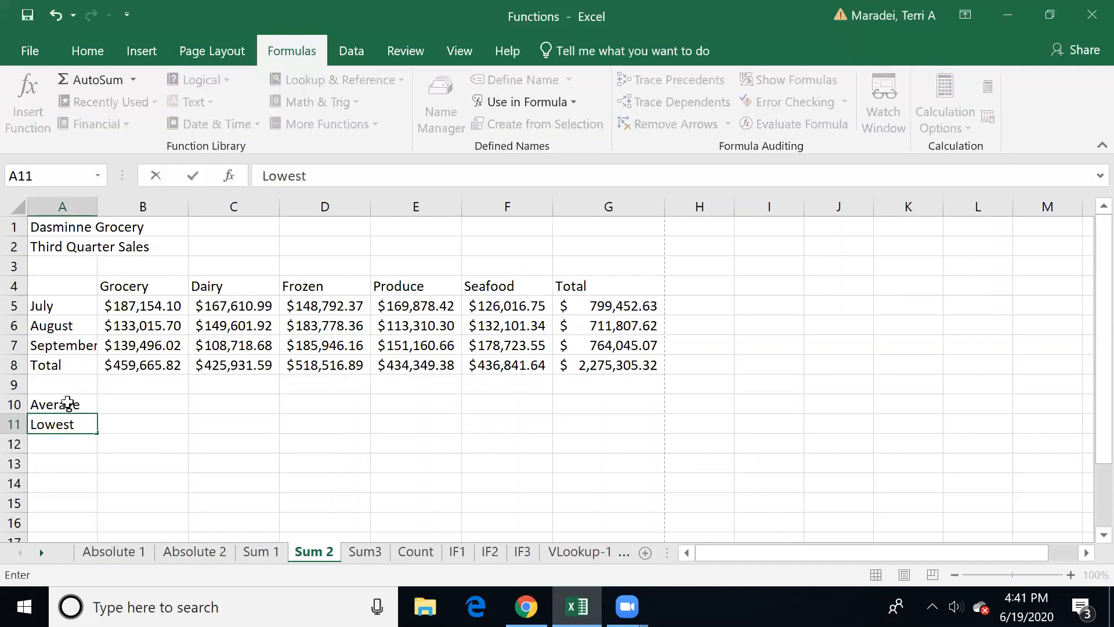
key("Return")
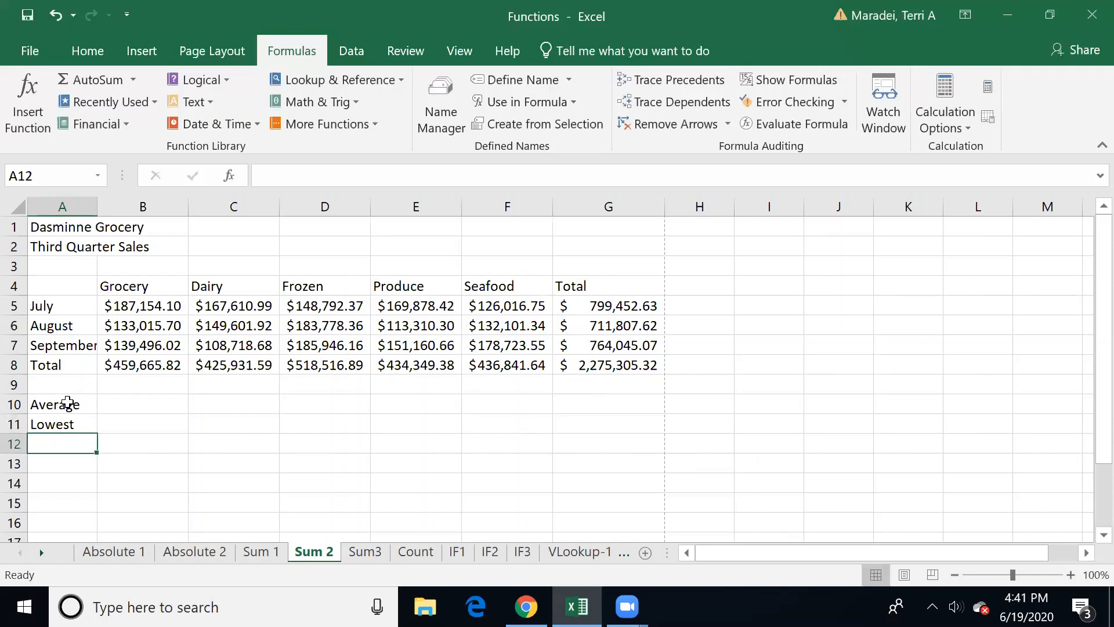
Enter the row label Highest in A12, below the Lowest label
type("Highest")
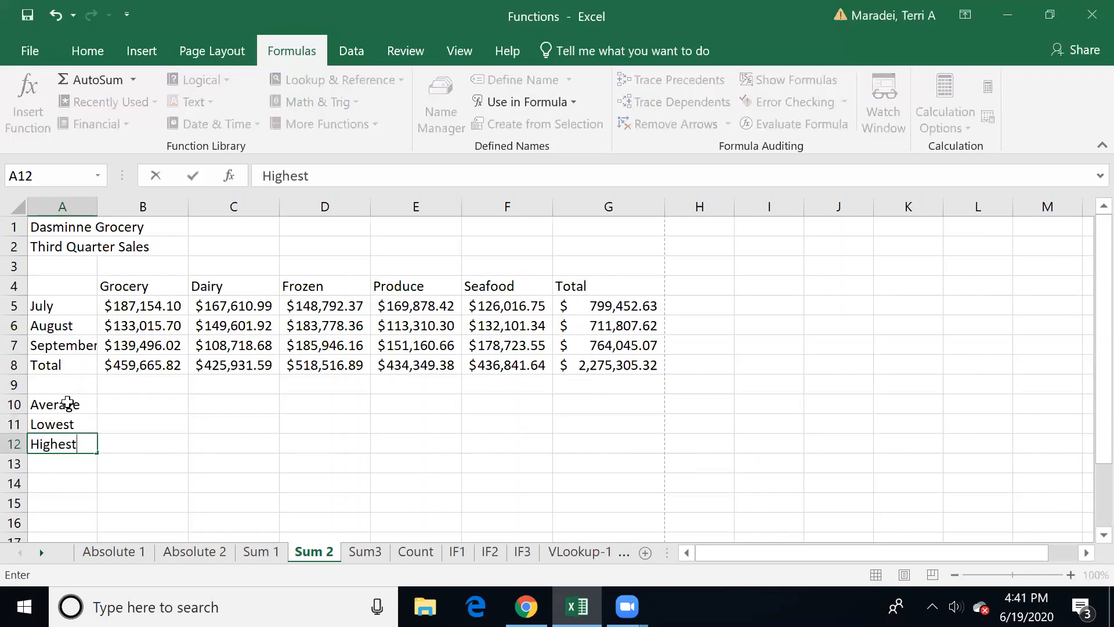
key("Tab")
key("Up")
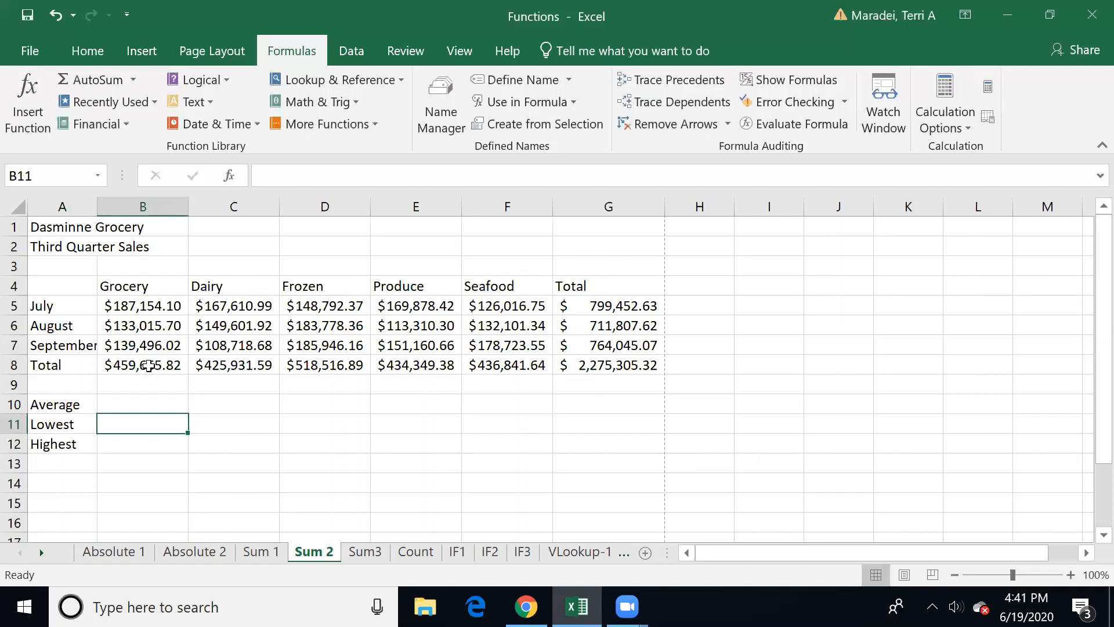
Calculate the average Grocery sales for July through September in B10 with the formula =AVERAGE(B5:B7)
left_click(122, 407)
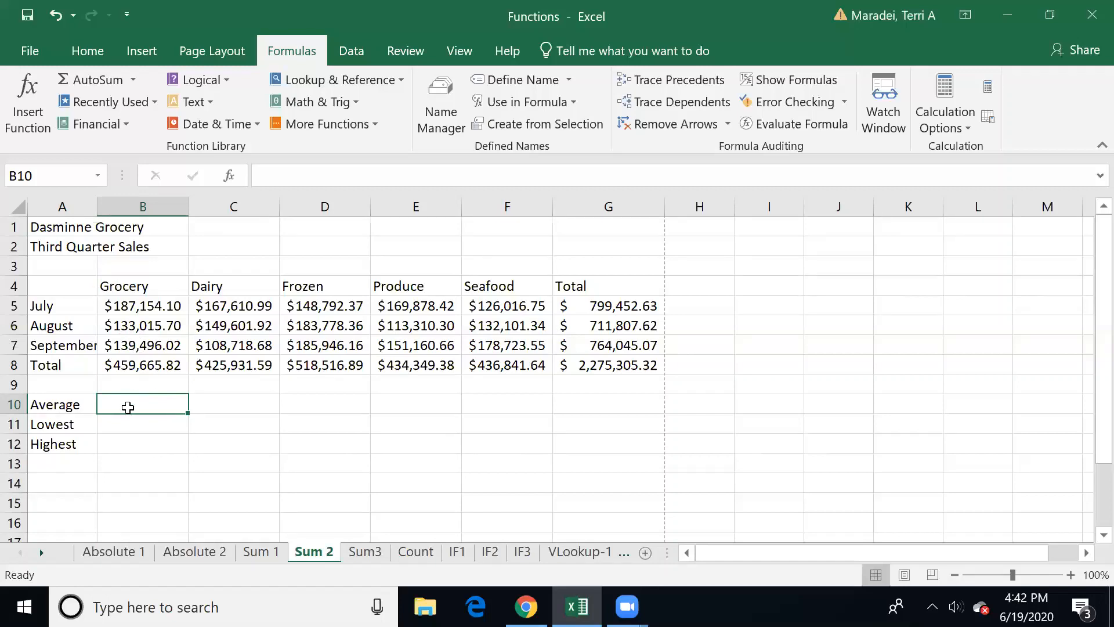
type("=")
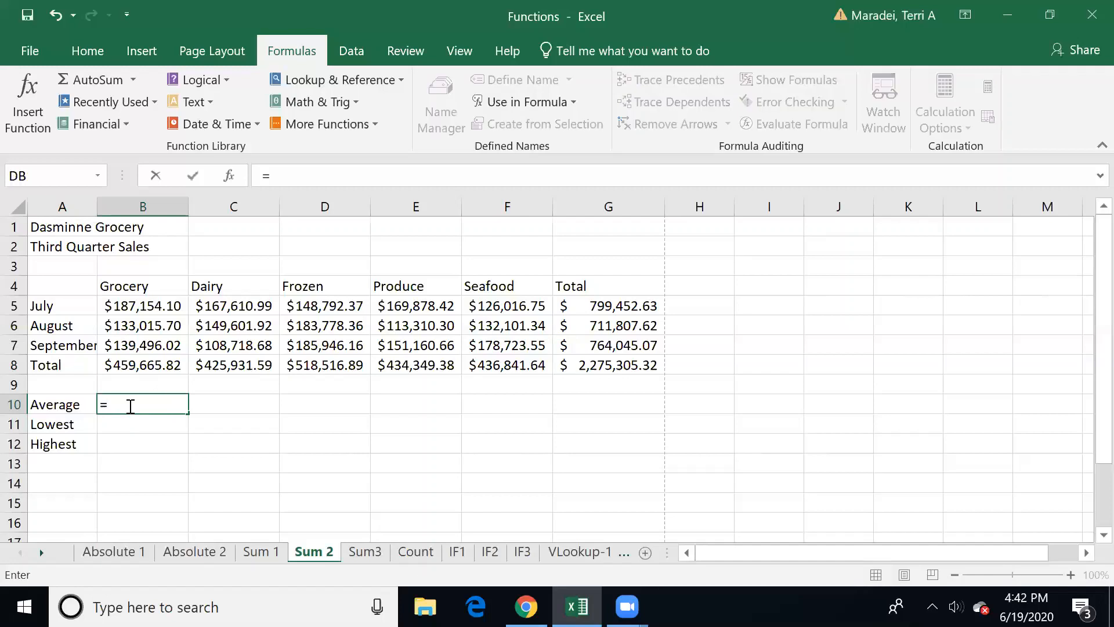
type("average(")
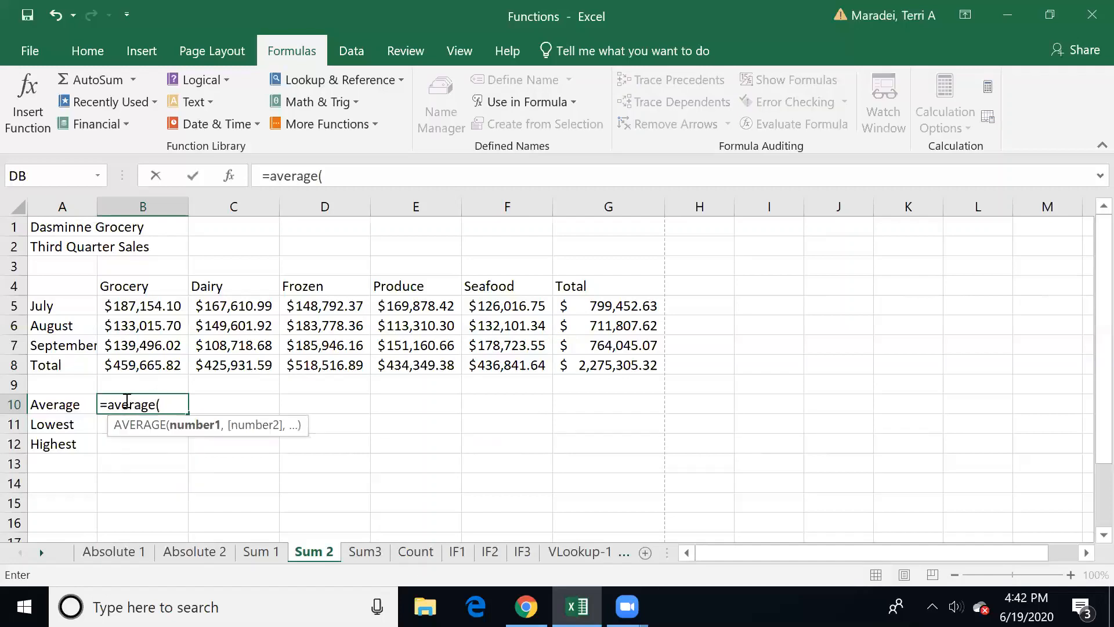
left_click_drag(119, 303, 126, 347)
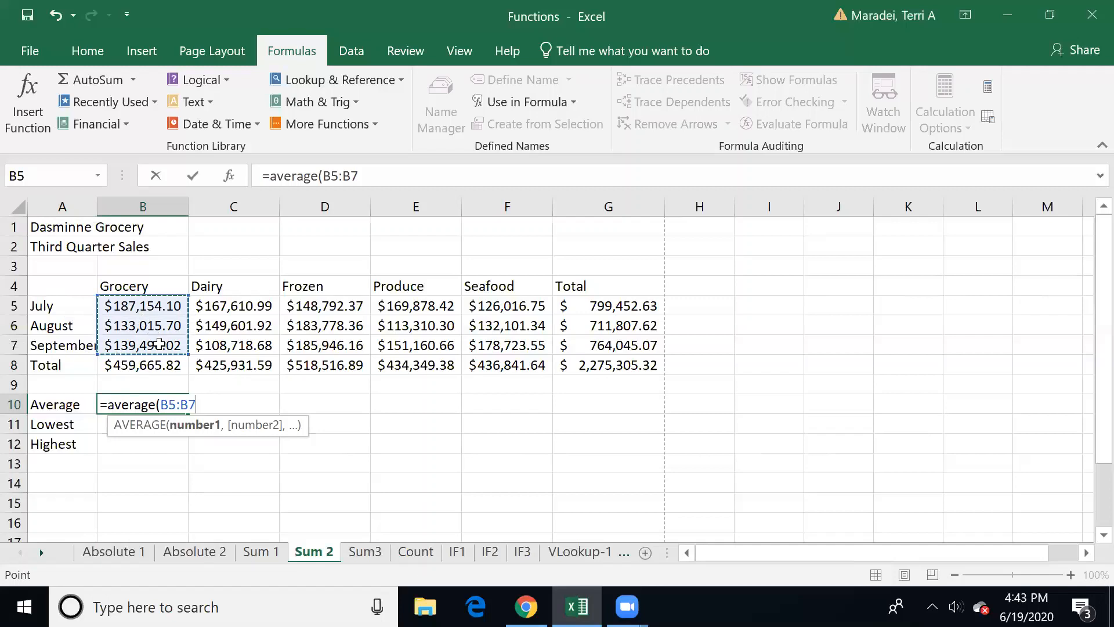
type(")")
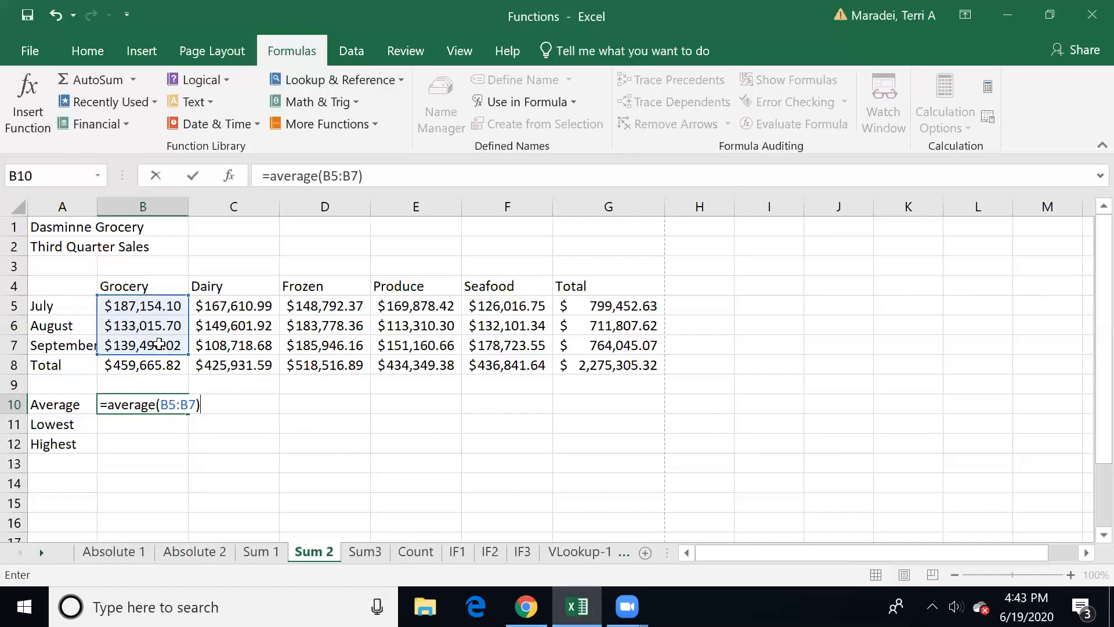
key("Return")
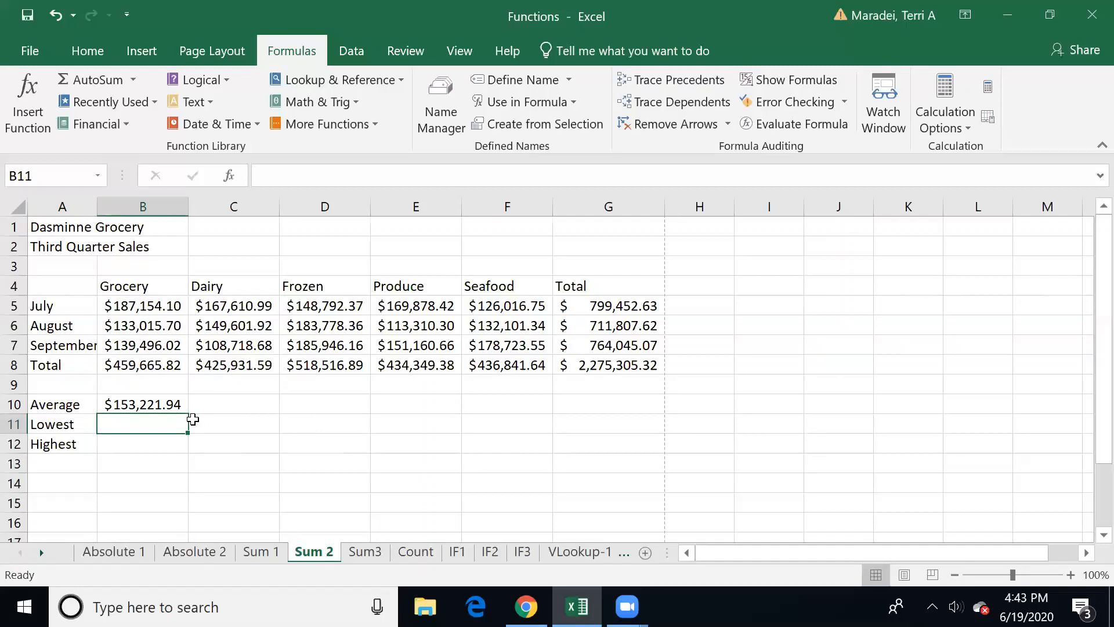
Fill the average formula from B10 across to F10 for the remaining departments
left_click(139, 399)
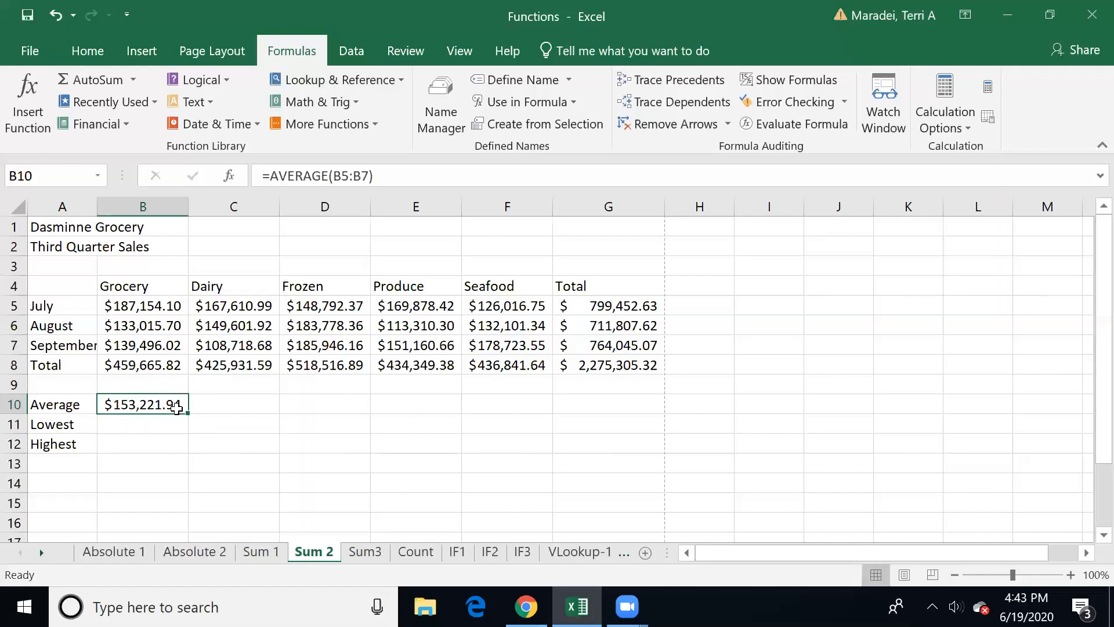
left_click_drag(190, 414, 190, 414)
left_click_drag(397, 411, 506, 417)
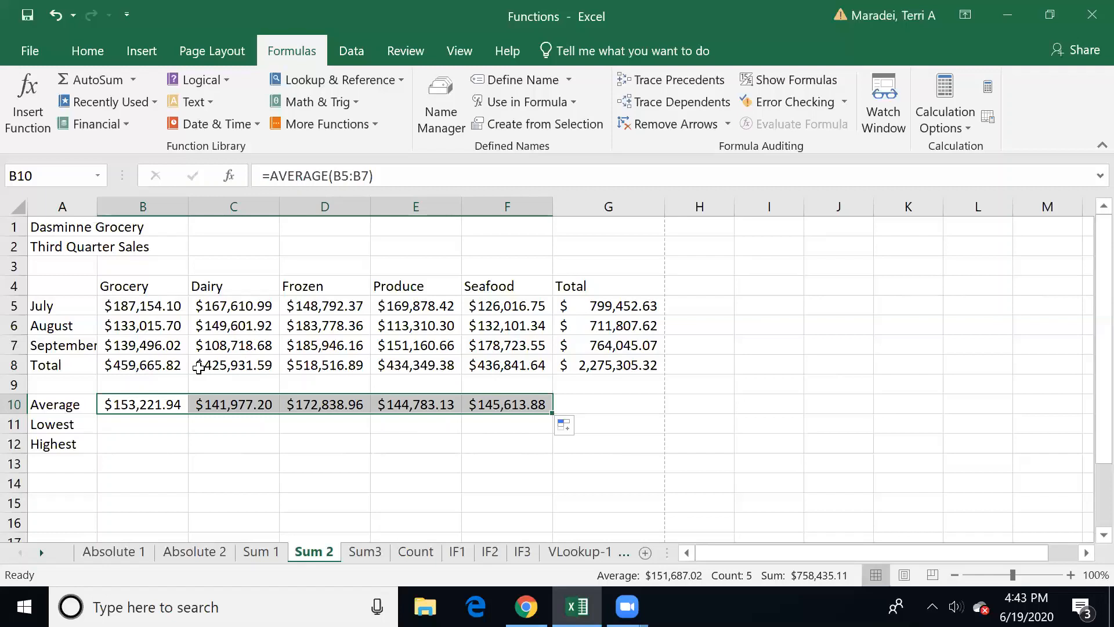
key("Left")
key("Right")
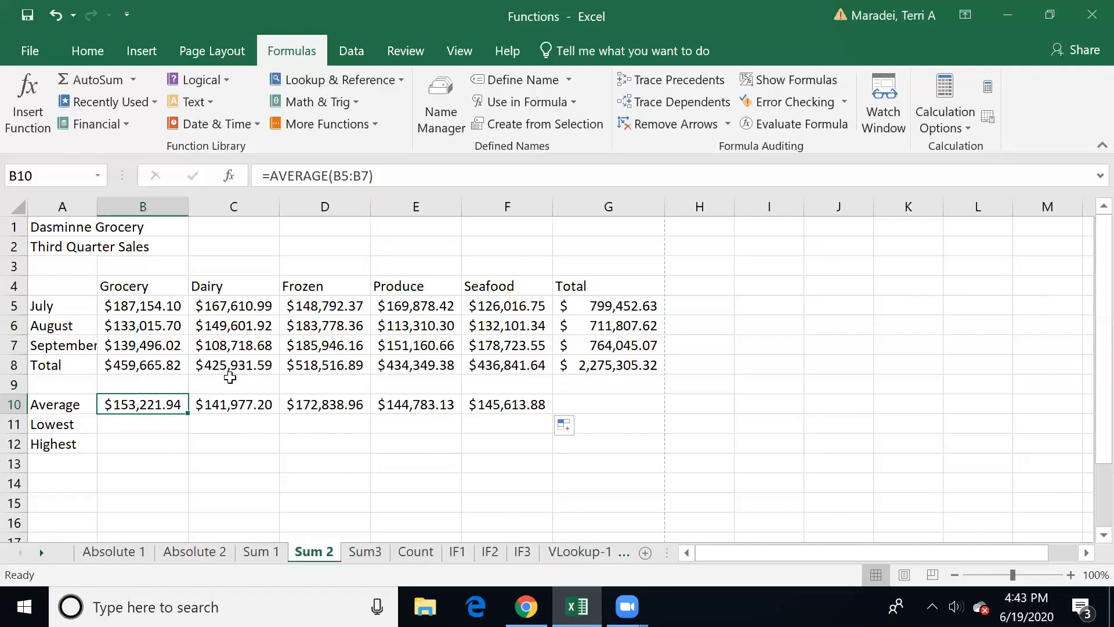
Find the lowest Grocery sales in B11 with =MIN(B5:B7) and fill the formula across to F11
left_click(141, 431)
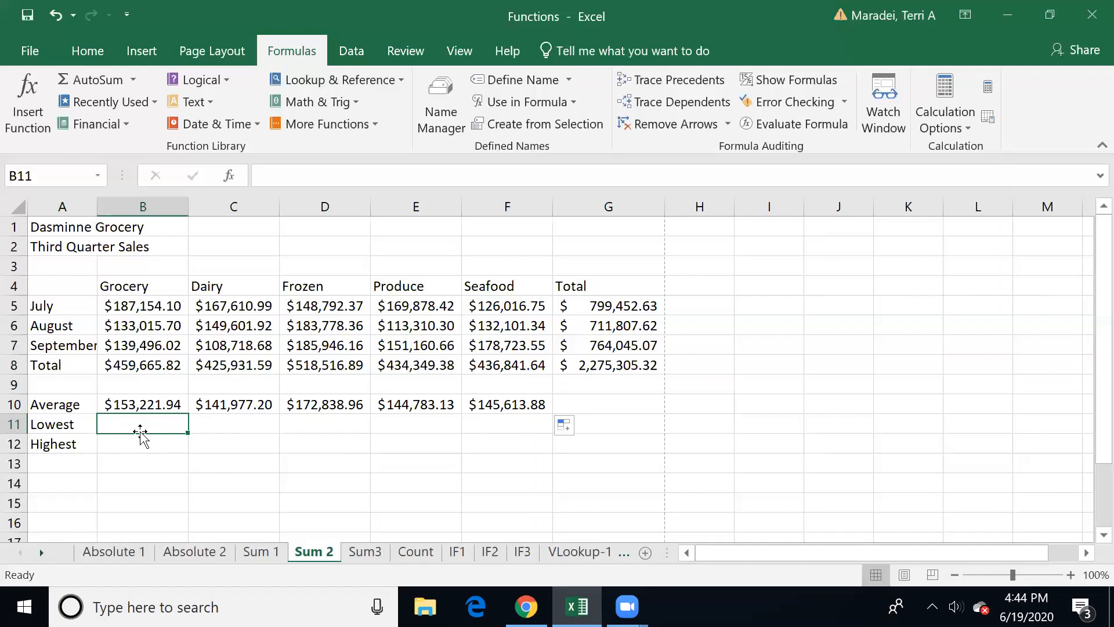
type("=min")
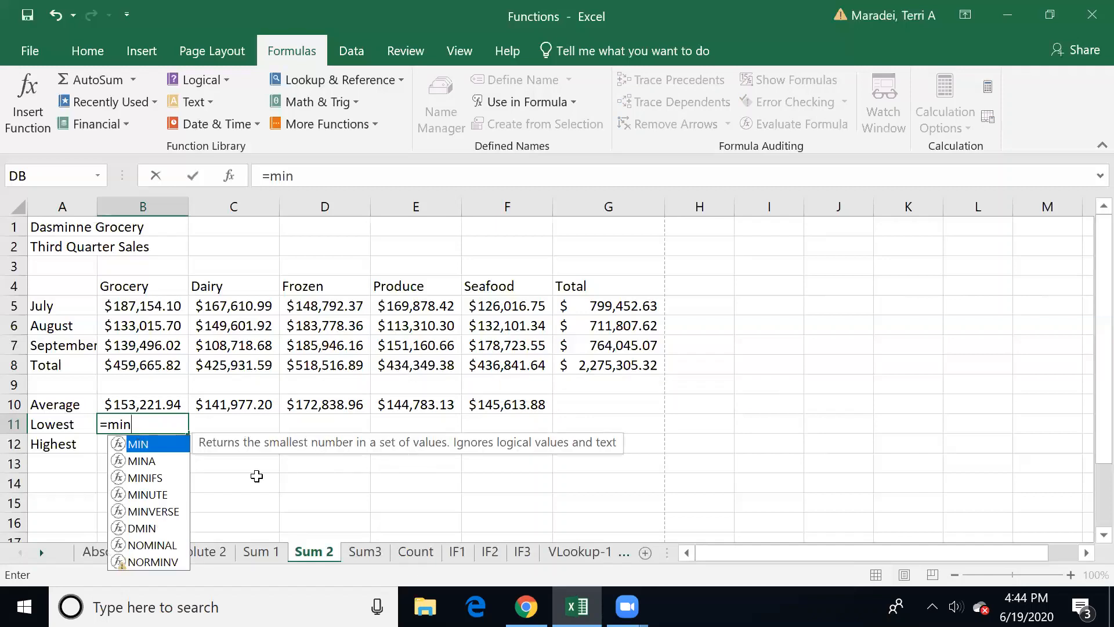
type("(")
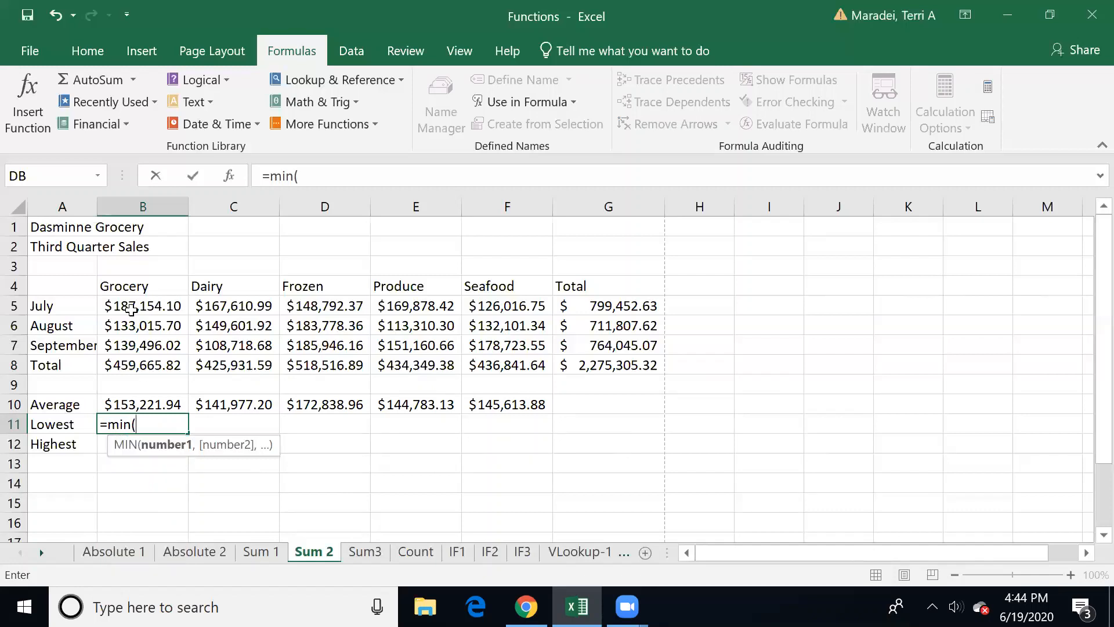
left_click_drag(131, 310, 133, 340)
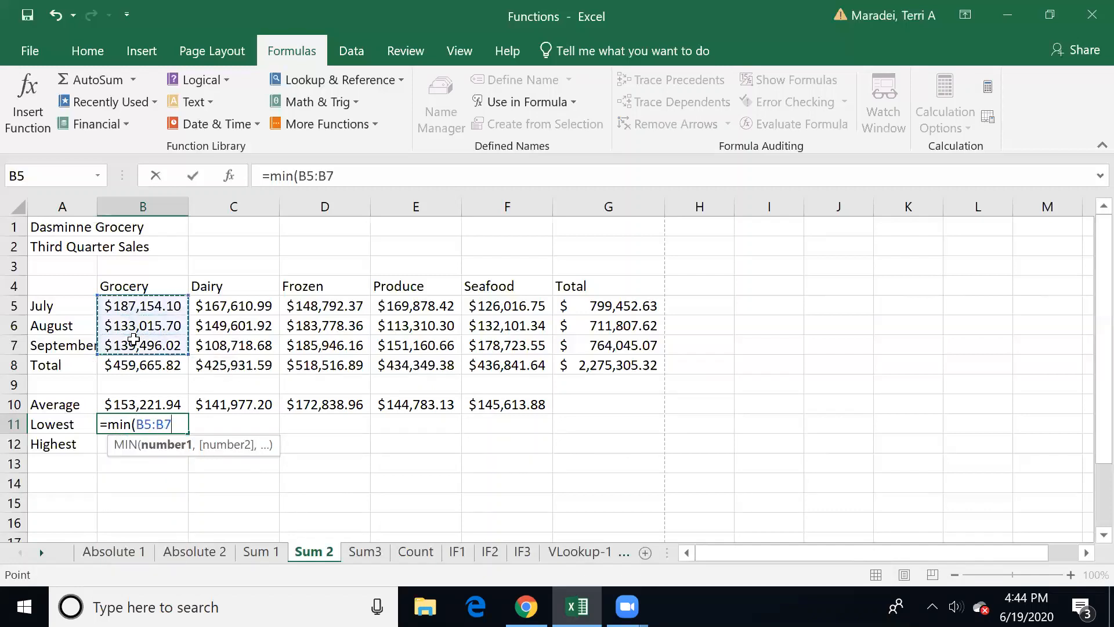
key("Return")
key("Up")
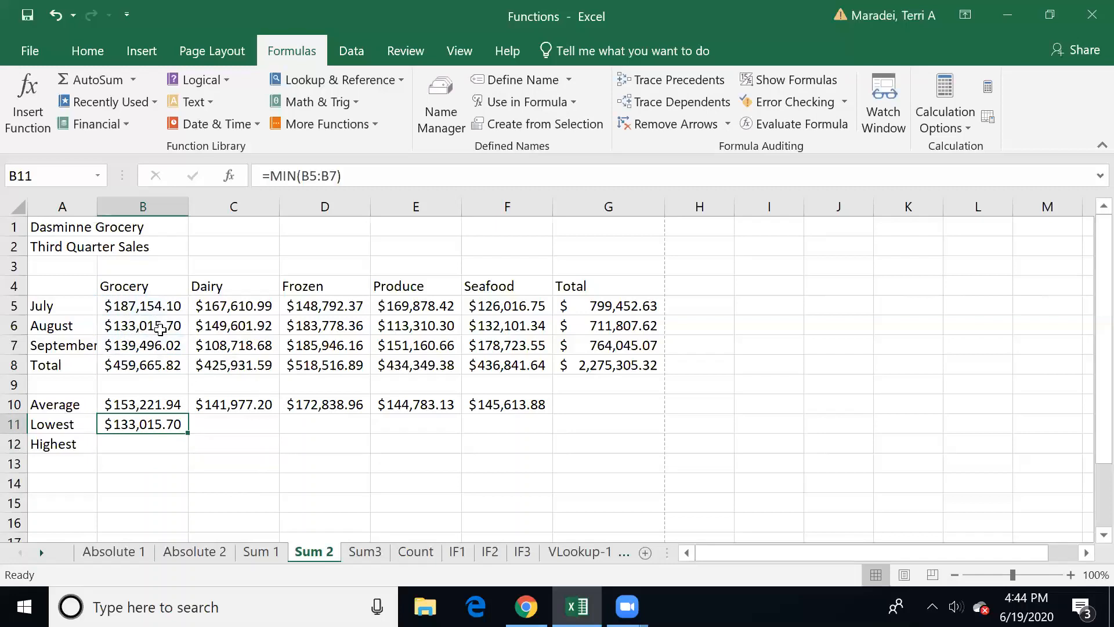
left_click_drag(187, 434, 523, 448)
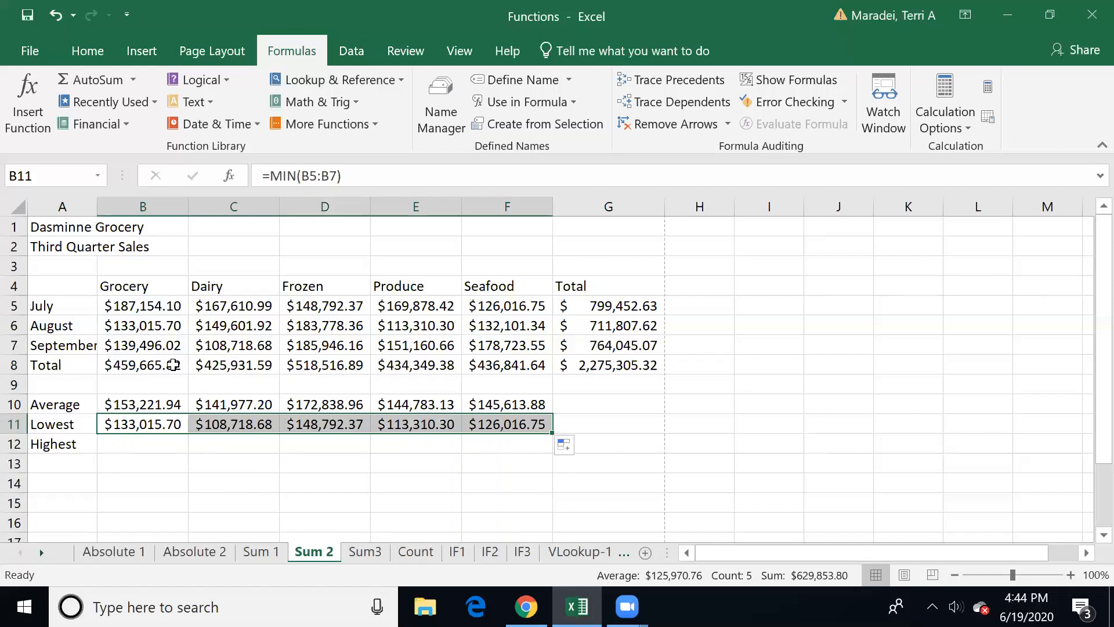
Find the highest Grocery sales in B12 with the Max function over B5:B7 and fill the formula across to F12
left_click(124, 442)
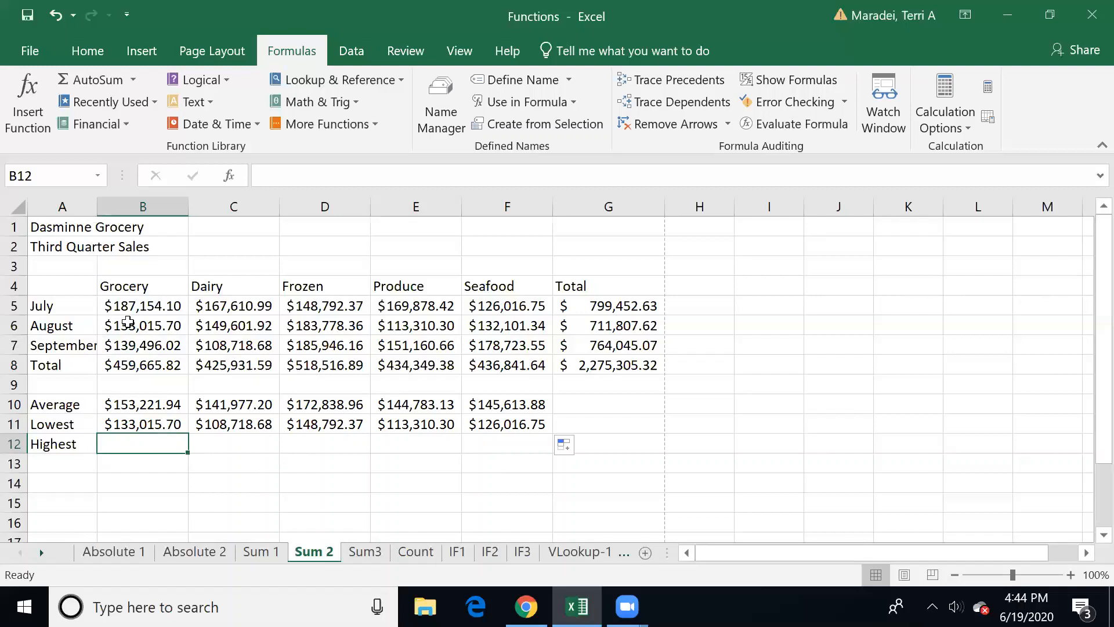
type("=")
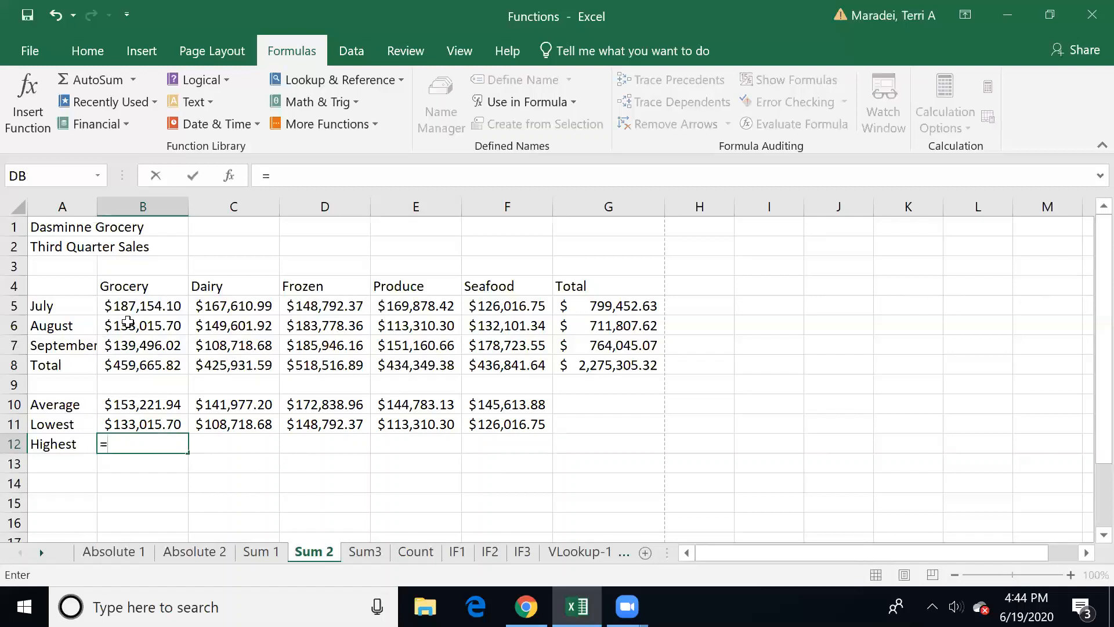
key("BackSpace")
left_click(87, 51)
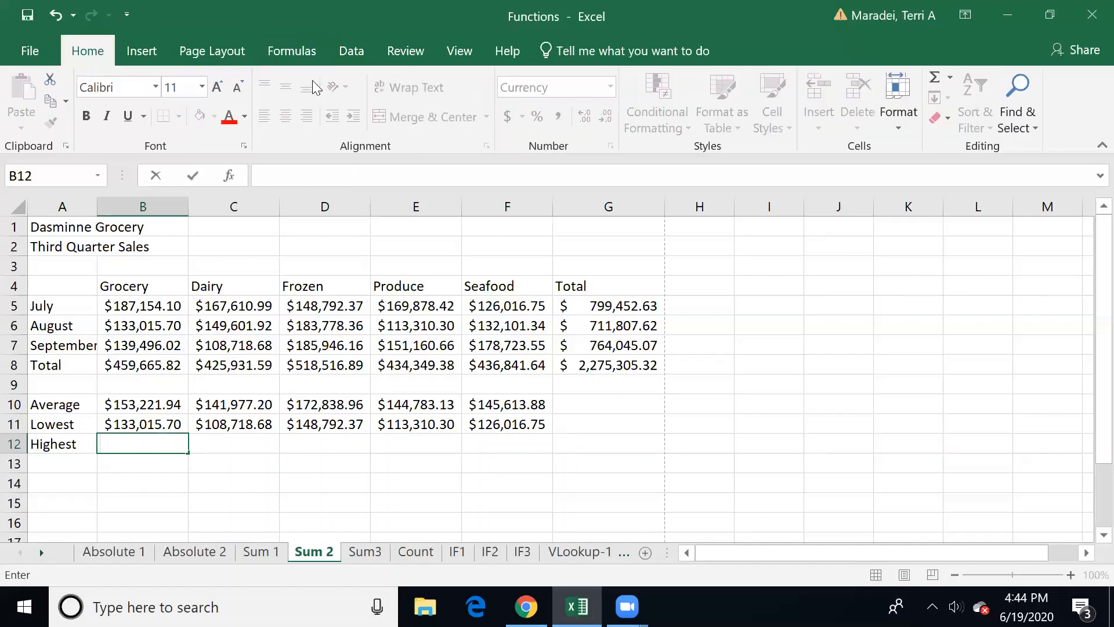
left_click(951, 77)
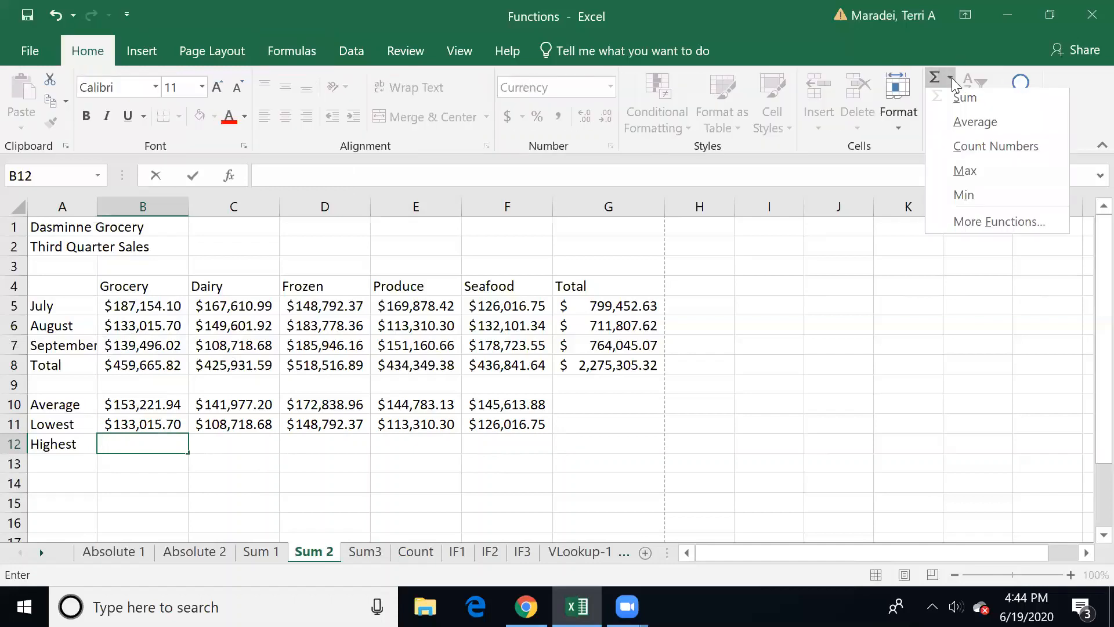
left_click(980, 167)
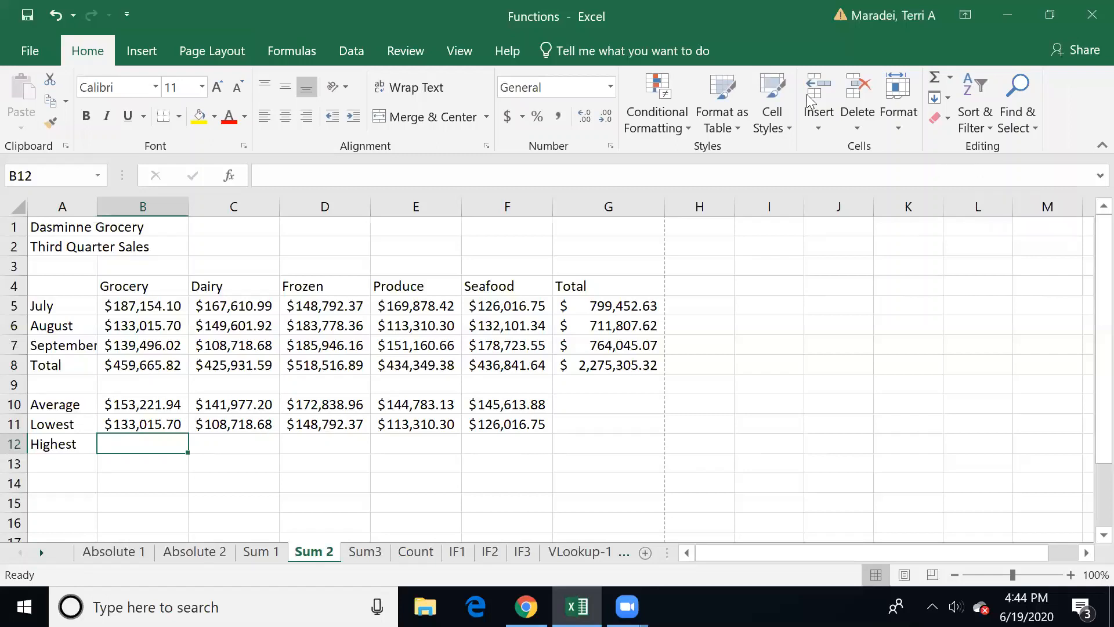
left_click(950, 78)
left_click(964, 174)
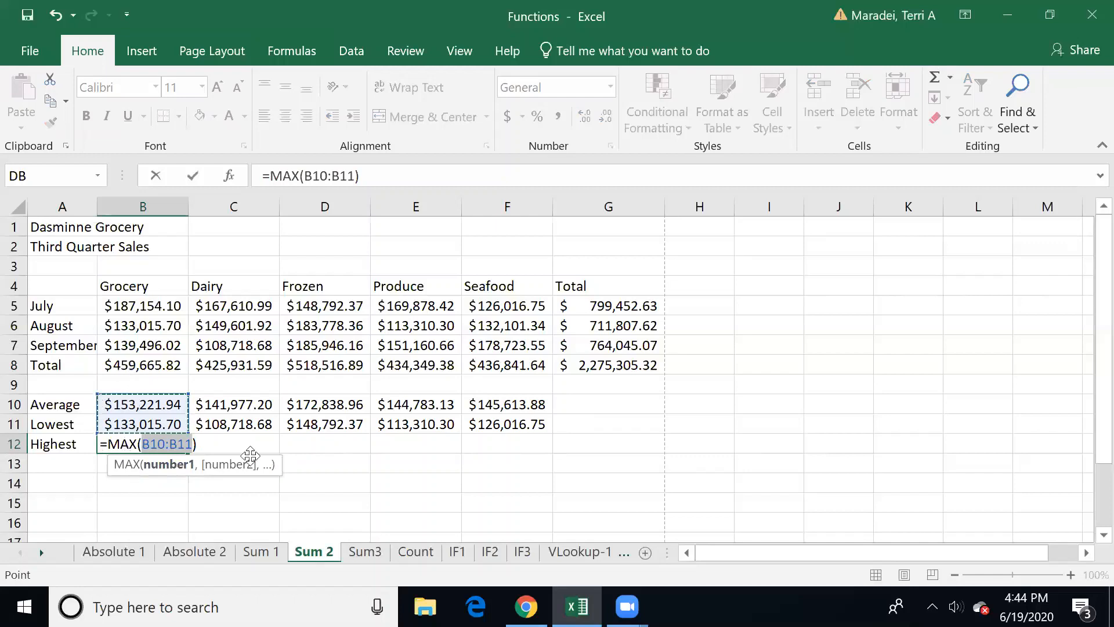
left_click_drag(166, 306, 165, 340)
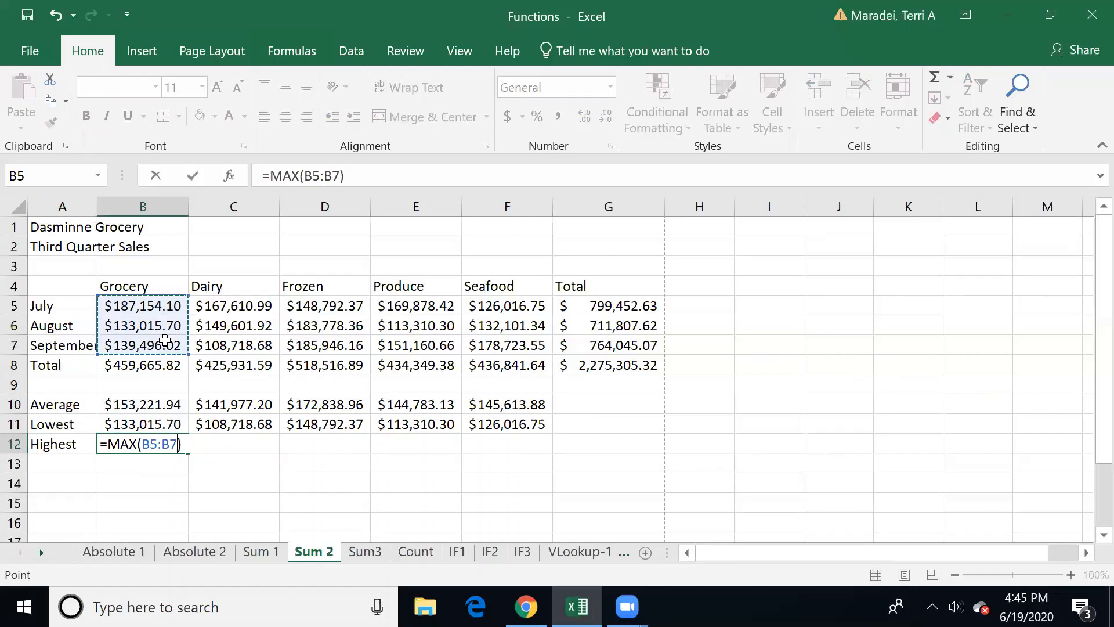
key("Return")
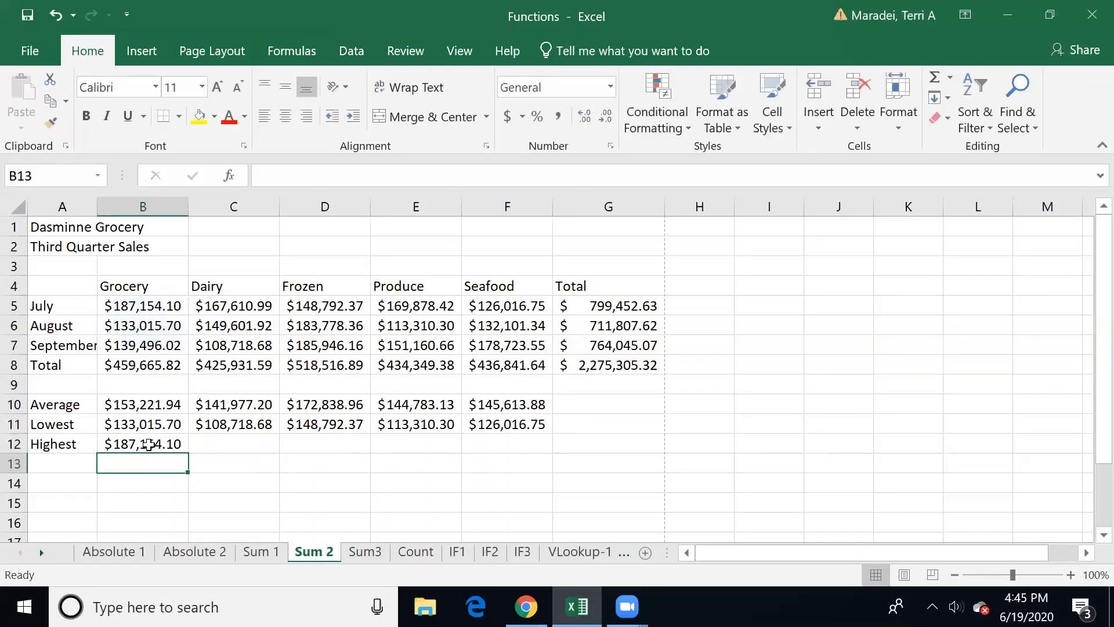
left_click(145, 444)
left_click_drag(187, 453, 530, 446)
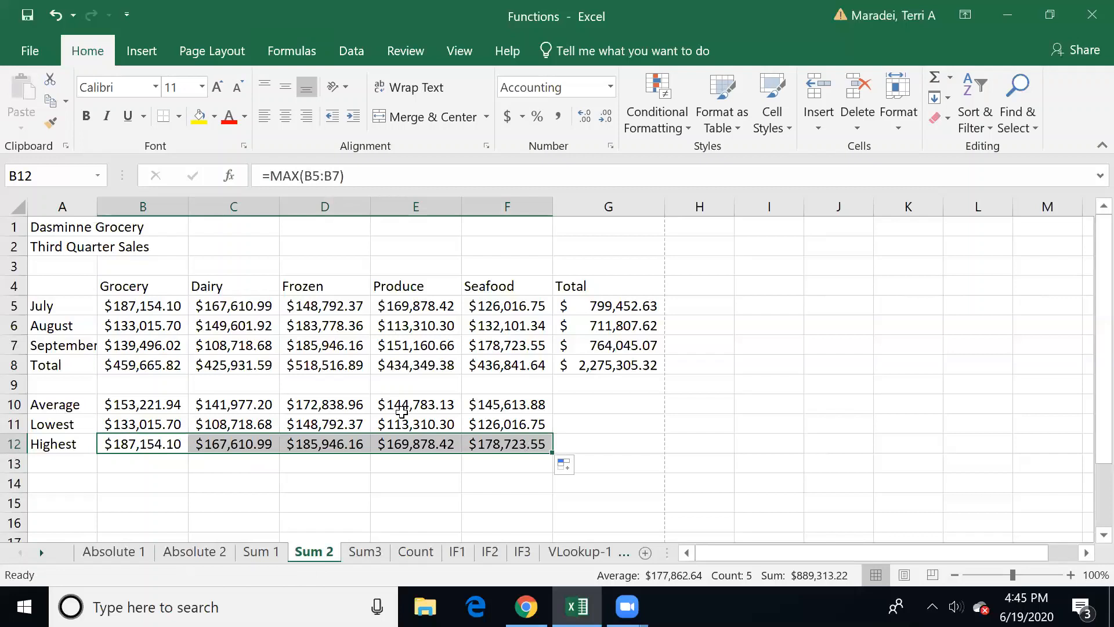
Make the Total label in A8 bold and apply a Top and Double Bottom Border to A8:G8
left_click(52, 363)
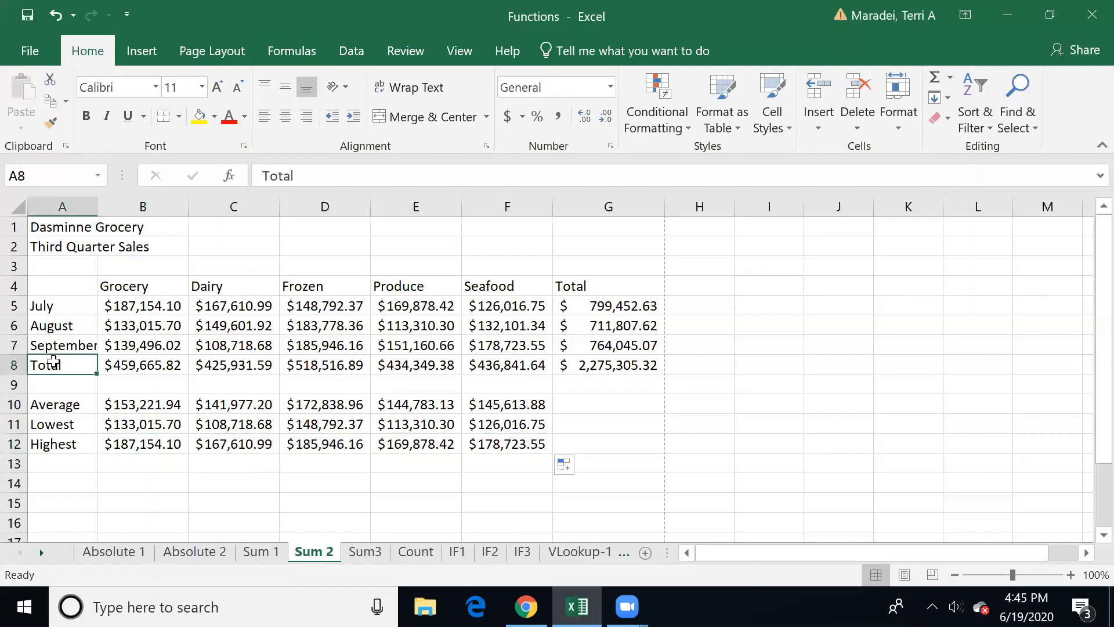
key("ctrl+b")
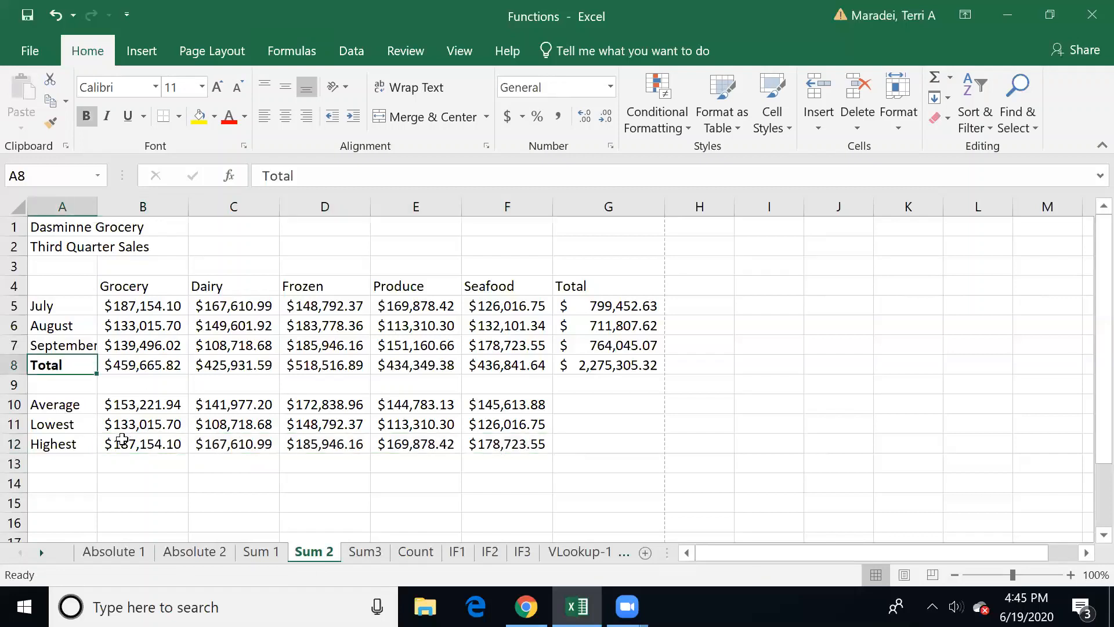
left_click_drag(74, 364, 607, 363)
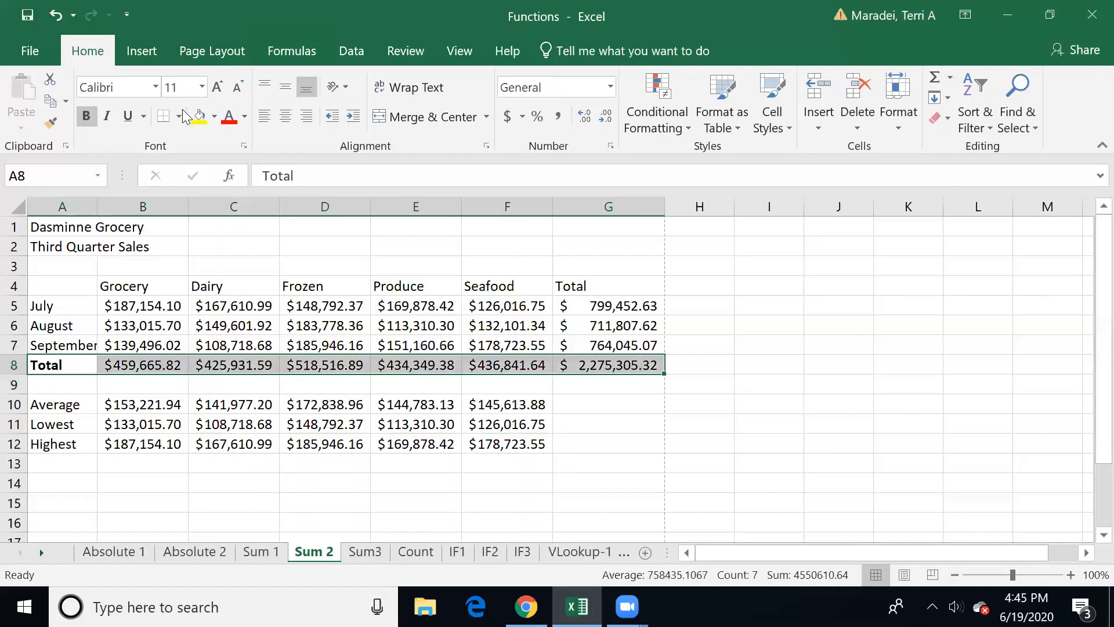
left_click(180, 116)
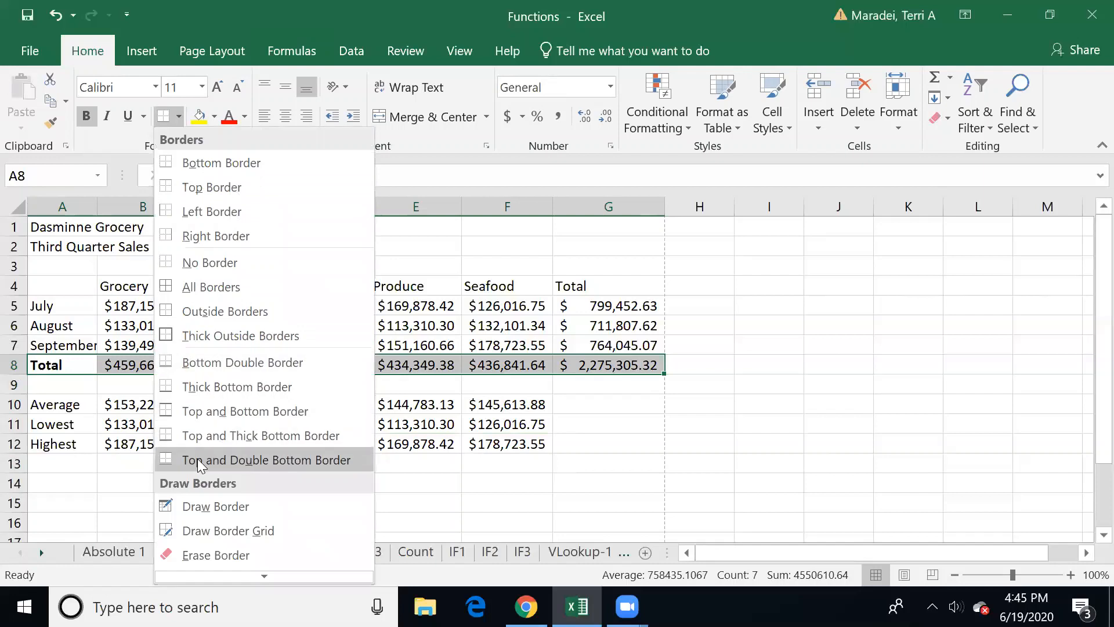
left_click(285, 461)
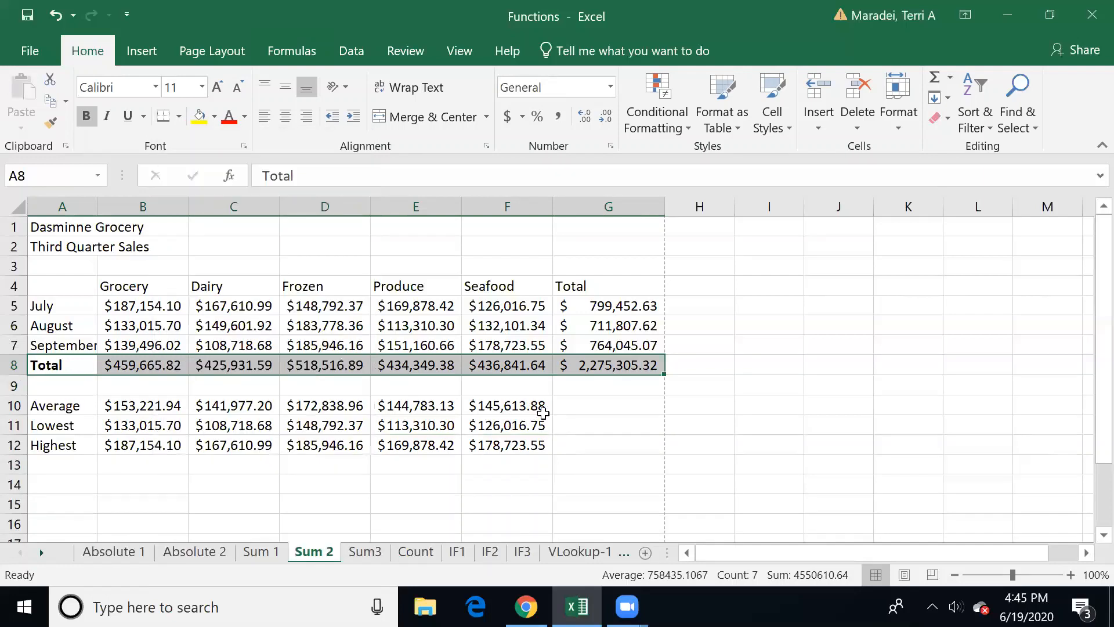
left_click(601, 403)
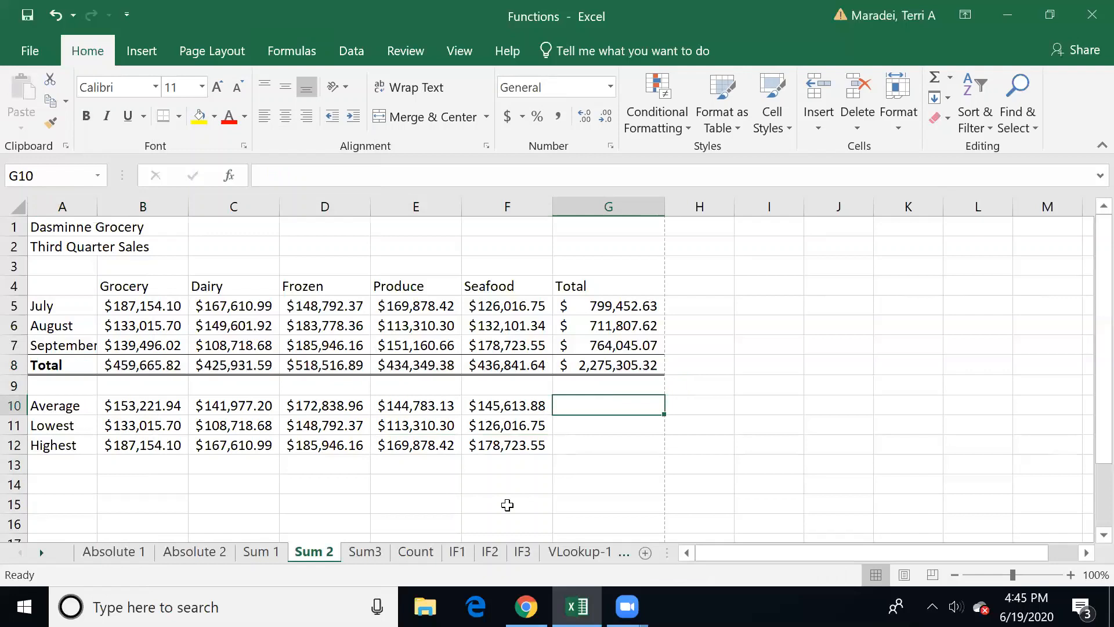
key("Left")
key("Left")
key("Left")
key("Left")
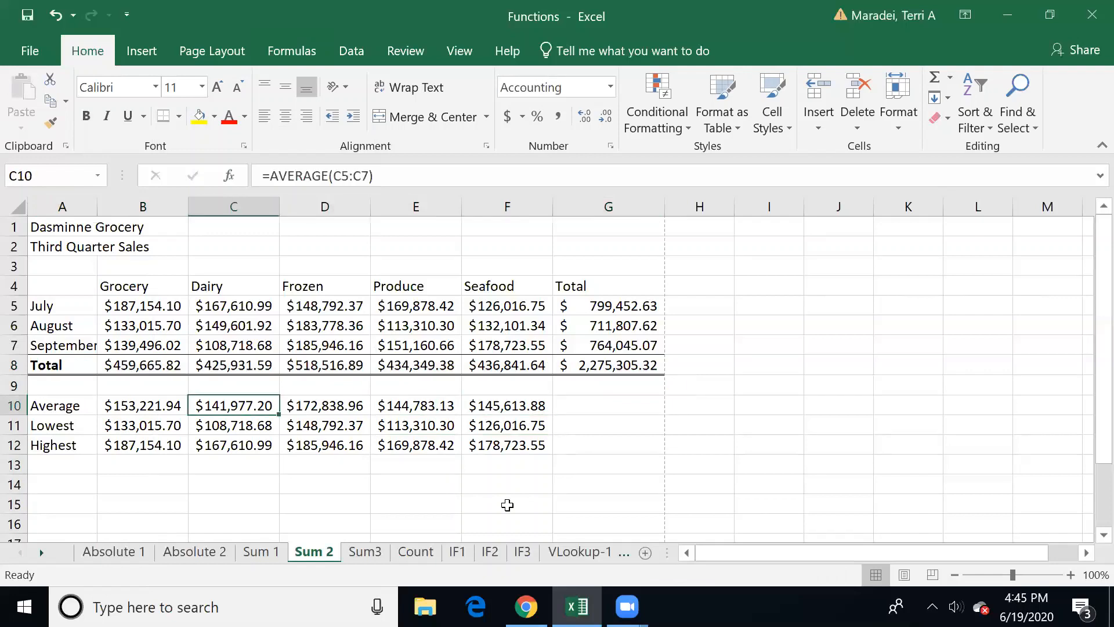
key("Up")
key("Right")
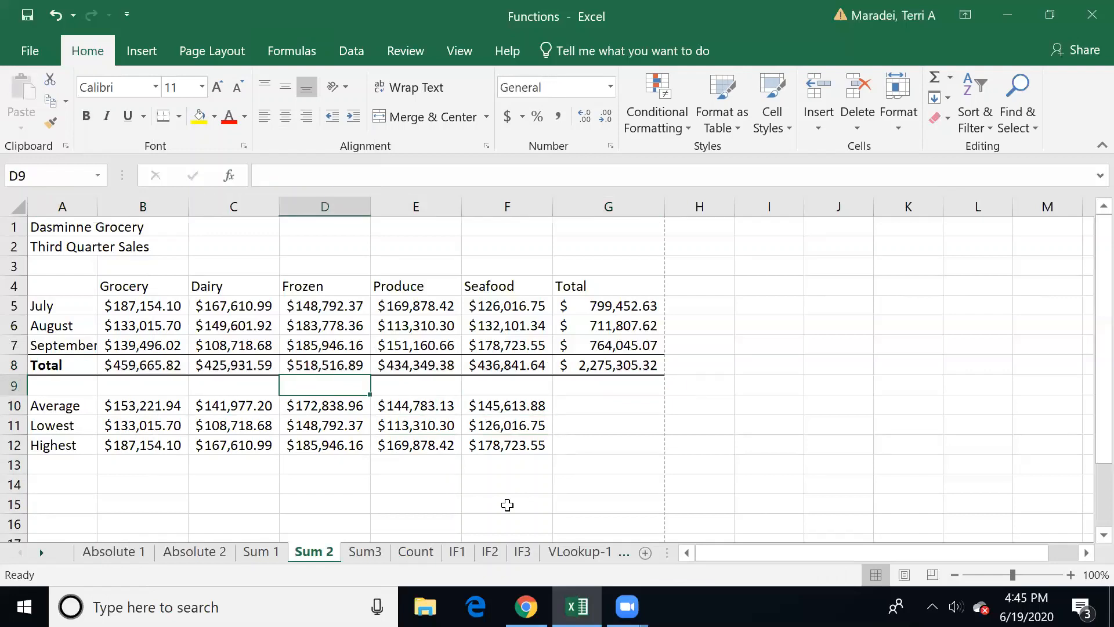
key("Right")
key("Right")
key("Up")
key("Up")
key("Right")
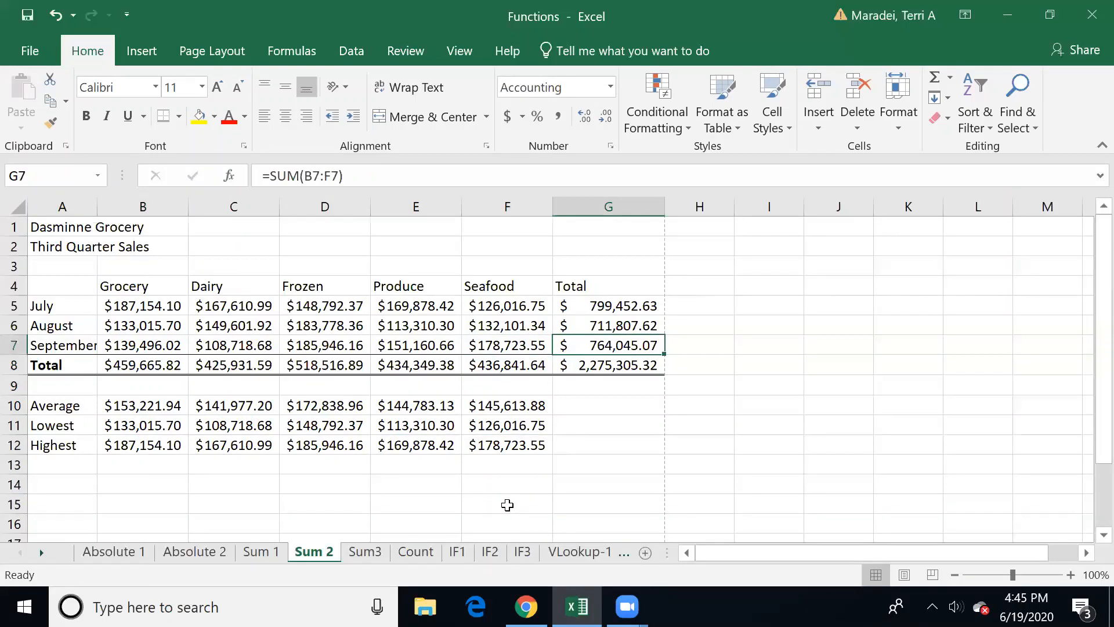
Review the average, lowest and highest formulas for Grocery in cells B10, B11 and B12
key("Left")
key("Left")
key("Left")
key("Left")
key("Down")
key("Down")
key("Down")
key("Left")
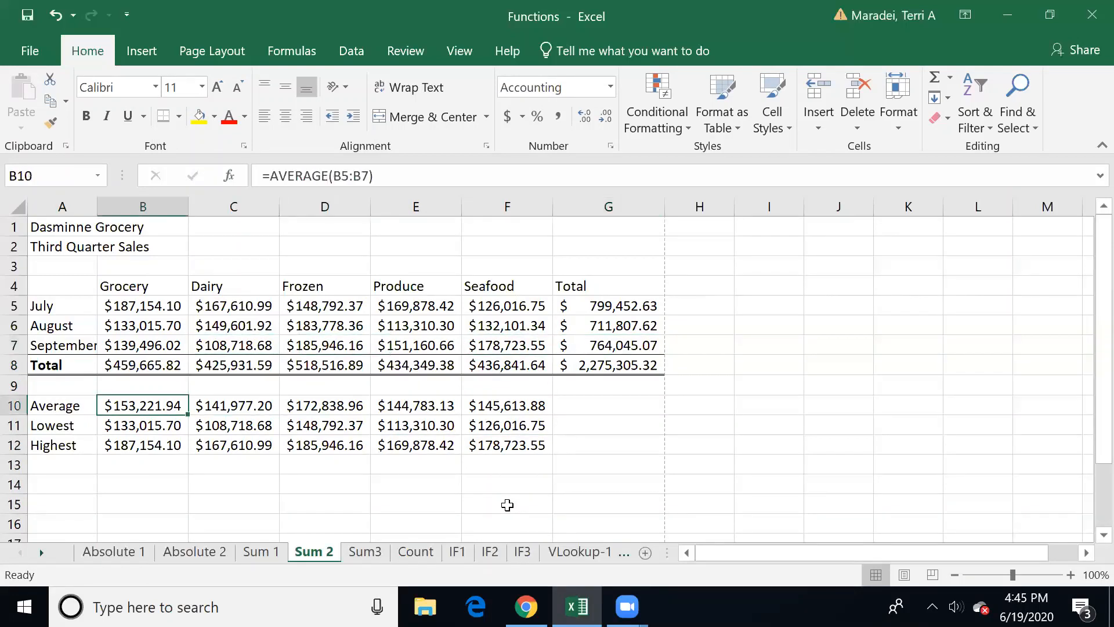
key("Down")
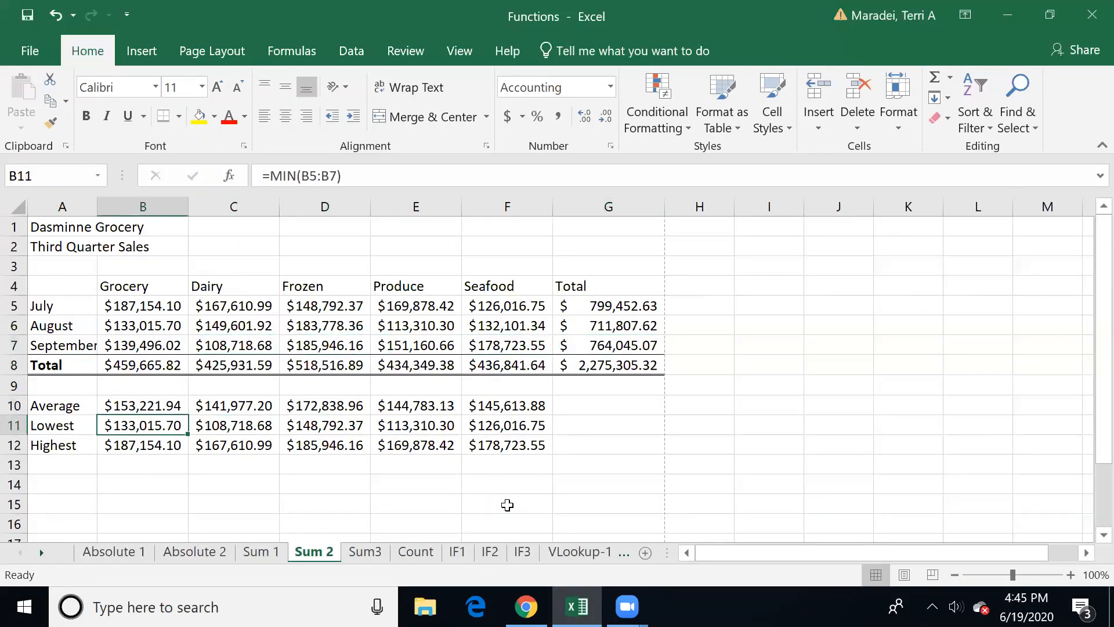
key("Down")
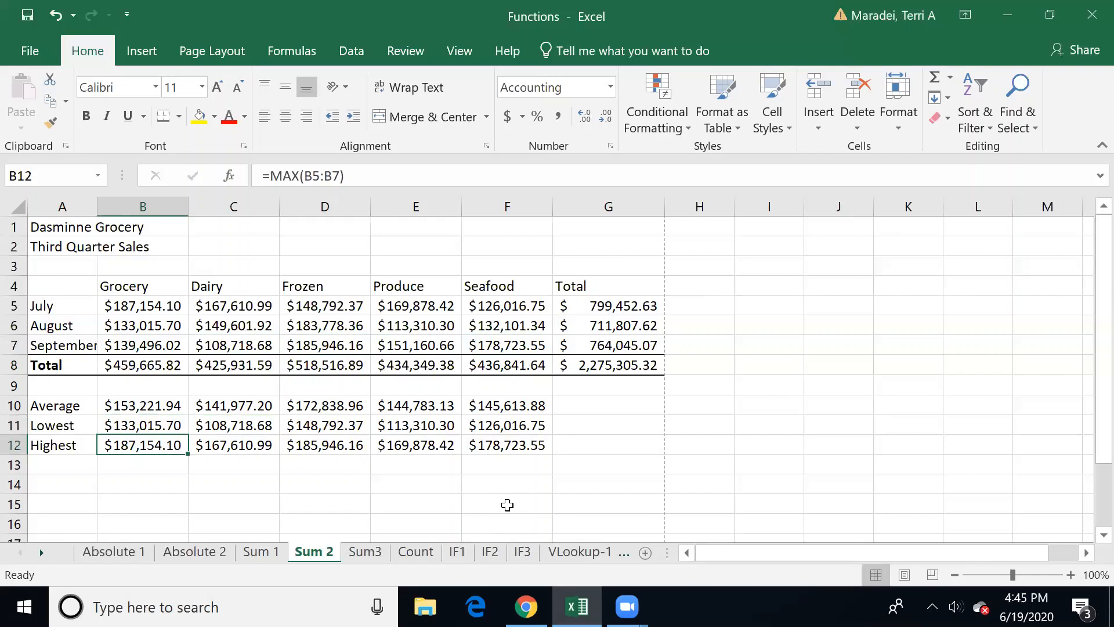
Try the MEDIAN and MODE functions in B13 and clear the cell
key("Down")
type("=medi")
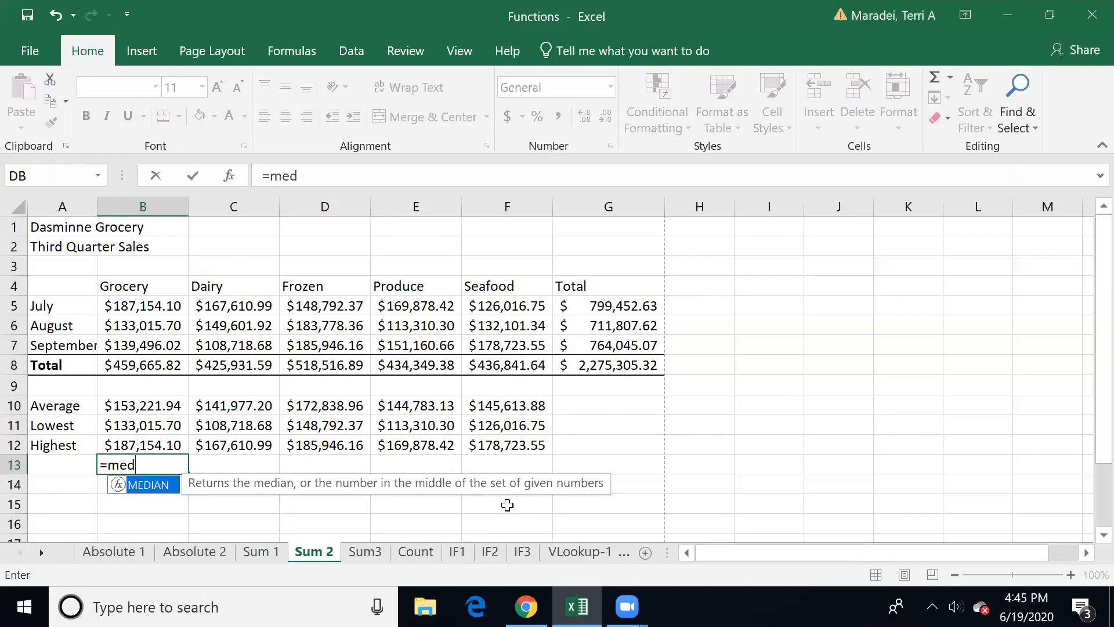
key("BackSpace")
key("BackSpace")
key("BackSpace")
key("BackSpace")
key("BackSpace")
key("Escape")
type("=")
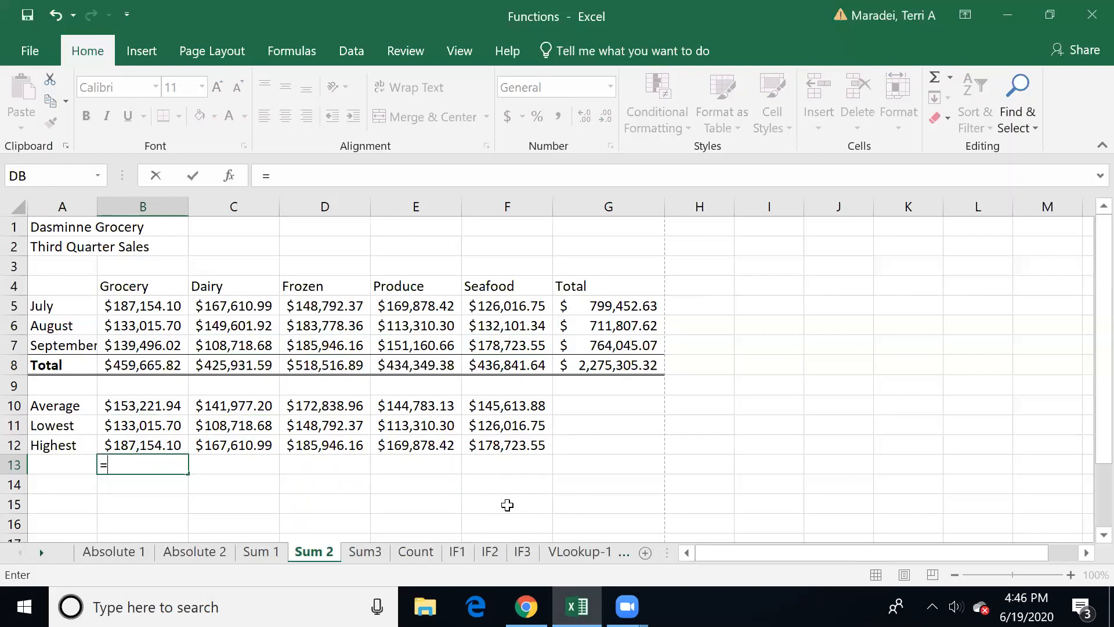
type("mode(")
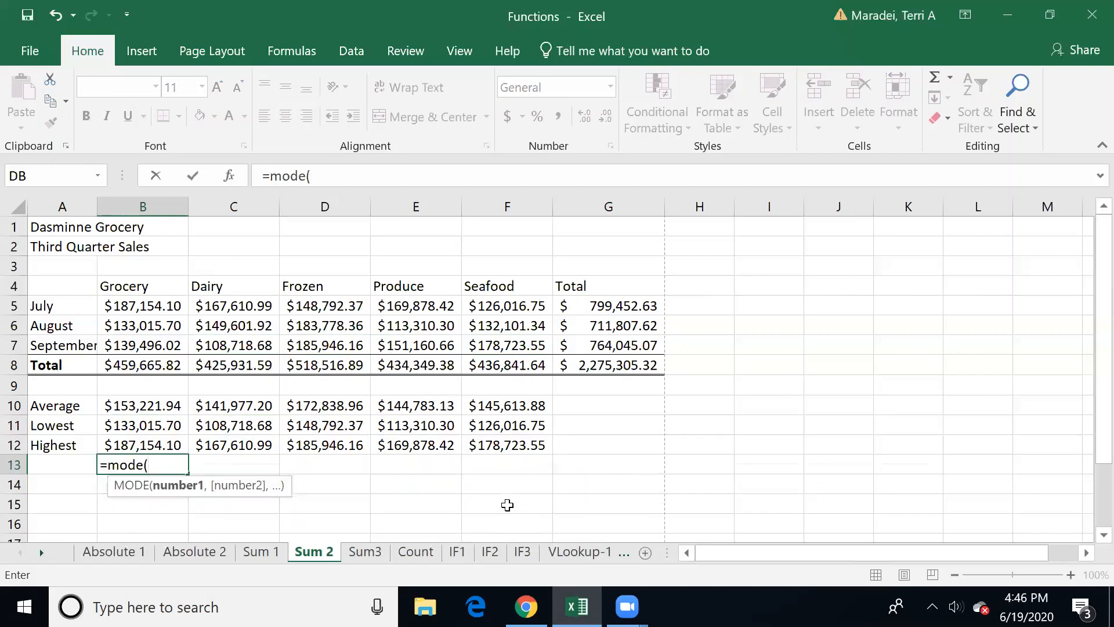
key("BackSpace")
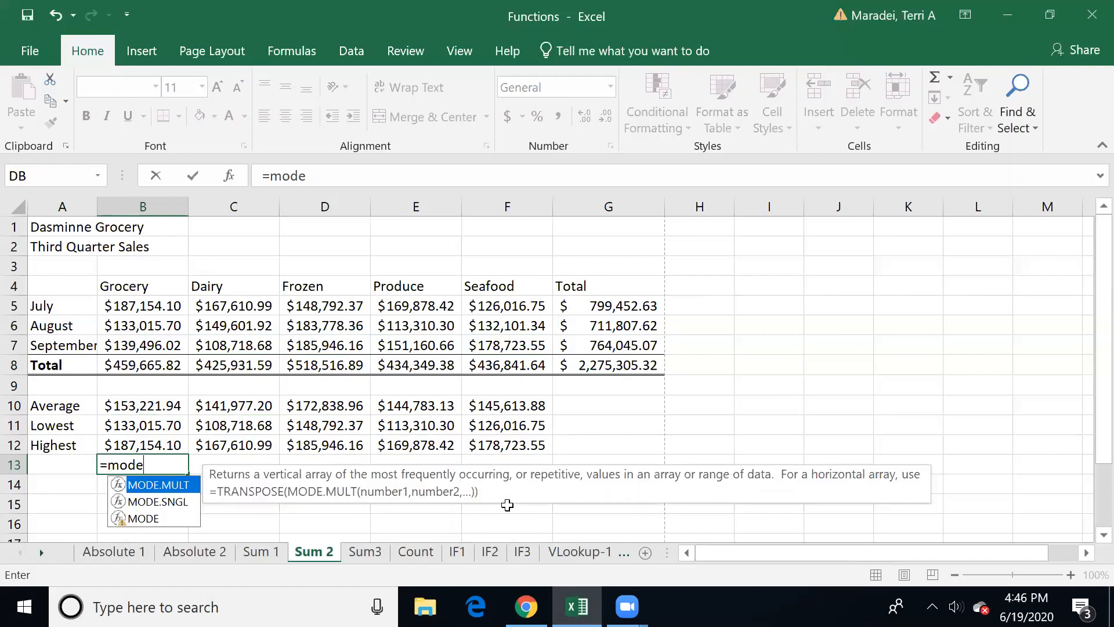
key("Return")
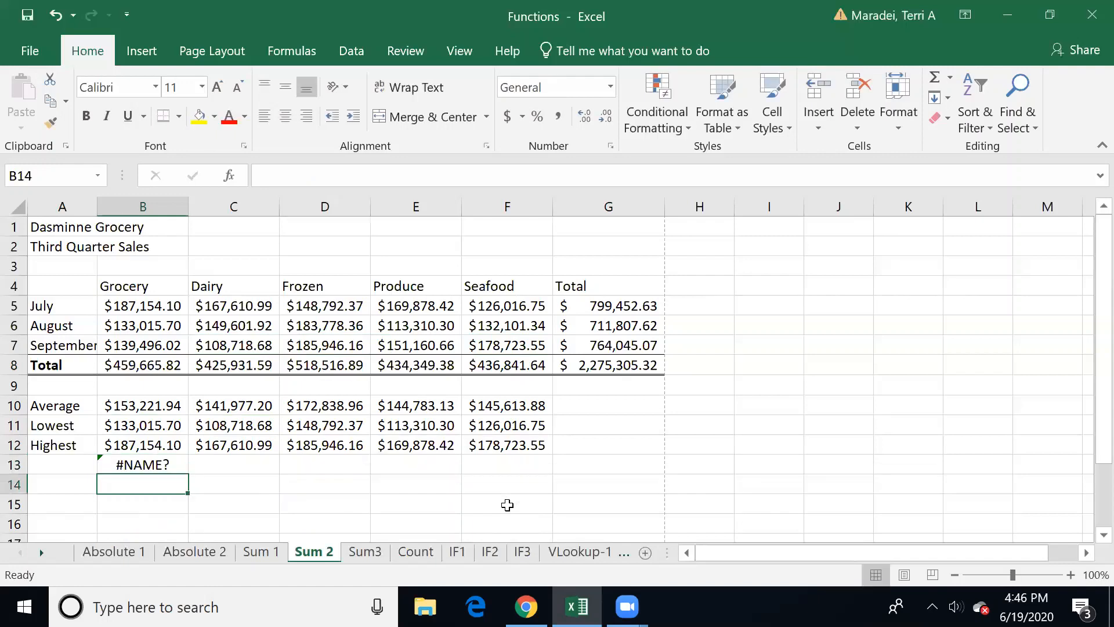
key("Up")
key("Delete")
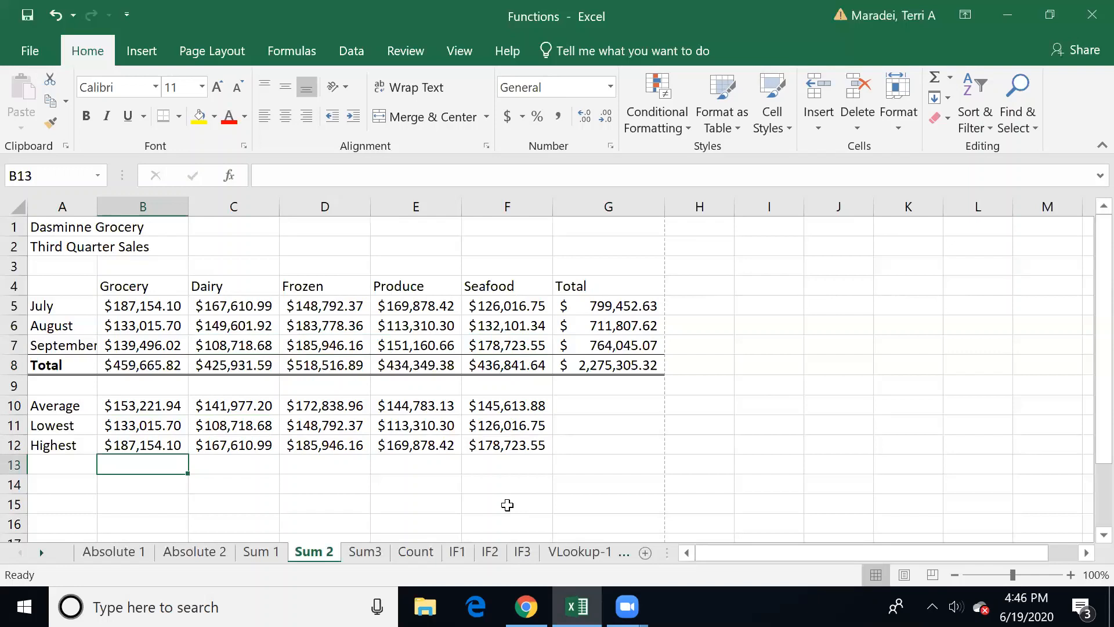
Enter the current date in I6 with =today() and the current date and time in I7 with =now()
key("Right")
key("Right")
key("Right")
key("Right")
key("Right")
key("Right")
key("Right")
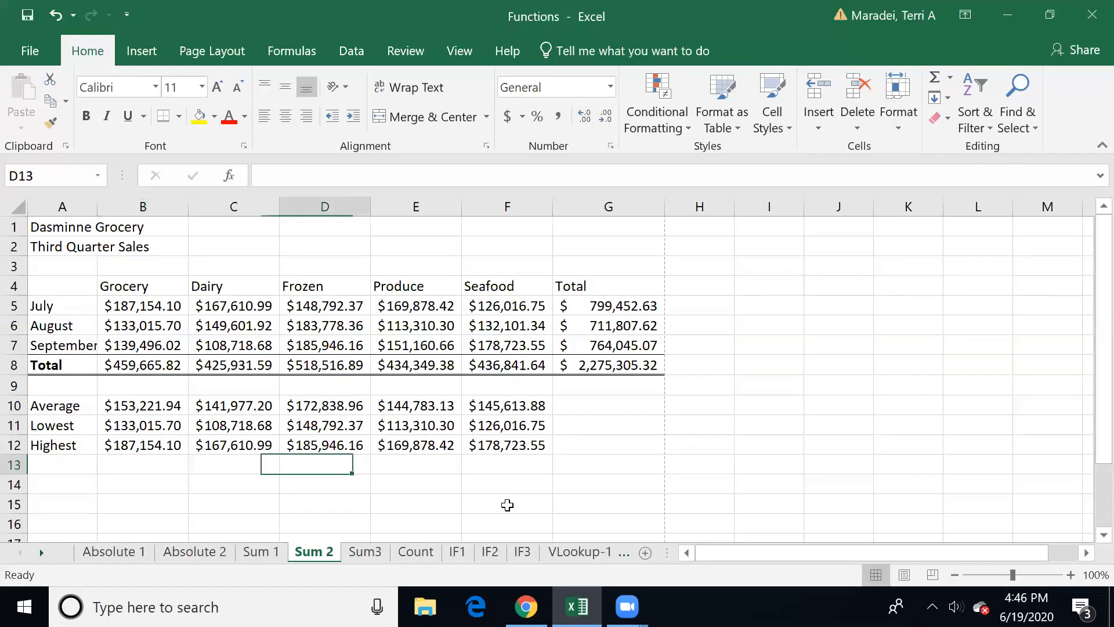
key("Up")
key("Up")
key("Up")
key("Up")
key("Up")
key("Up")
key("Up")
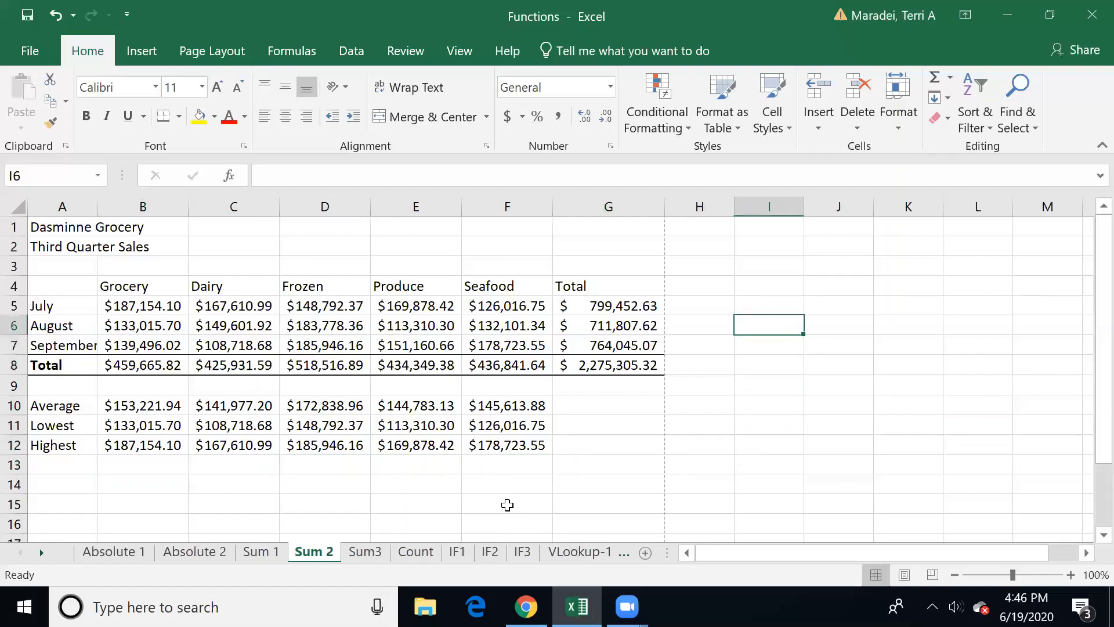
type("=toda")
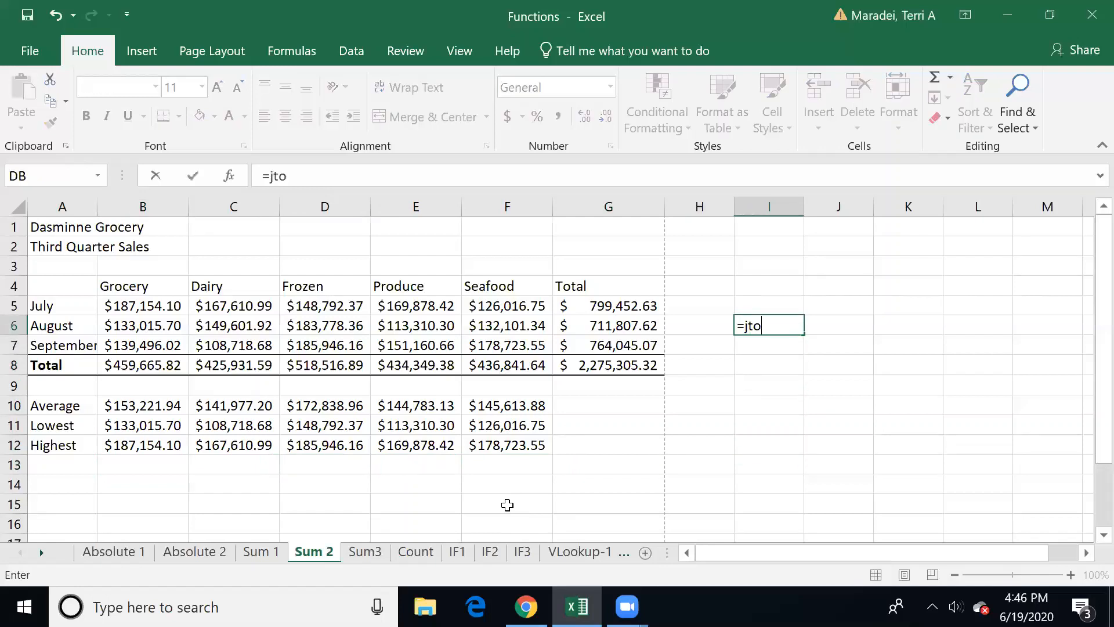
type("y(")
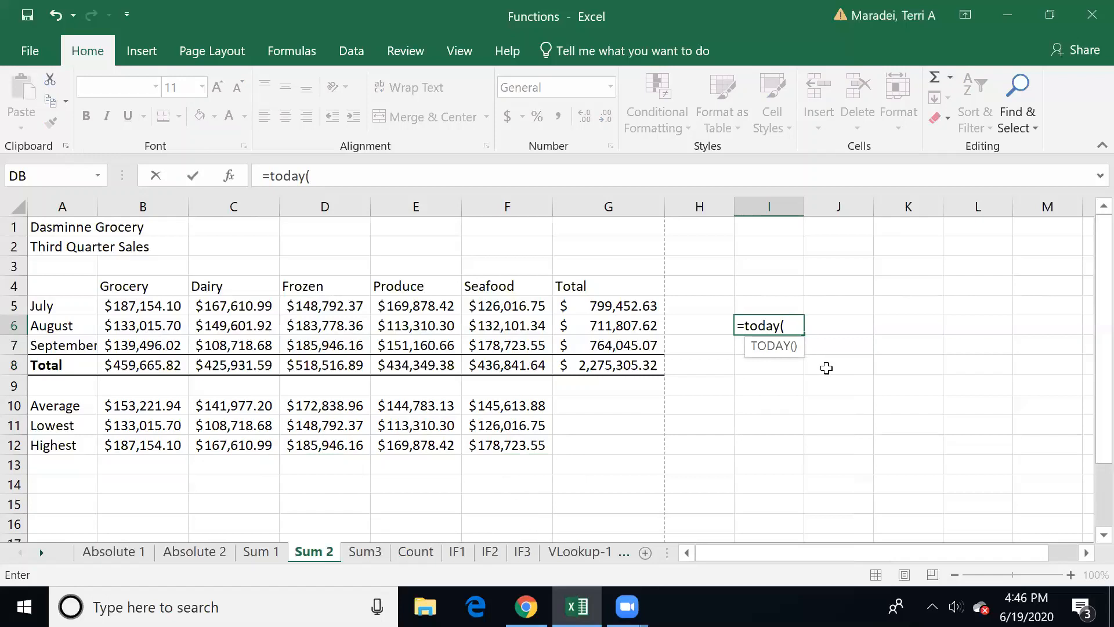
key("BackSpace")
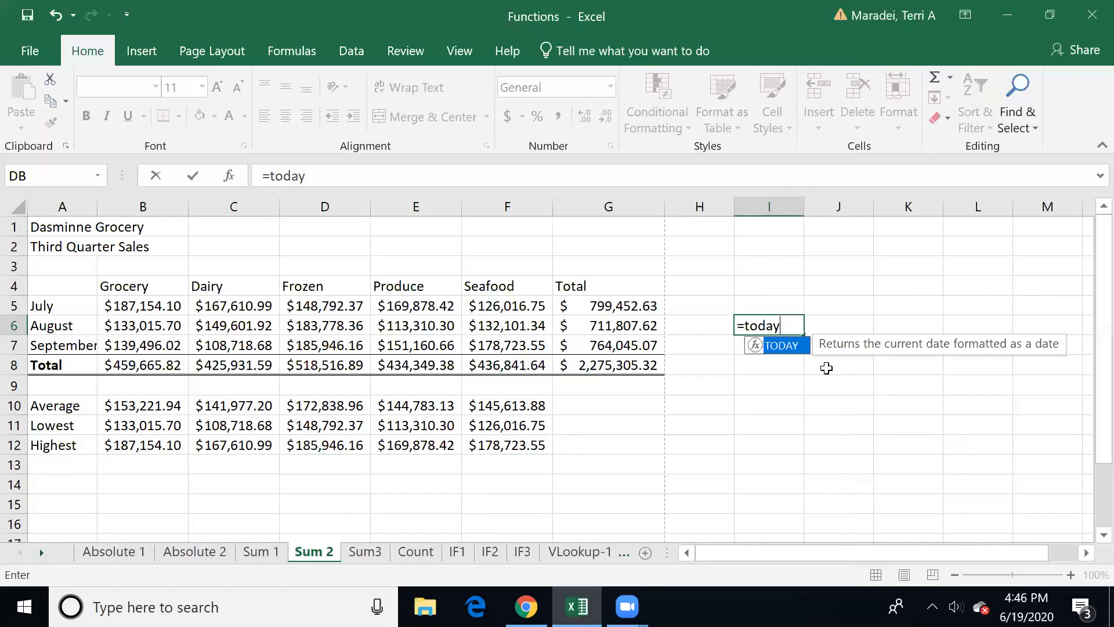
type("()")
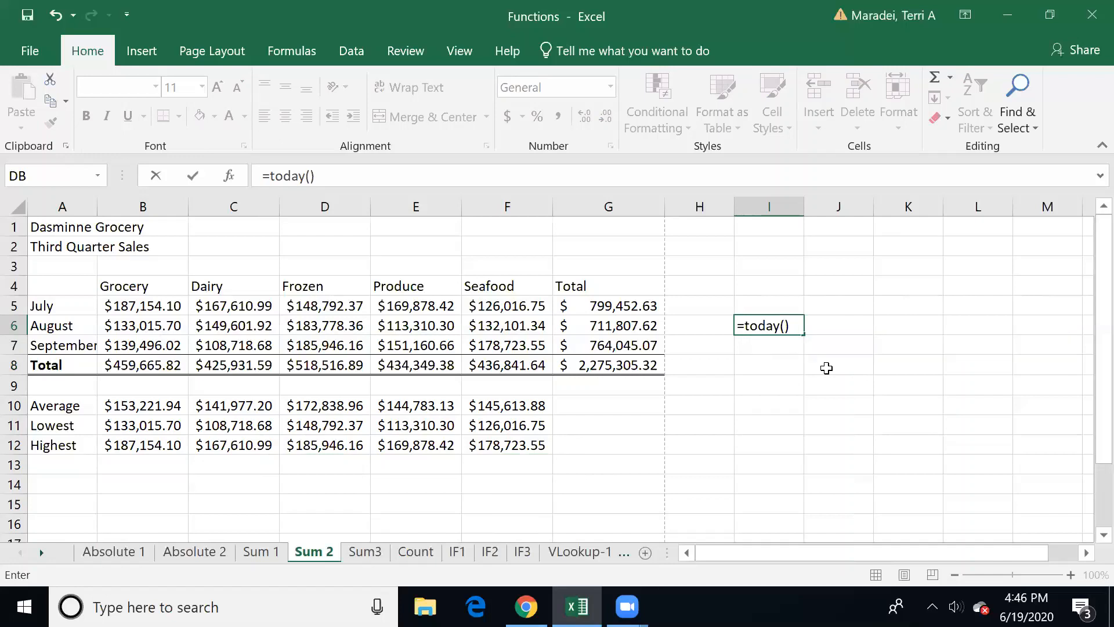
key("Return")
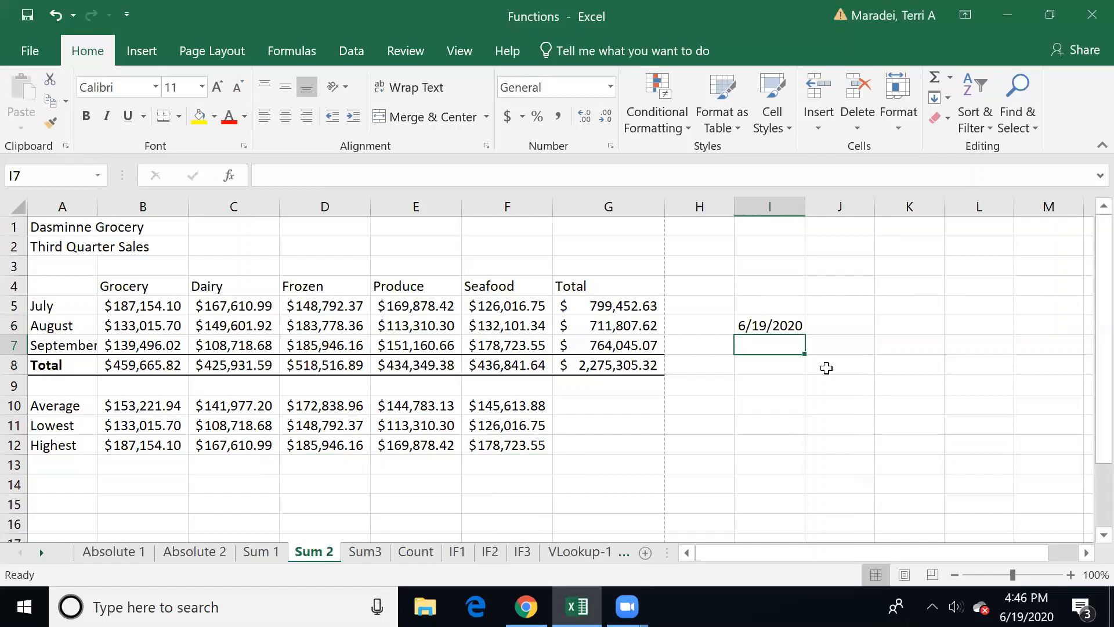
type("=now()")
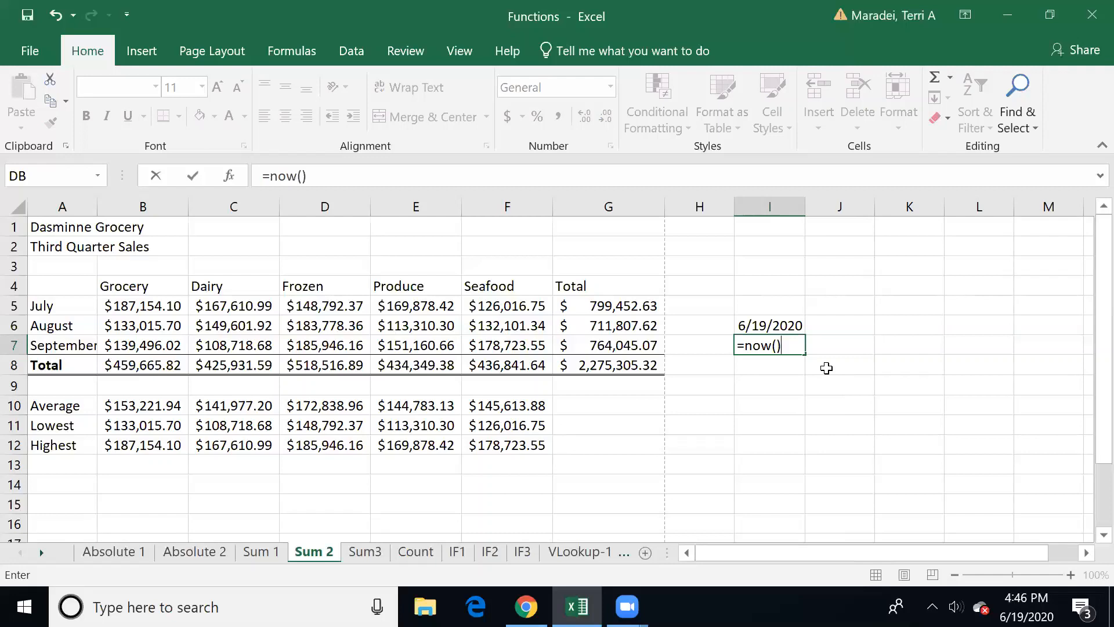
key("Return")
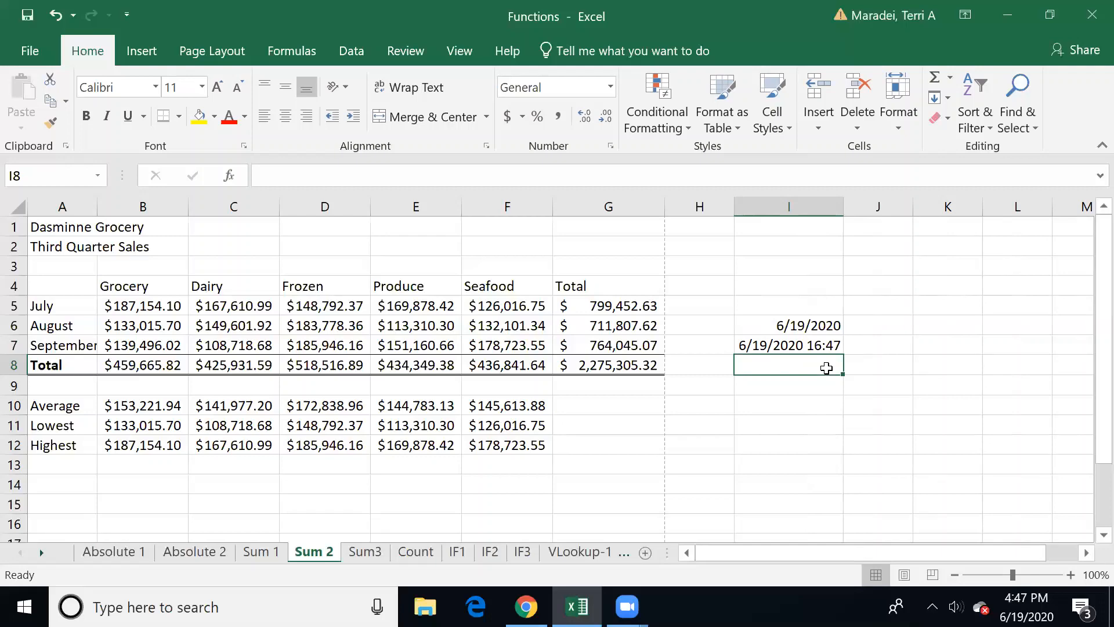
Open the Count sheet and go to the January heading in B1
left_click(420, 554)
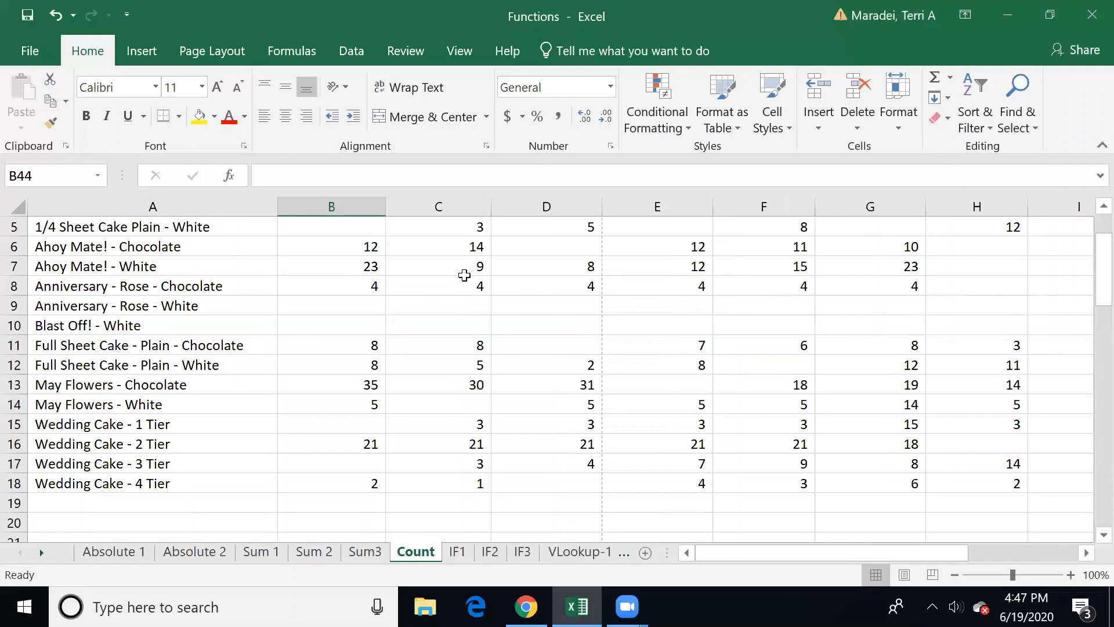
key("Up")
key("Up")
key("Up")
key("Up")
key("Up")
key("Up")
key("Up")
key("Up")
key("Up")
key("Up")
key("Up")
key("Up")
key("Up")
key("Up")
key("Up")
key("Up")
key("Up")
key("Up")
key("Up")
key("Up")
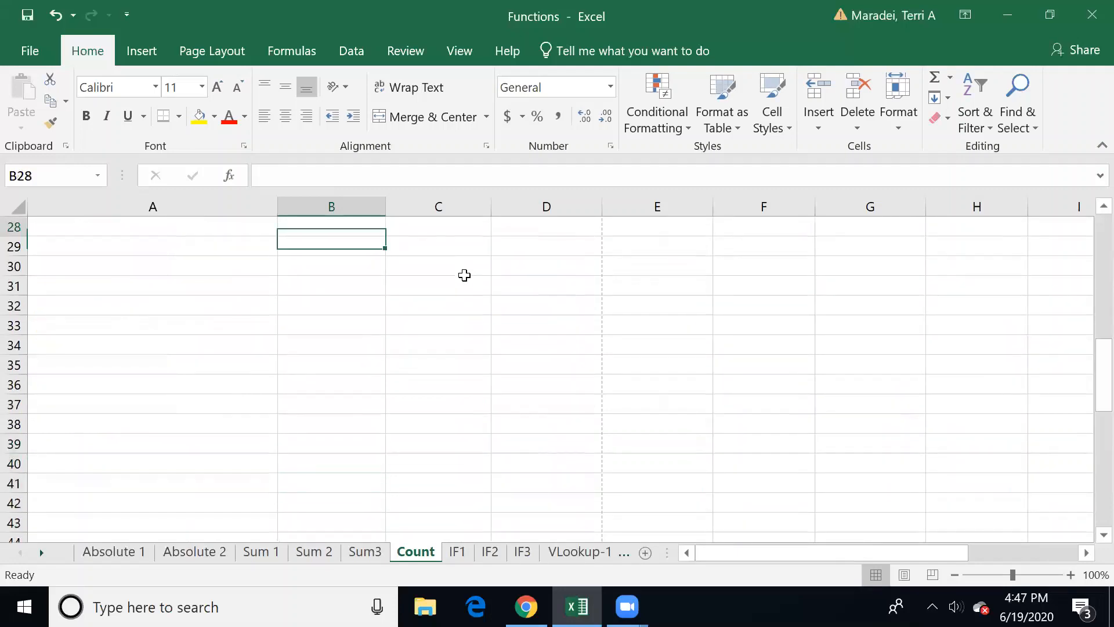
key("Up")
key("Up")
key("Up")
key("Up")
key("Up")
key("Up")
key("Up")
key("Up")
key("Up")
key("Up")
key("Up")
key("Up")
key("Up")
key("Up")
key("Up")
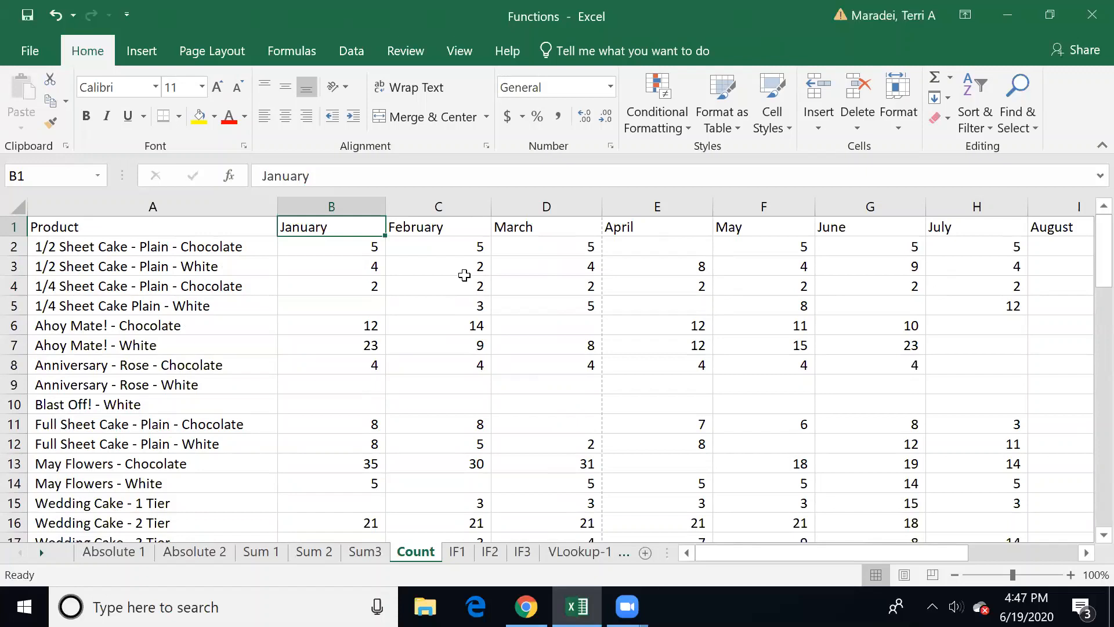
Examine the filled and blank January quantities for the cake products down to the rows below the table
key("Down")
key("Down")
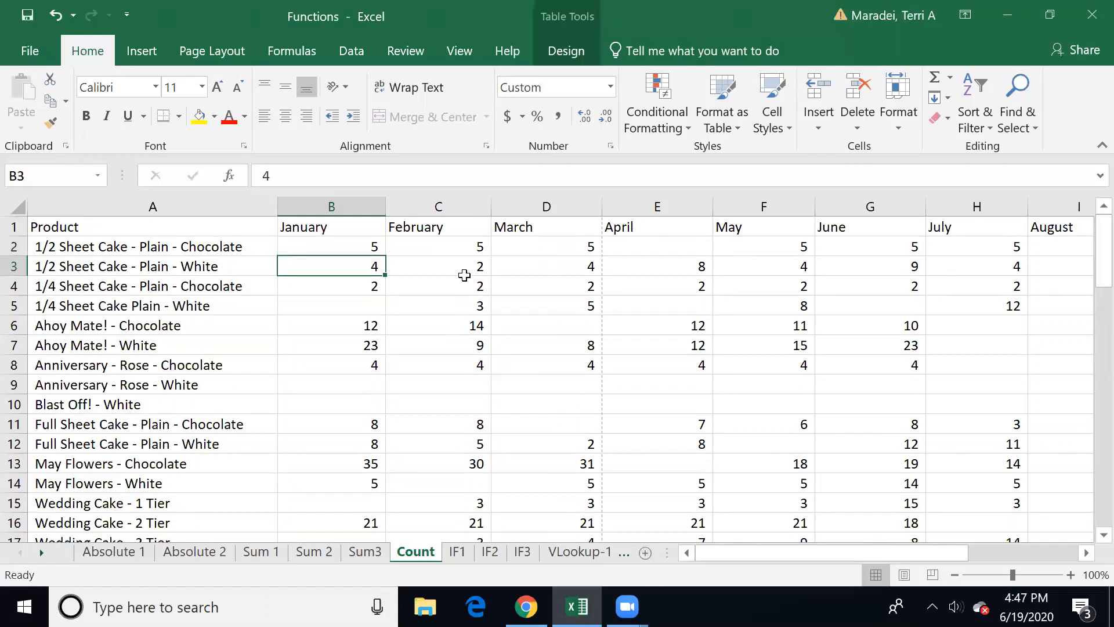
key("Left")
key("Up")
key("Right")
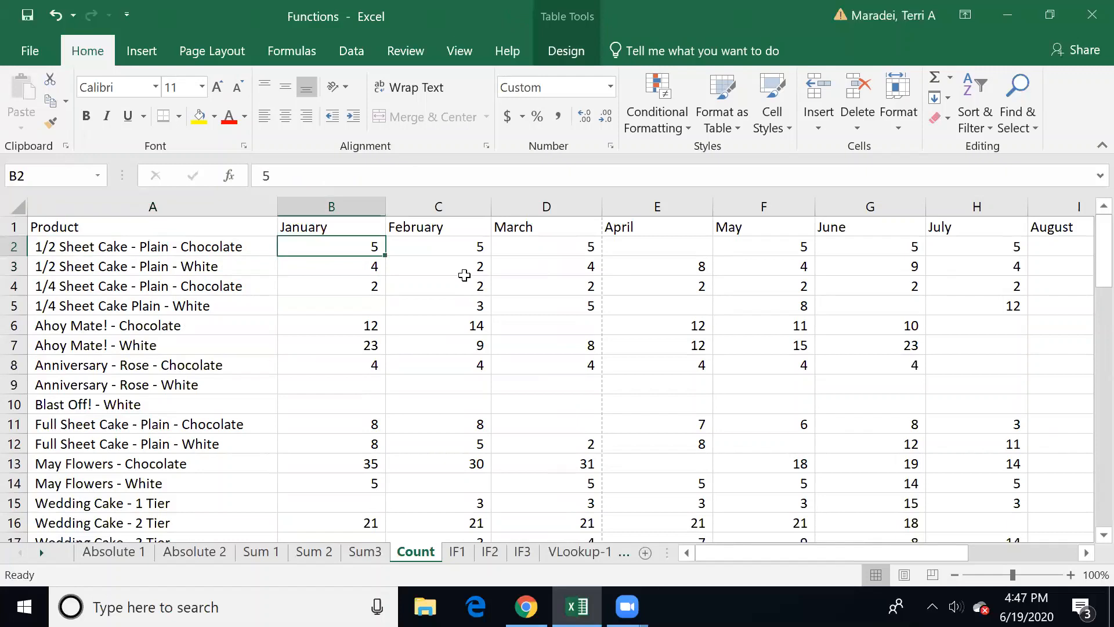
key("Down")
key("Down")
key("Down")
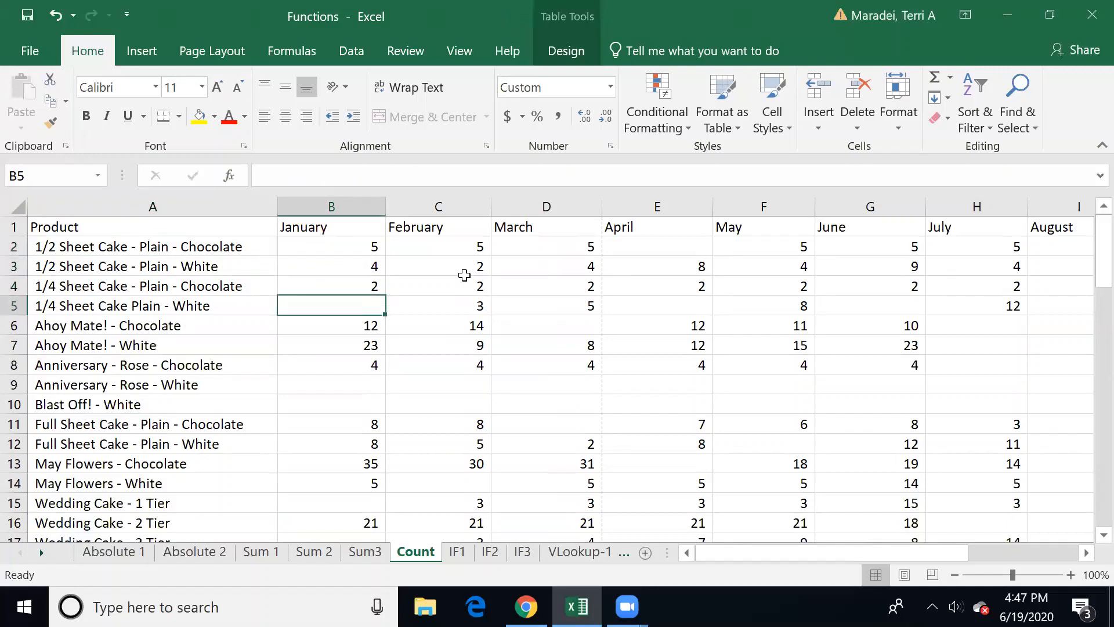
key("Down")
key("Down")
key("Down")
key("Down")
key("Down")
key("Down")
key("Down")
key("Down")
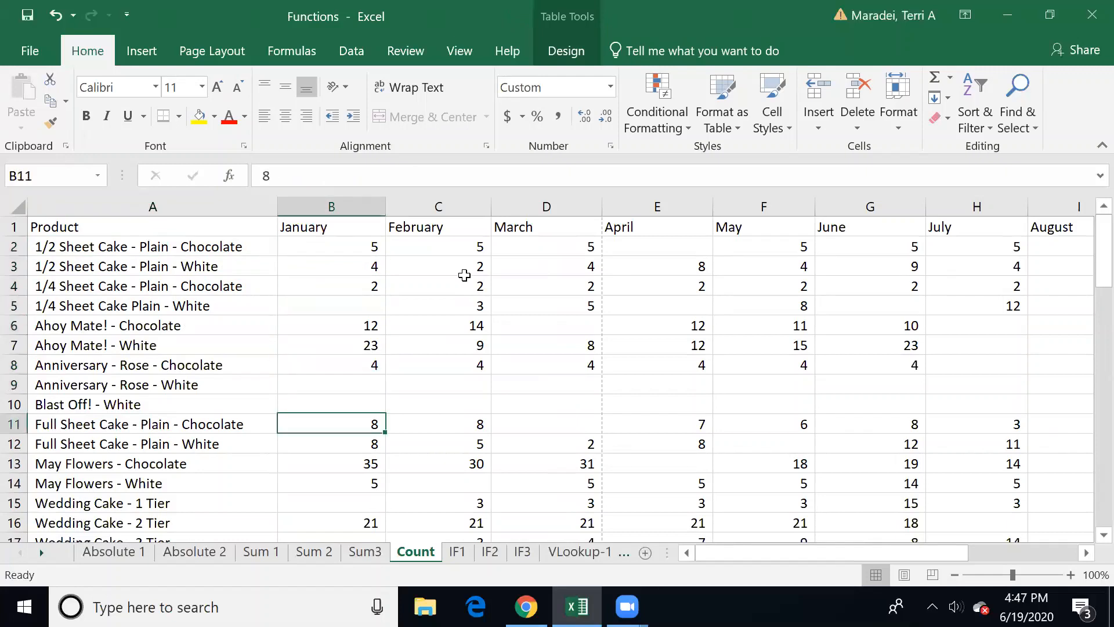
key("Down")
key("Up")
key("Up")
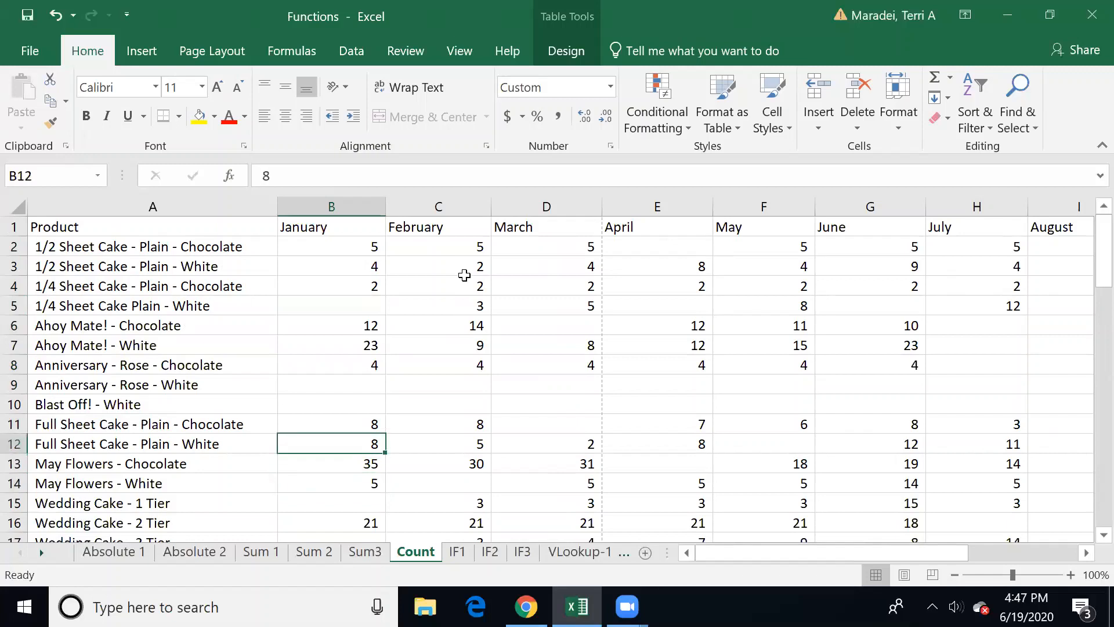
key("Right")
key("Up")
key("Left")
key("Left")
key("Up")
key("Up")
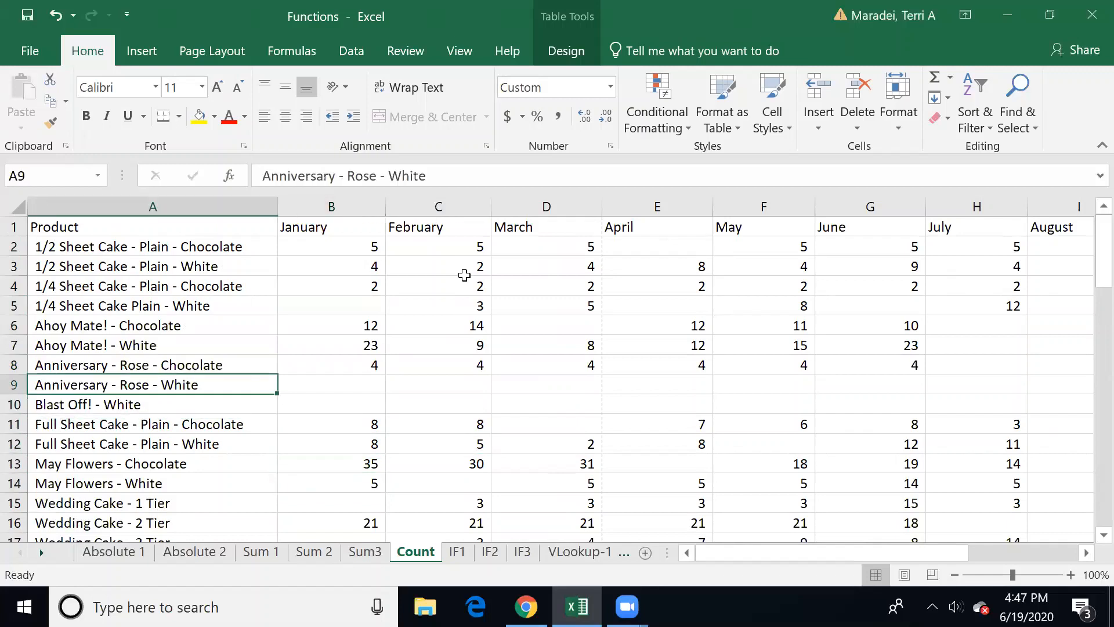
key("Right")
key("Down")
key("Down")
key("Down")
key("Down")
key("Down")
key("Down")
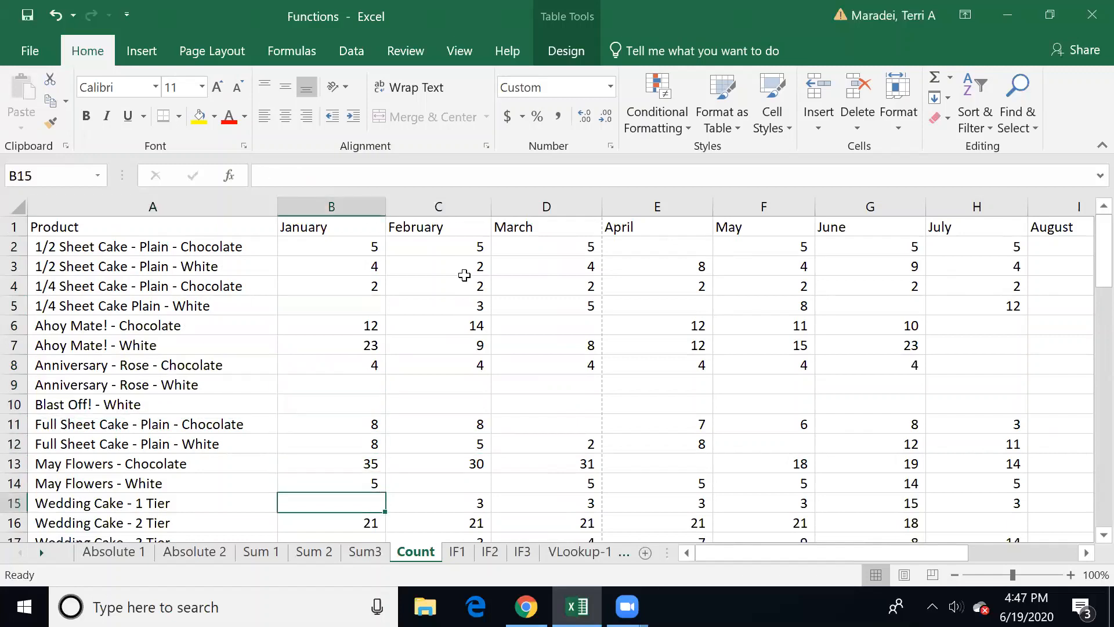
key("Down")
key("Down")
key("Down")
key("Down")
key("Down")
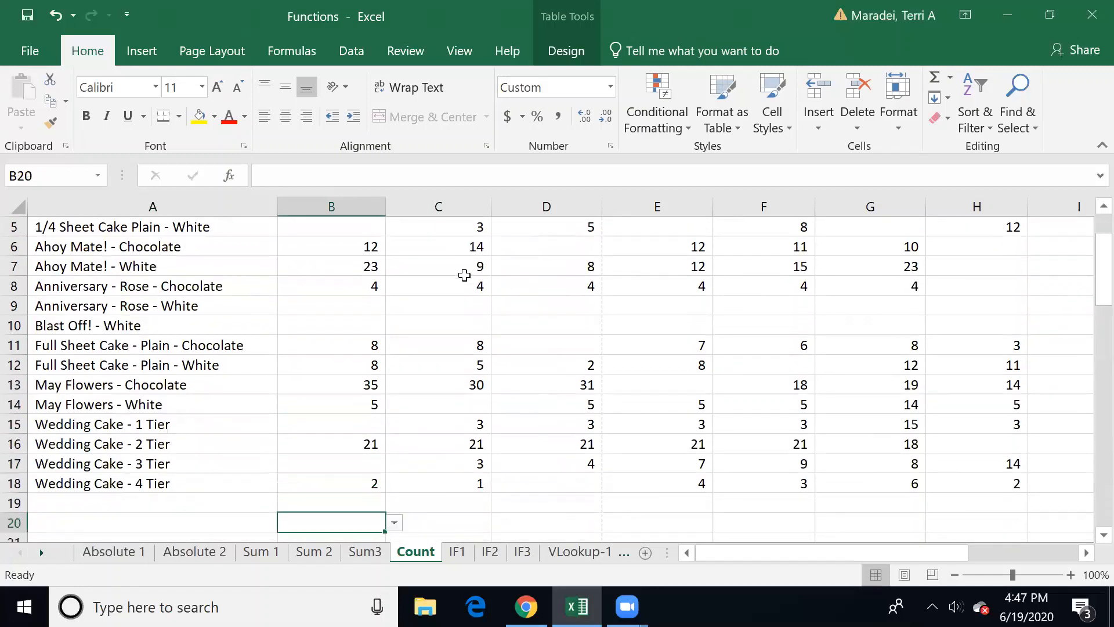
key("Up")
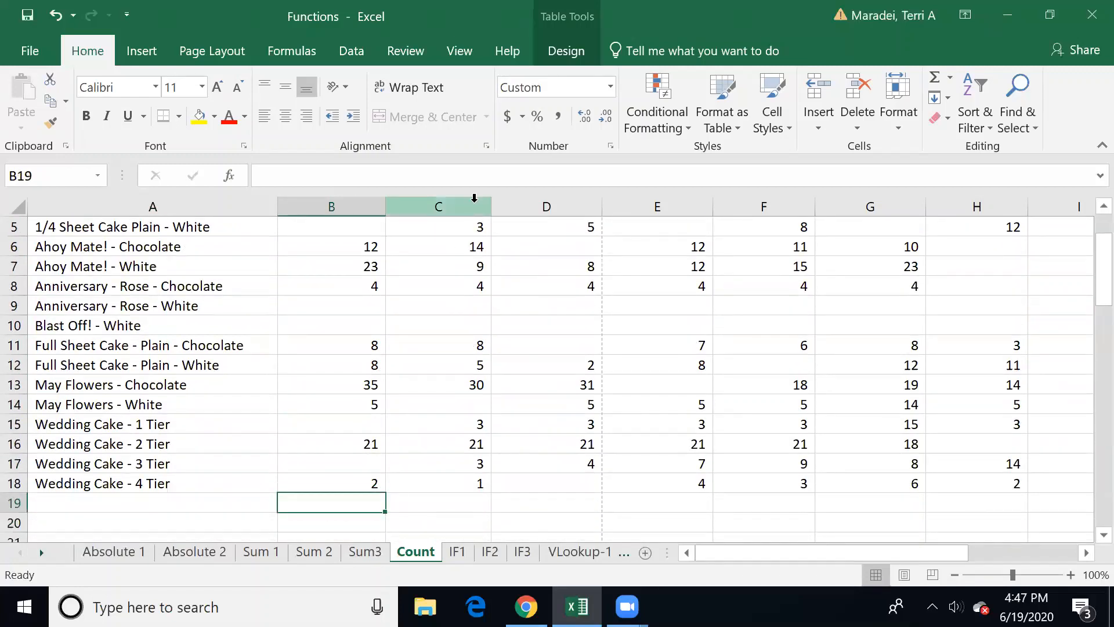
type("=count")
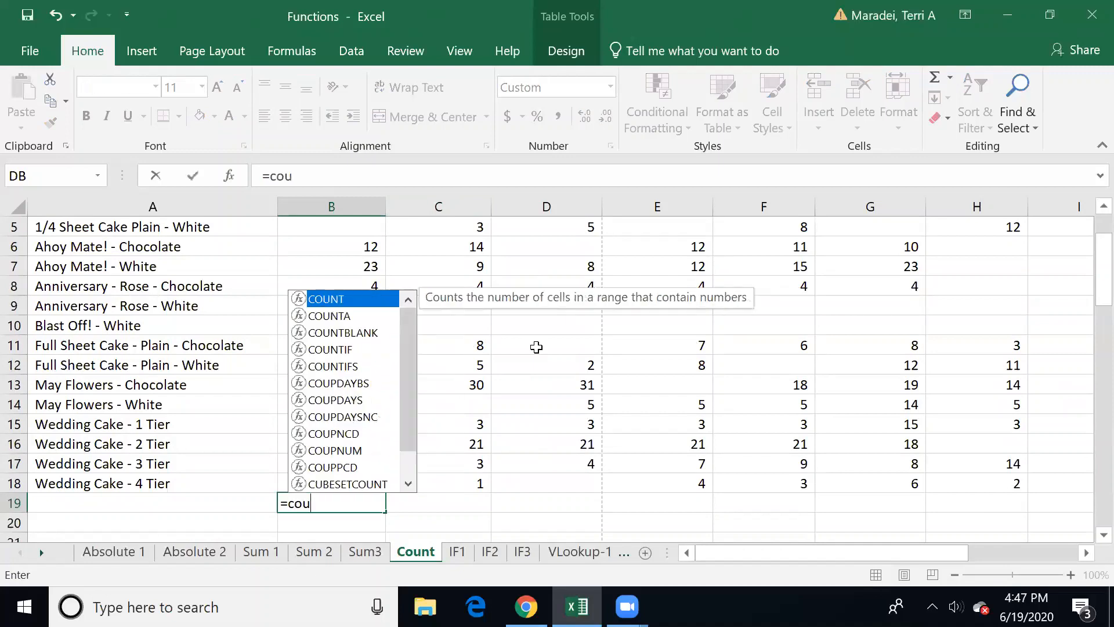
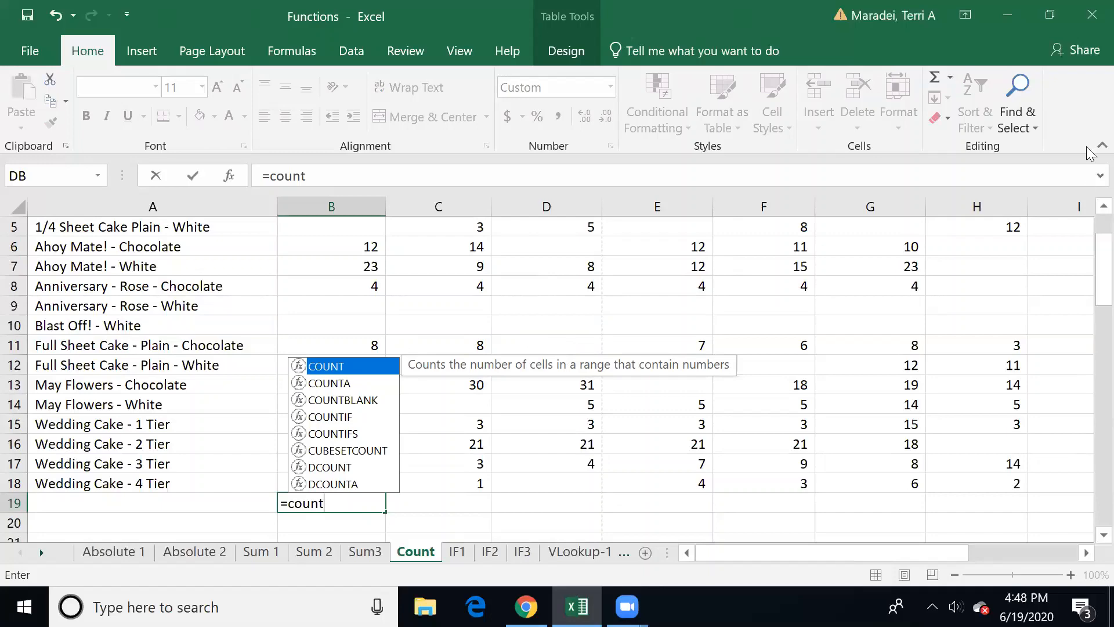
left_click_drag(1101, 259, 1084, 228)
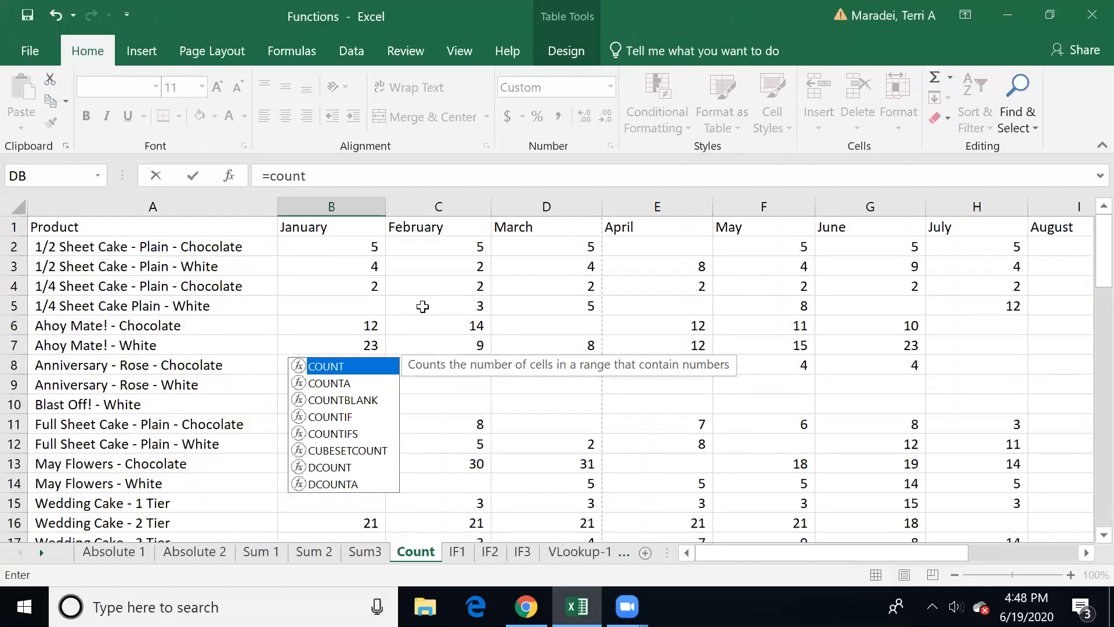
left_click_drag(356, 249, 347, 341)
key("Escape")
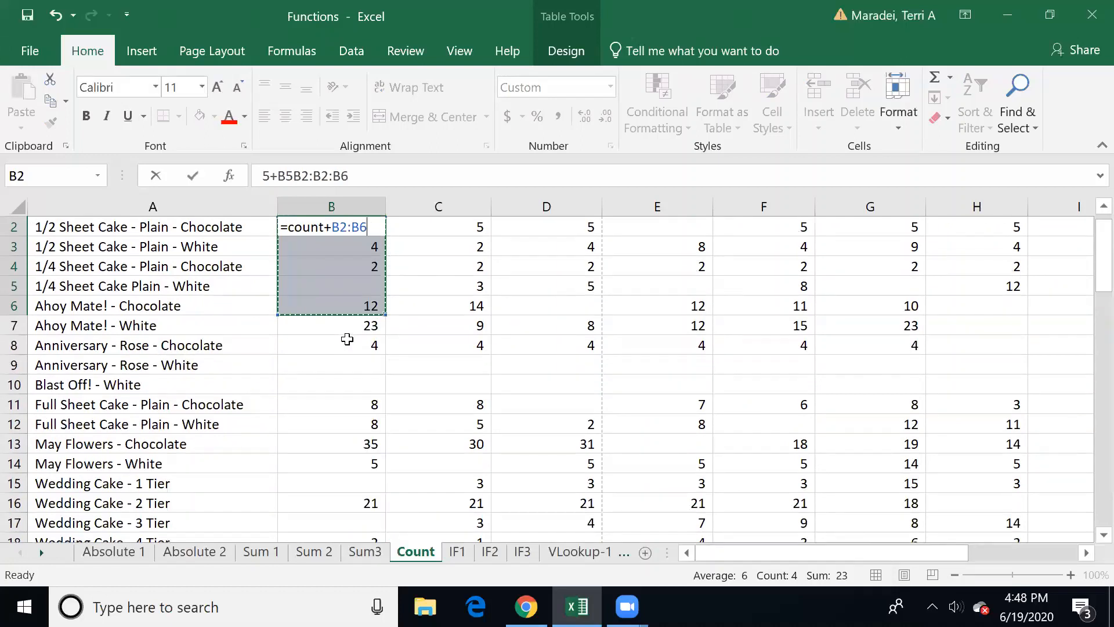
key("BackSpace")
key("Escape")
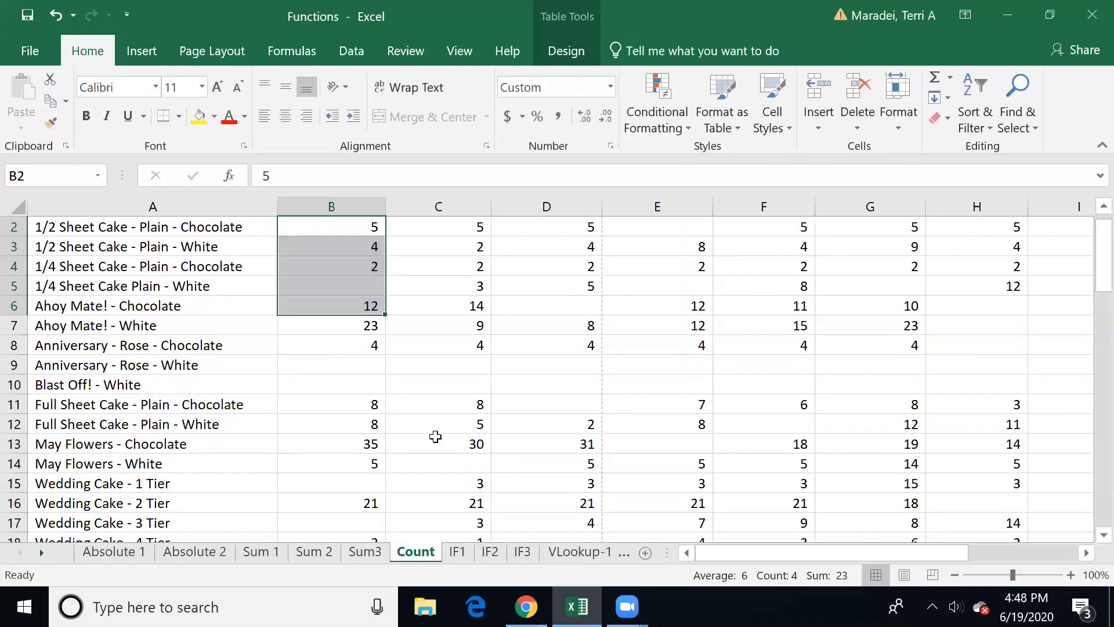
Correct the formula in B19 to =count(B2:B18) so it counts the January quantities
key("Down")
key("Down")
key("Down")
key("Down")
key("Down")
key("Down")
key("Down")
key("Down")
key("Down")
key("Down")
key("Down")
key("Down")
key("Down")
key("Down")
key("Down")
key("Down")
key("Down")
key("Down")
key("Down")
key("Down")
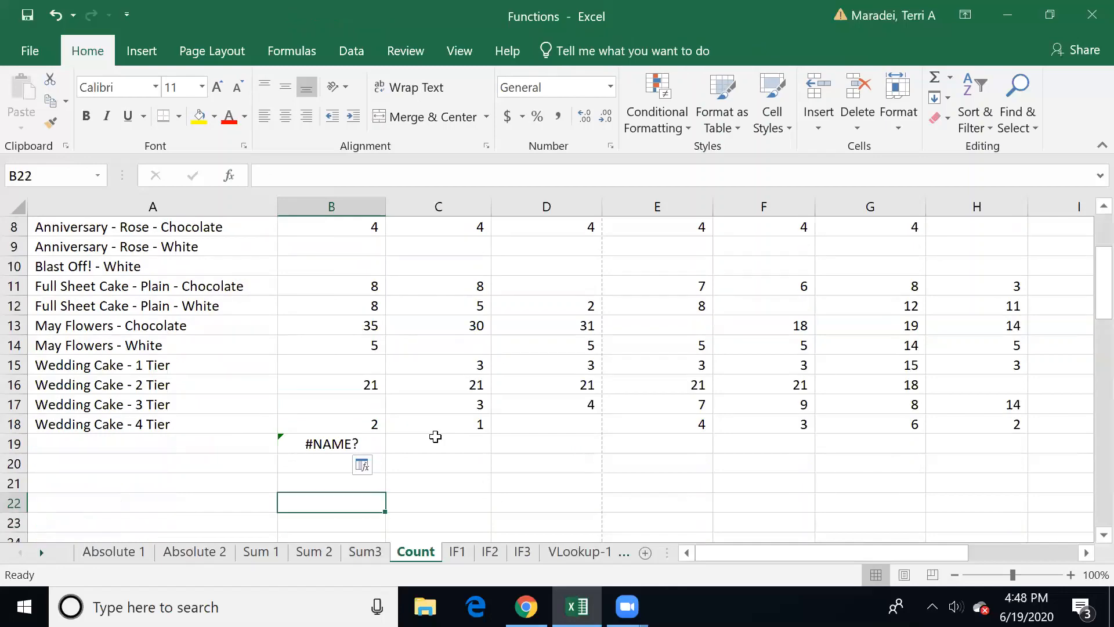
key("Up")
key("Up")
key("Up")
key("F2")
key("BackSpace")
key("BackSpace")
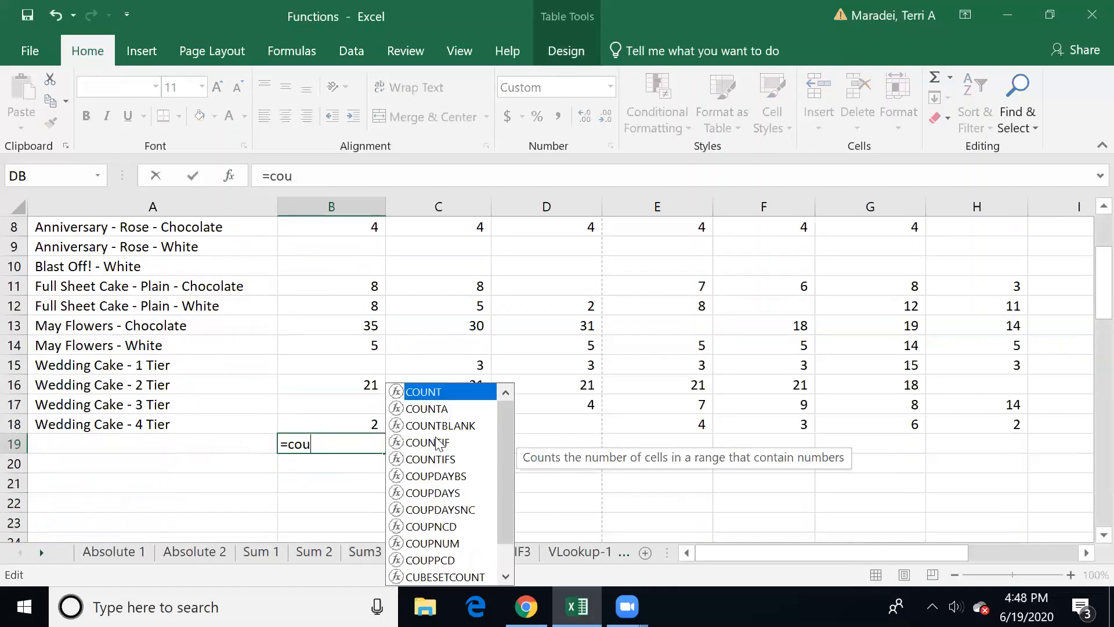
type("nt(")
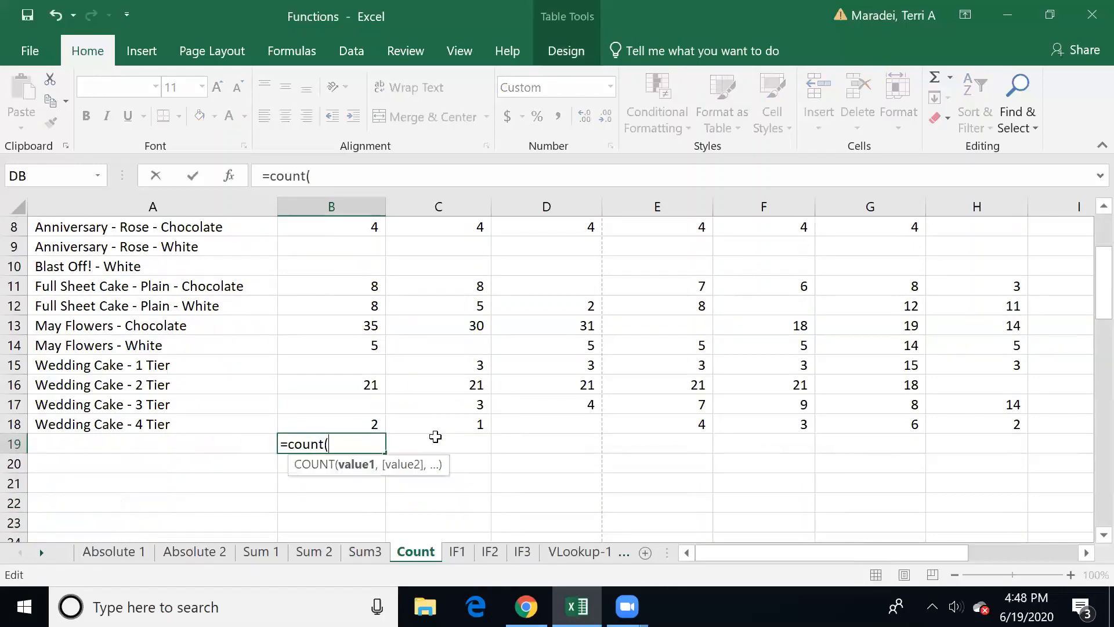
left_click_drag(370, 420, 351, 246)
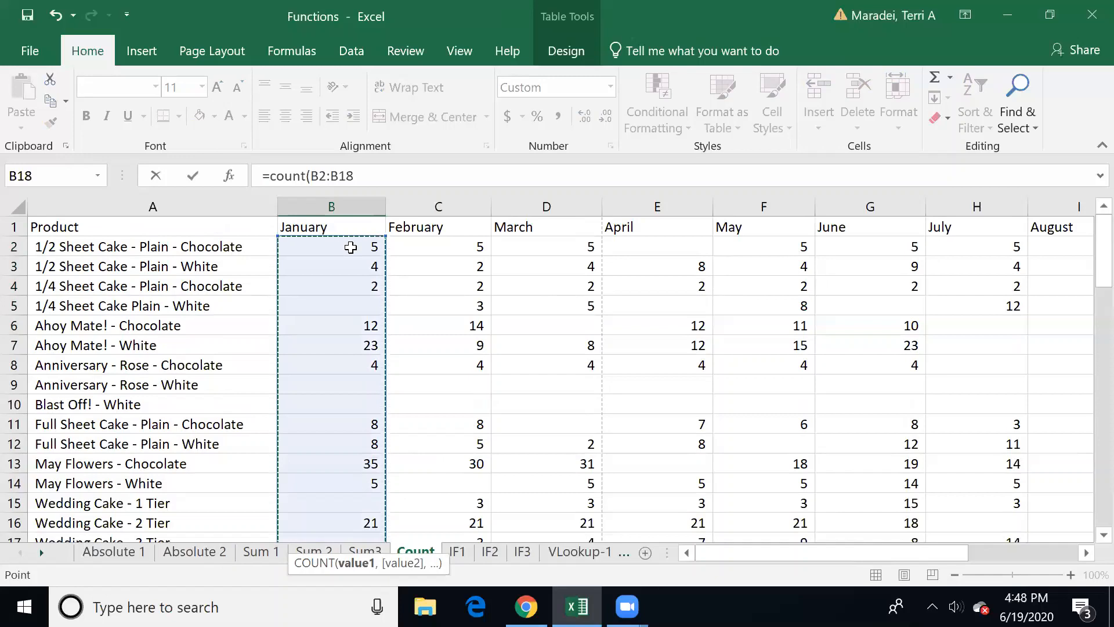
type(")")
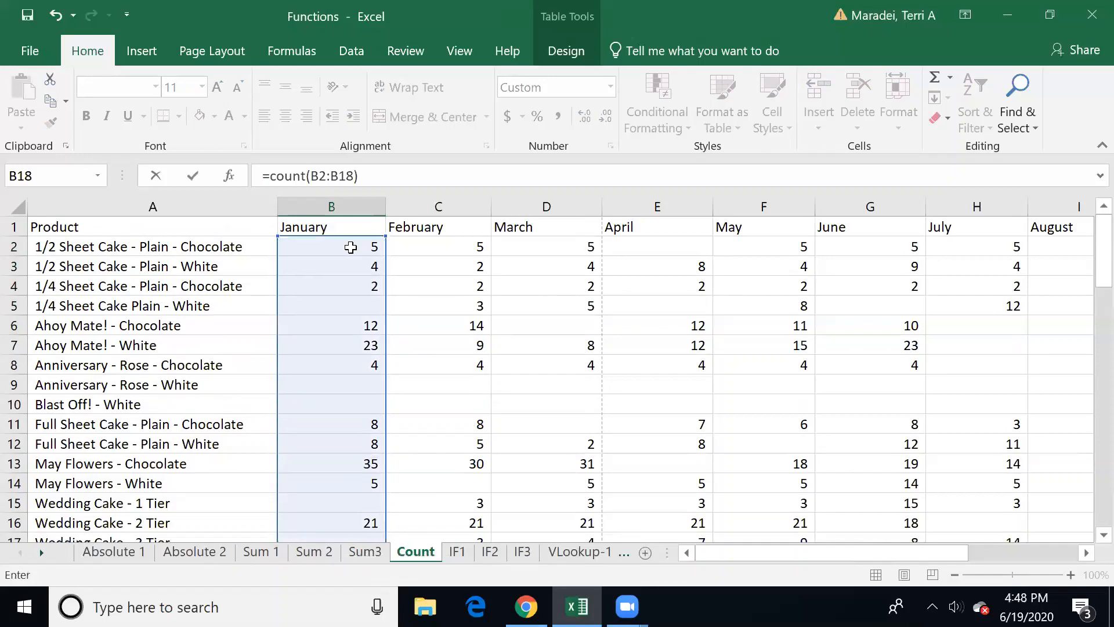
key("Return")
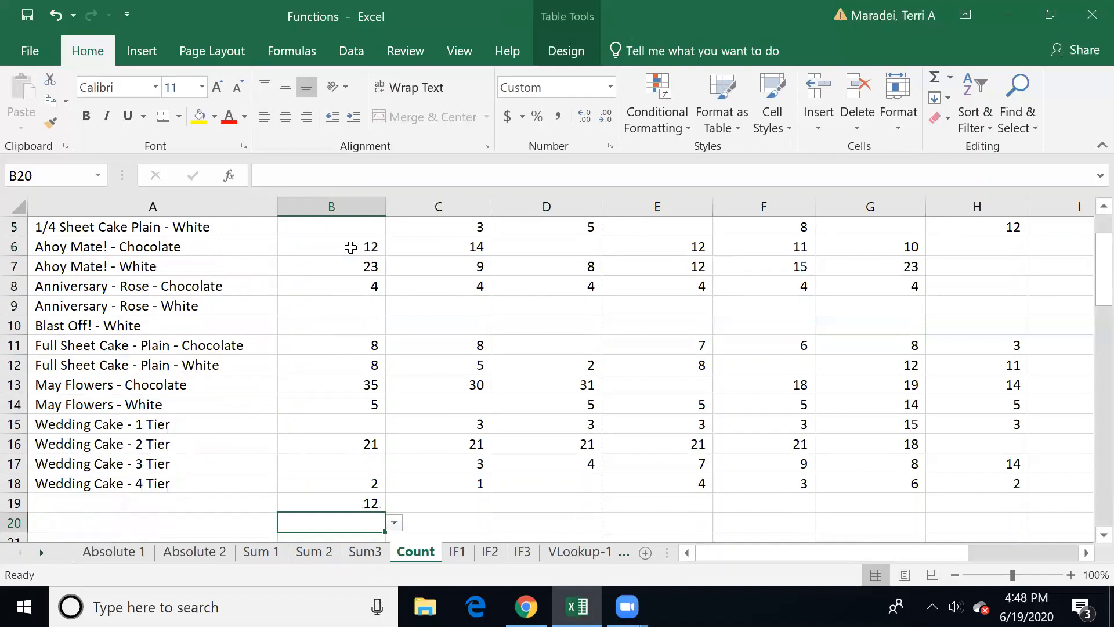
Review the product names in column A against the January count in B19
key("Up")
key("Left")
key("Up")
key("Up")
key("Up")
key("Up")
key("Up")
key("Up")
key("Up")
key("Up")
key("Up")
key("Up")
key("Up")
key("Up")
key("Up")
key("Up")
key("Up")
key("Up")
key("Up")
key("Up")
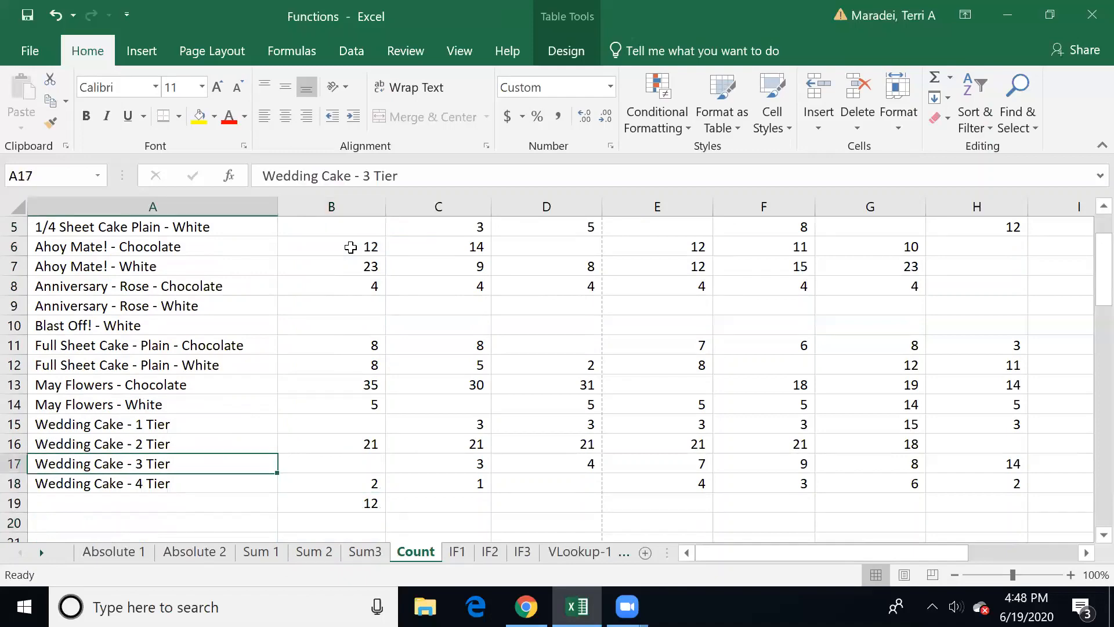
key("Down")
key("Up")
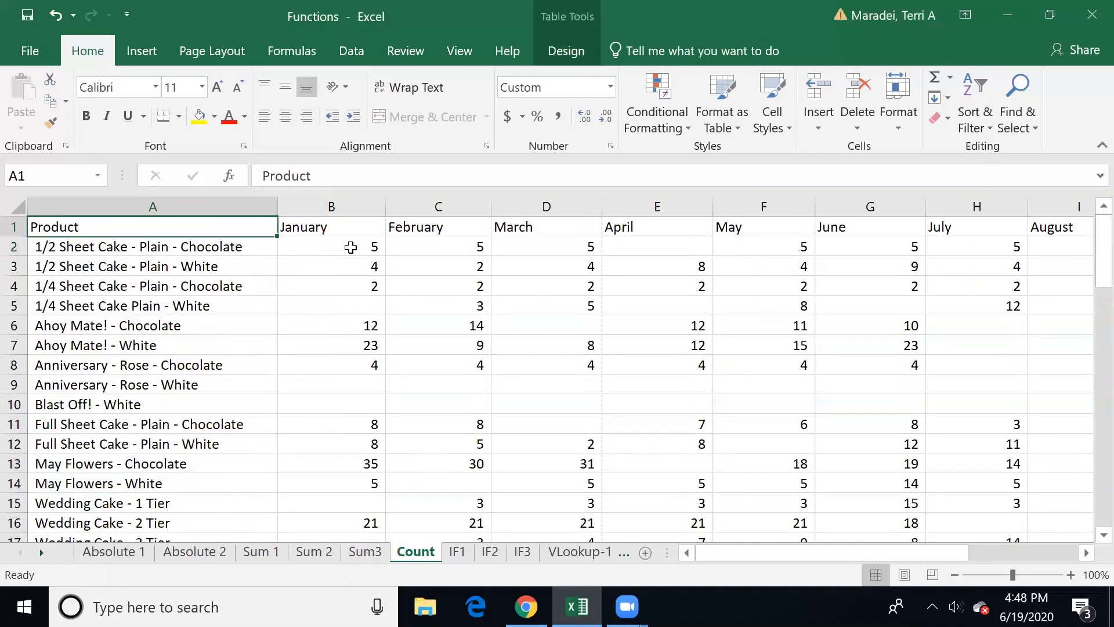
key("Down")
key("Down")
key("Down")
key("Down")
key("Down")
key("Down")
key("Down")
key("Down")
key("Down")
key("Down")
key("Down")
key("Down")
key("Down")
key("Down")
key("Down")
key("Down")
key("Down")
key("Down")
key("Down")
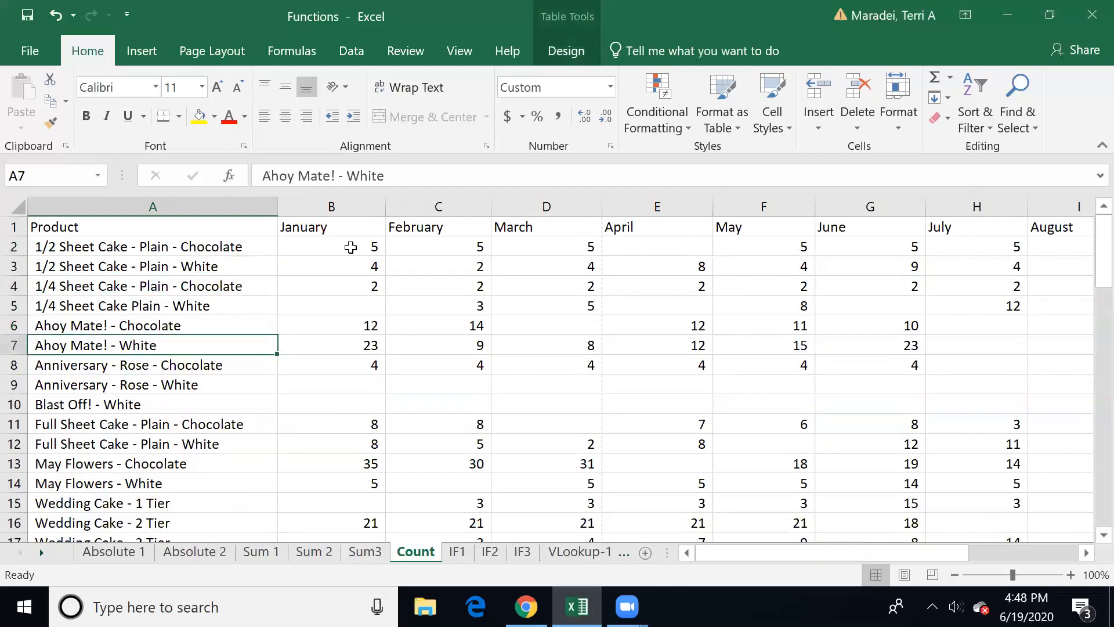
key("Up")
key("Up")
key("Right")
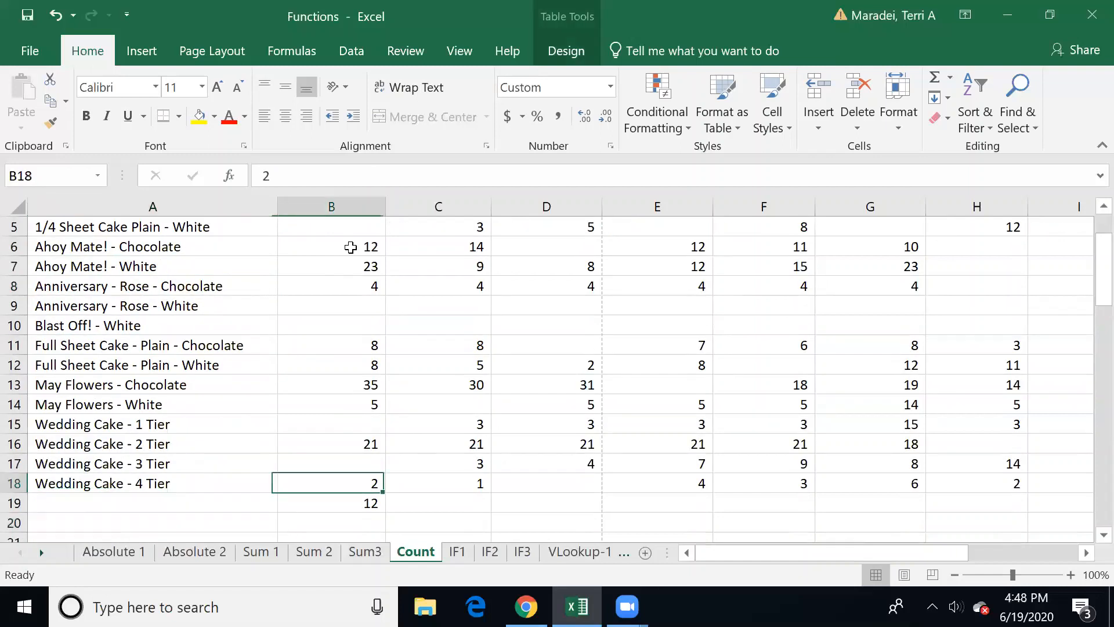
key("Down")
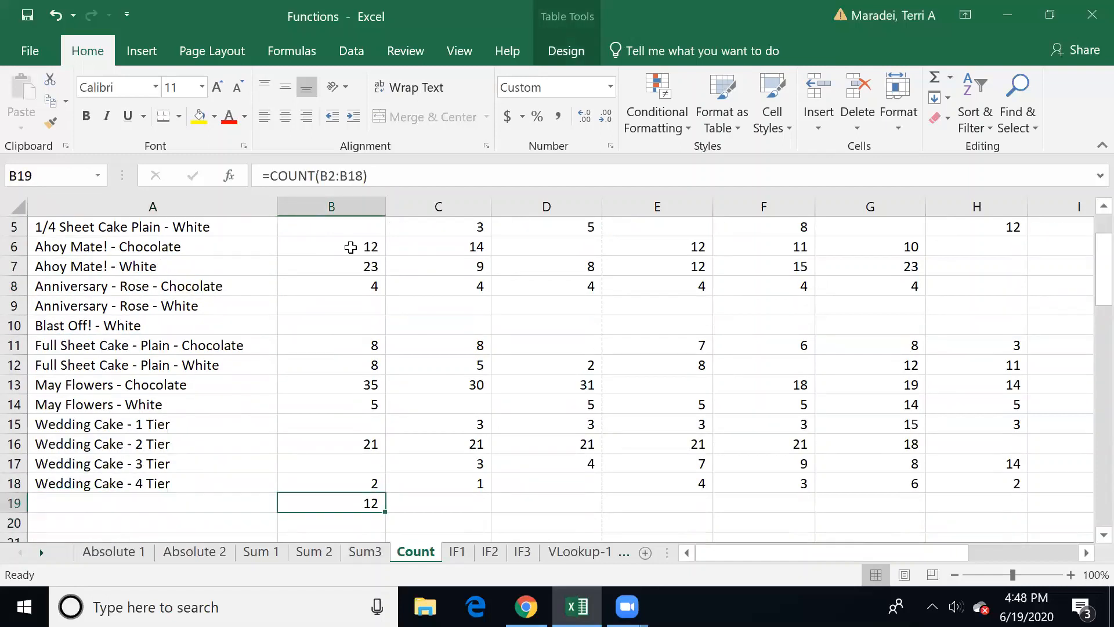
Examine which cake products have blank or filled January quantities, from Wedding Cake - 4 Tier up to the Ahoy Mate! rows
key("Up")
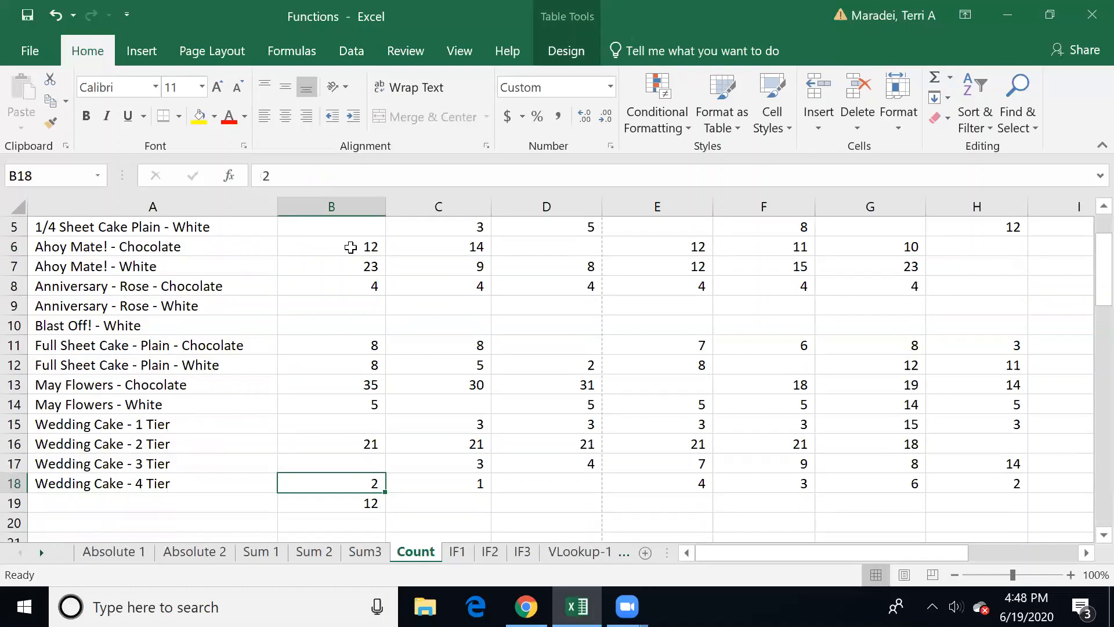
key("Up")
key("Left")
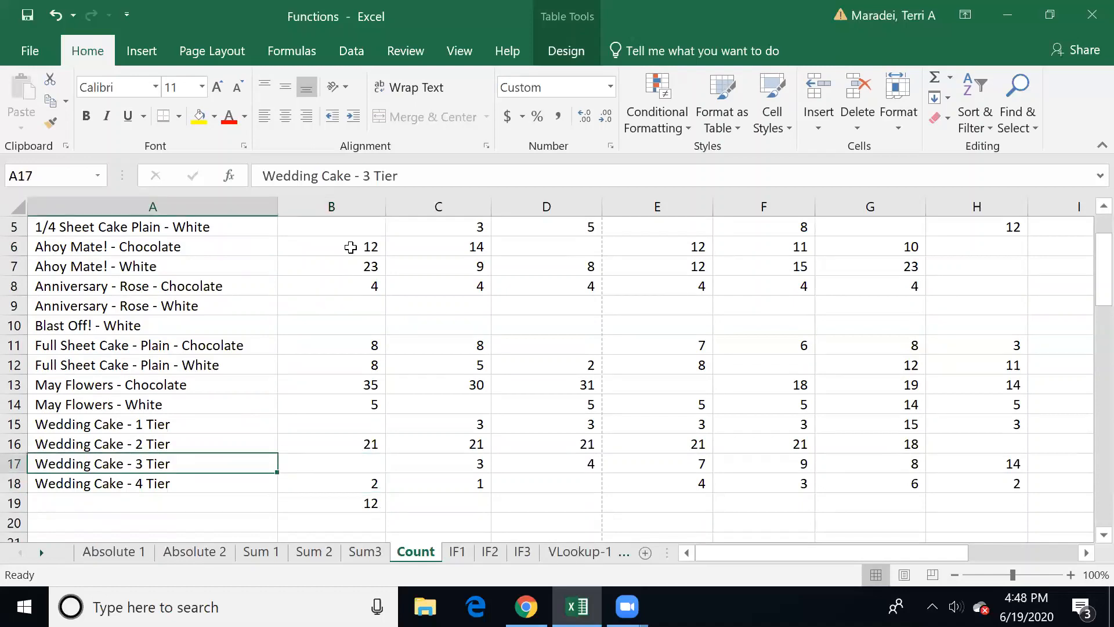
key("Right")
key("Up")
key("Up")
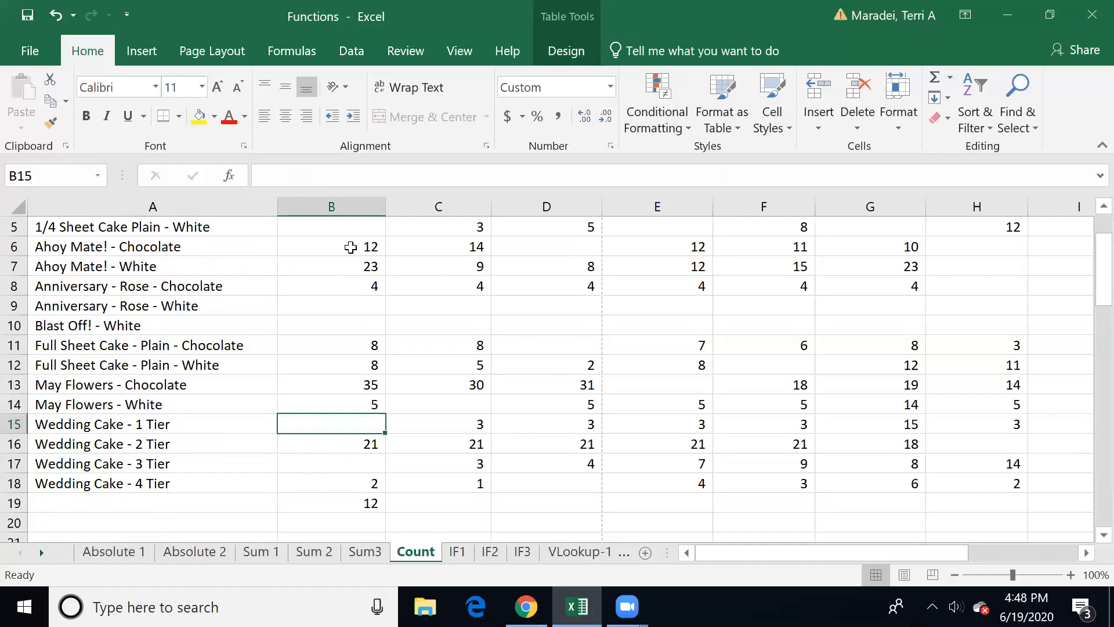
key("Left")
key("Right")
key("Up")
key("Up")
key("Up")
key("Up")
key("Up")
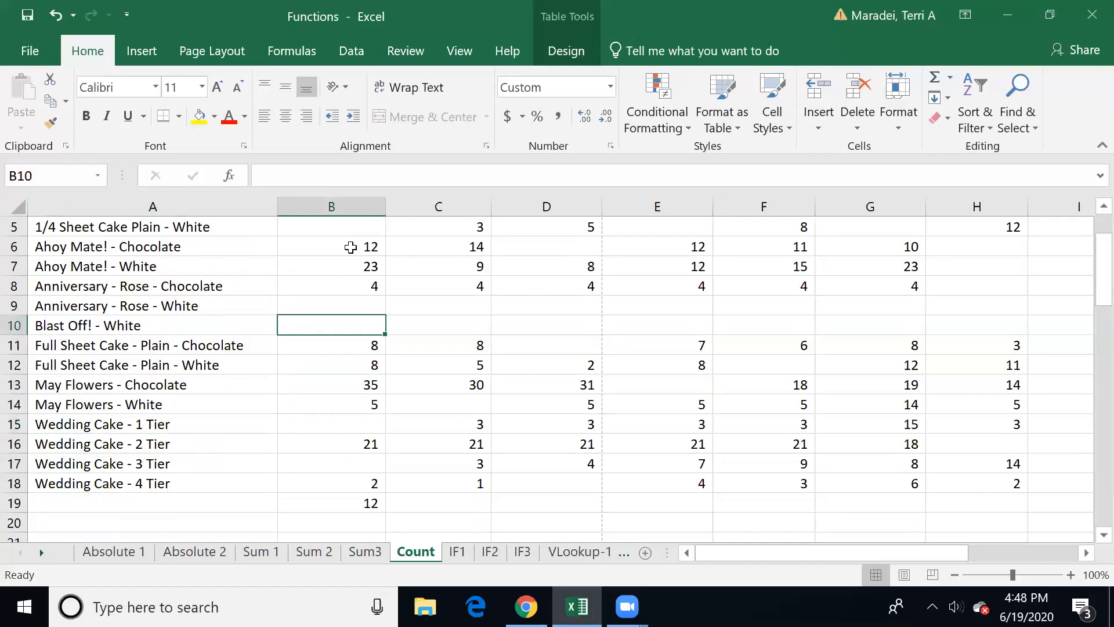
key("Up")
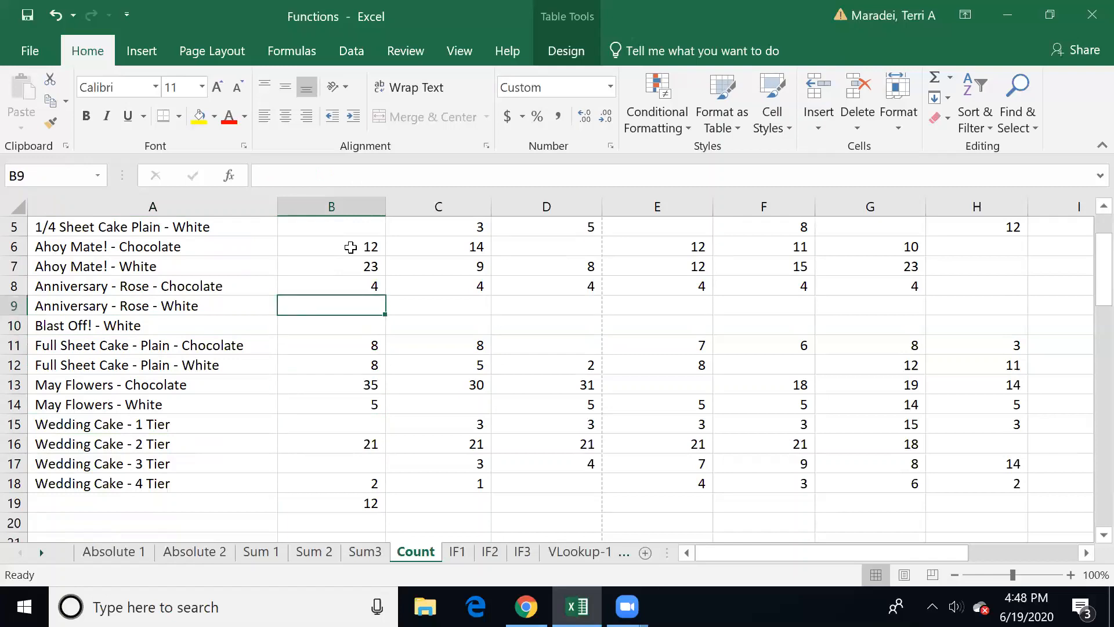
key("Up")
key("Up")
key("Down")
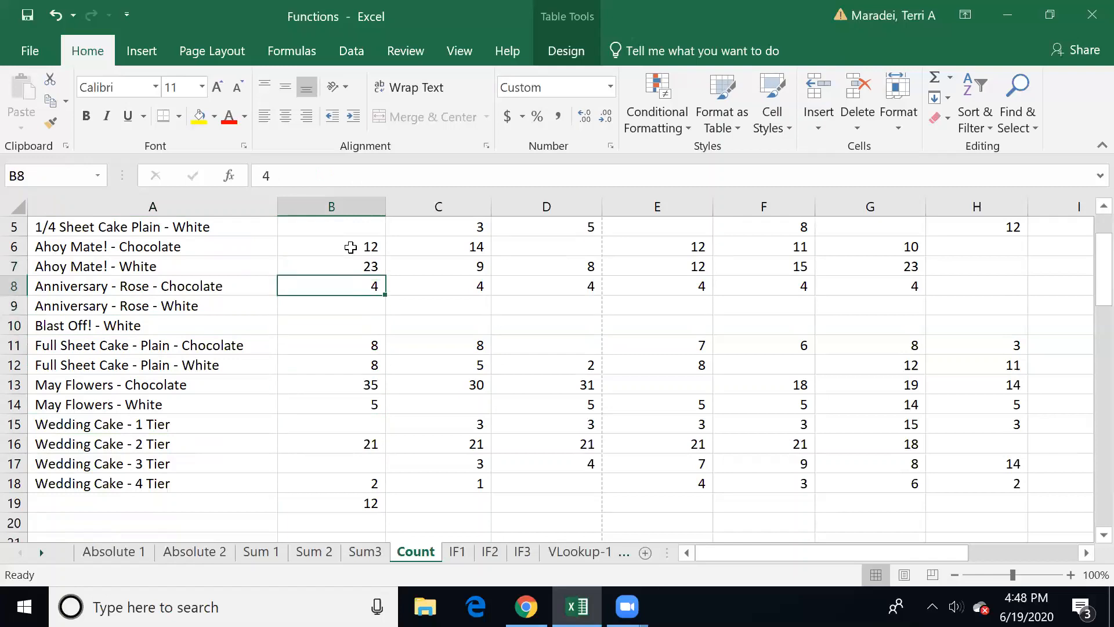
key("Down")
key("Down")
key("Down")
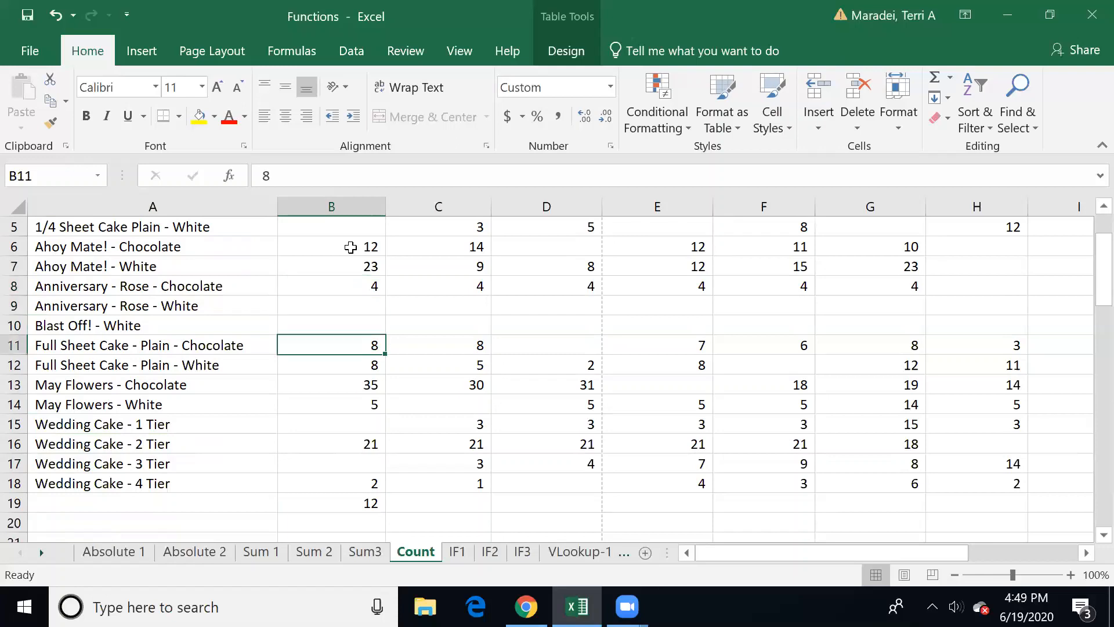
key("Down")
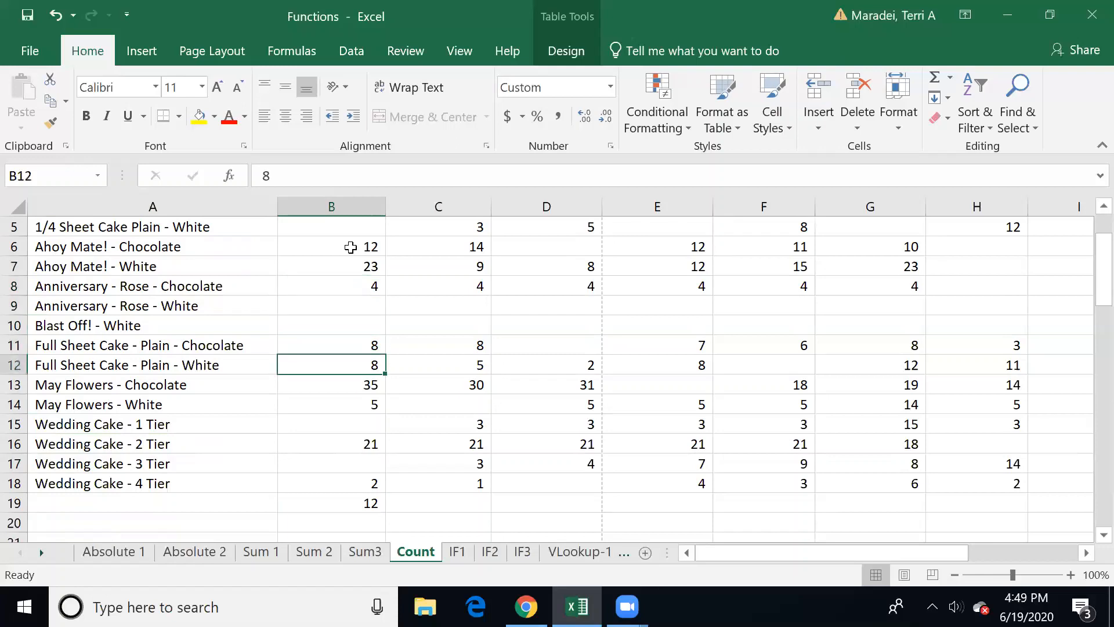
Label the count row "Number of Products sold" in A19 and make the label bold
key("Down")
key("Down")
key("Down")
key("Down")
key("Down")
key("Down")
key("Down")
key("Down")
key("Down")
key("Up")
key("Up")
key("Left")
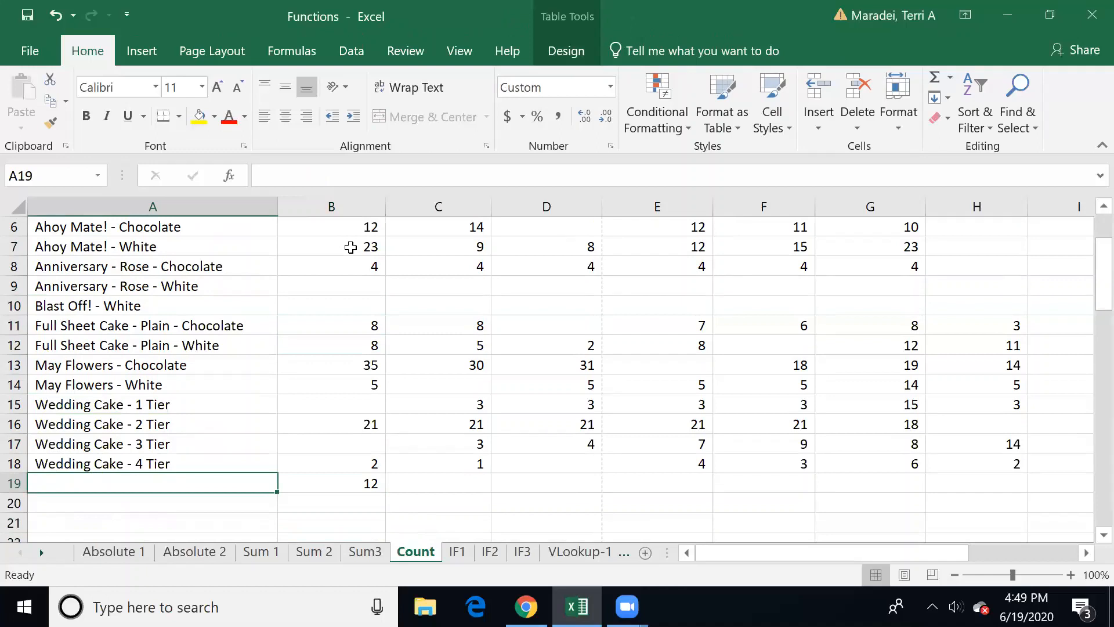
key("BackSpace")
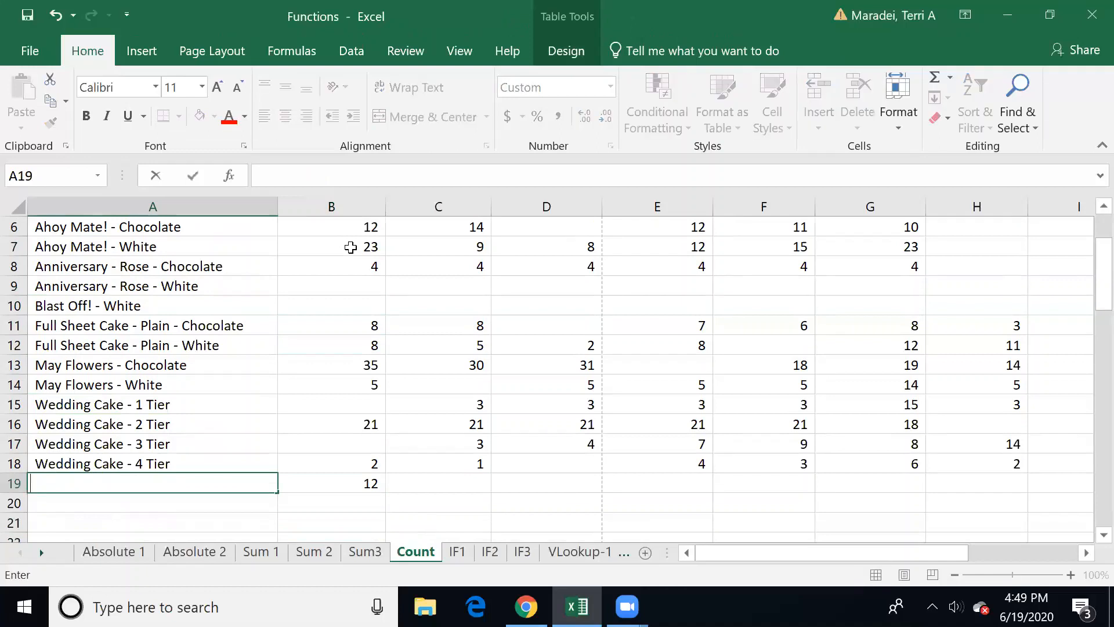
type("Number P")
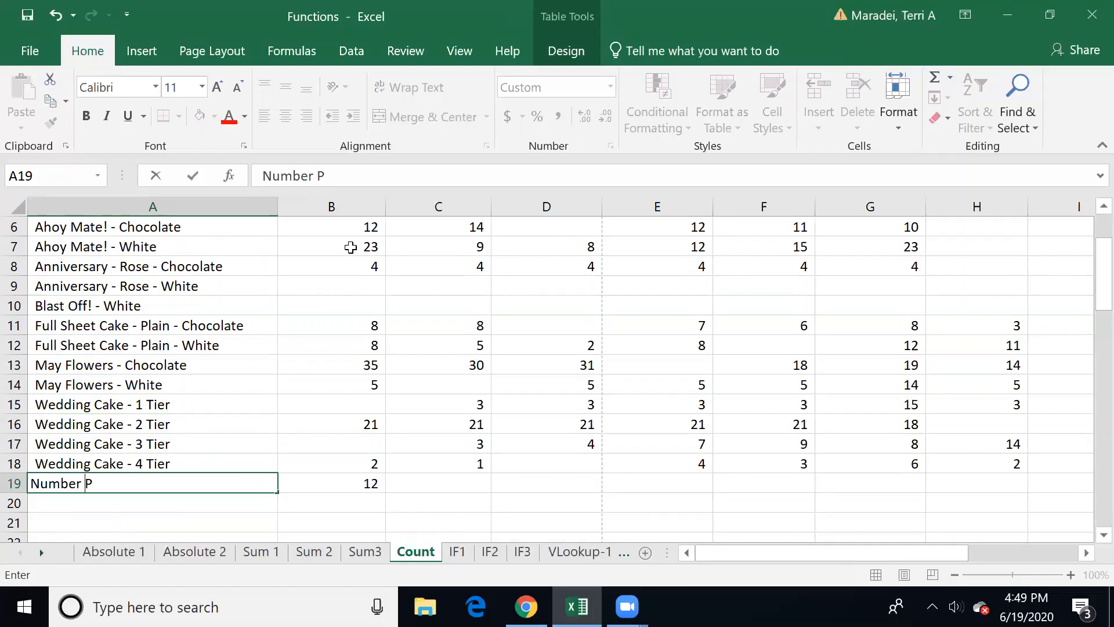
key("BackSpace")
type("of Products sold")
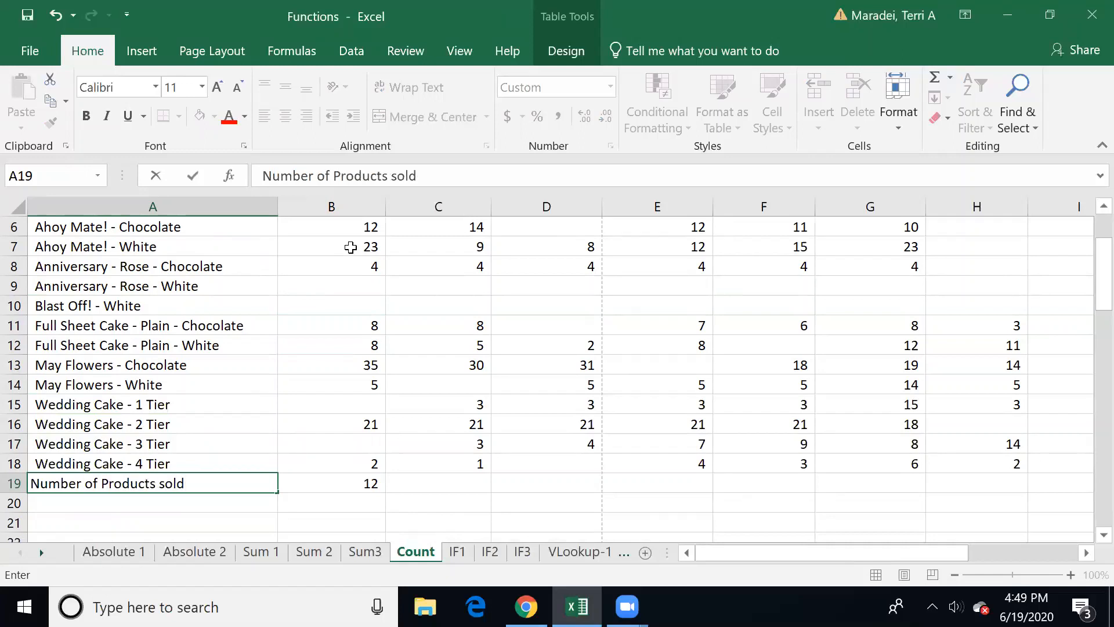
key("Tab")
key("Left")
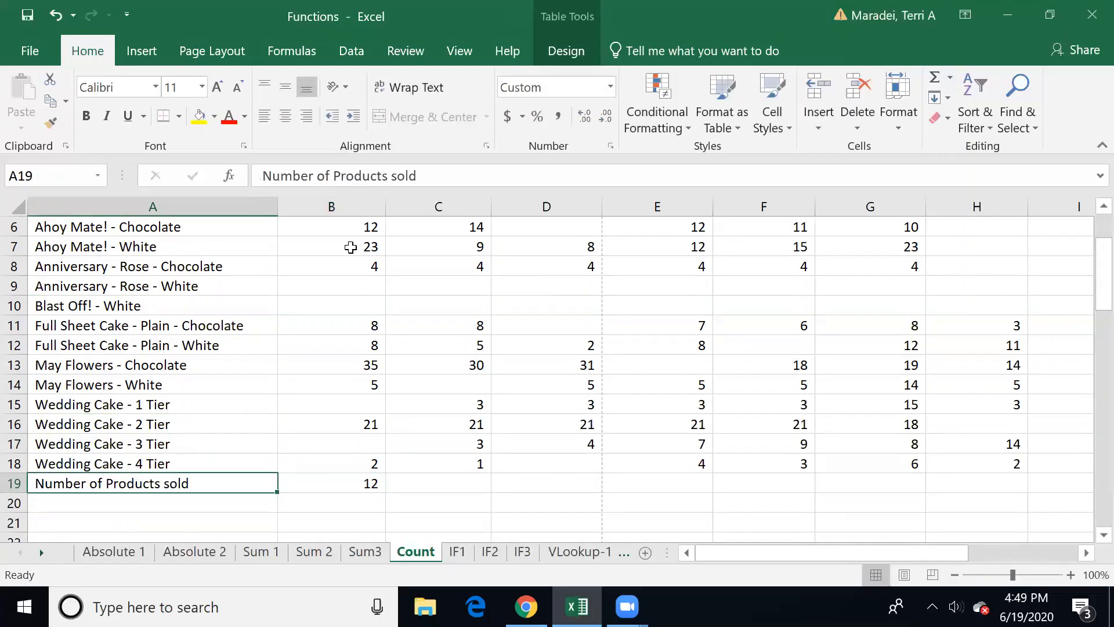
key("ctrl+b")
Copy the January count formula from B19 across to H19 and check the copied formulas through July
key("Right")
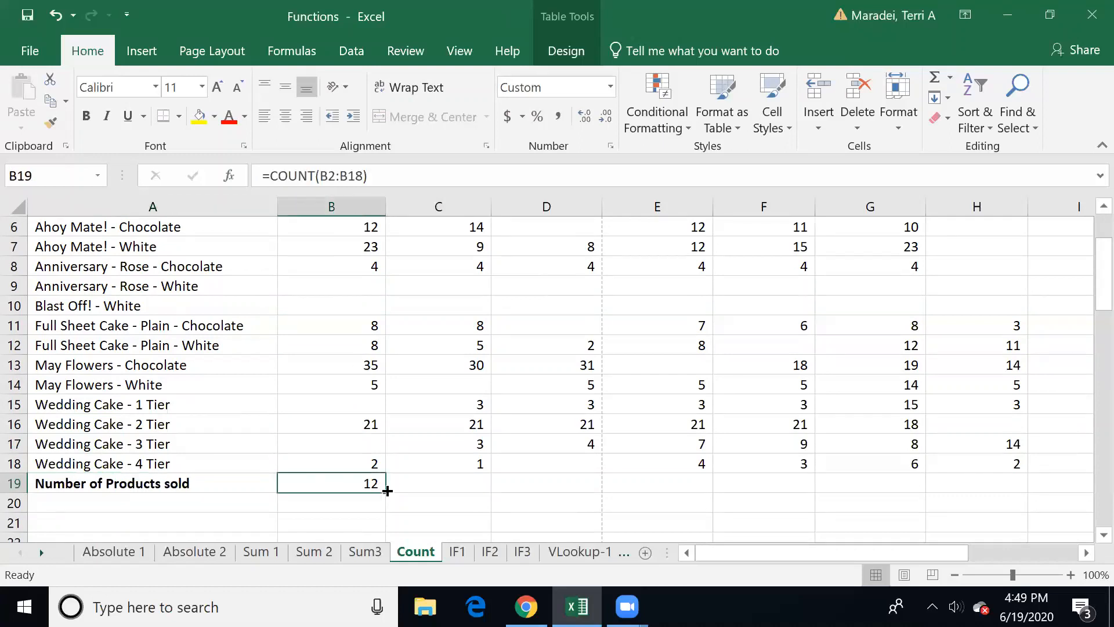
left_click_drag(387, 491, 1043, 508)
key("Right")
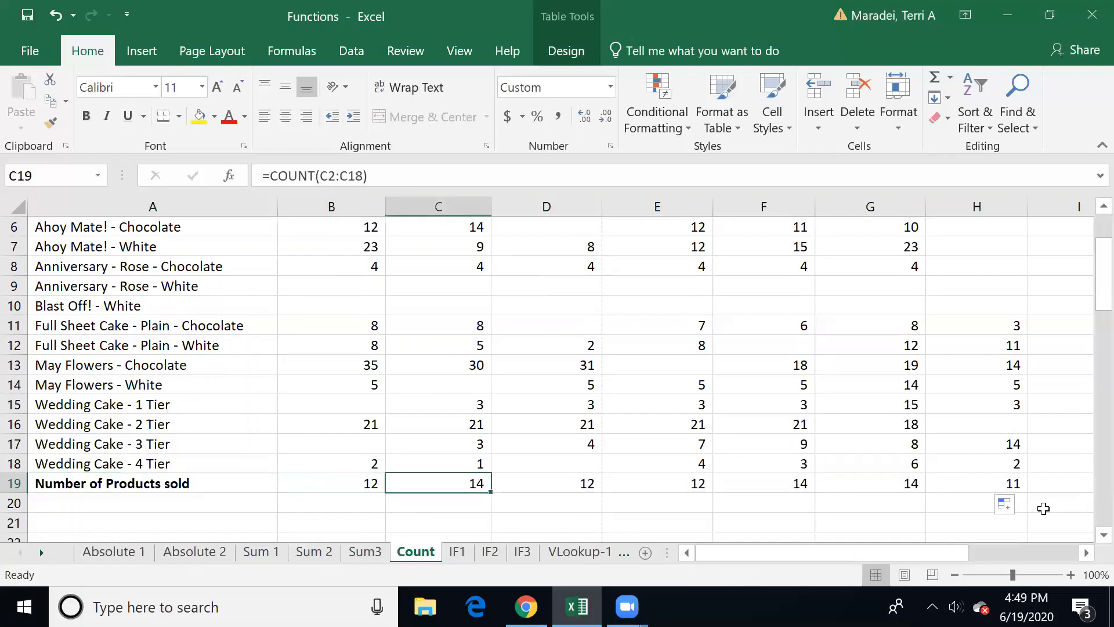
key("Right")
key("Right")
key("Right")
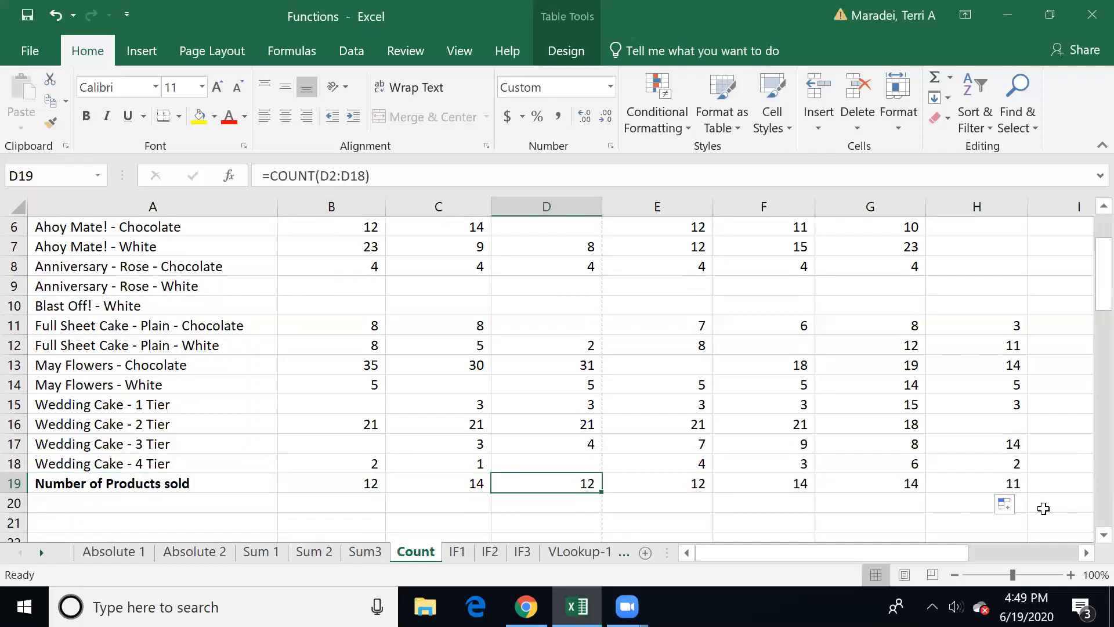
key("Right")
key("Right")
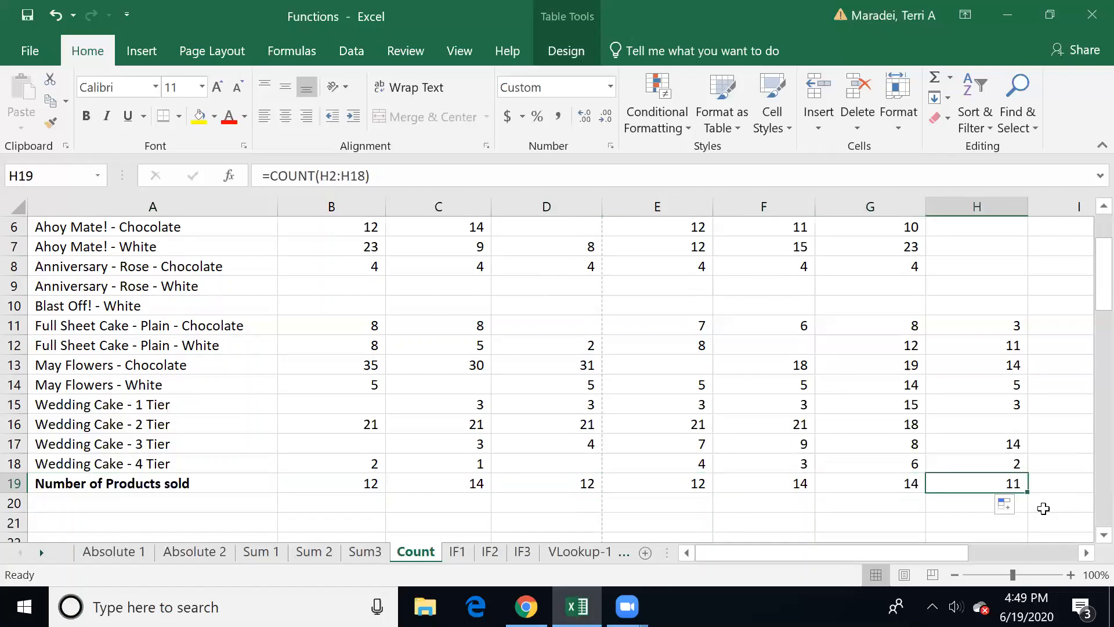
Look over the July quantities from the count row up to the July heading
key("Up")
key("Up")
key("Up")
key("Up")
key("Up")
key("Up")
key("Up")
key("Up")
key("Up")
key("Up")
key("Up")
key("Up")
key("Up")
key("Up")
key("Up")
key("Up")
key("Up")
key("Up")
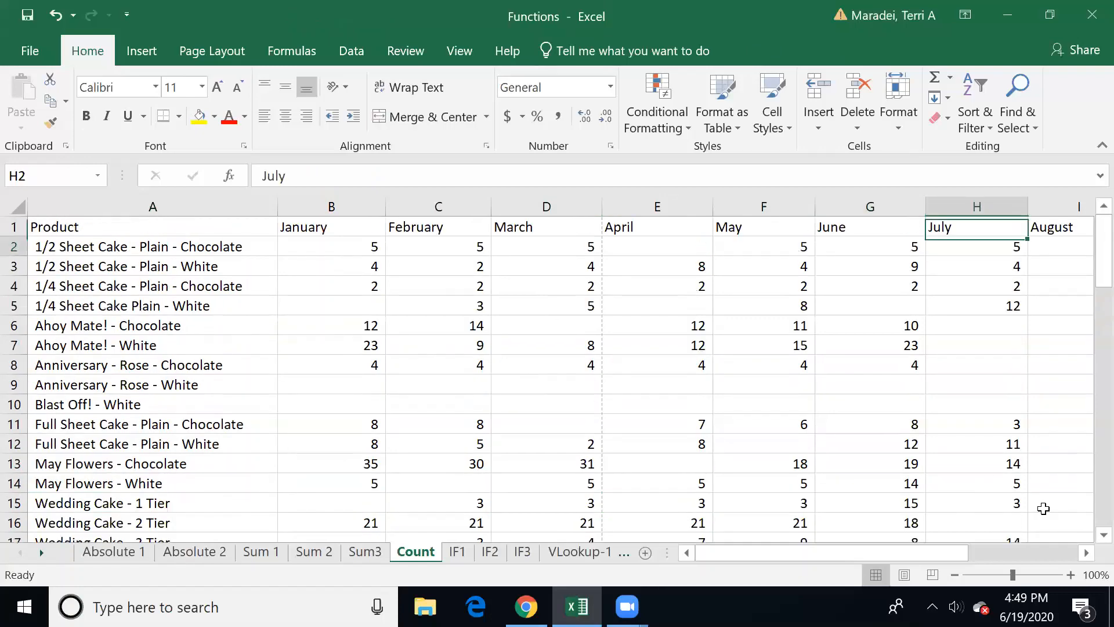
Review the July quantities from the first product down to the count formula in H19
key("Down")
key("Down")
key("Down")
key("Down")
key("Down")
key("Down")
key("Down")
key("Down")
key("Down")
key("Down")
key("Down")
key("Down")
key("Down")
key("Down")
key("Down")
key("Down")
key("Down")
key("Down")
key("Down")
key("Down")
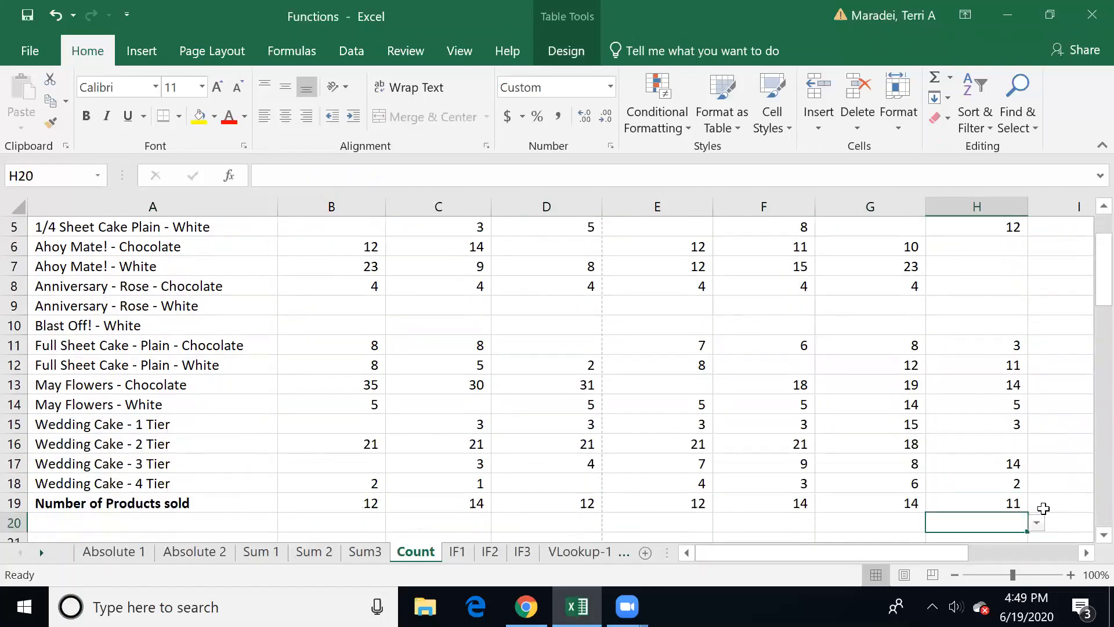
key("Up")
key("Up")
key("Down")
key("Up")
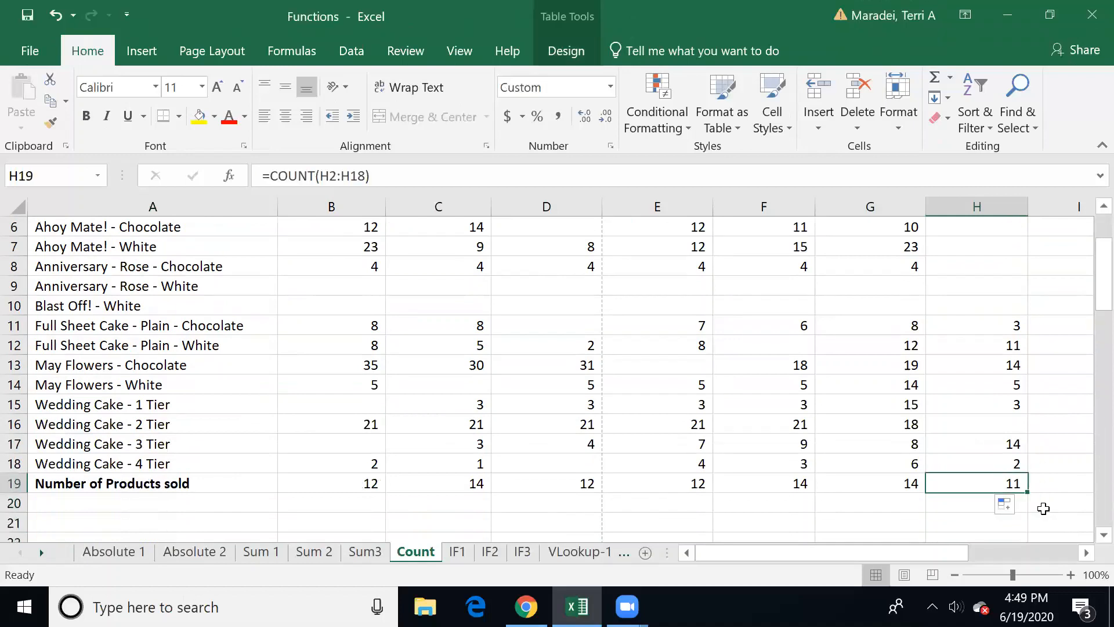
key("Down")
key("Left")
key("Left")
key("Left")
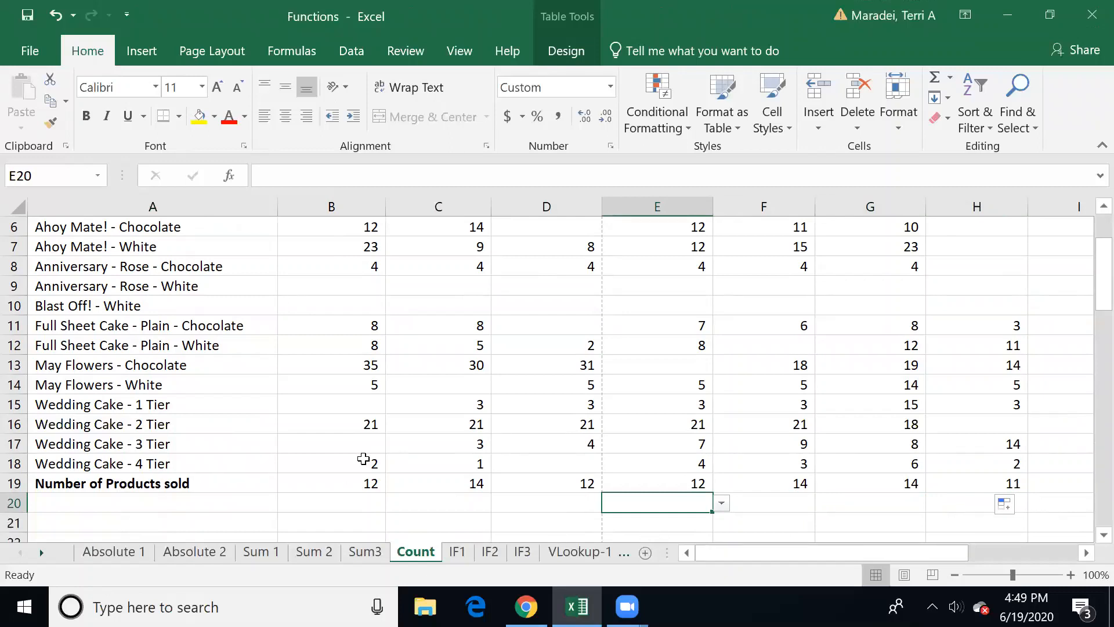
key("Down")
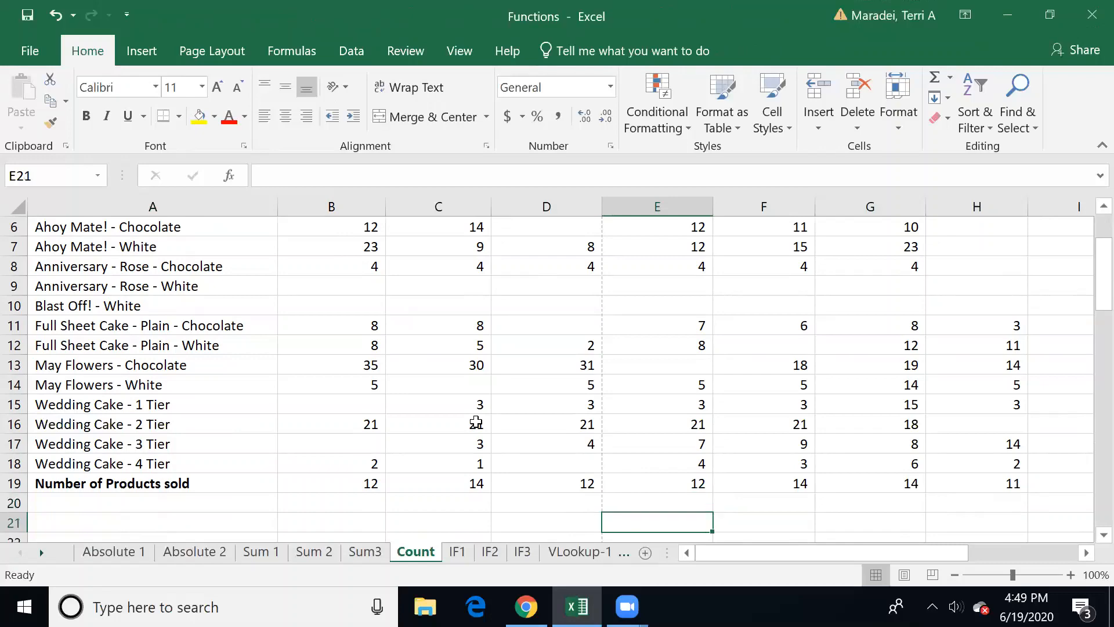
key("Down")
key("Down")
key("Down")
key("Down")
key("Down")
key("Down")
key("Down")
key("Down")
key("Down")
key("Down")
key("Down")
key("Down")
key("Down")
key("Down")
key("Down")
key("Down")
key("Down")
key("Down")
key("Down")
key("Down")
key("Up")
key("Up")
key("Up")
key("Up")
key("Up")
key("Up")
key("Up")
key("Up")
key("Up")
key("Up")
key("Up")
key("Up")
key("Up")
key("Up")
key("Up")
key("Up")
key("Up")
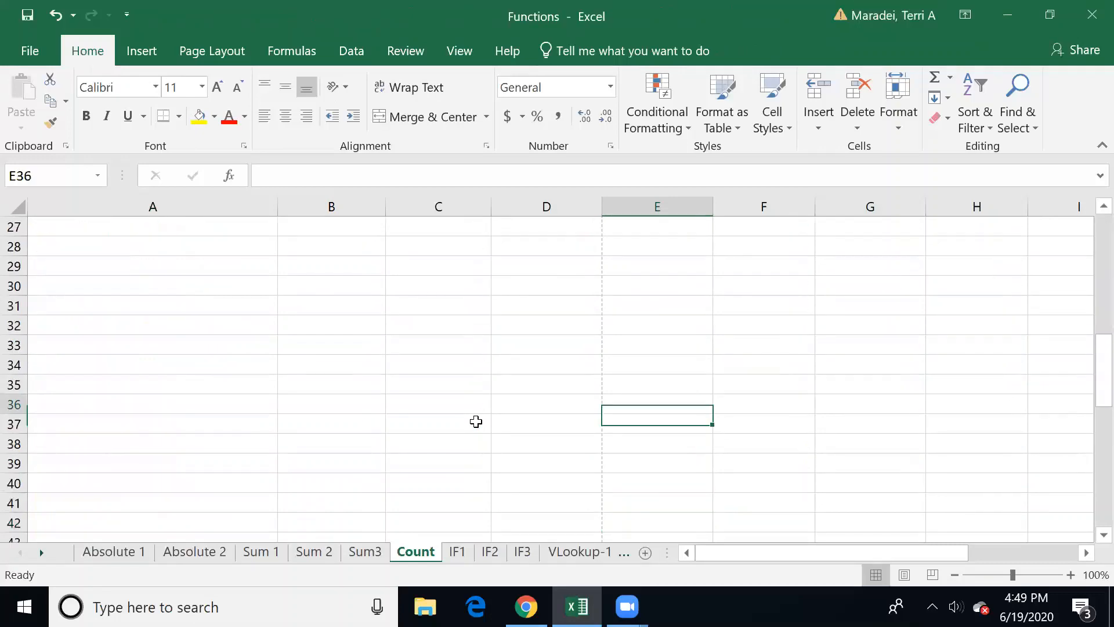
key("Up")
key("Up")
key("Up")
key("Up")
key("Up")
key("Up")
key("Up")
key("Up")
key("Up")
key("Up")
key("Up")
key("Up")
key("Up")
key("Up")
key("Up")
key("Up")
key("Up")
key("Up")
key("Up")
key("Up")
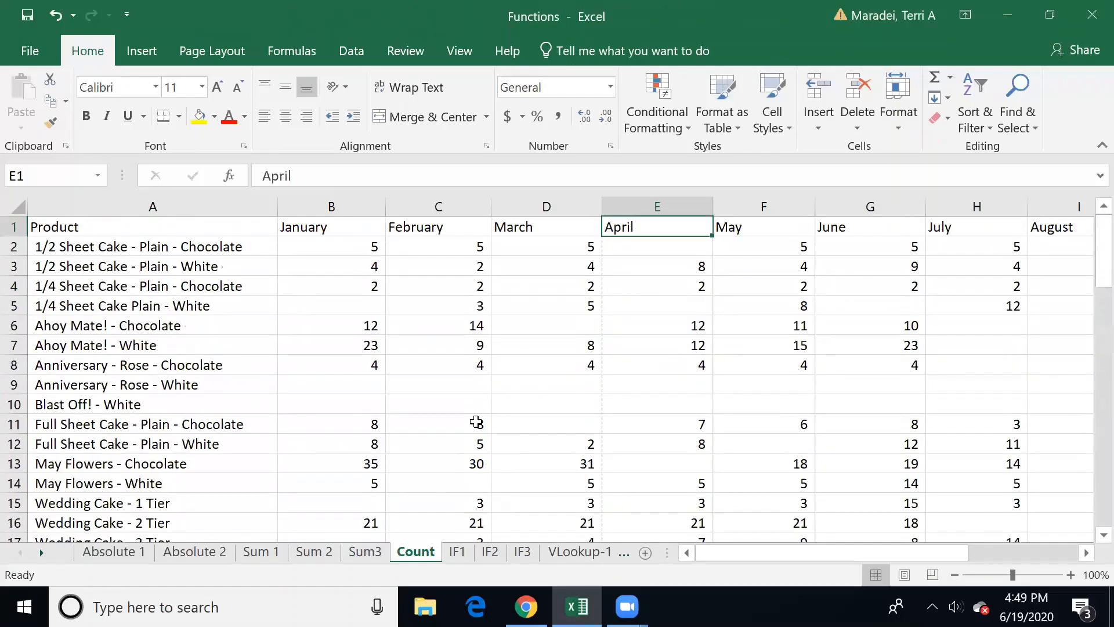
Examine the January column for filled and blank quantities, from its heading down past the count row
key("Left")
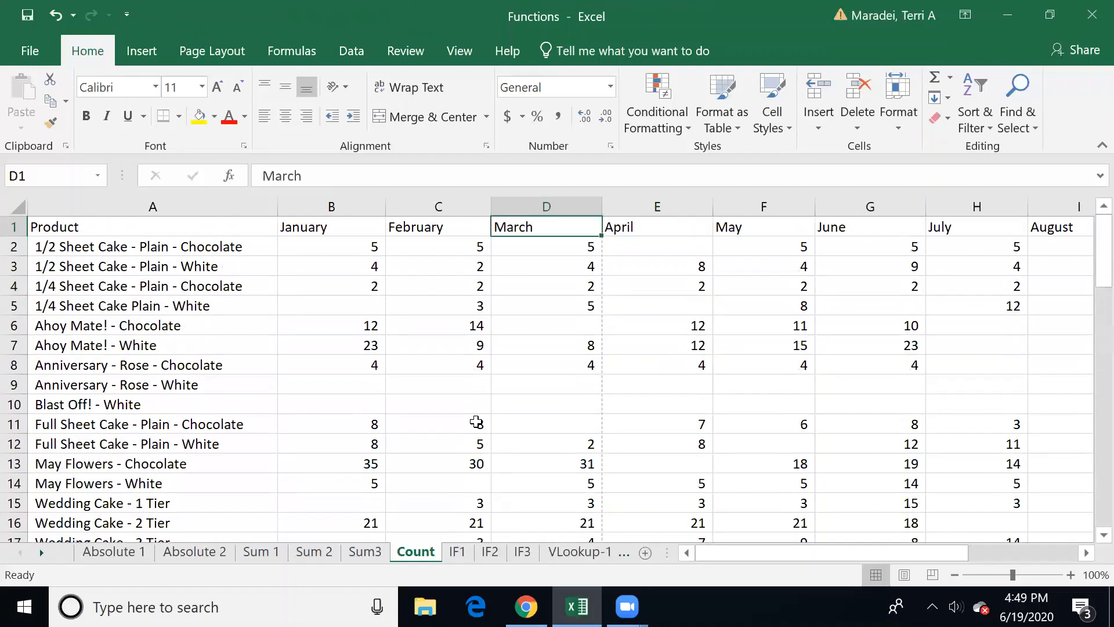
key("Left")
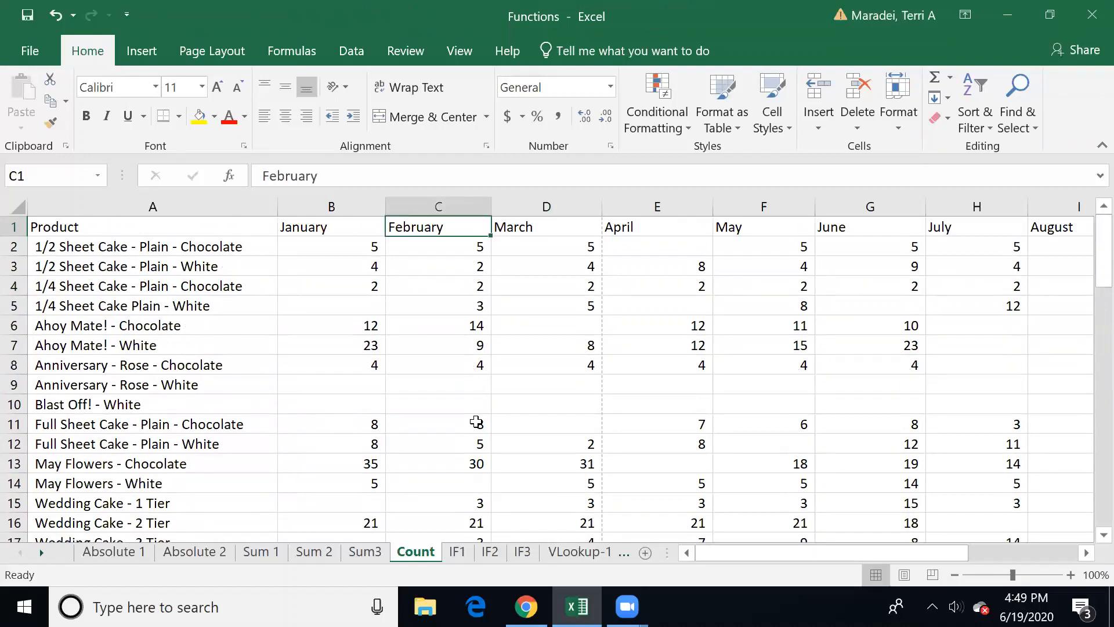
key("Left")
key("Left")
key("Right")
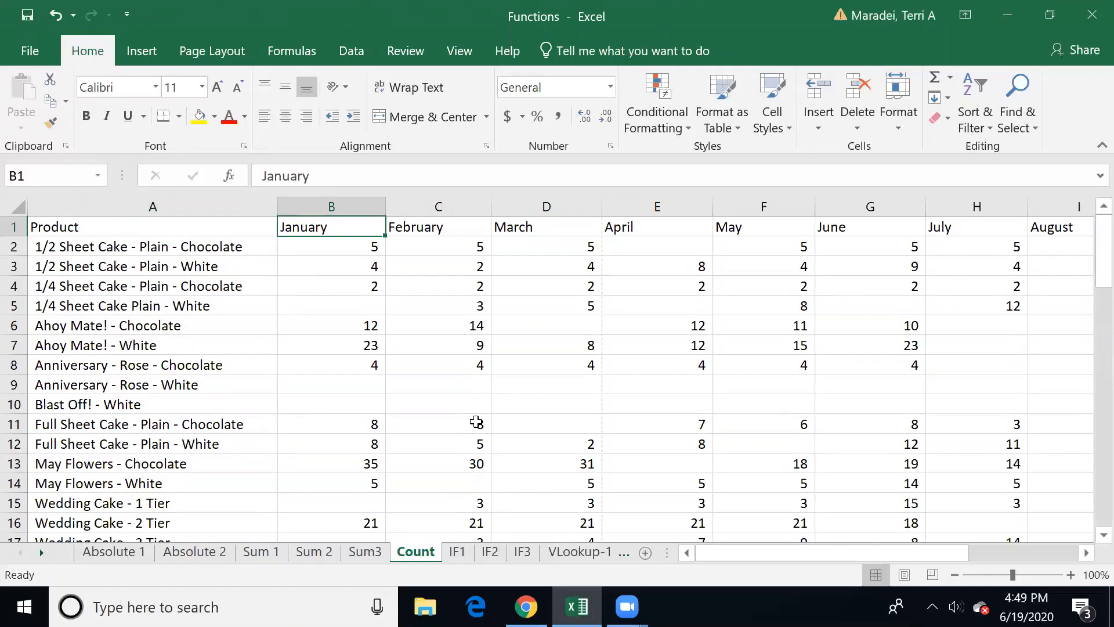
key("Down")
key("Down")
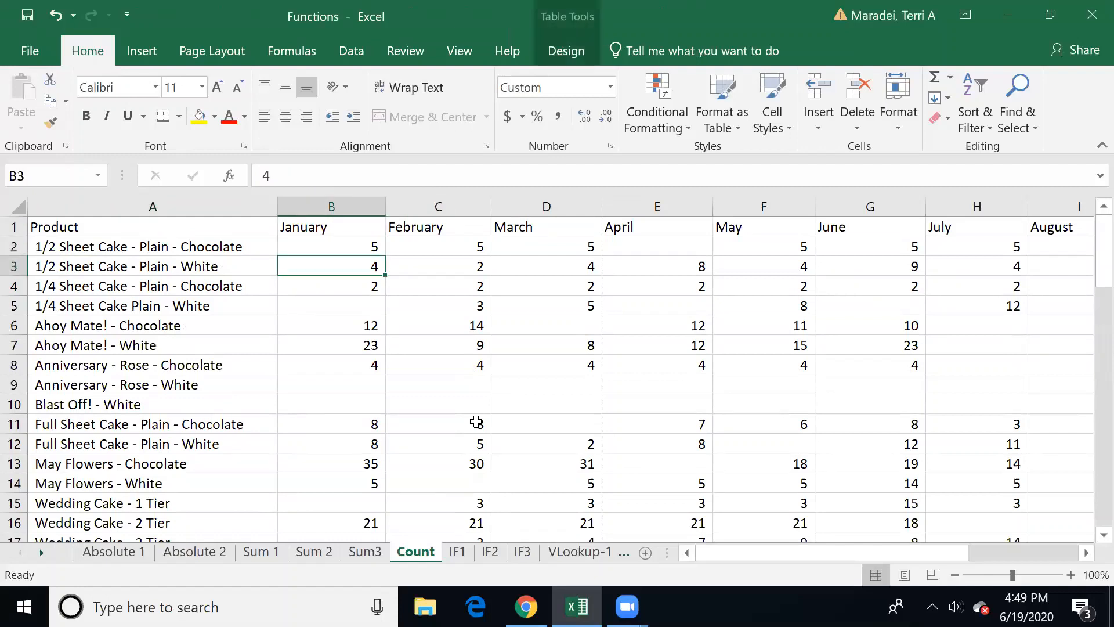
key("Down")
key("Down")
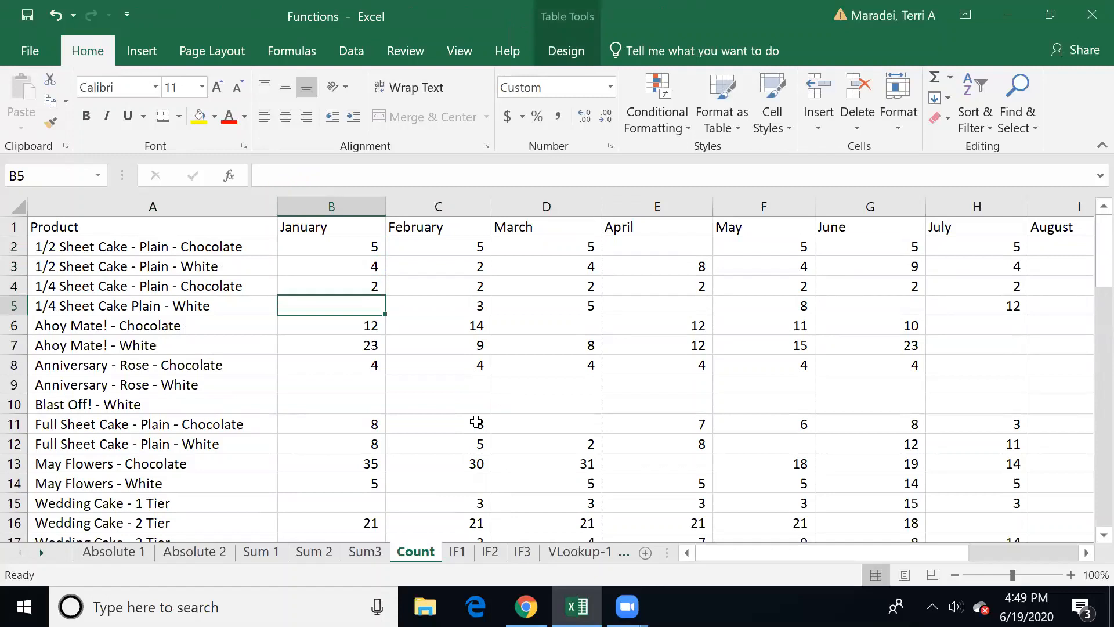
key("Down")
key("Up")
key("Up")
key("Down")
key("Up")
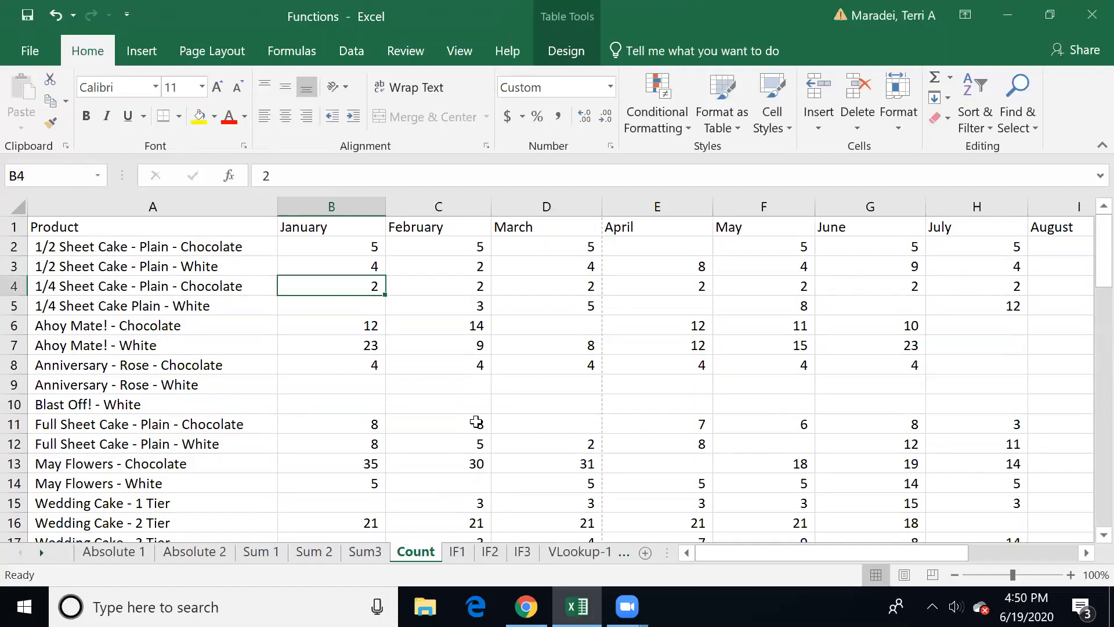
key("Down")
key("Down")
key("Down")
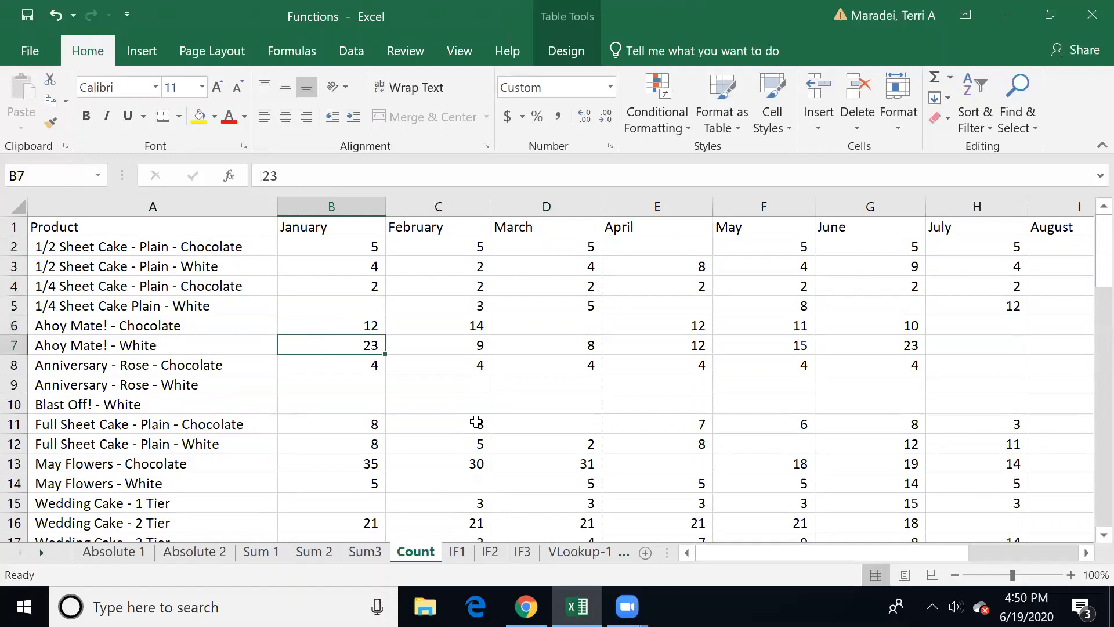
key("Down")
key("Down")
key("Down")
key("Down")
key("Down")
key("Down")
key("Down")
key("Down")
key("Down")
key("Down")
key("Down")
key("Down")
key("Down")
key("Down")
key("Down")
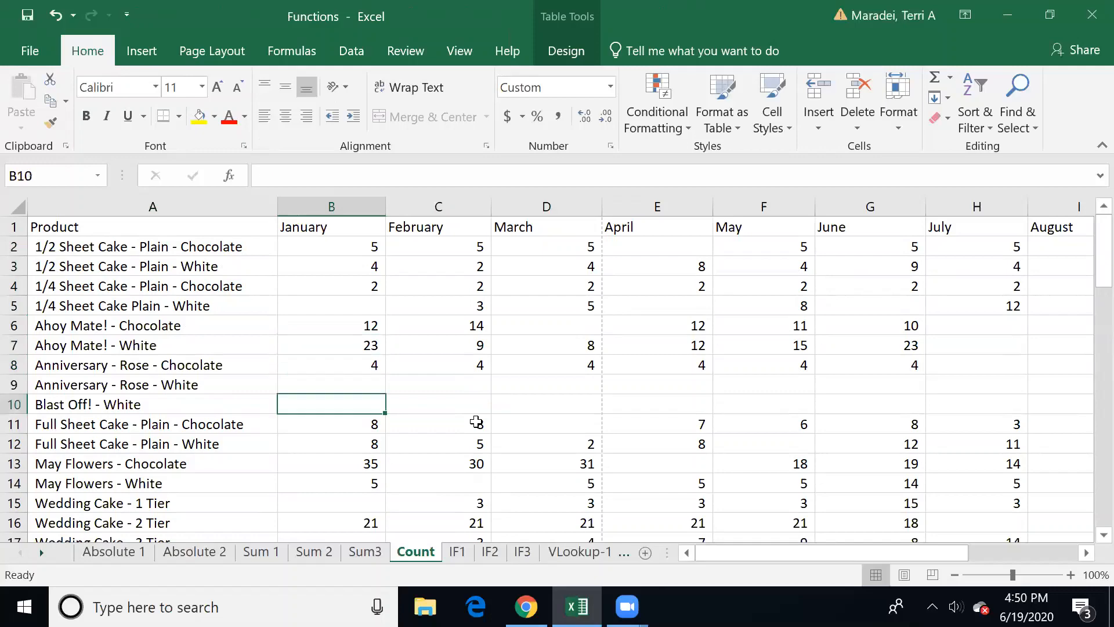
Begin a COUNTA formula in B21, below the January count
key("Down")
key("Up")
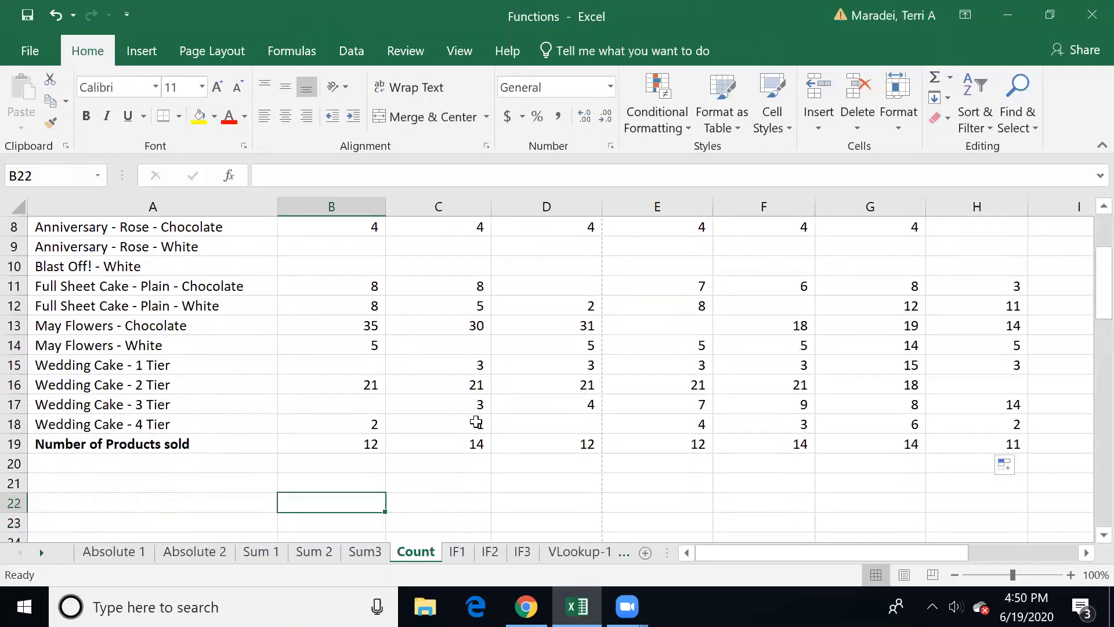
key("Up")
type("=counta")
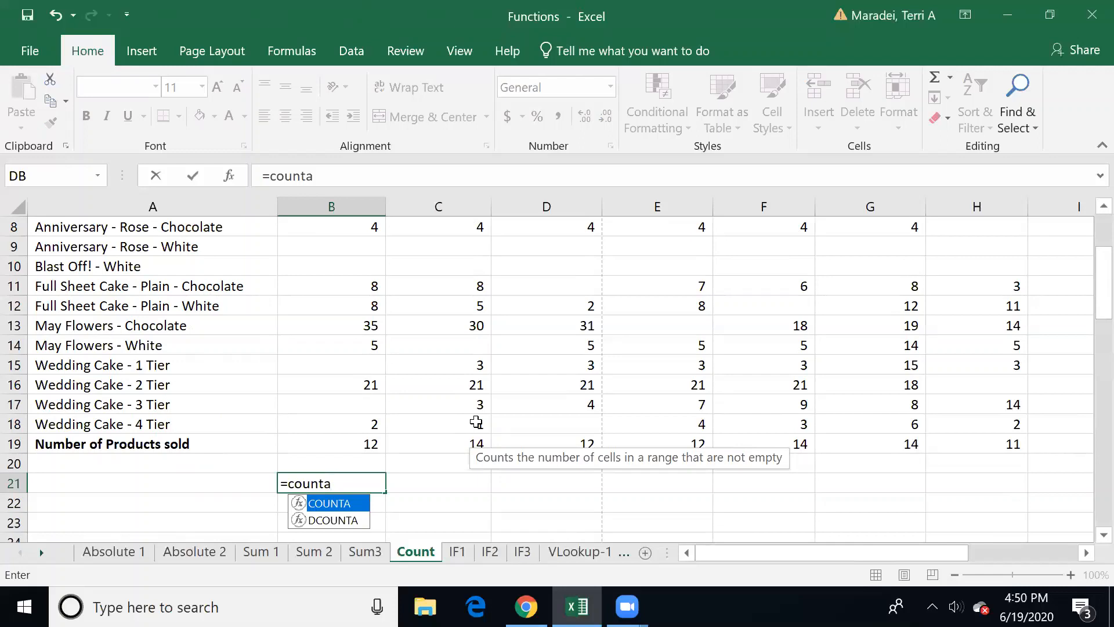
On the IF1 sheet, enter =IF(B2>59%,"Pass","Fail") in C2 for the first student's Pass/Fail result
left_click(466, 554)
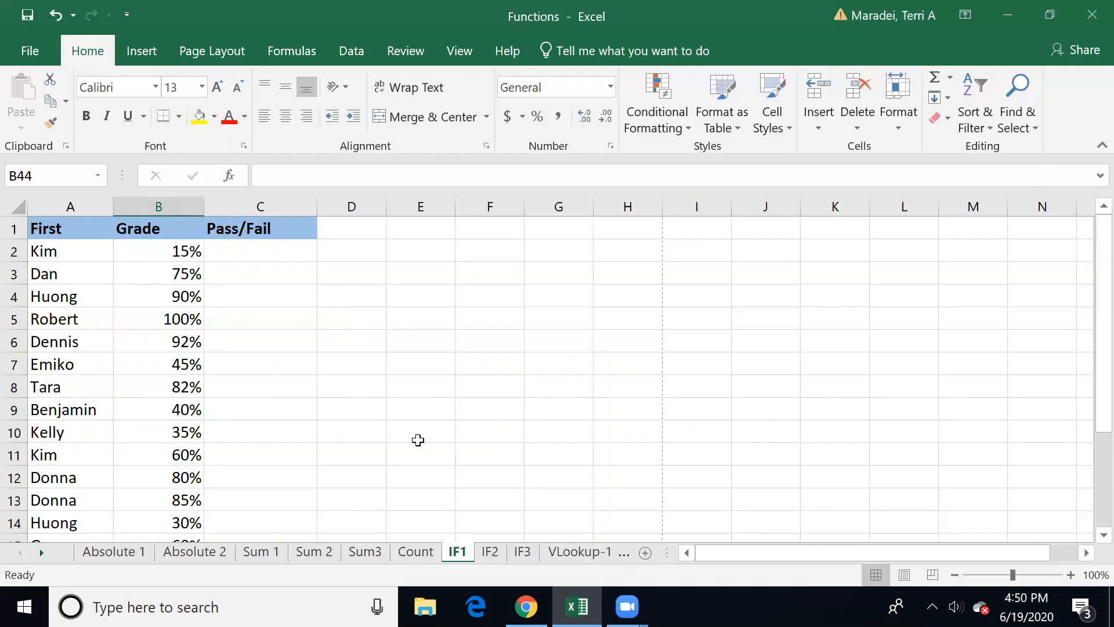
left_click(254, 256)
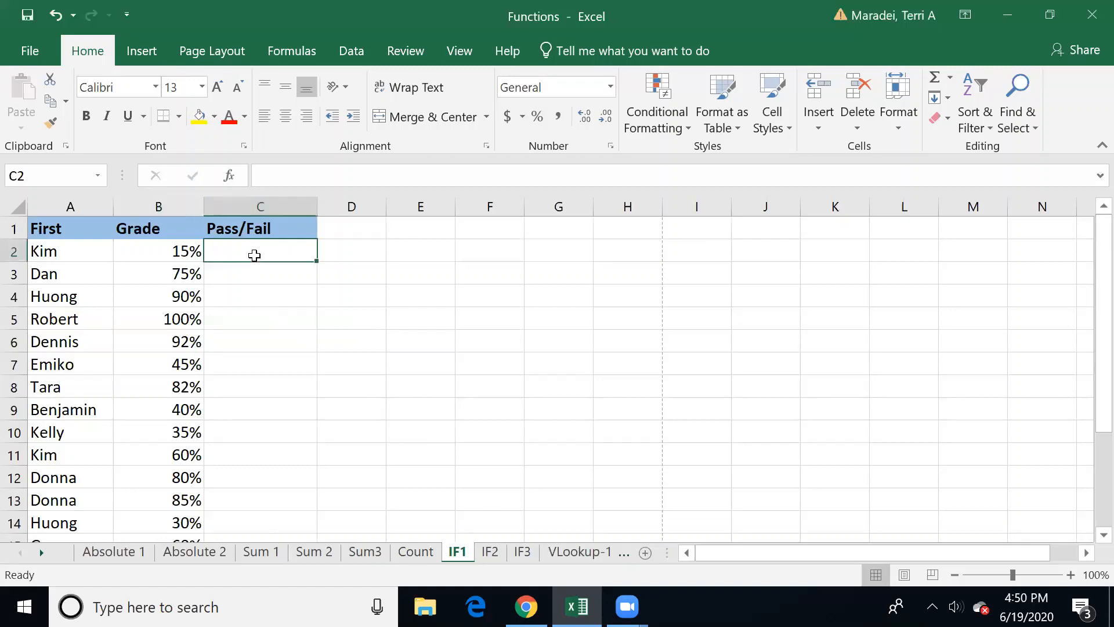
type("=if")
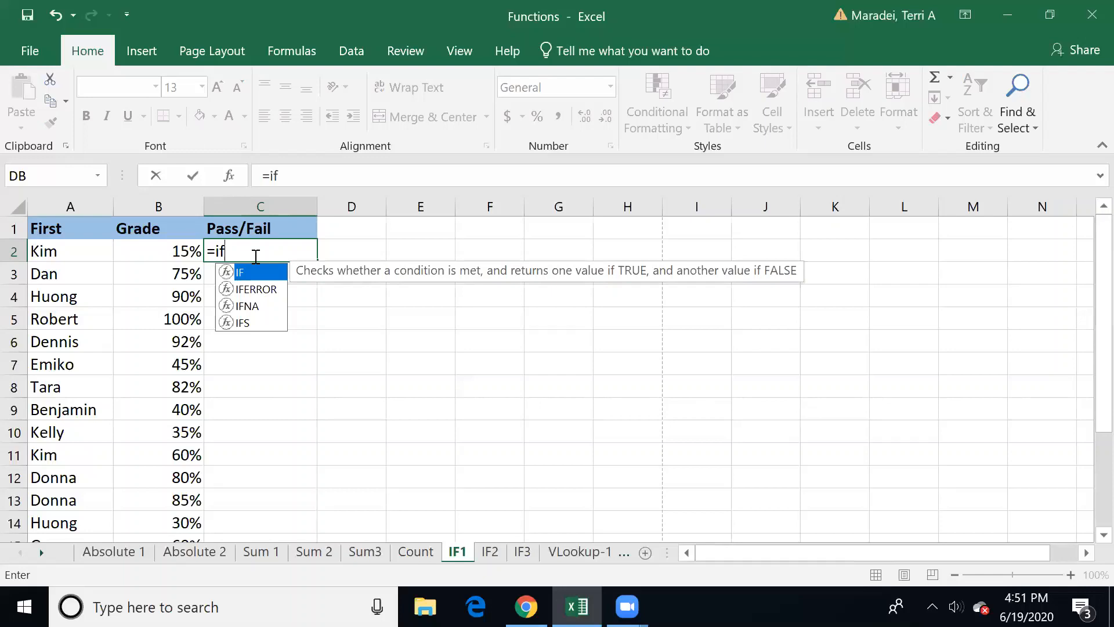
type("(")
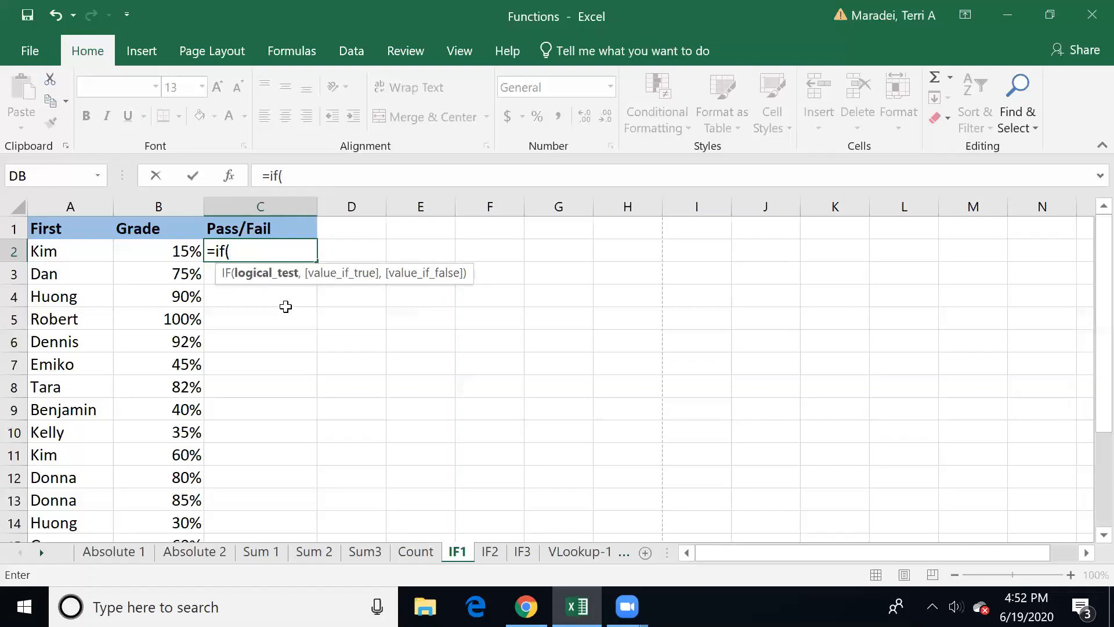
left_click(160, 250)
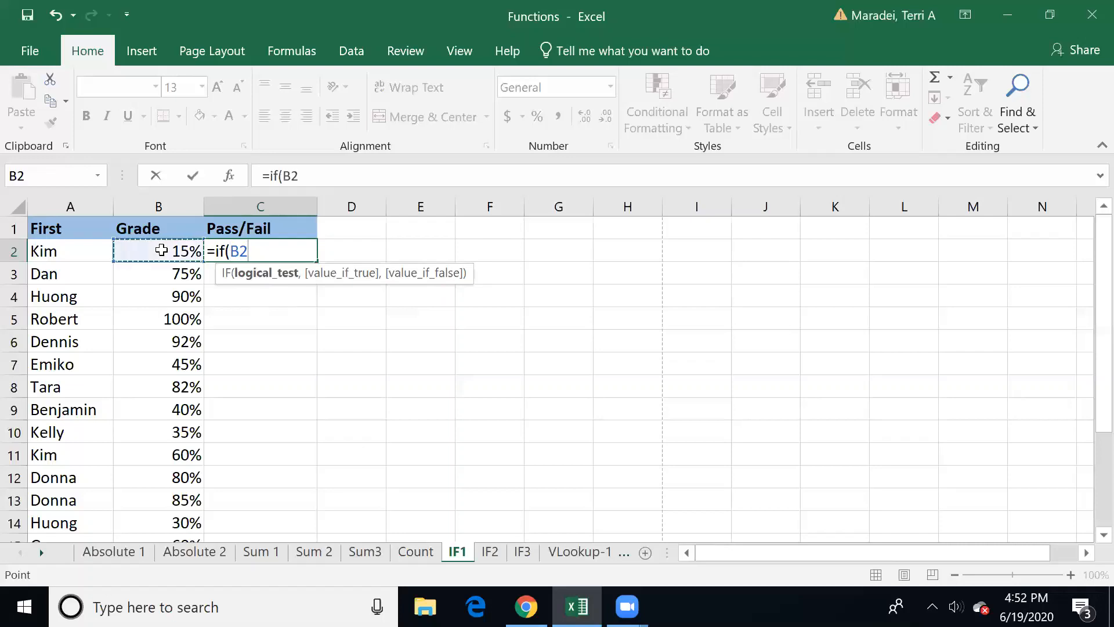
type(">59%")
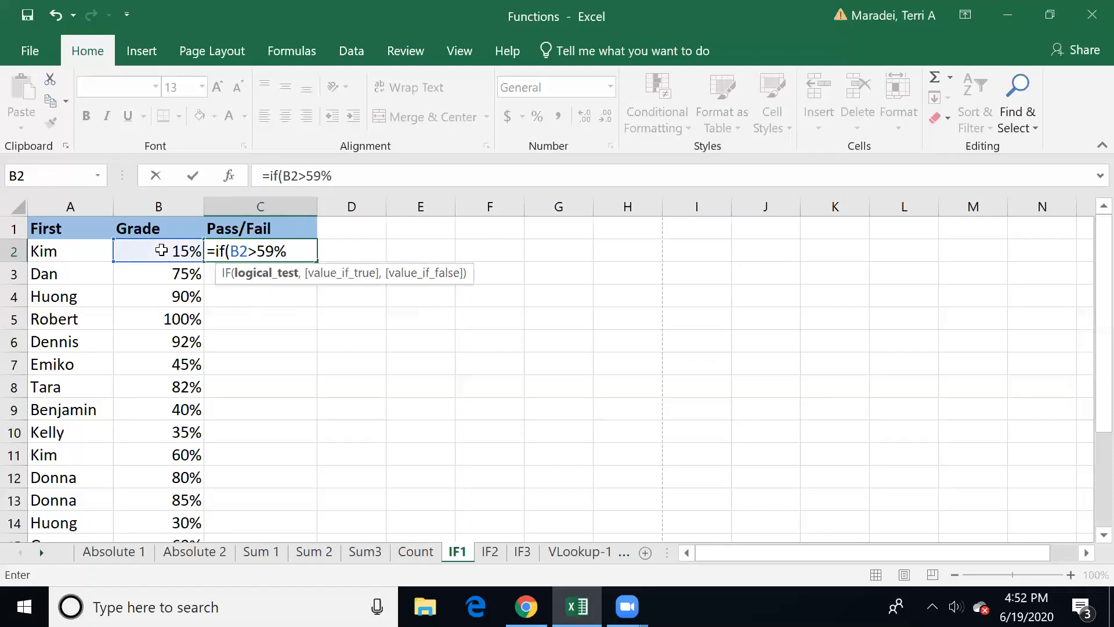
type(",")
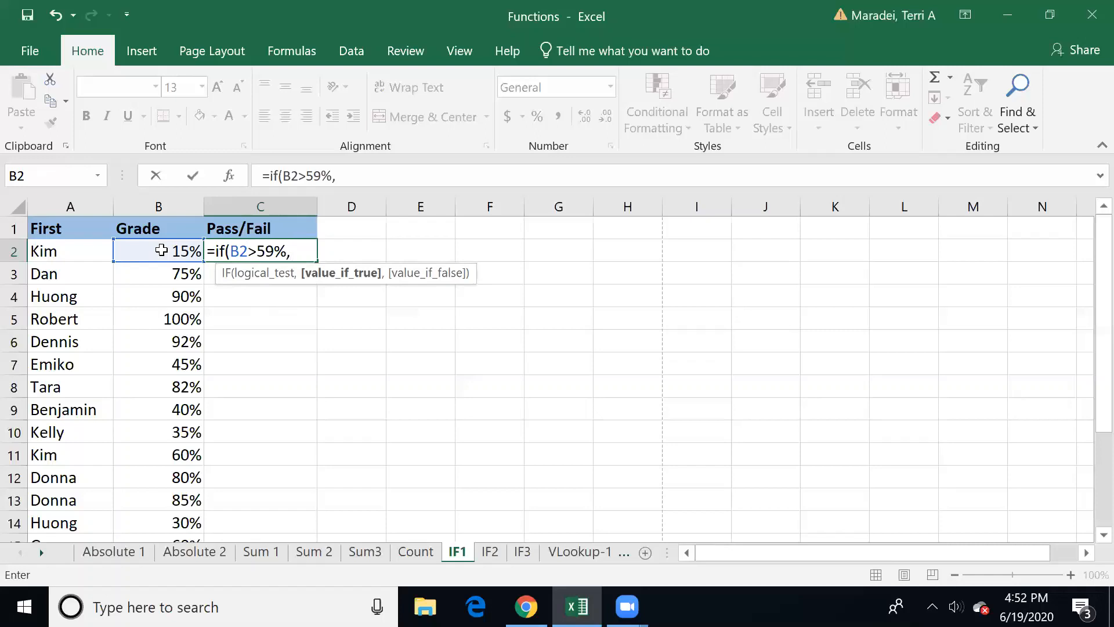
type("\"Pass\"")
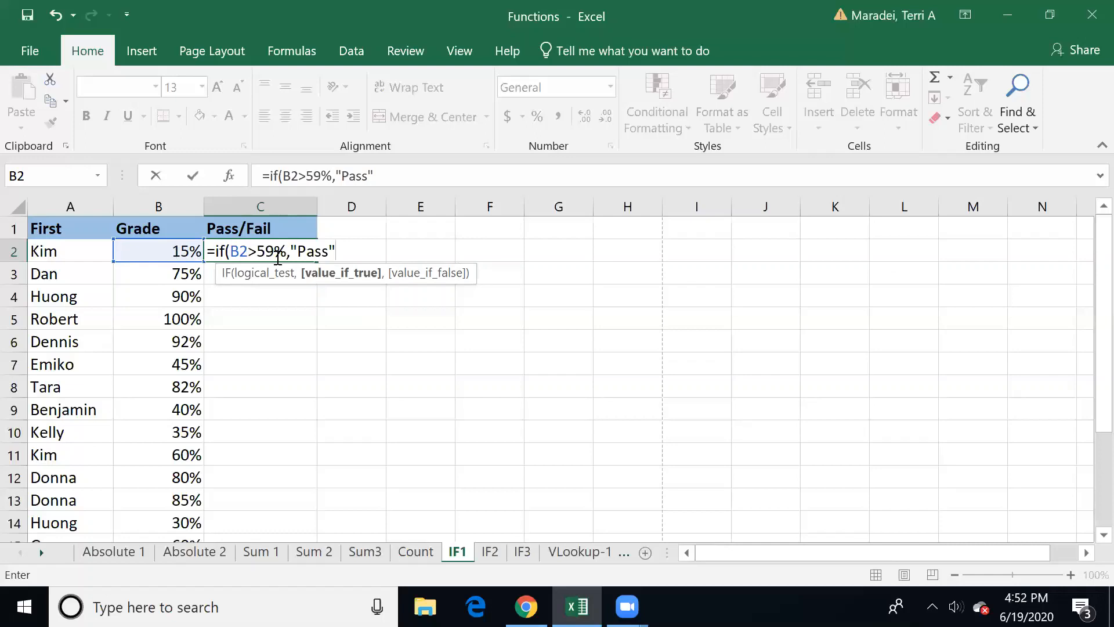
type(",\"")
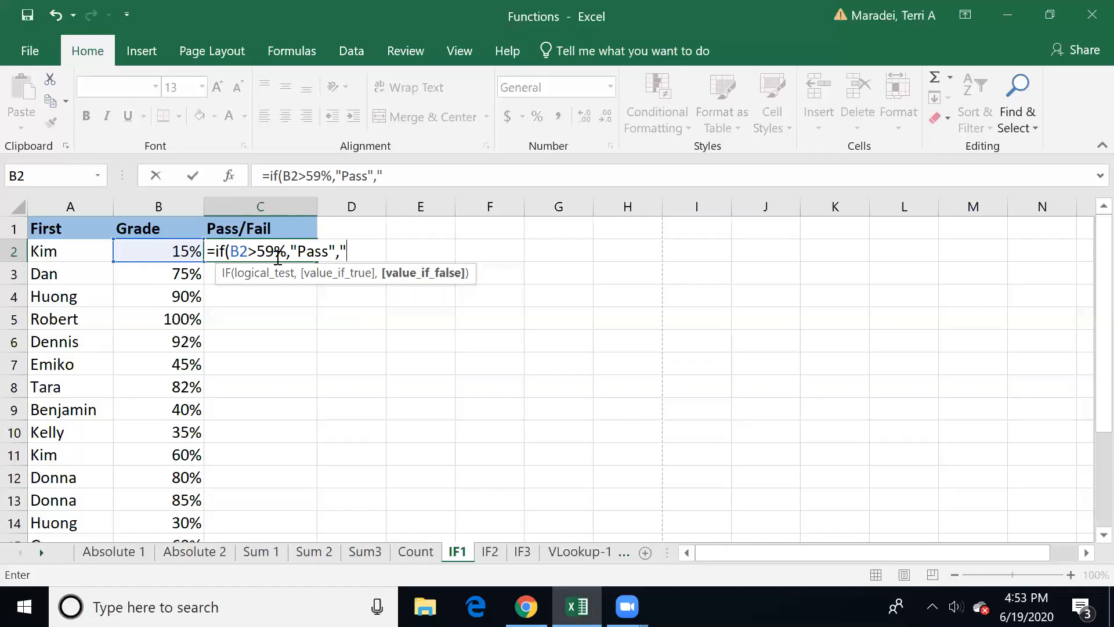
type("Fail\"")
type(")")
key("Return")
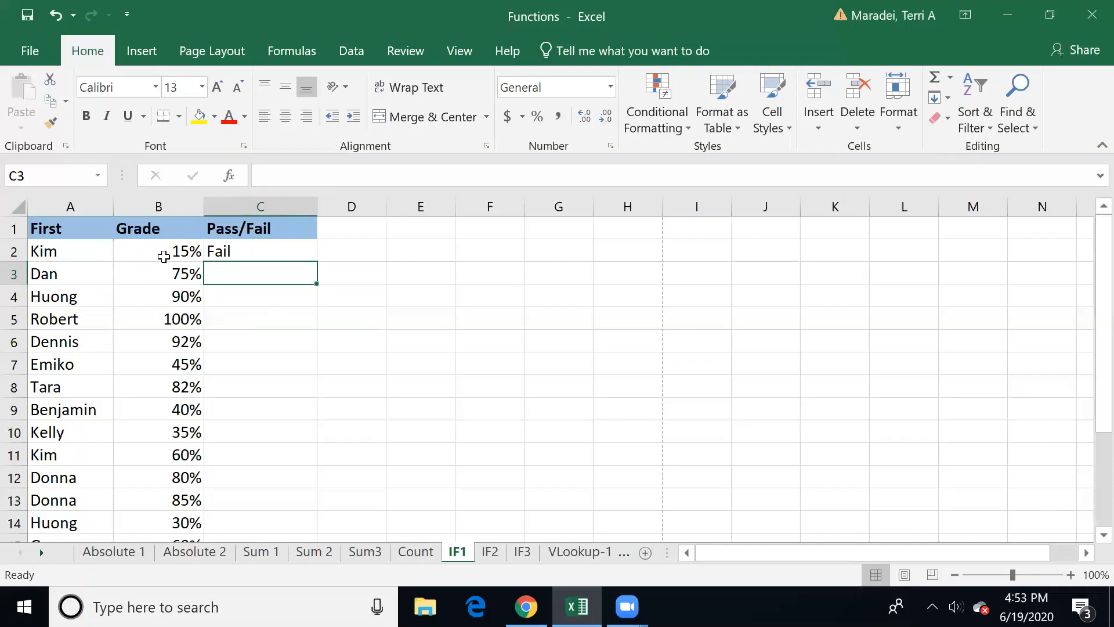
Copy the Pass/Fail formula from C2 down through C18
left_click(262, 251)
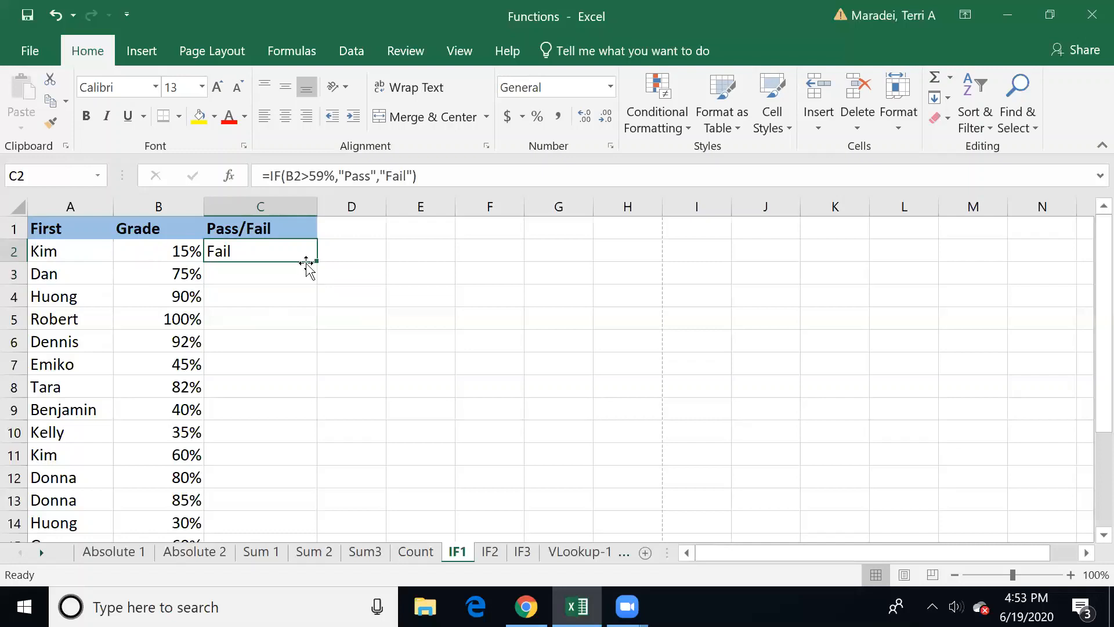
left_click_drag(317, 262, 303, 509)
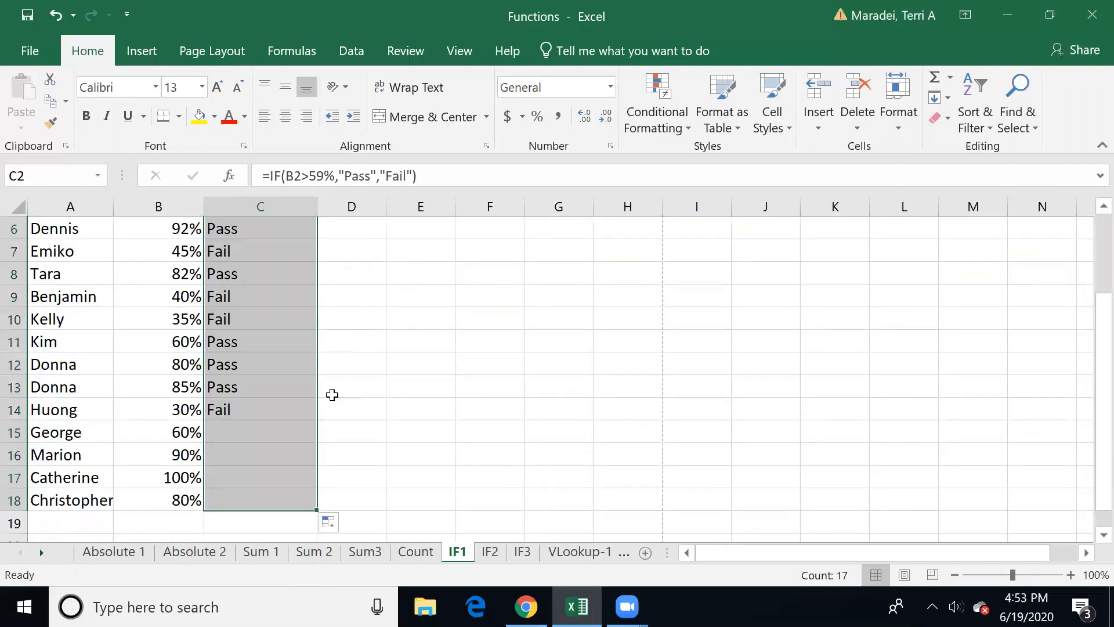
left_click(354, 336)
Review the copied Pass/Fail results back up to the formula in C2
key("Up")
key("Up")
key("Up")
key("Up")
key("Up")
key("Up")
key("Up")
key("Up")
key("Up")
key("Up")
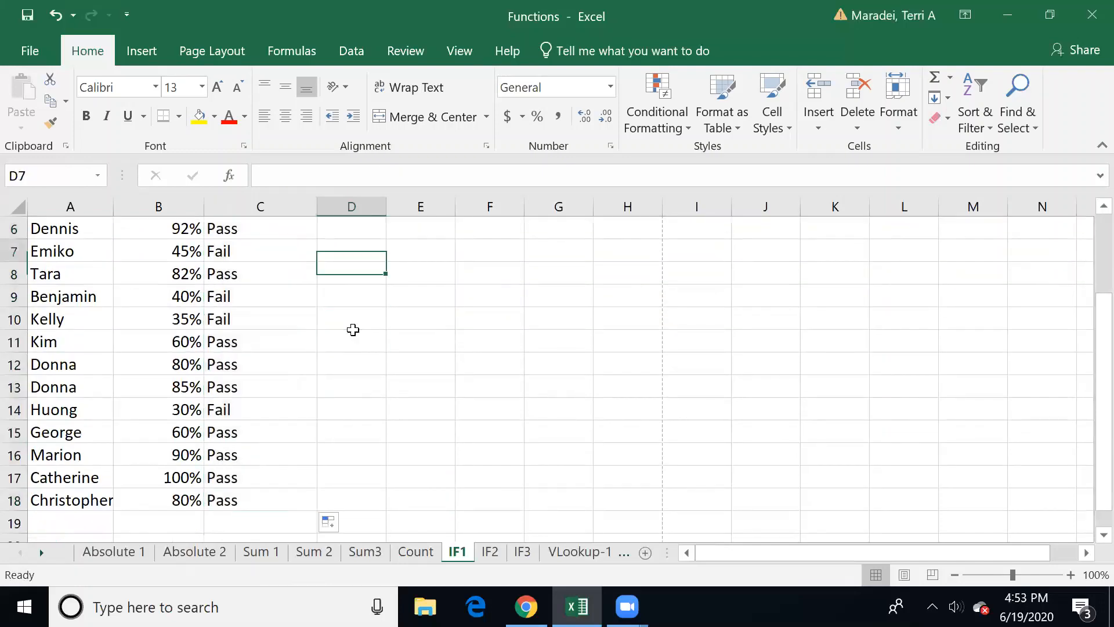
key("Left")
key("Down")
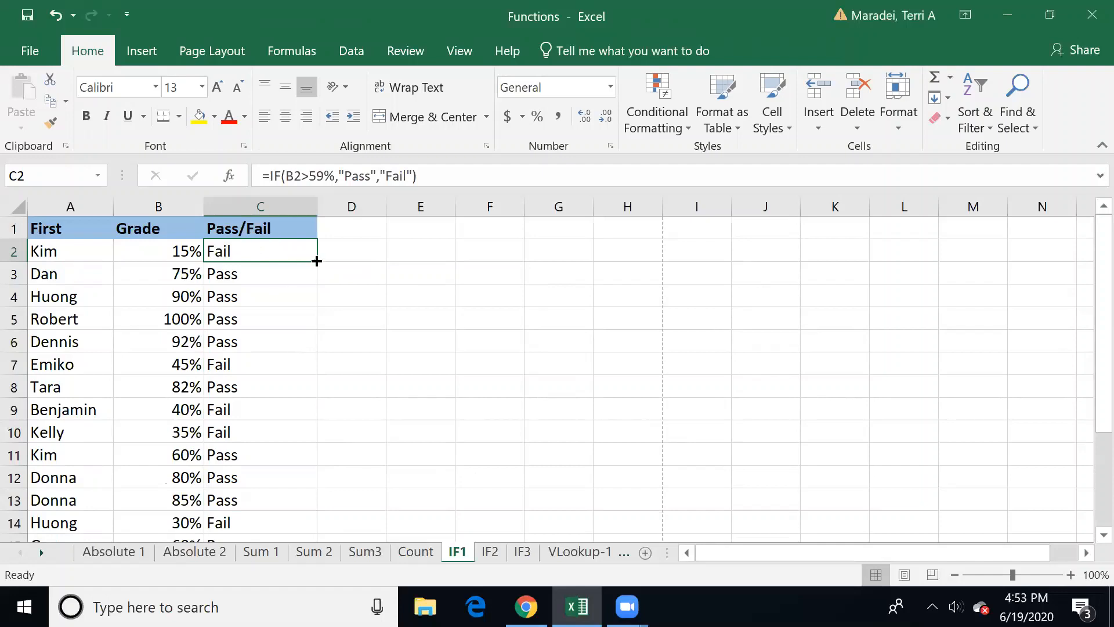
Refill the Pass/Fail formula from C2 down to C12 and select the grade in B3
left_click_drag(317, 261, 323, 492)
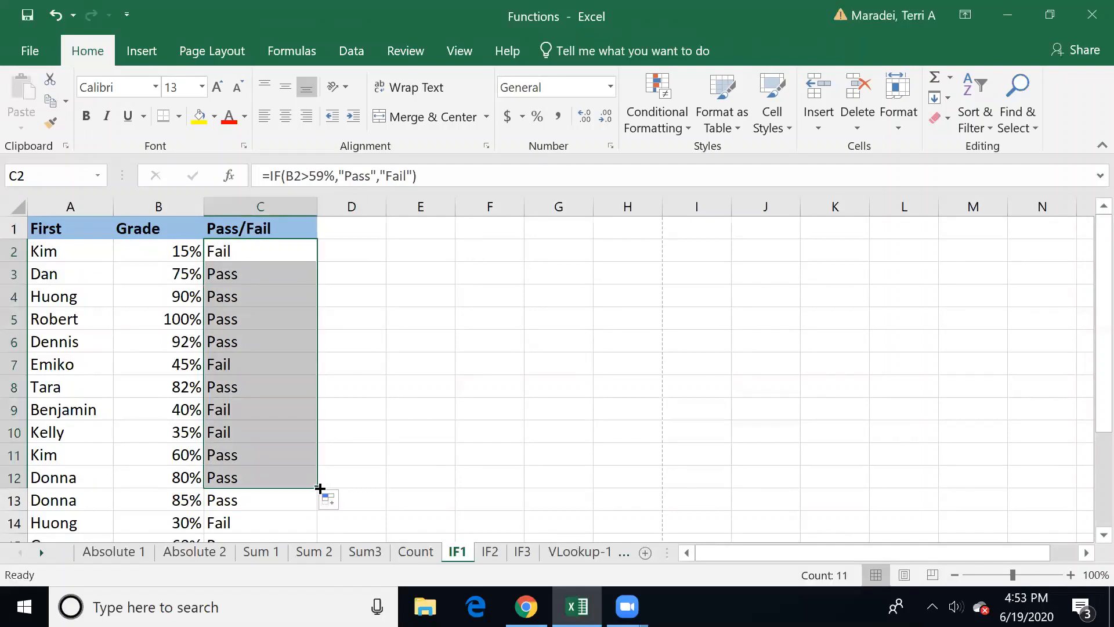
key("Up")
key("Down")
key("Down")
key("Left")
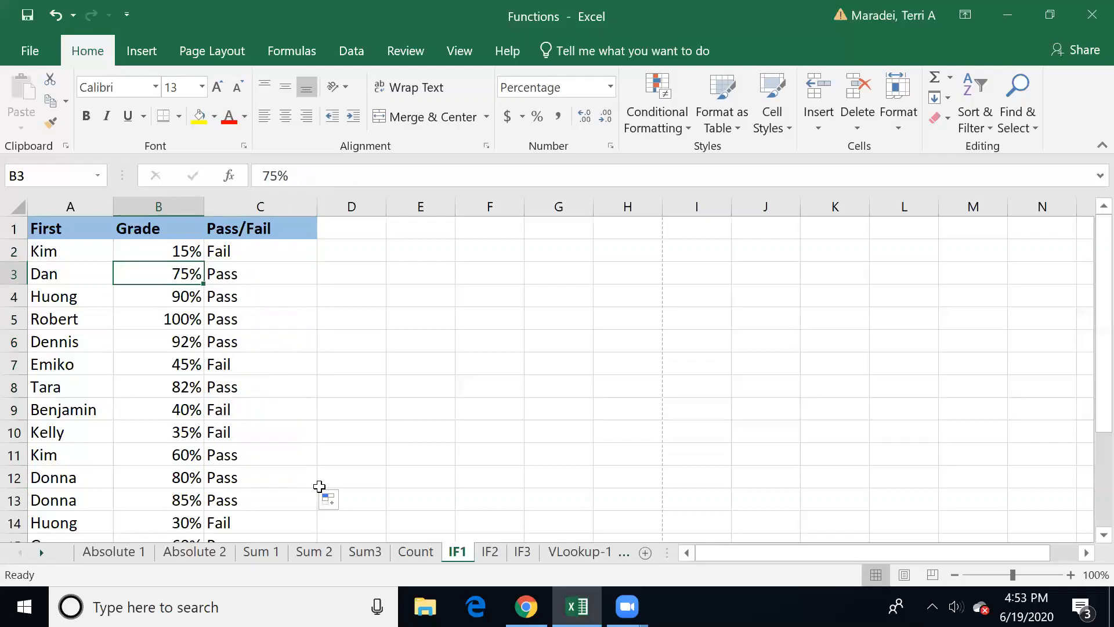
Compare the grades in column B with the Pass/Fail formulas in column C, from row 3 down to row 11
key("Right")
key("Left")
key("Down")
key("Right")
key("Down")
key("Down")
key("Down")
key("Left")
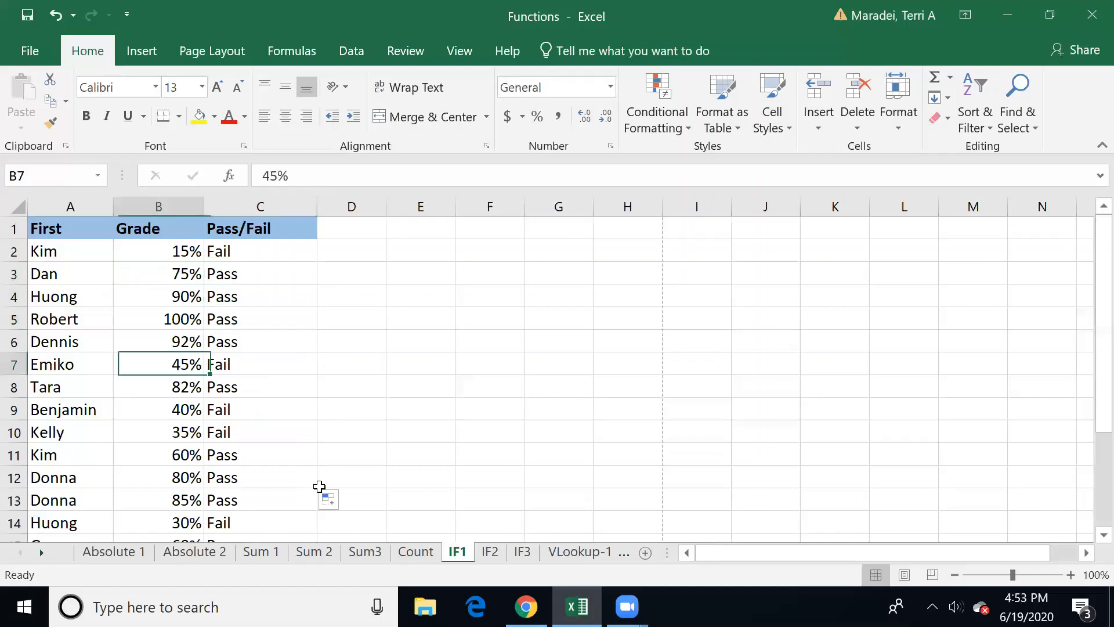
key("Right")
key("Down")
key("Down")
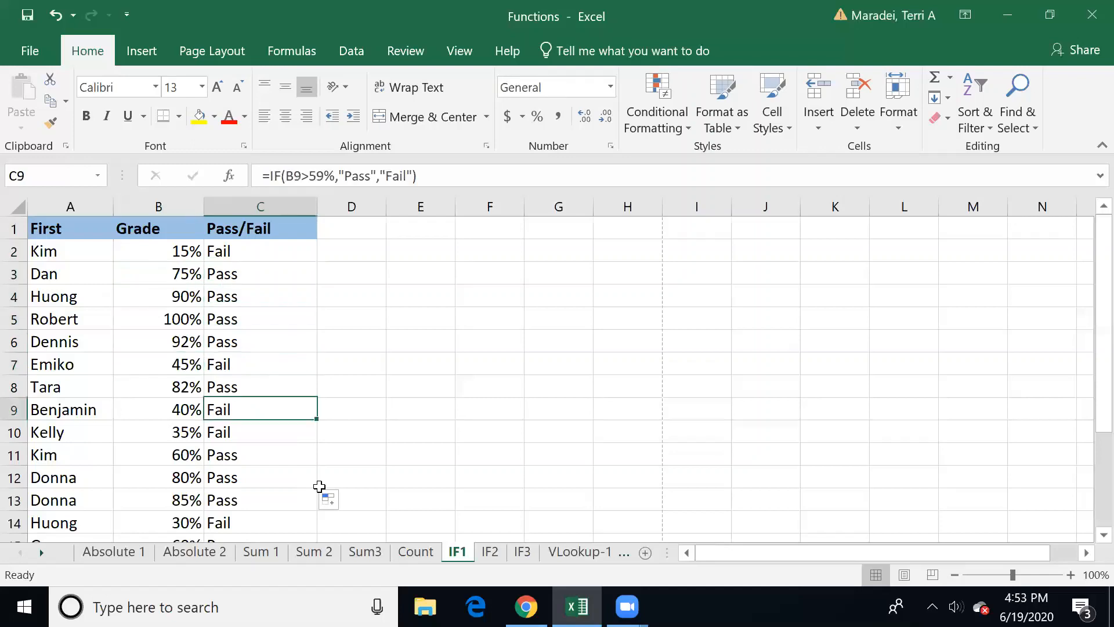
key("Down")
key("Left")
key("Right")
key("Down")
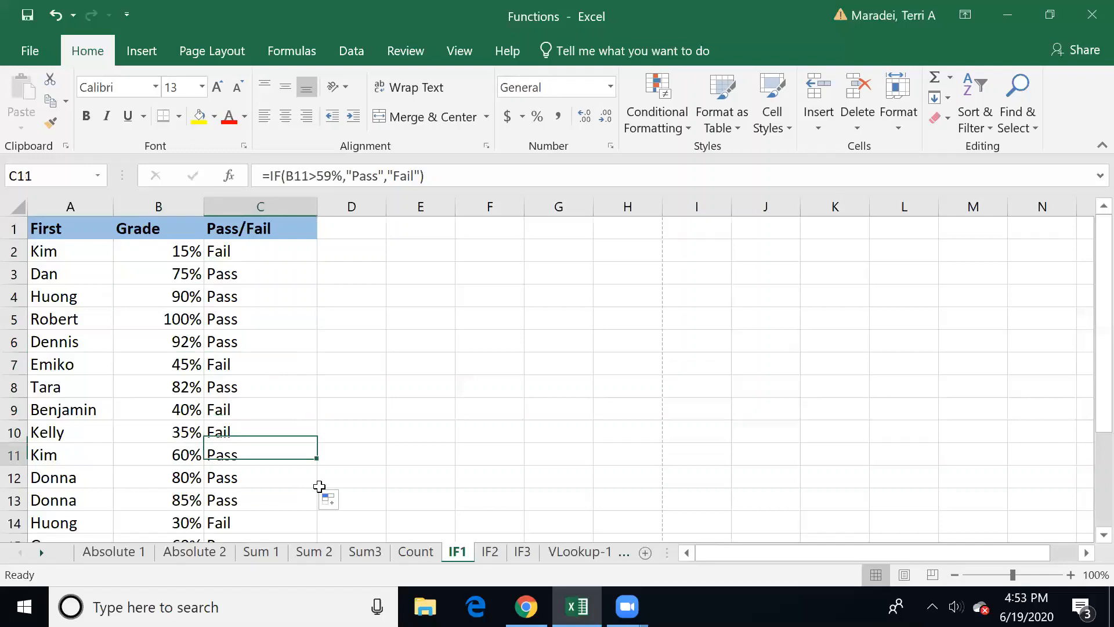
key("Left")
key("Right")
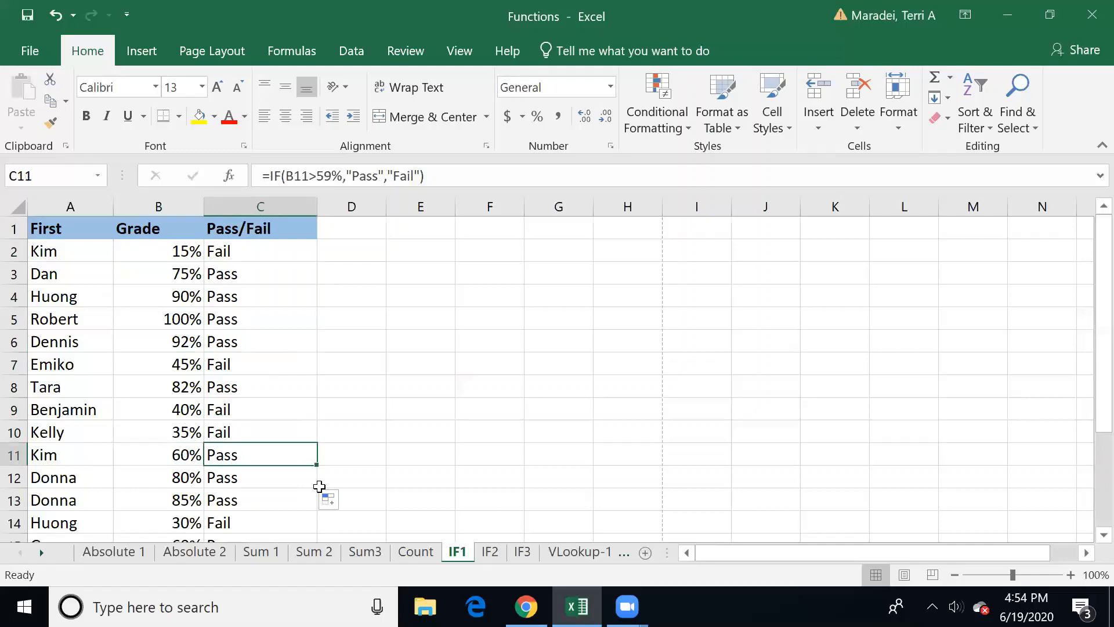
Check the remaining Pass/Fail formulas down to the end of the list and return to C15
key("Down")
key("Down")
key("Down")
key("Down")
key("Down")
key("Down")
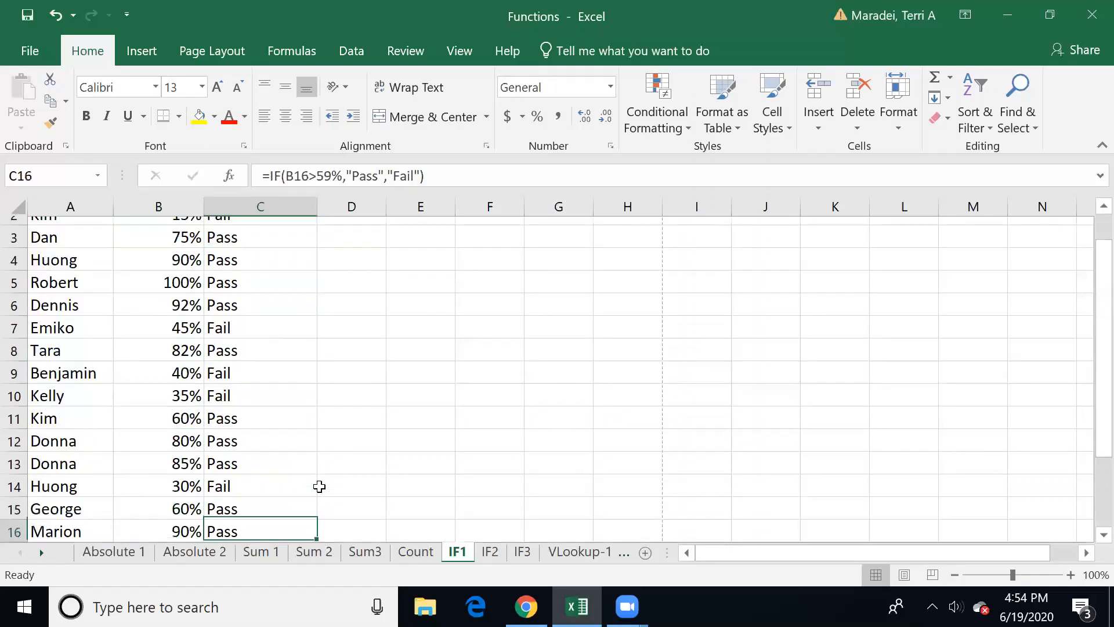
key("Down")
key("Down")
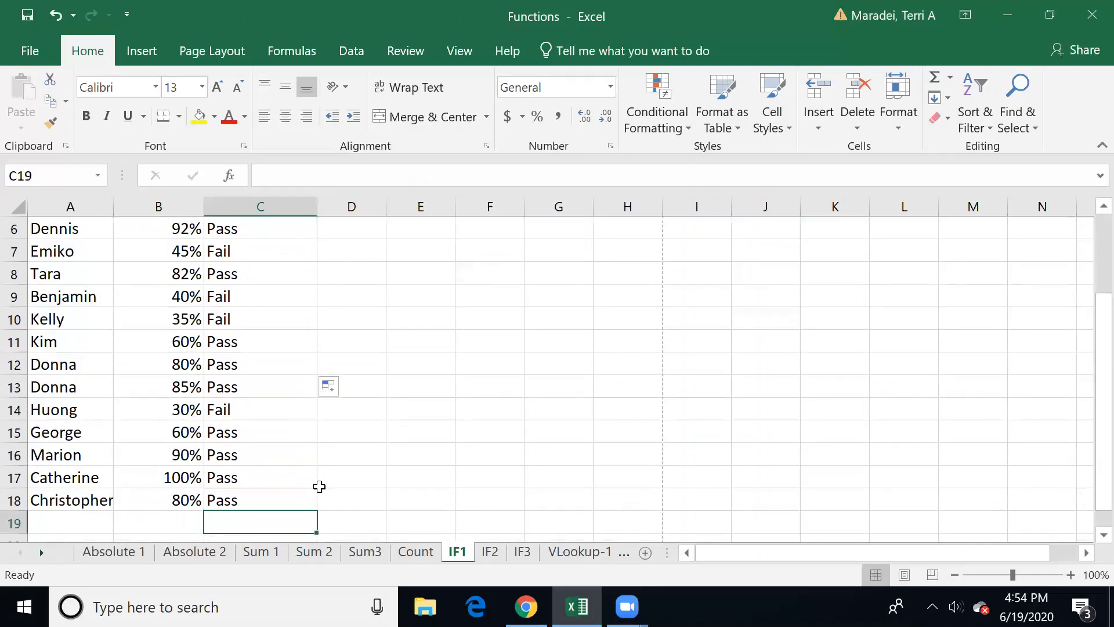
key("Up")
key("Up")
key("Up")
key("Up")
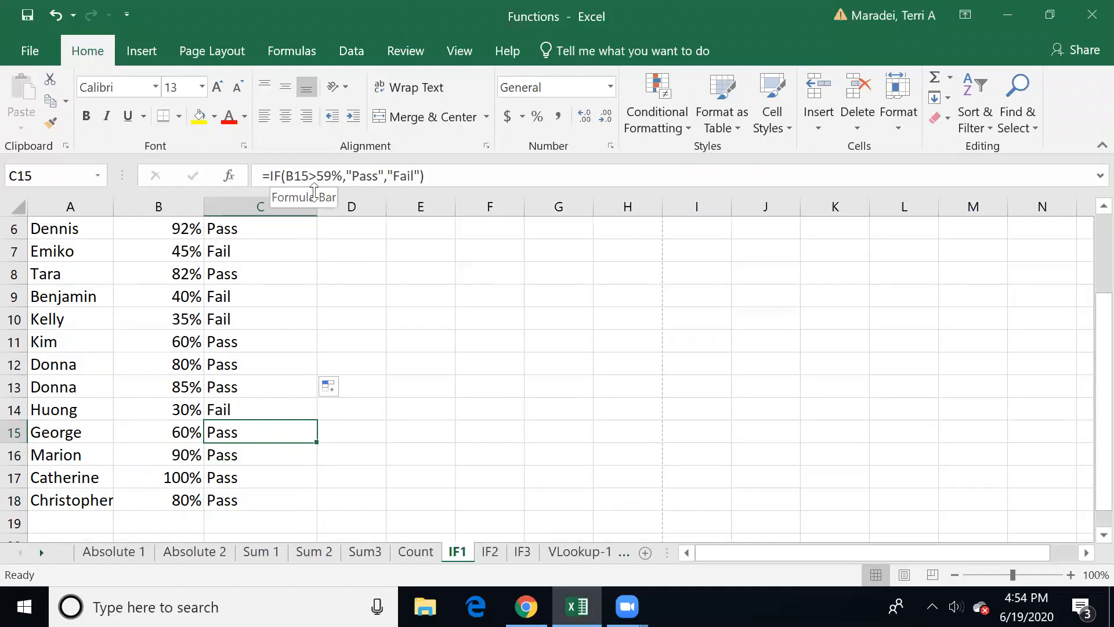
left_click(428, 302)
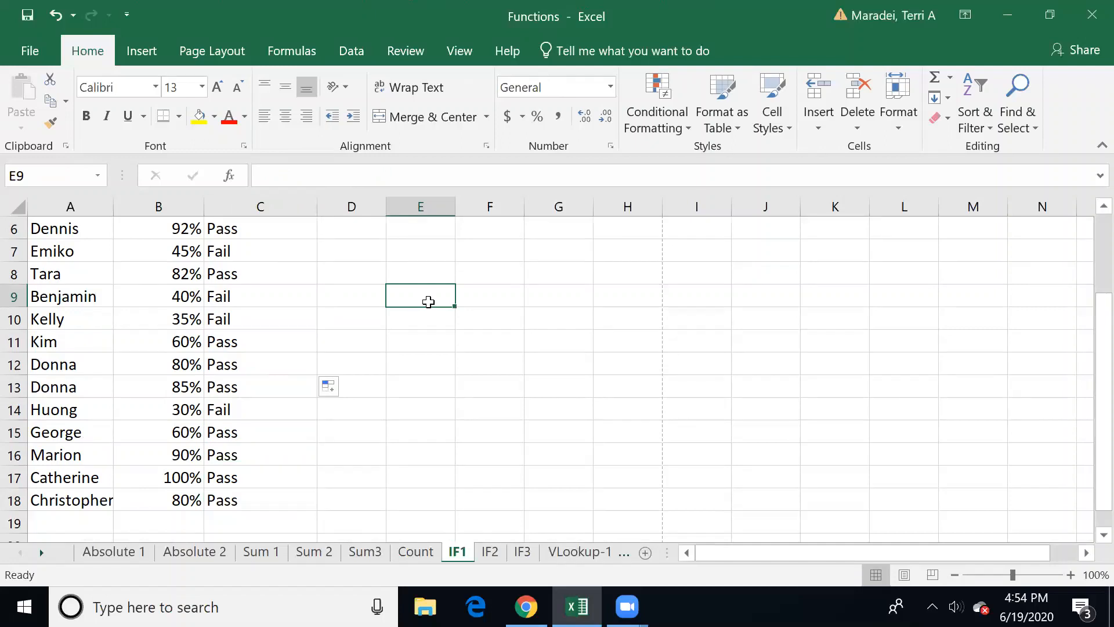
type("=If(")
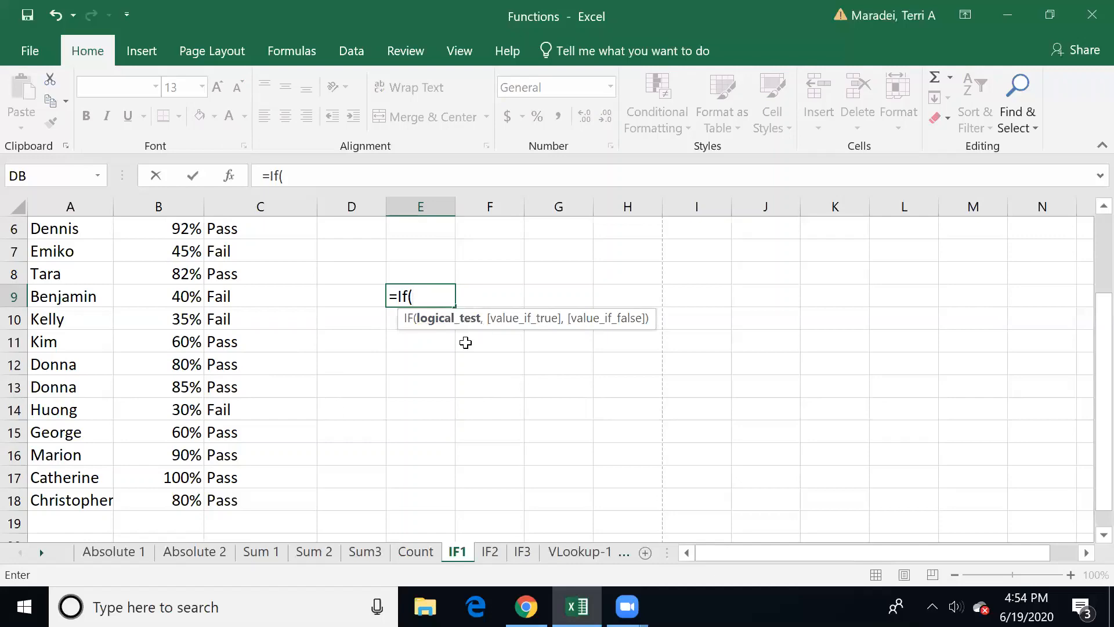
key("BackSpace")
key("Escape")
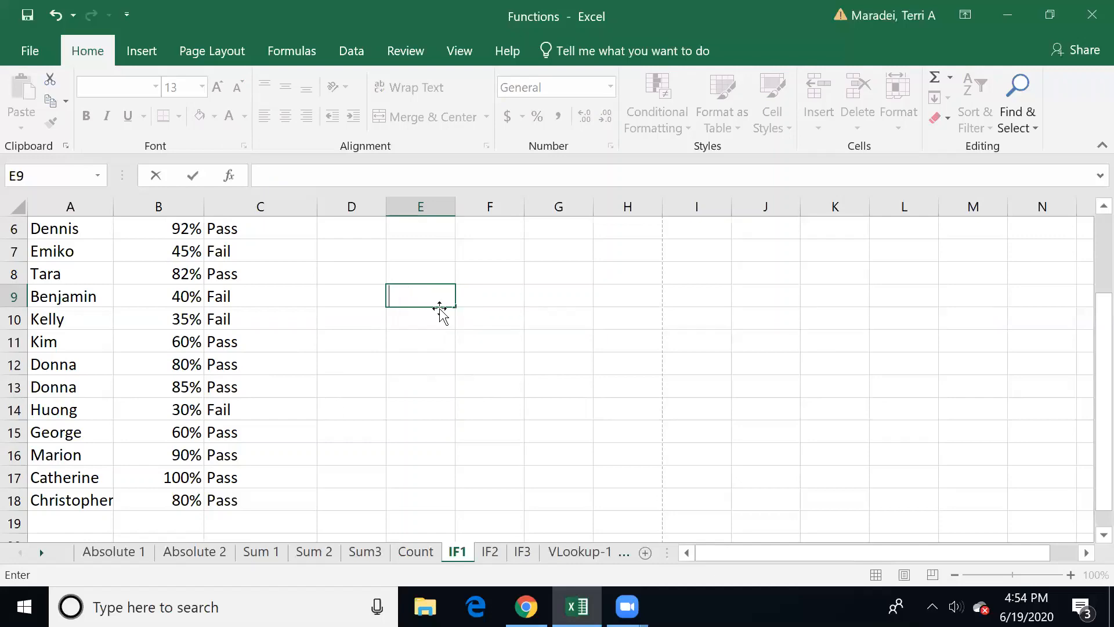
left_click(514, 400)
left_click_drag(494, 540, 493, 552)
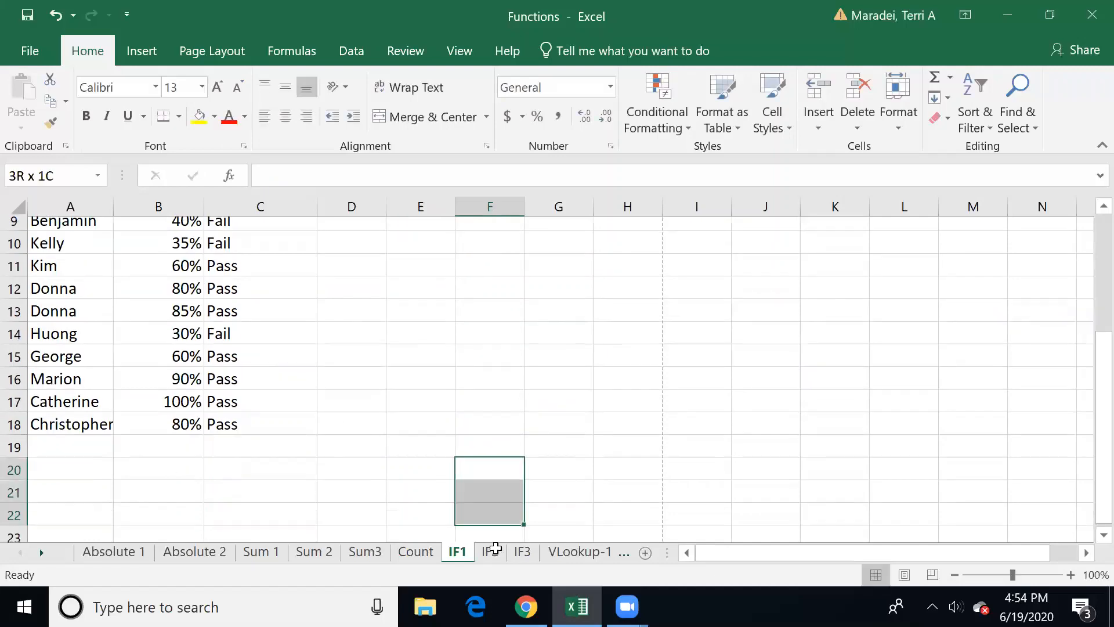
Switch to the IF2 donations sheet, with a brief look at IF3, and select the first donation value in G2
left_click(492, 552)
left_click(446, 442)
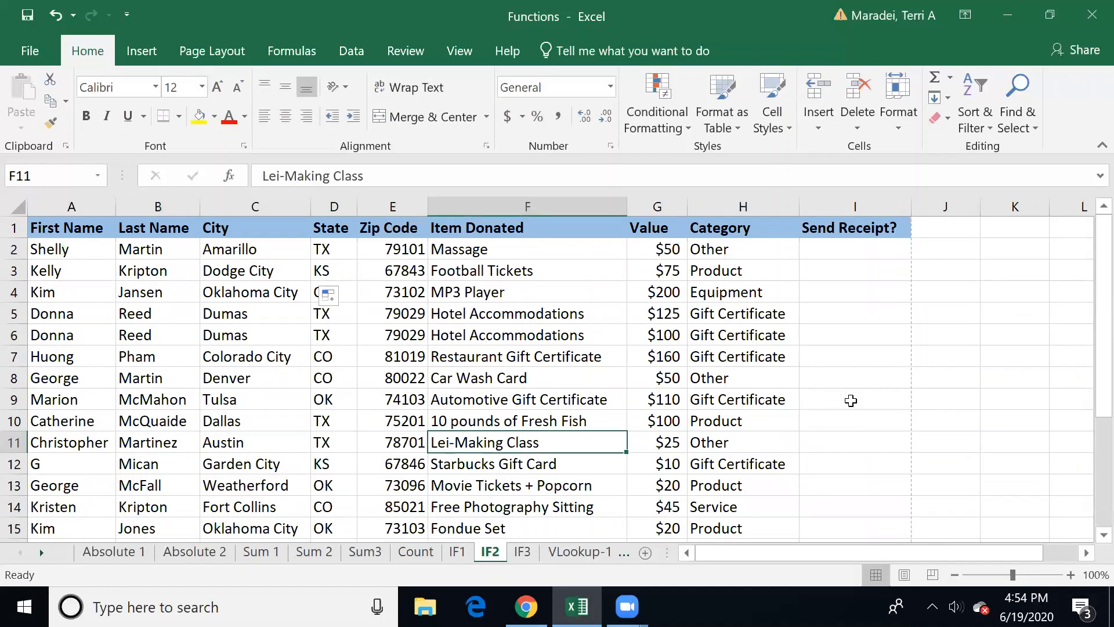
left_click(837, 249)
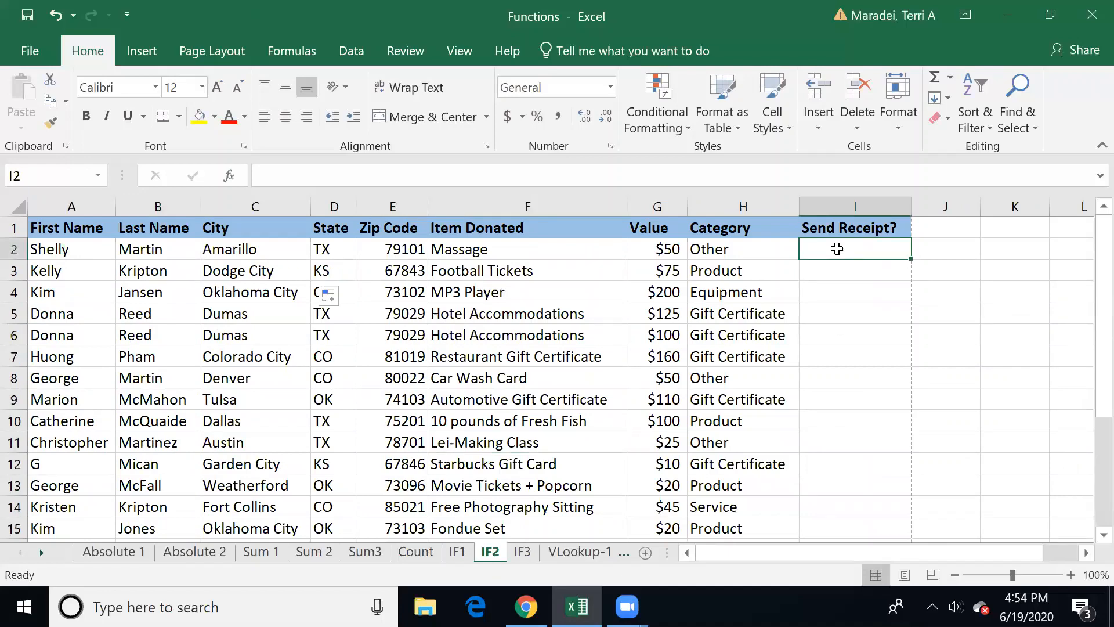
left_click(522, 552)
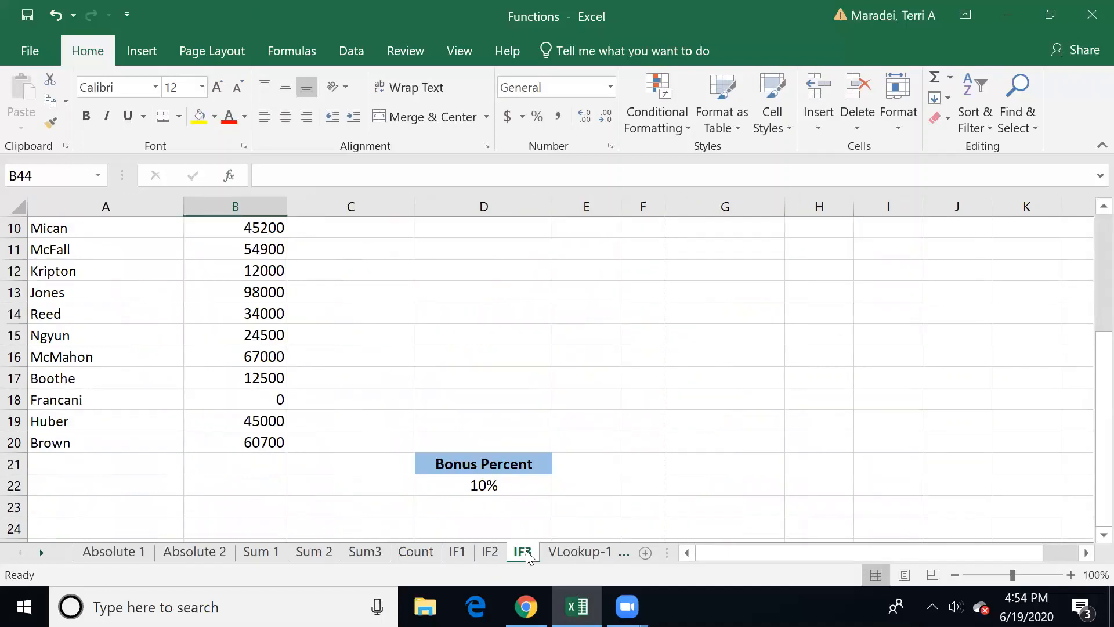
left_click(490, 553)
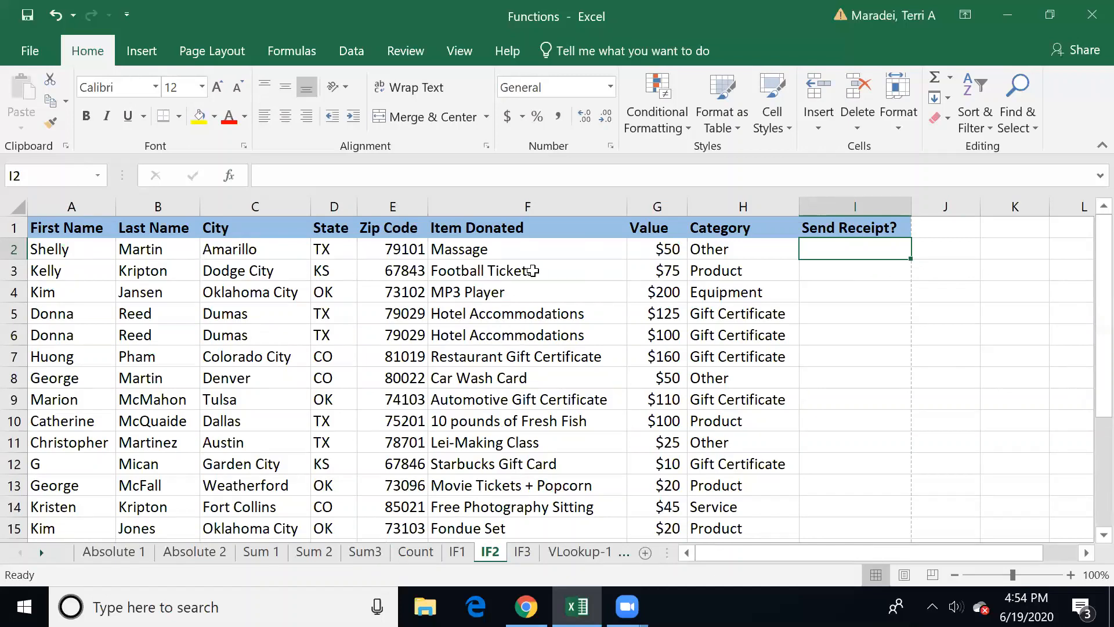
left_click(648, 251)
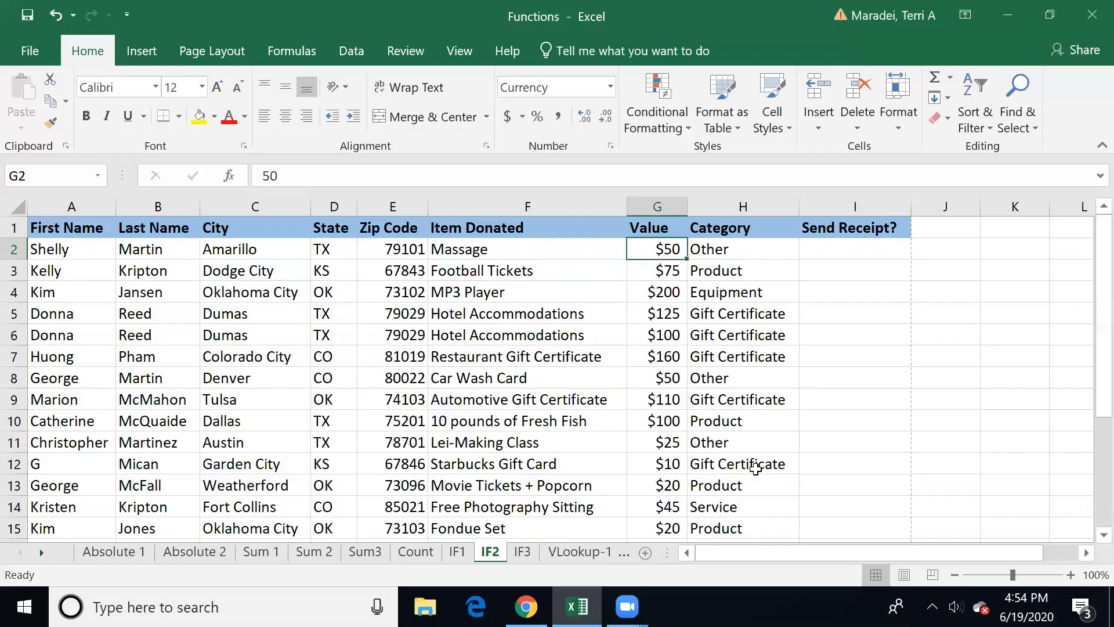
Enter =IF(G2>=100,"Yes","No") in I2 to decide whether the first donor is sent a receipt
left_click(840, 248)
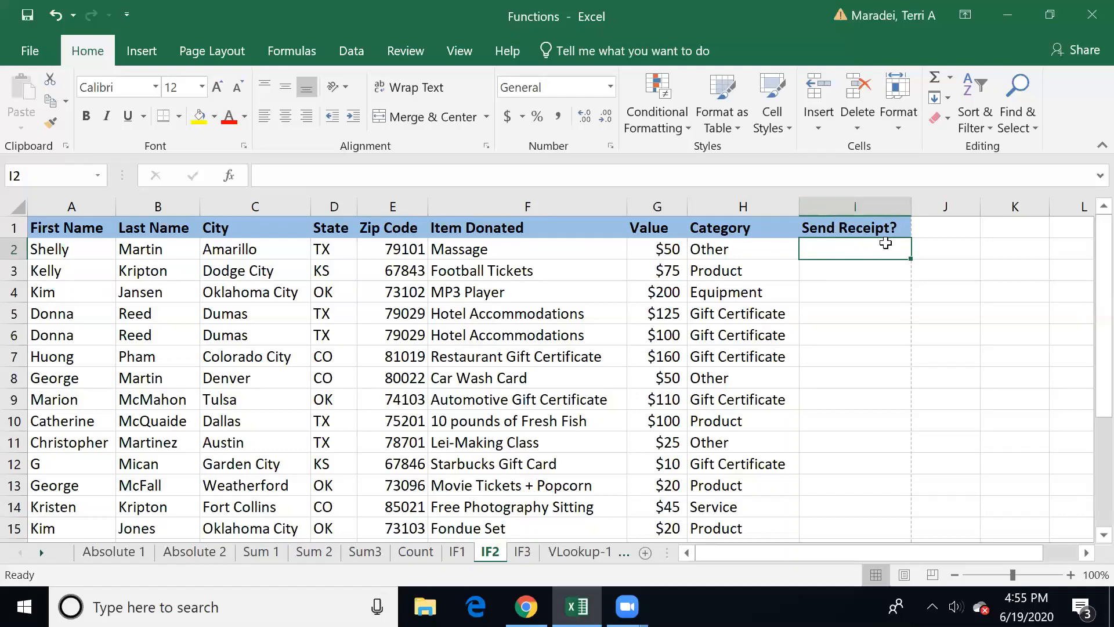
type("=if(")
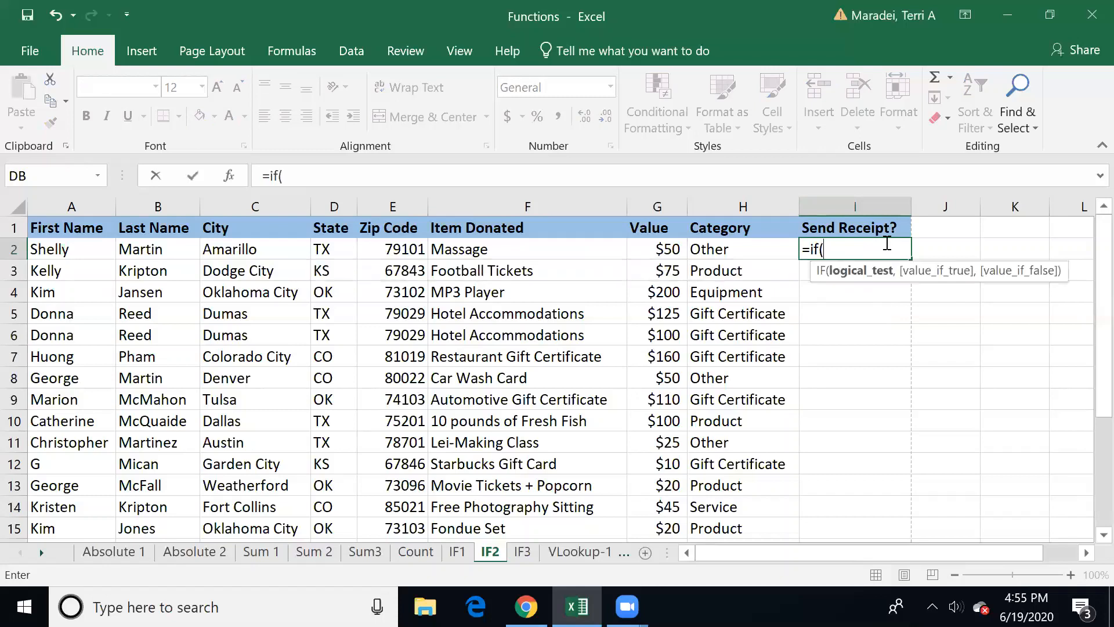
left_click(655, 250)
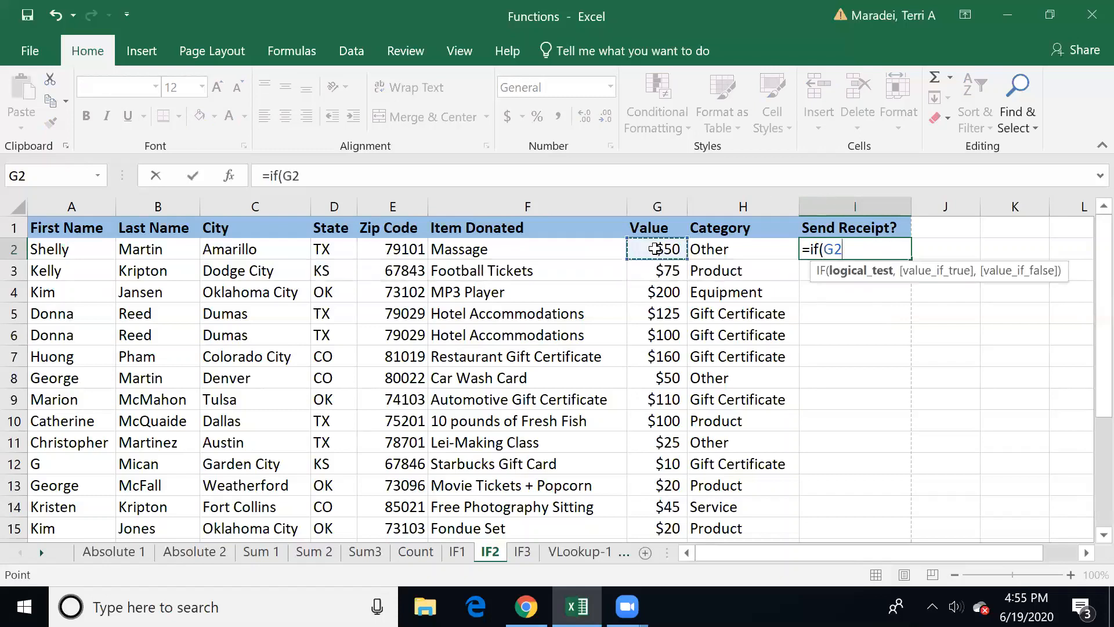
key("F8")
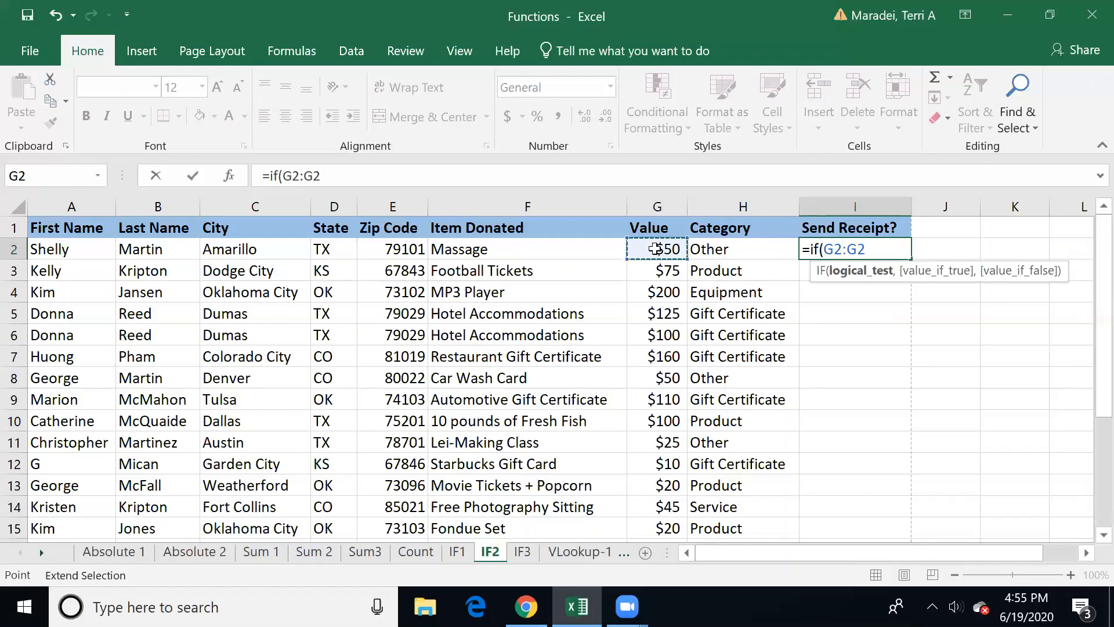
key("BackSpace")
key("BackSpace")
key("BackSpace")
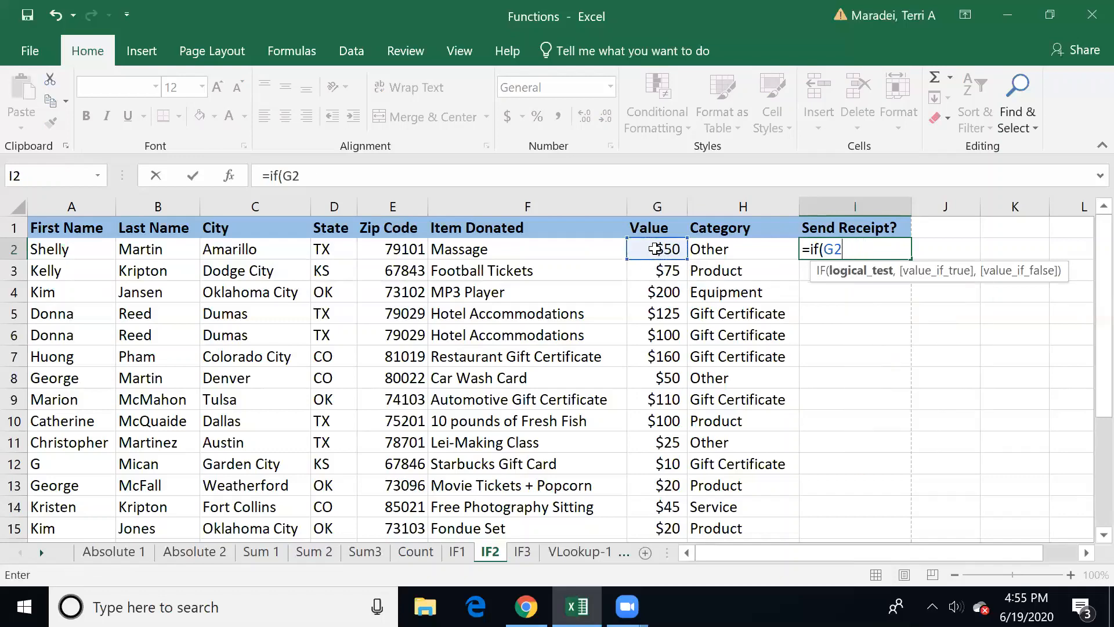
type(">=100,")
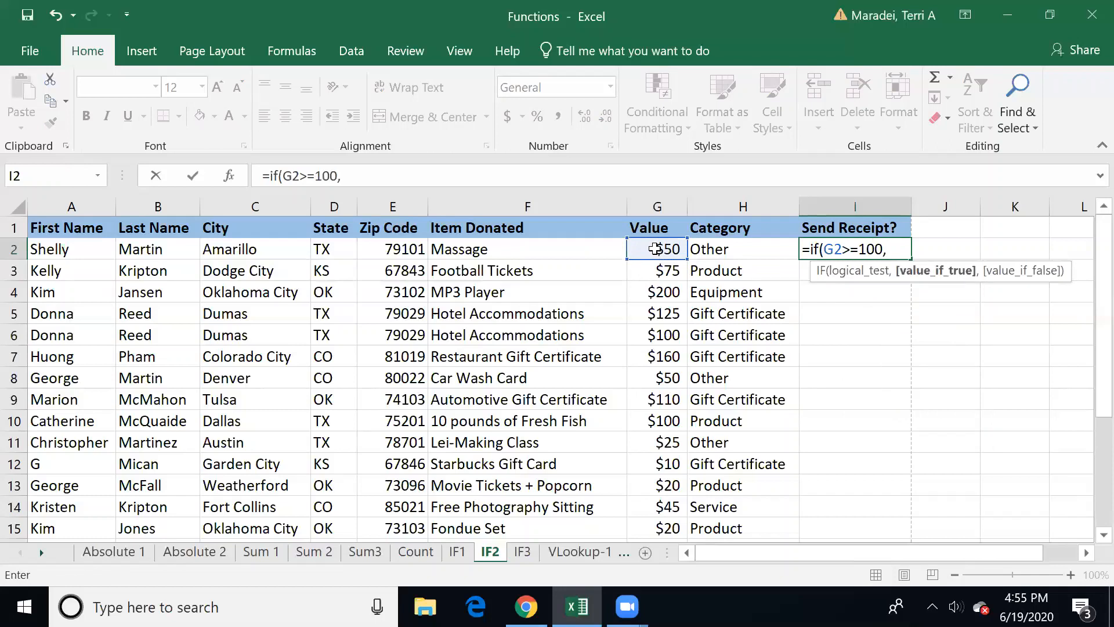
type("\"Yes\",\"No\"")
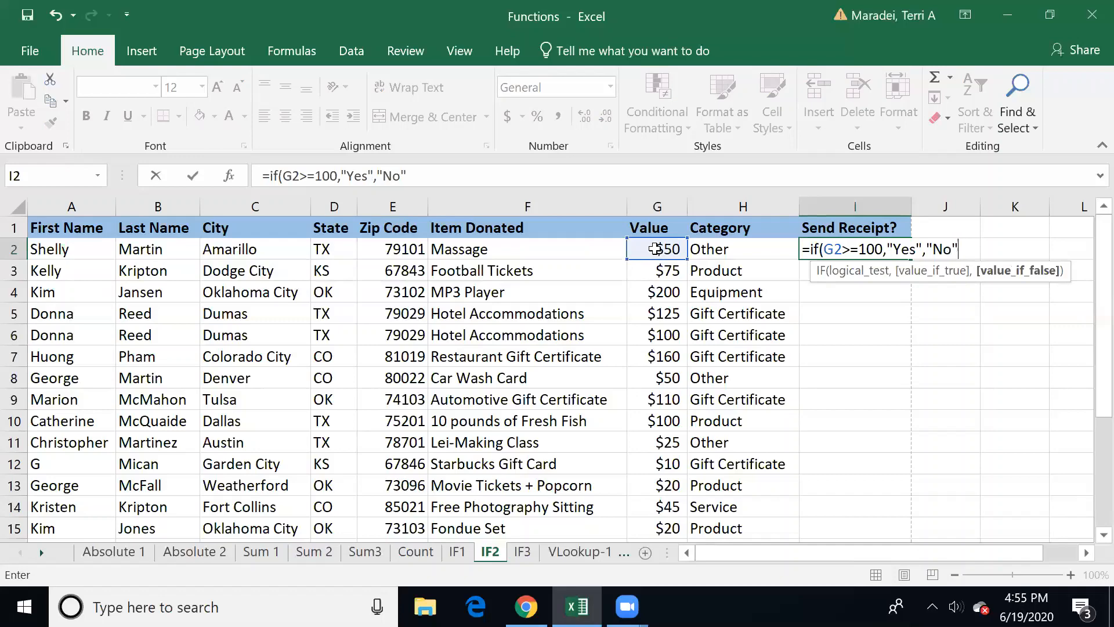
type(")")
key("Return")
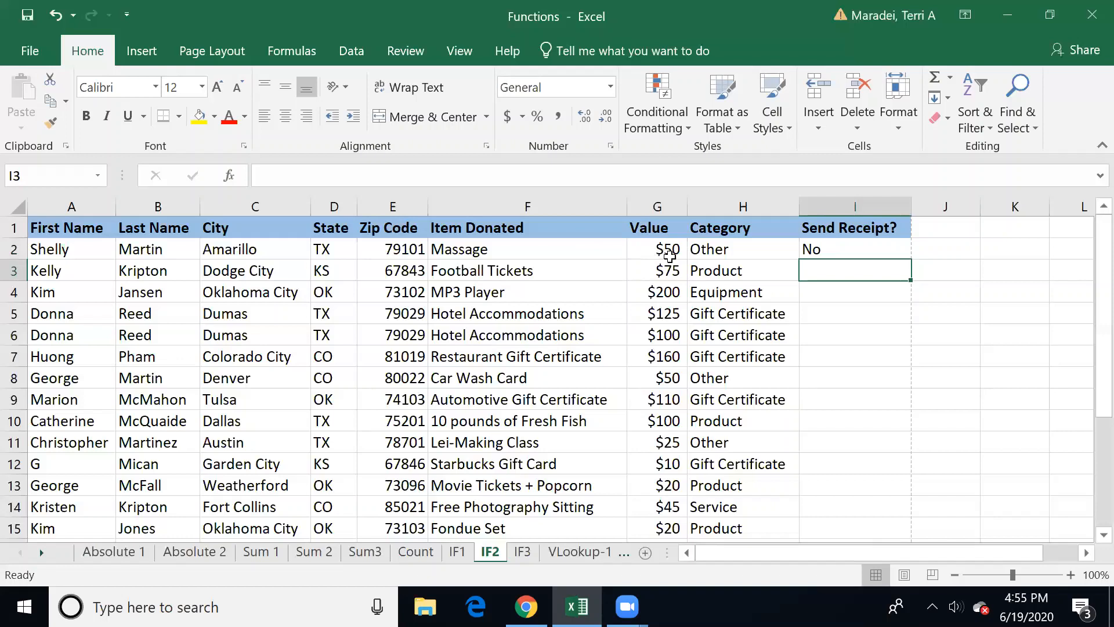
Copy the Send Receipt? formula from I2 down through I15 and check the copied formula in I3
left_click(895, 248)
left_click_drag(910, 258, 891, 523)
key("Up")
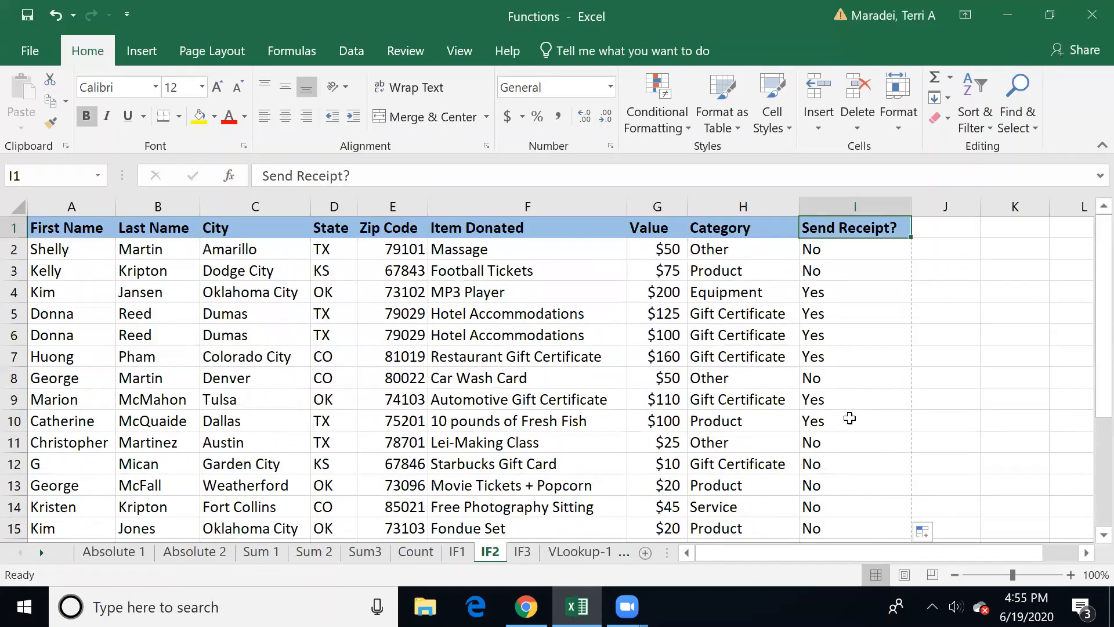
key("Down")
key("Down")
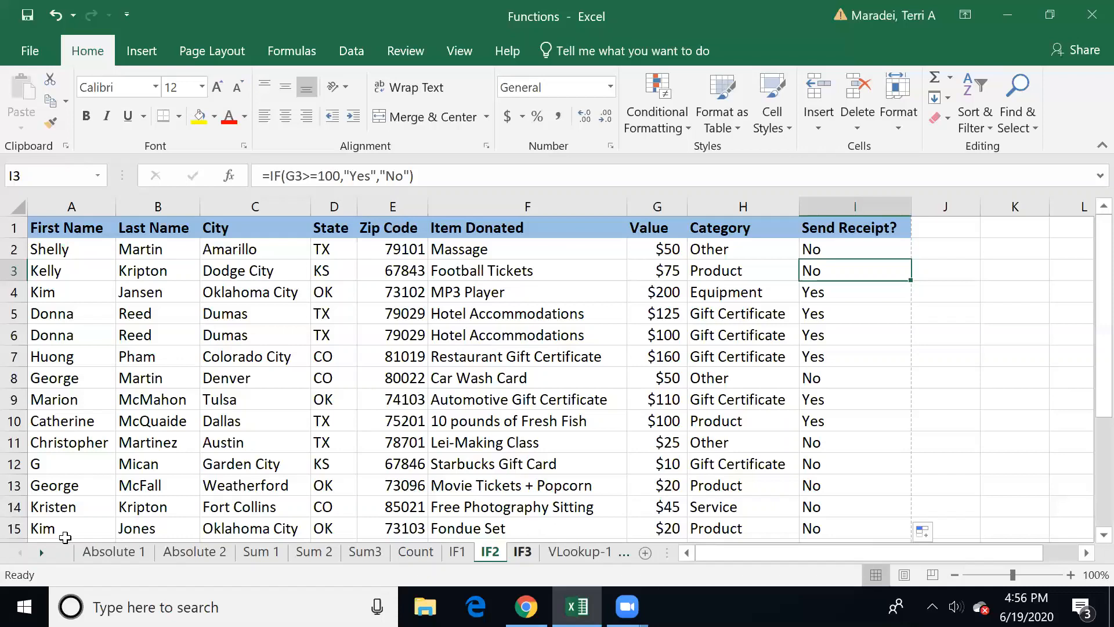
Bring the further worksheets into reach and open the PMT -1 car loan sheet
left_click(45, 553)
left_click(46, 553)
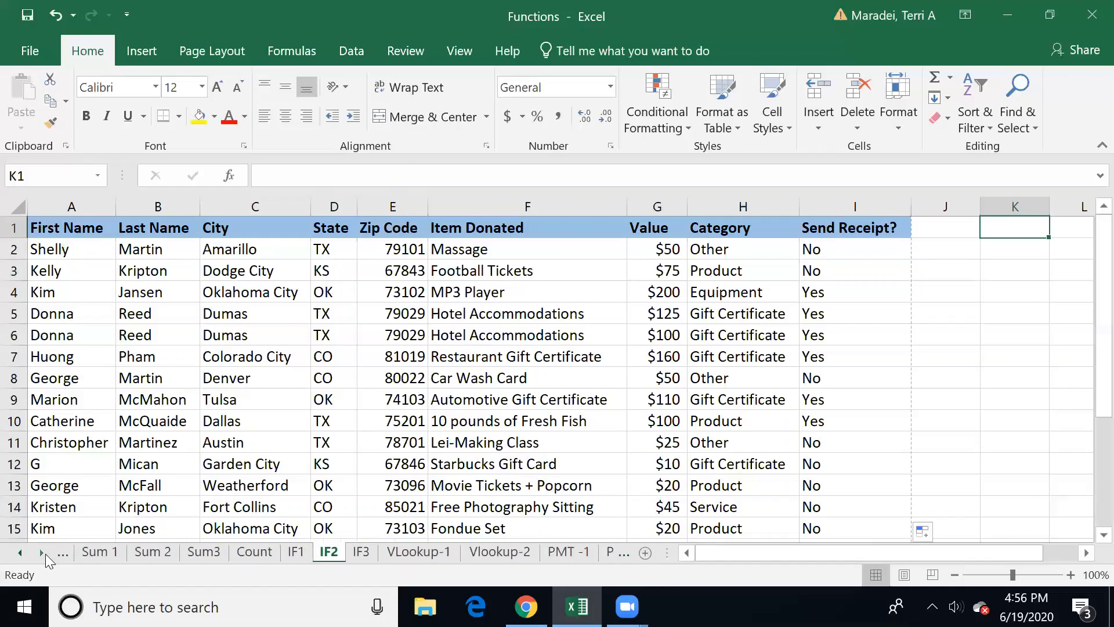
left_click(45, 553)
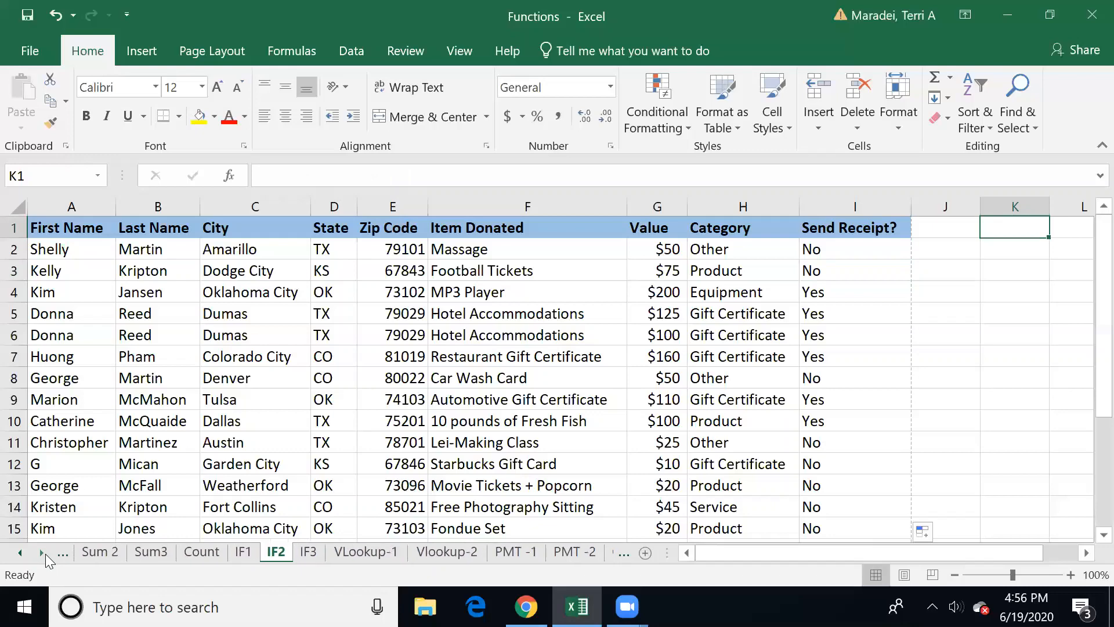
left_click(518, 553)
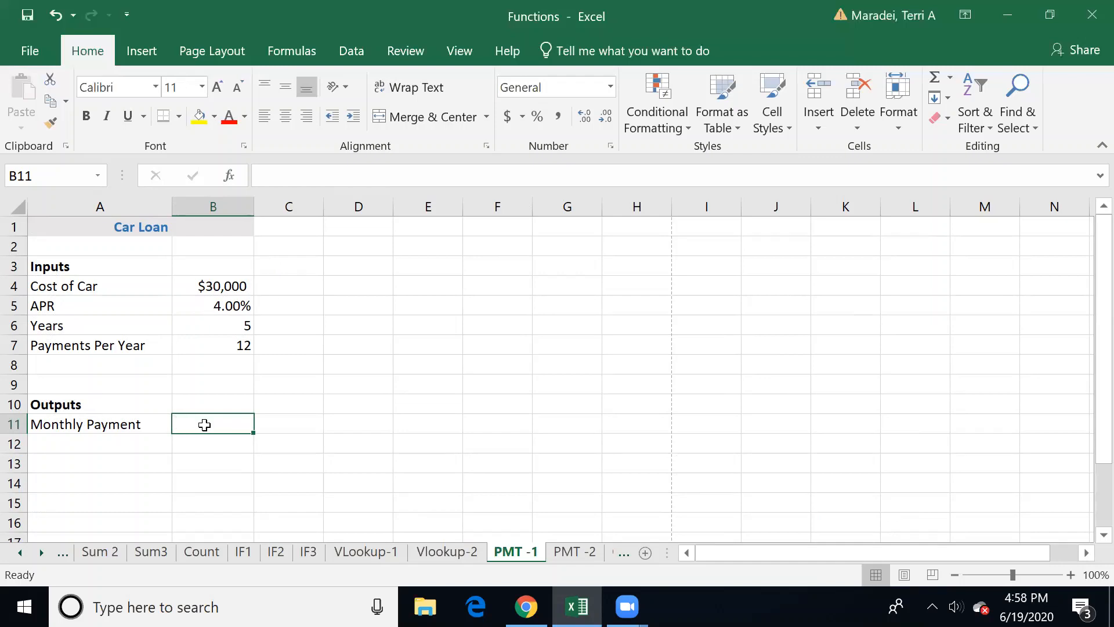
Enter =PMT(B5/12,B6*B7,-B4) in B11 to calculate the car loan's monthly payment
type("=pmt")
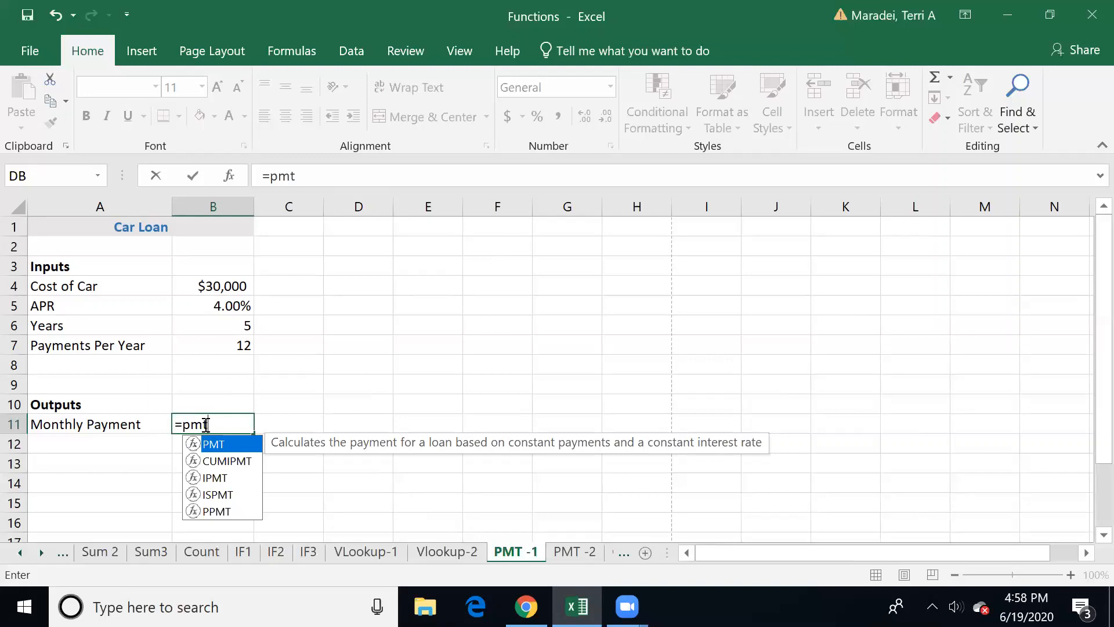
type("(")
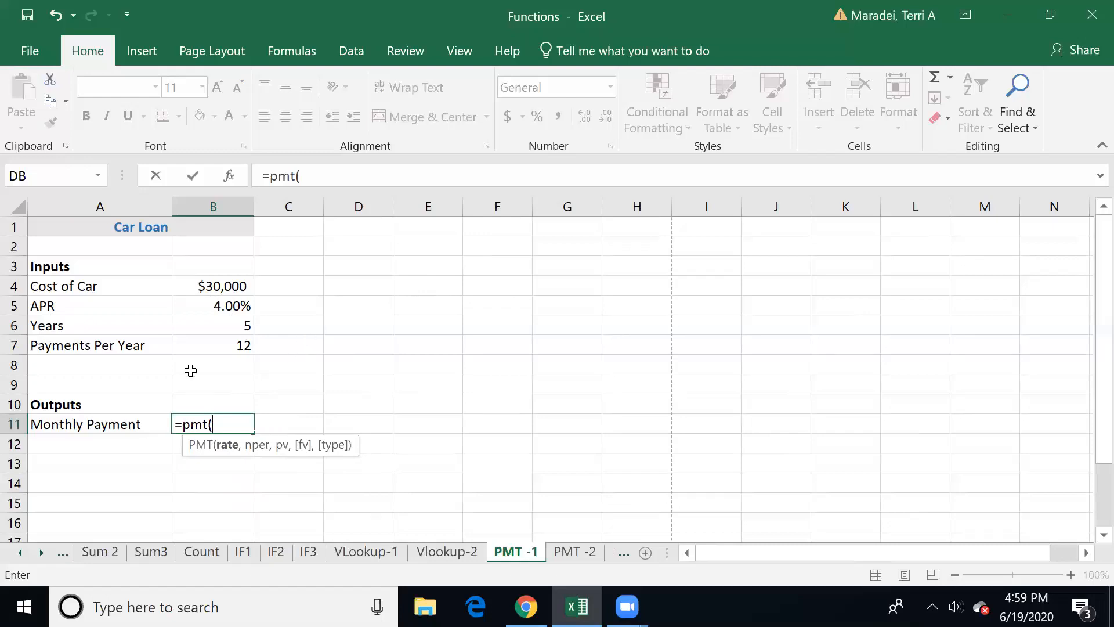
left_click(216, 304)
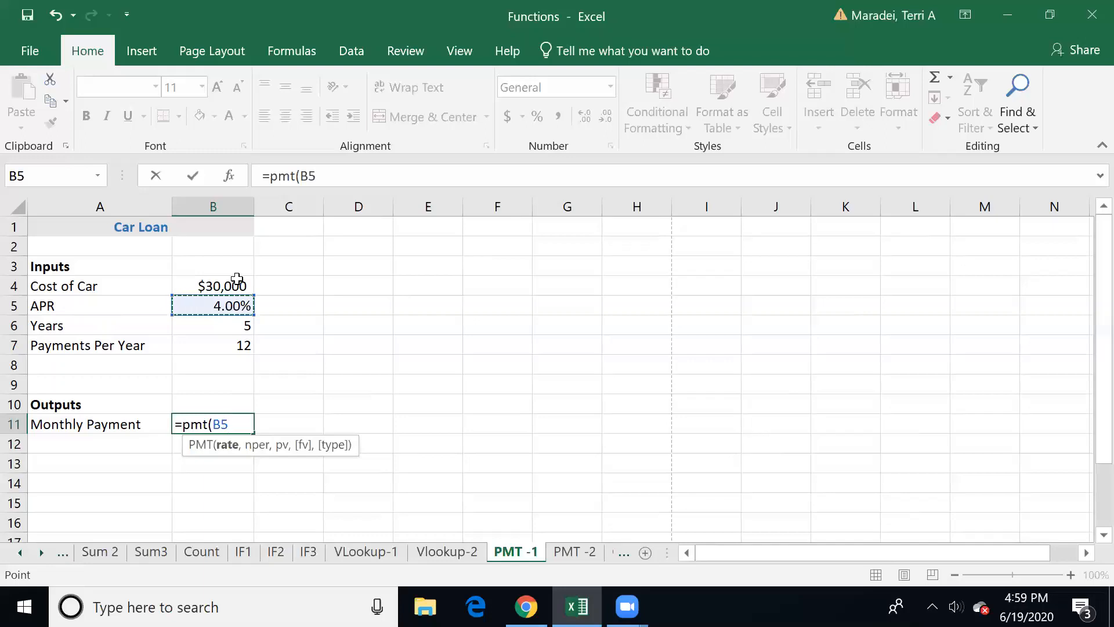
type("/12")
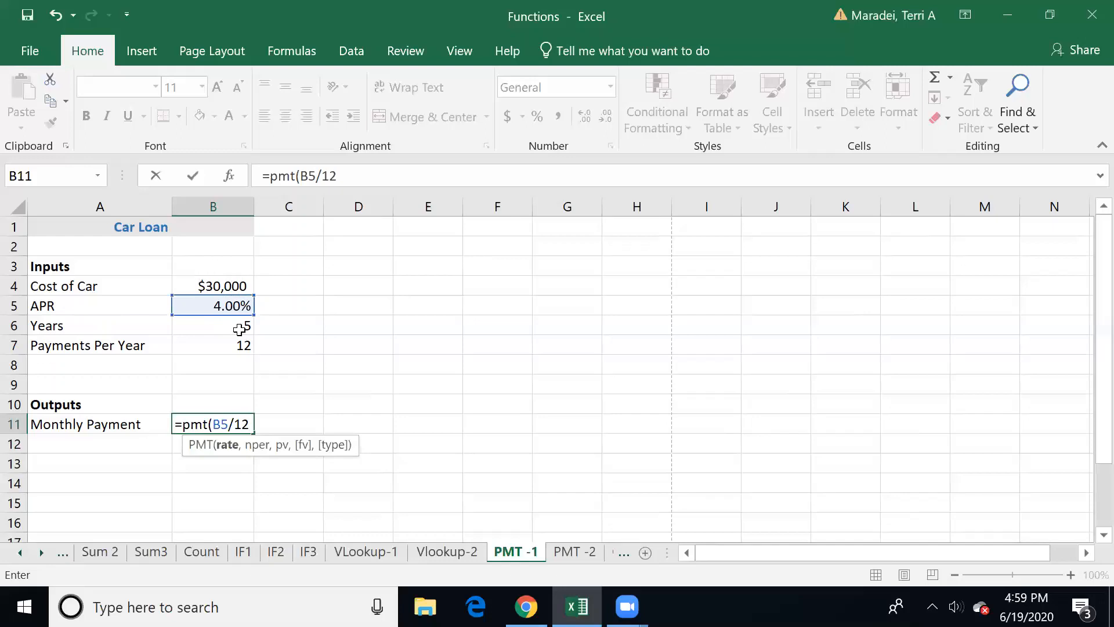
type(",")
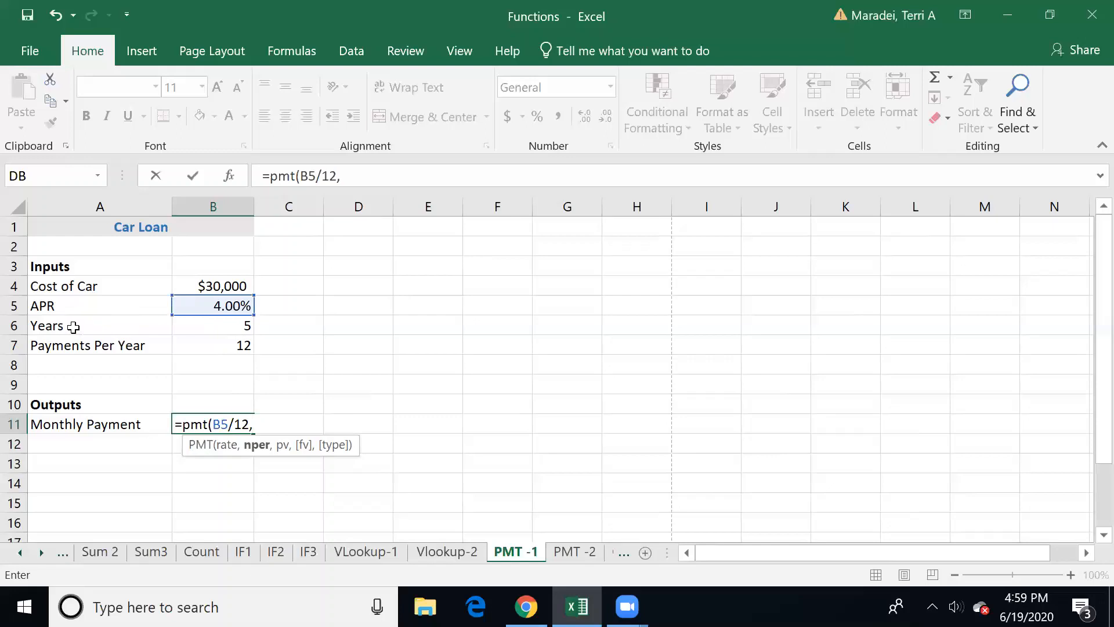
left_click(223, 325)
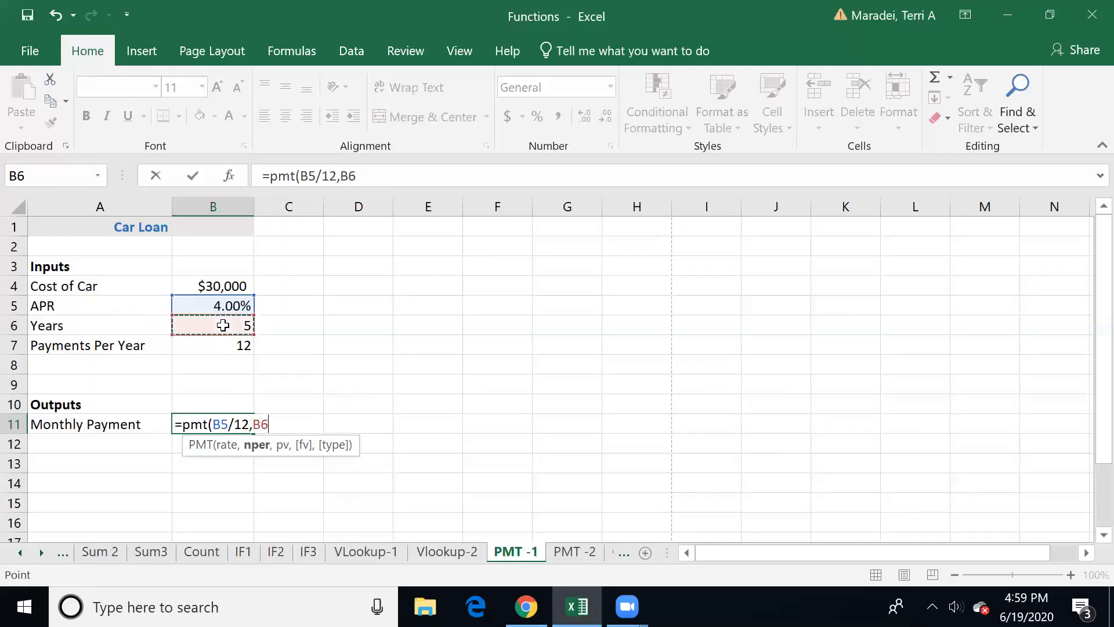
type("*")
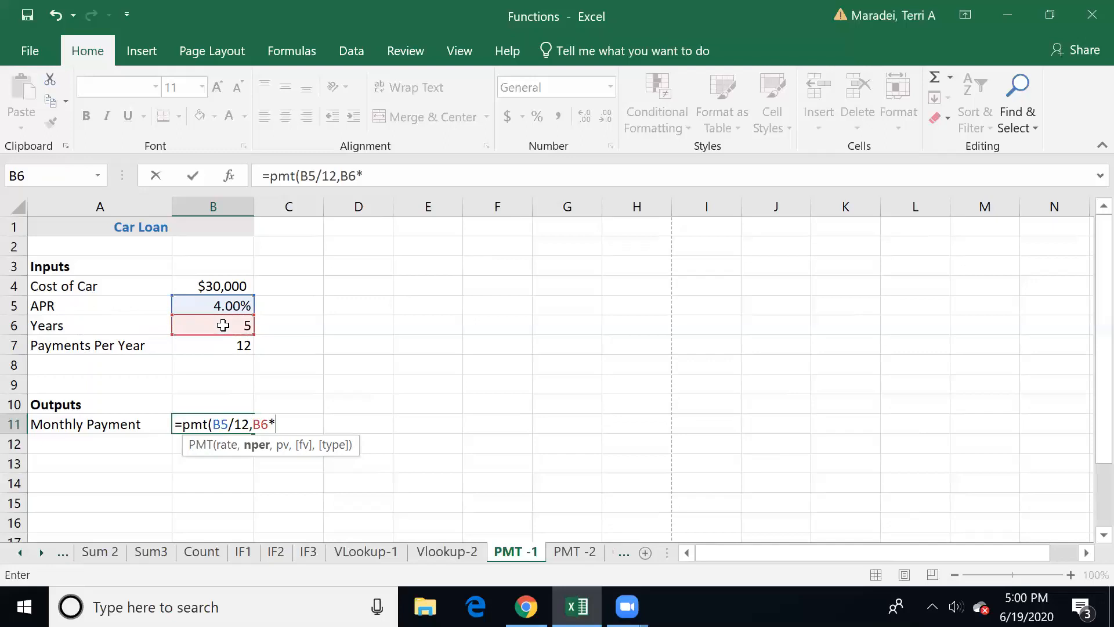
left_click(221, 346)
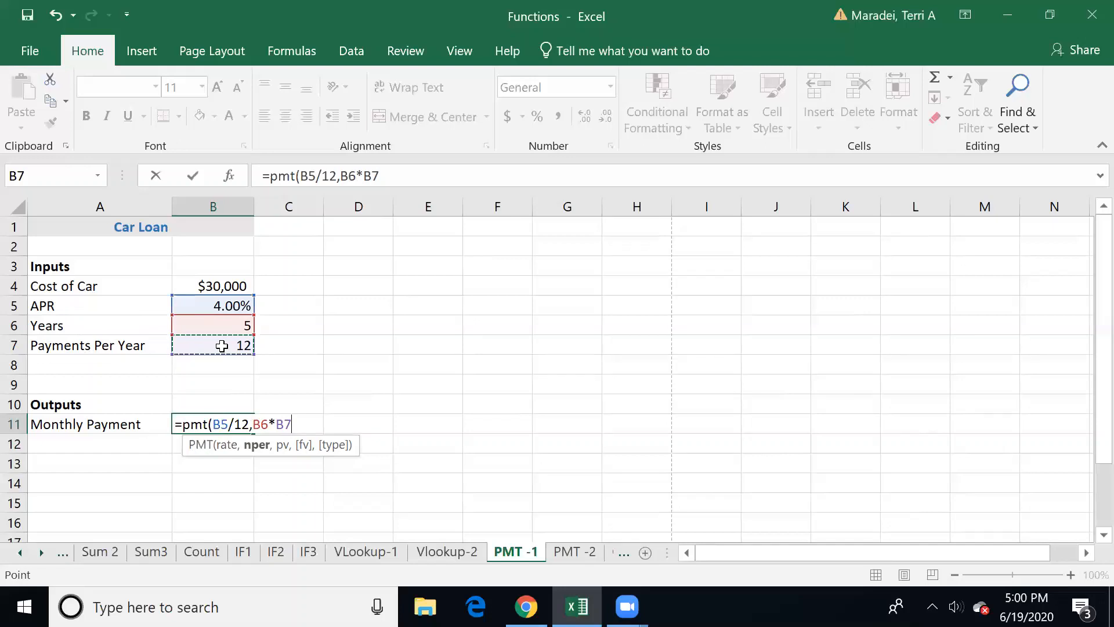
type(",")
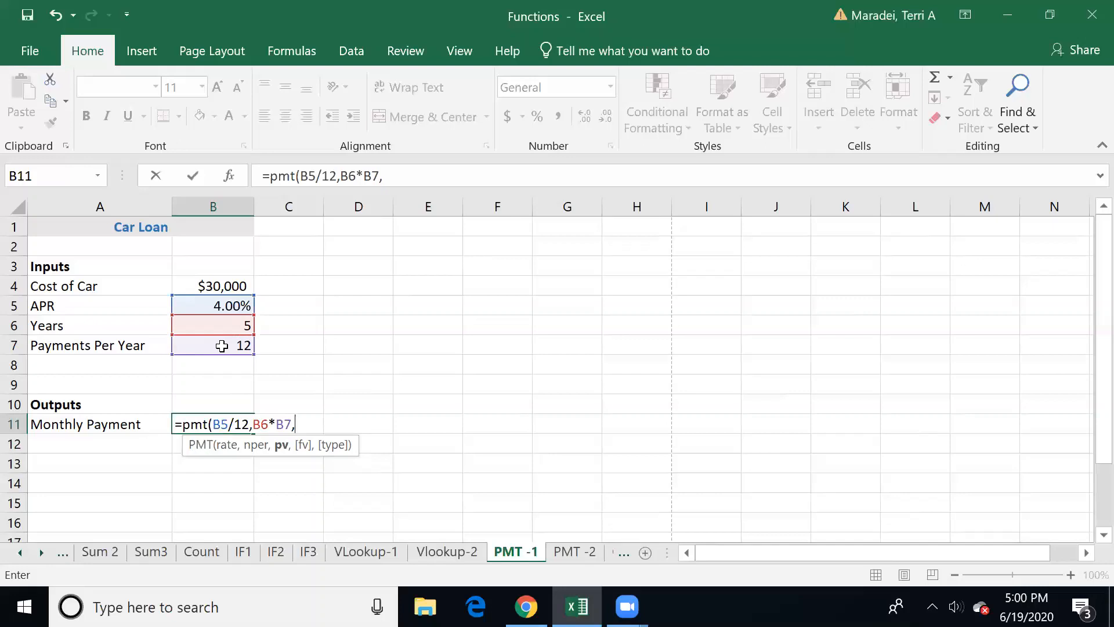
type("-")
left_click(235, 283)
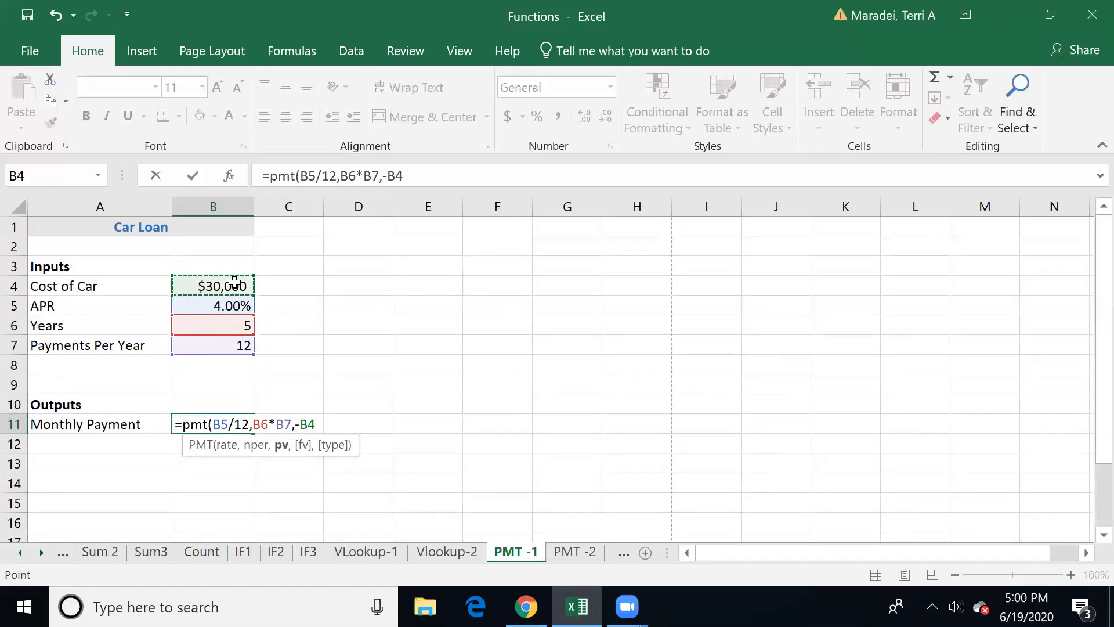
type(")")
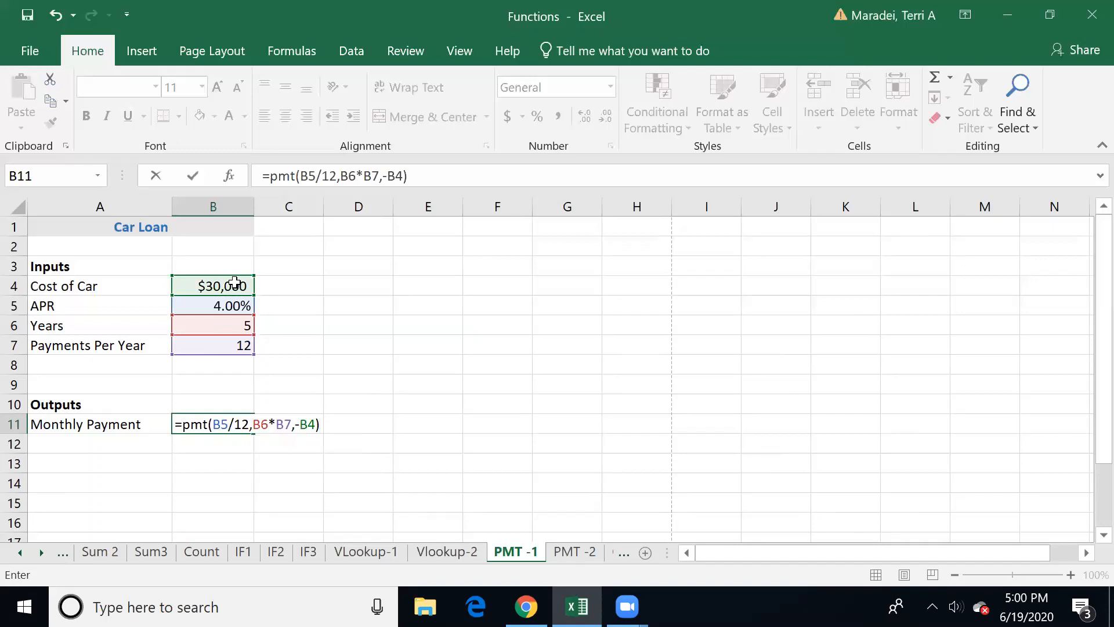
key("Return")
key("Up")
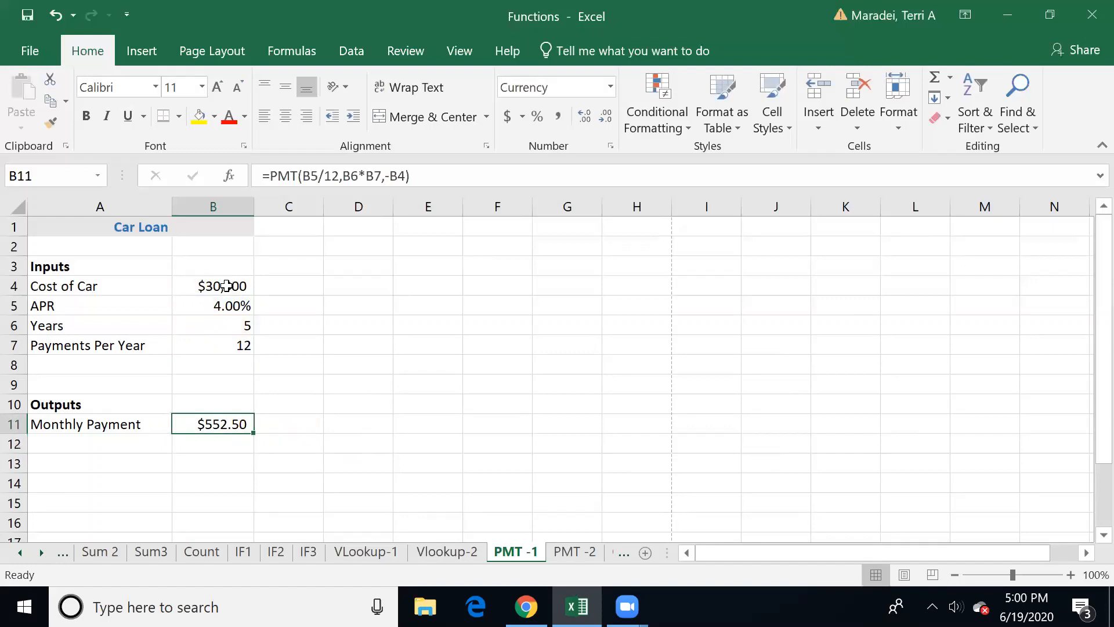
Remove the minus sign before B4 in the monthly payment formula in B11
key("F2")
key("Left")
key("Left")
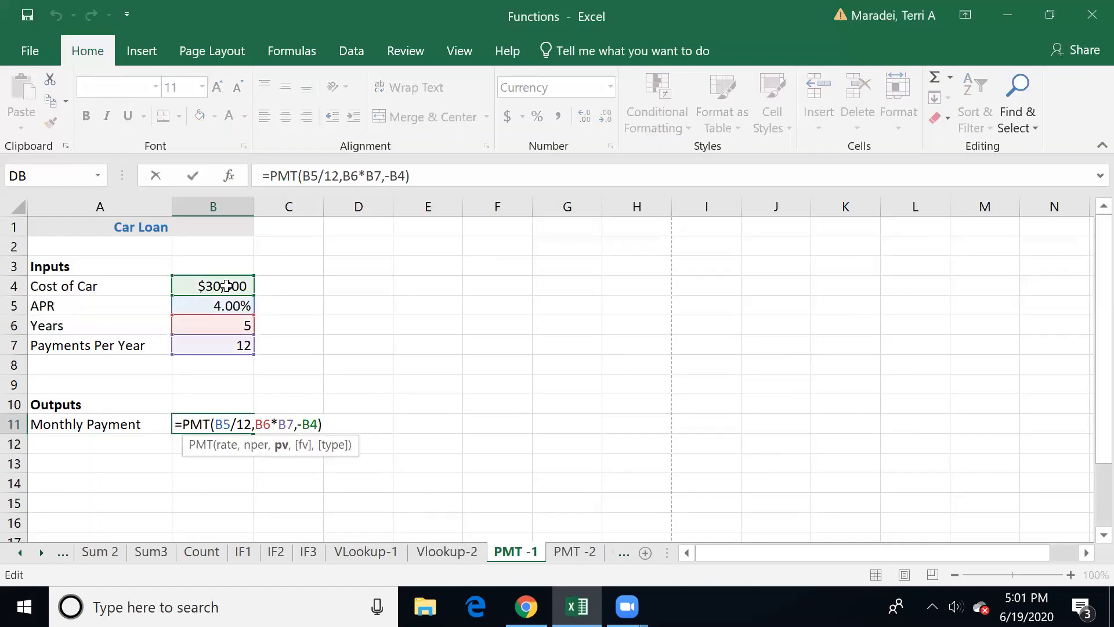
key("Delete")
key("Return")
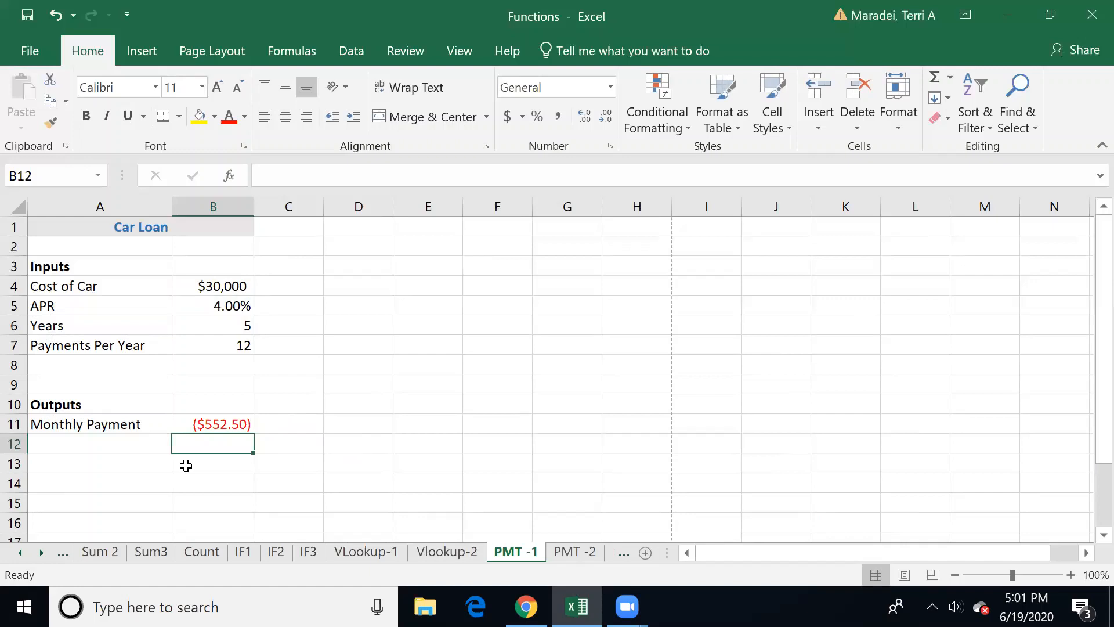
Put the minus sign back before B4 in the B11 formula so it reads =PMT(B5/12,B6*B7,-B4)
double_click(224, 422)
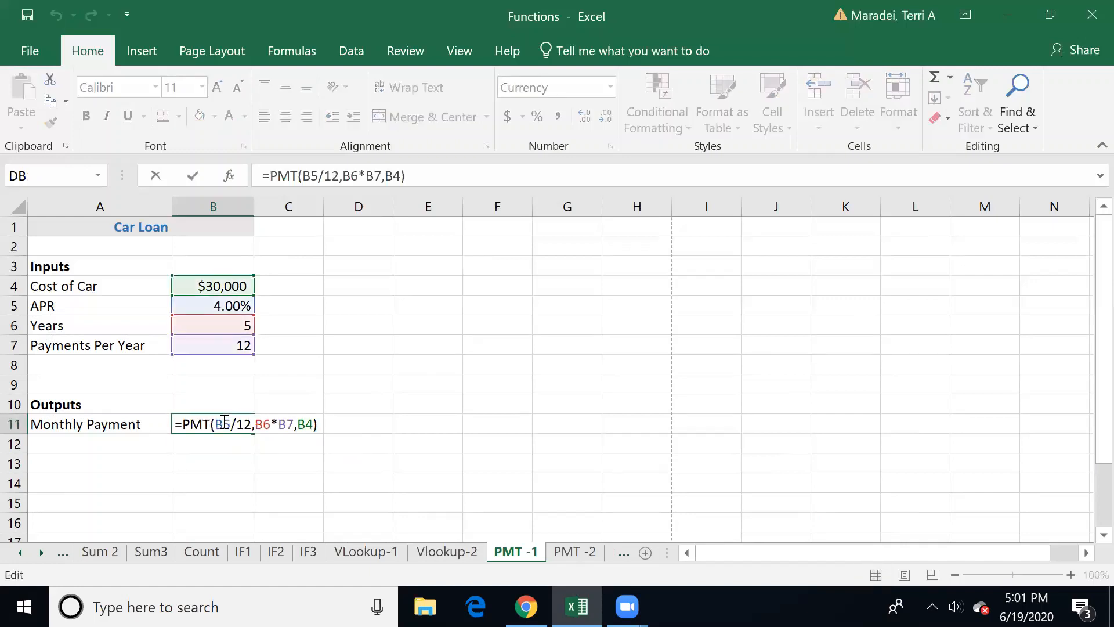
type("-")
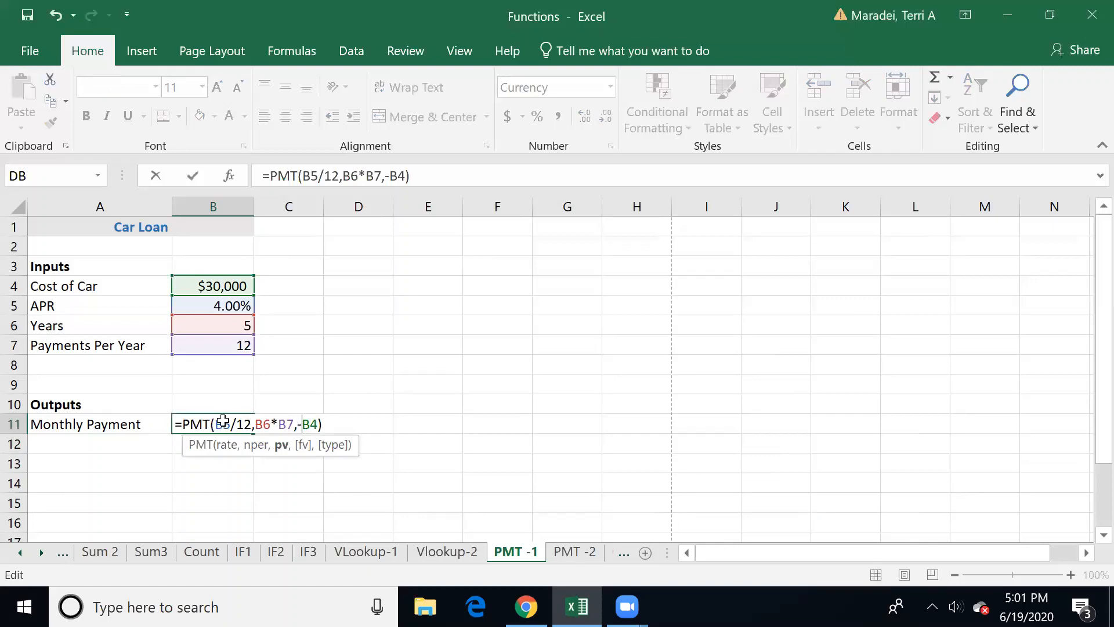
key("Return")
left_click(223, 422)
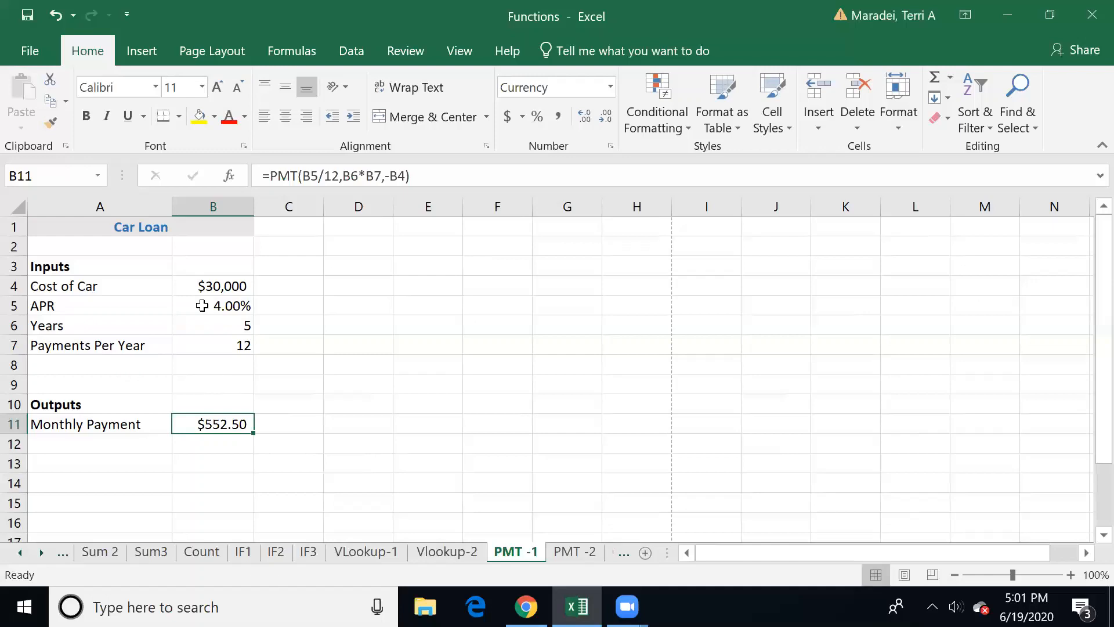
Set the cost of the car in B4 to 20000 to test the payment formula
left_click(208, 287)
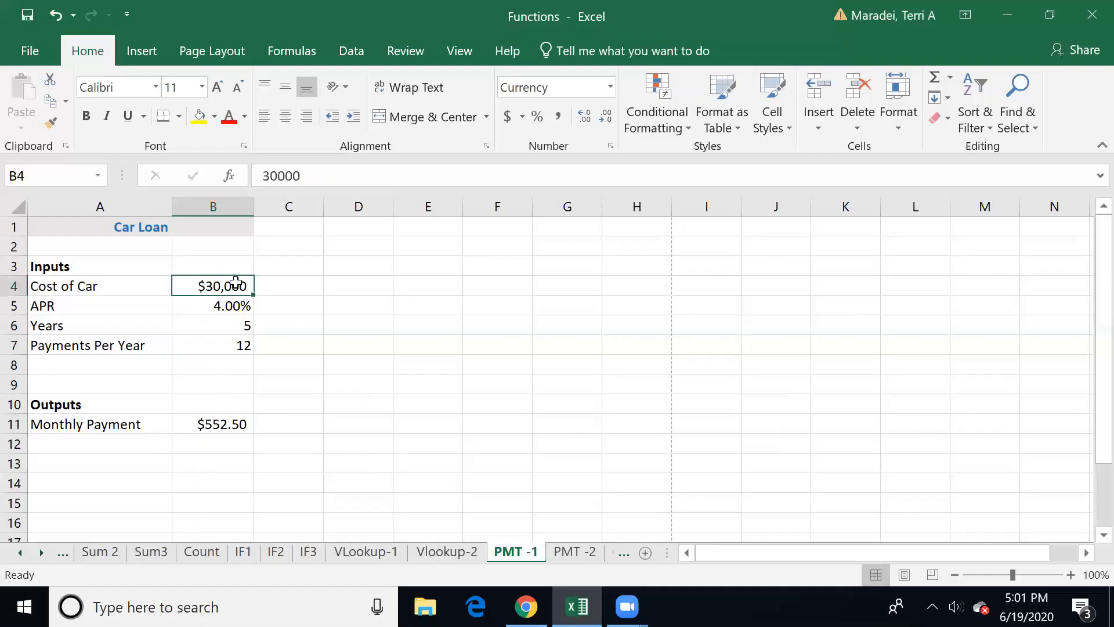
type("20")
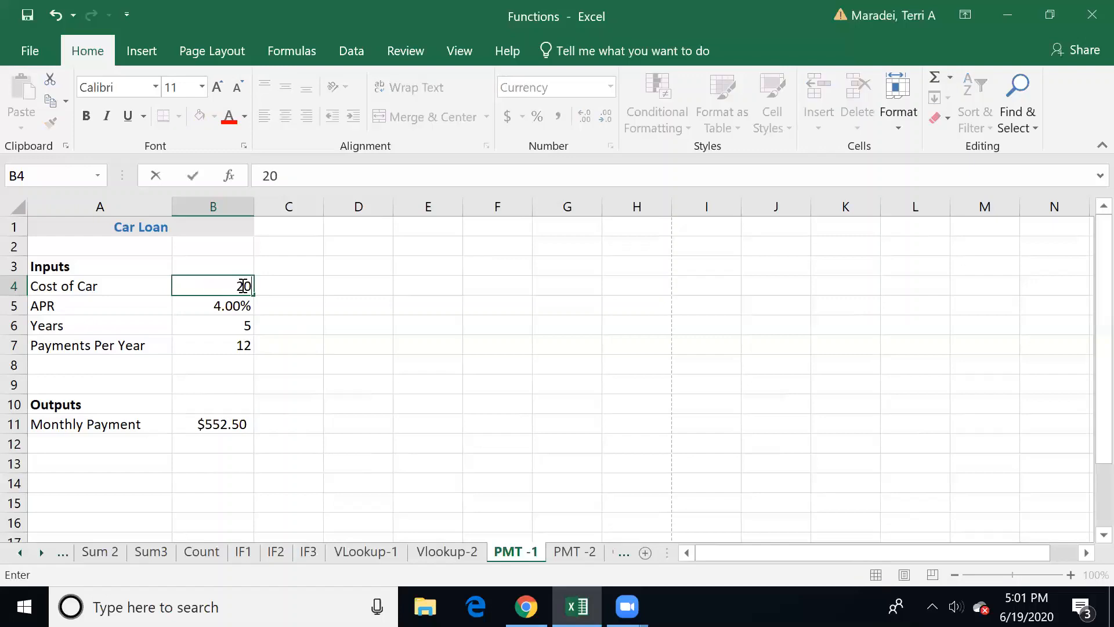
type("000")
key("Return")
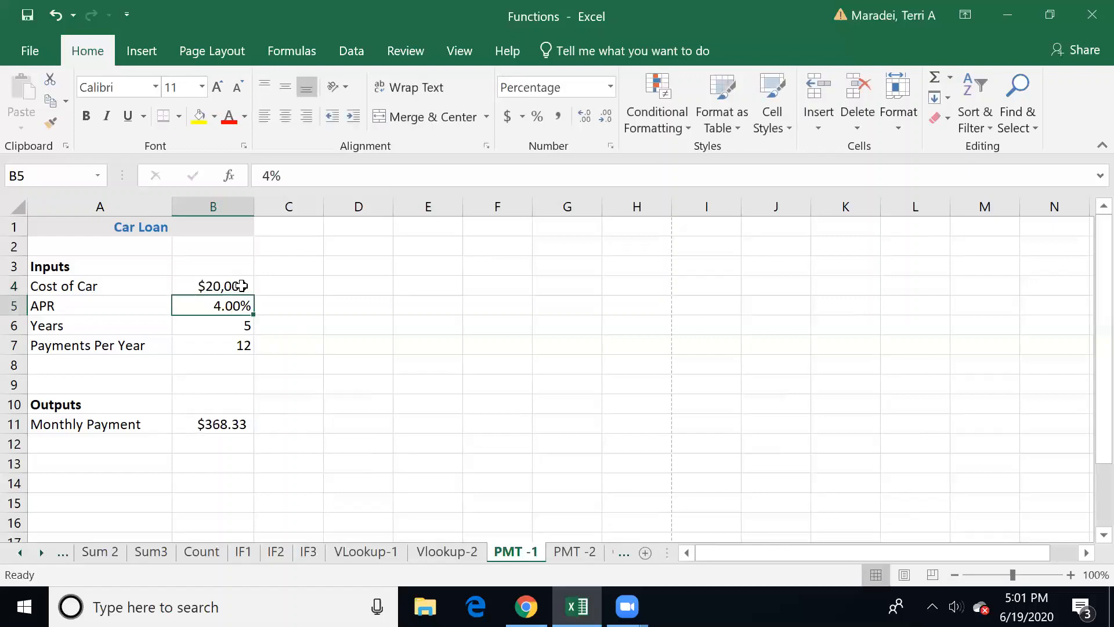
left_click(242, 286)
key("Down")
key("Down")
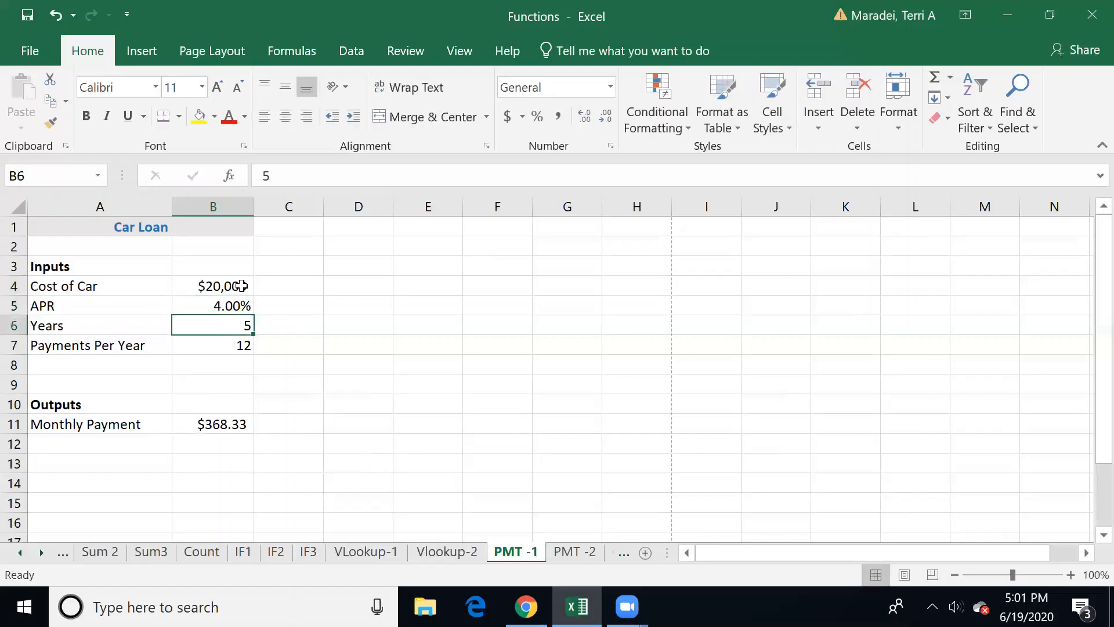
key("Down")
key("Down")
key("Down")
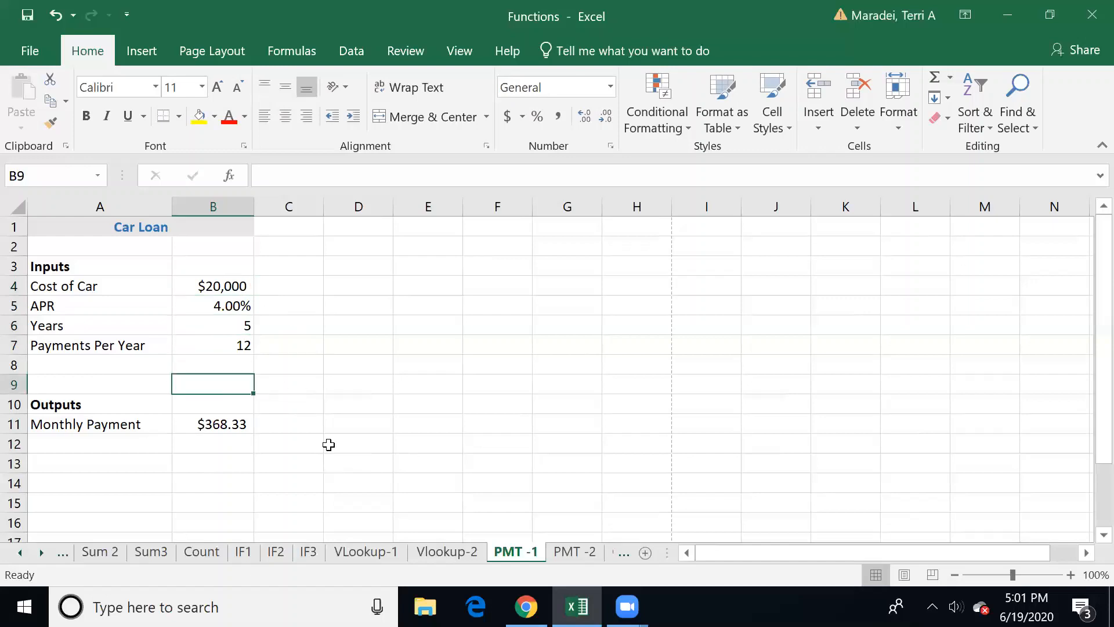
Set the car loan's APR in B5 to 7%
left_click(232, 306)
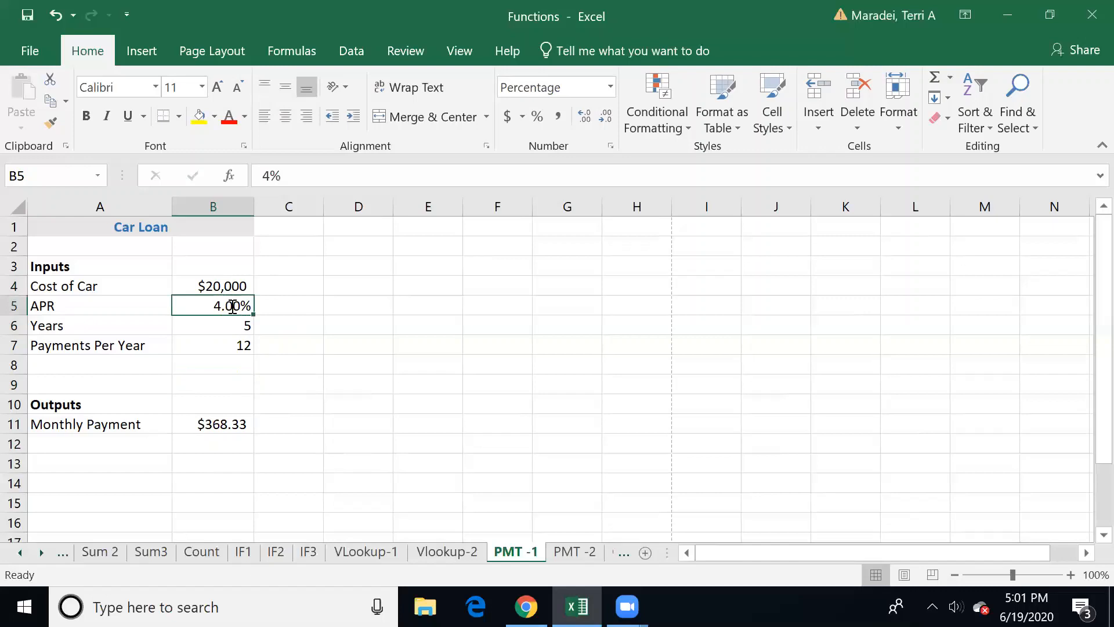
type("7")
key("Return")
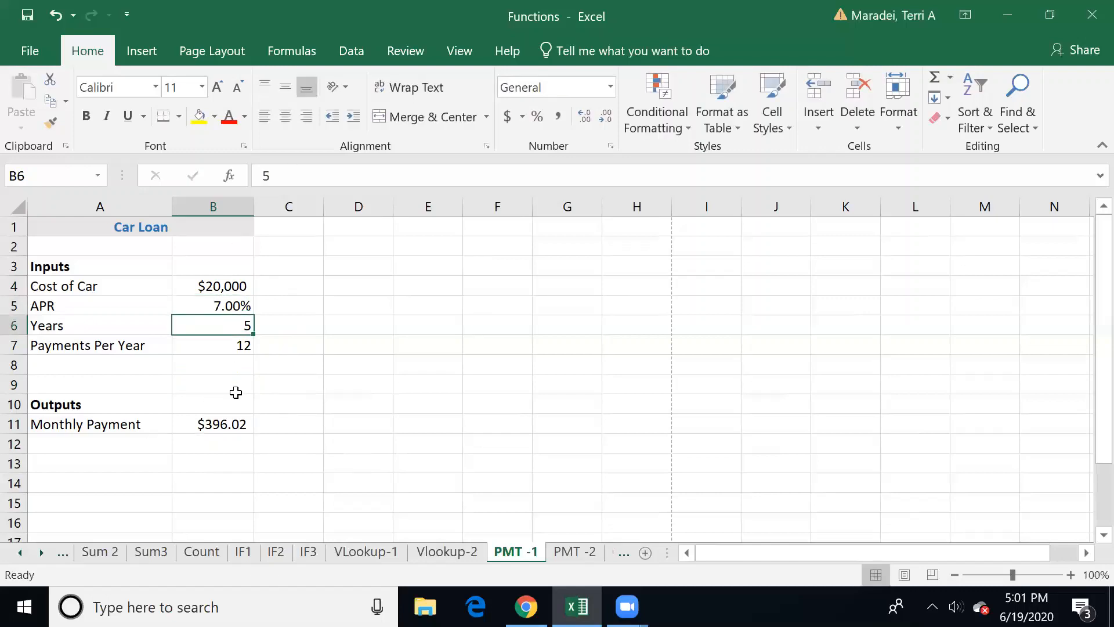
Set the cost of the car in B4 to 10000 and the APR in B5 to 2%
left_click(220, 287)
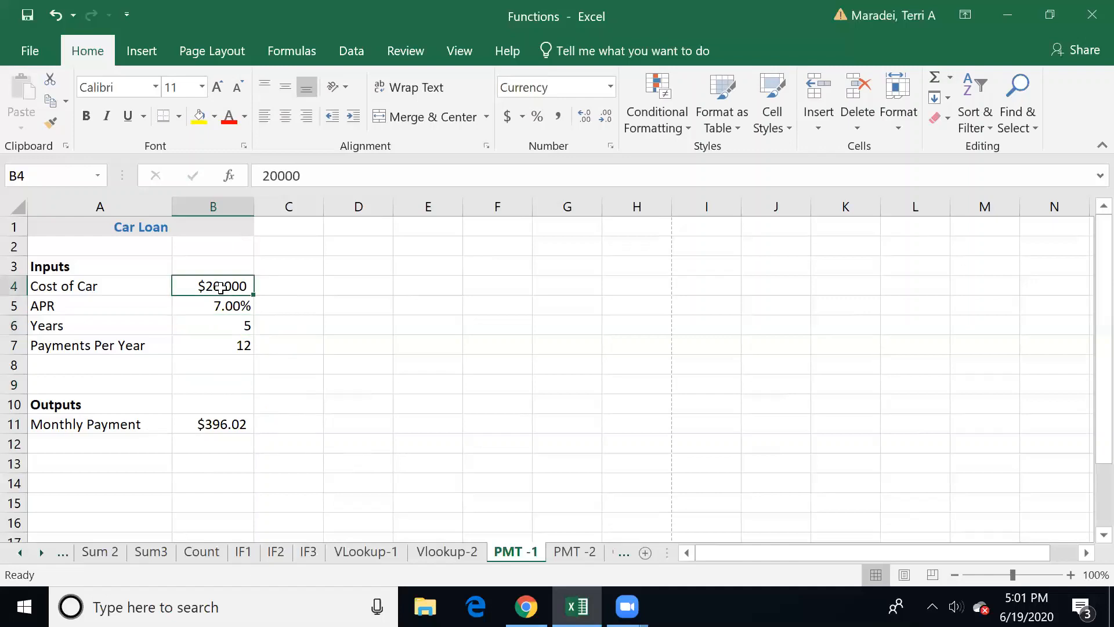
type("10000")
key("Return")
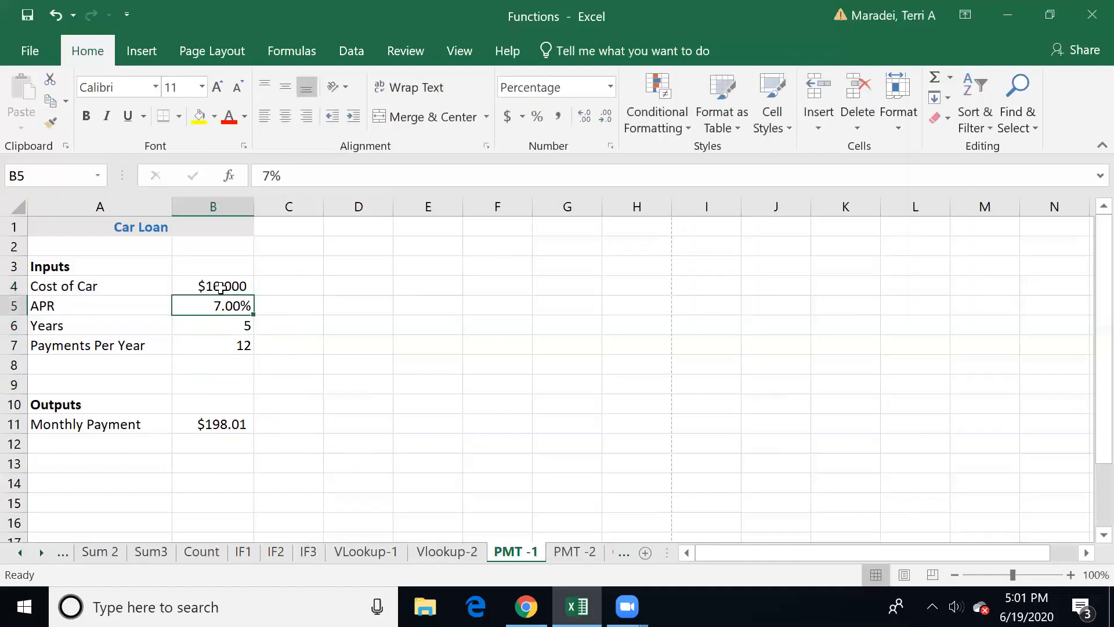
key("Return")
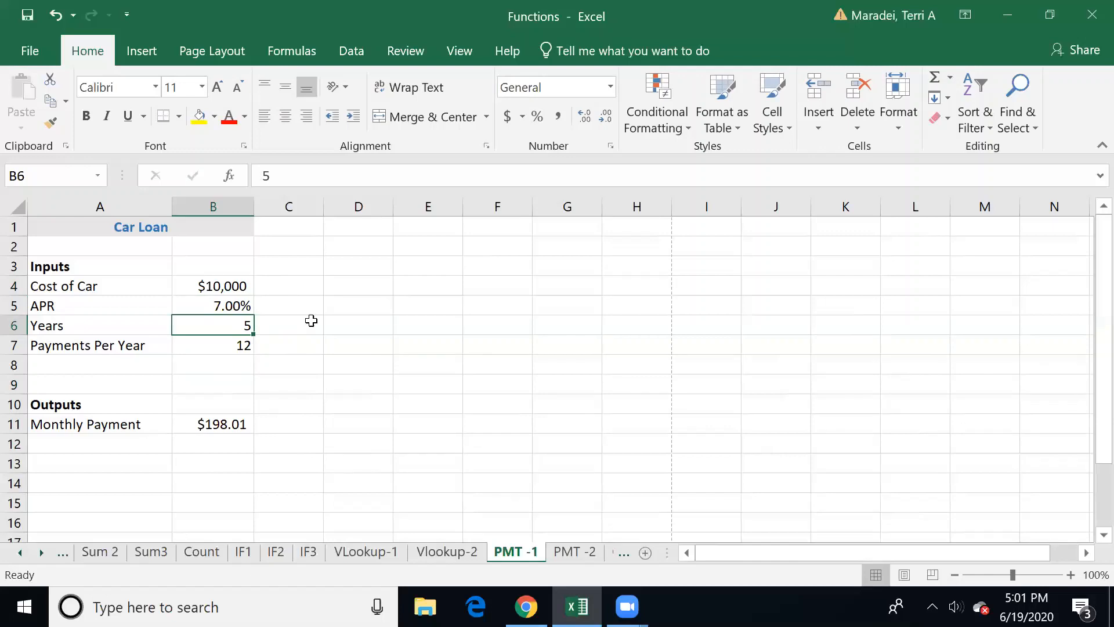
left_click(225, 307)
type("2")
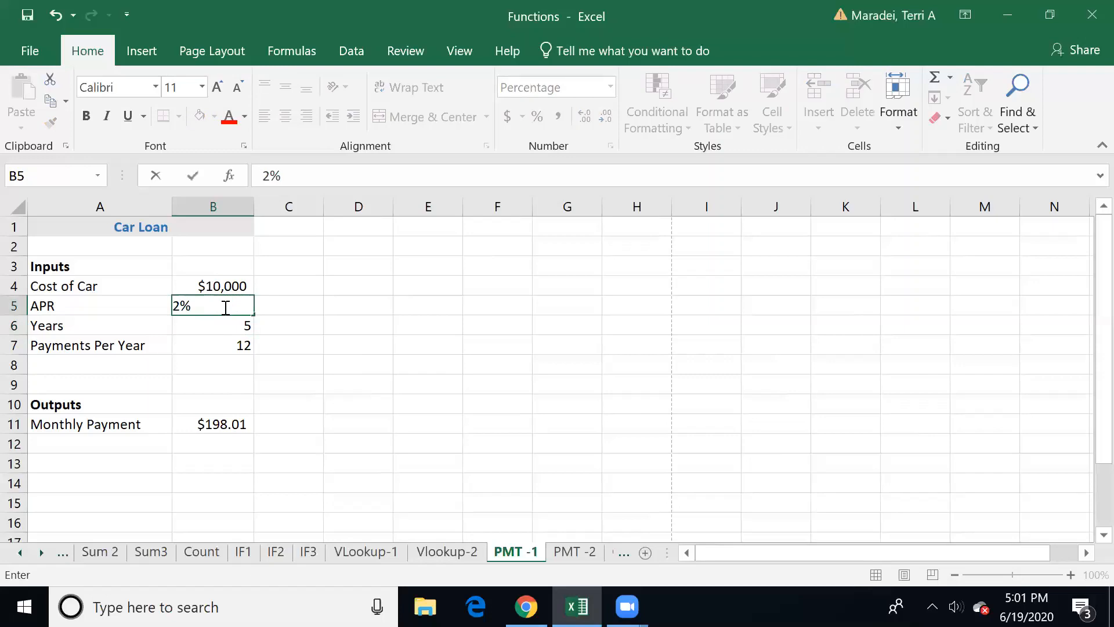
key("Return")
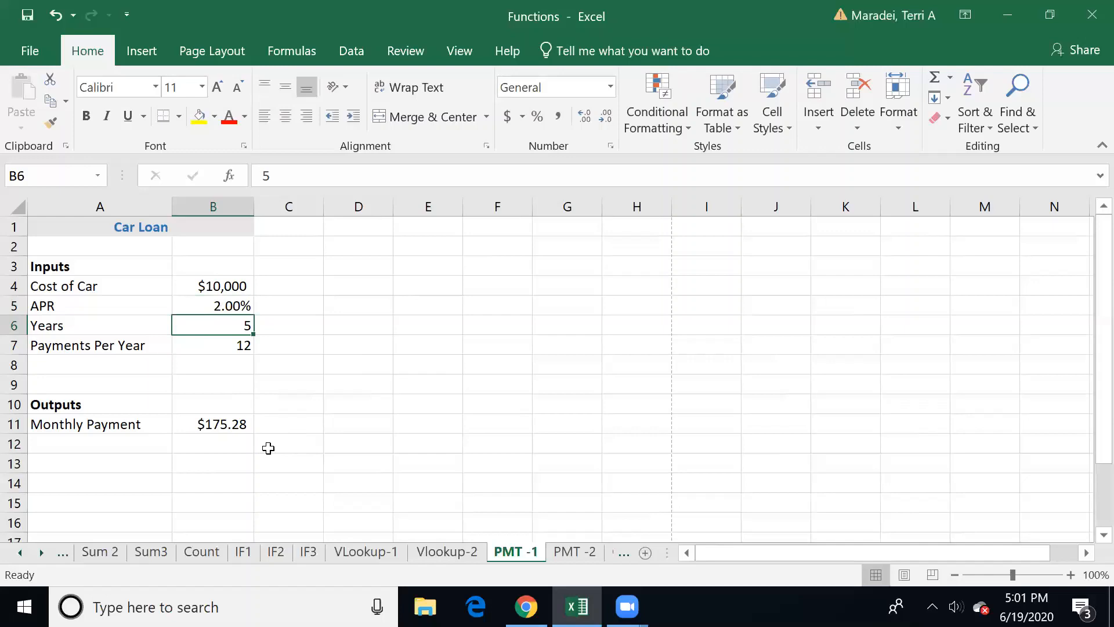
On the PMT -2 sheet, start a PMT formula in C6 with C3/12 as the rate
left_click(582, 552)
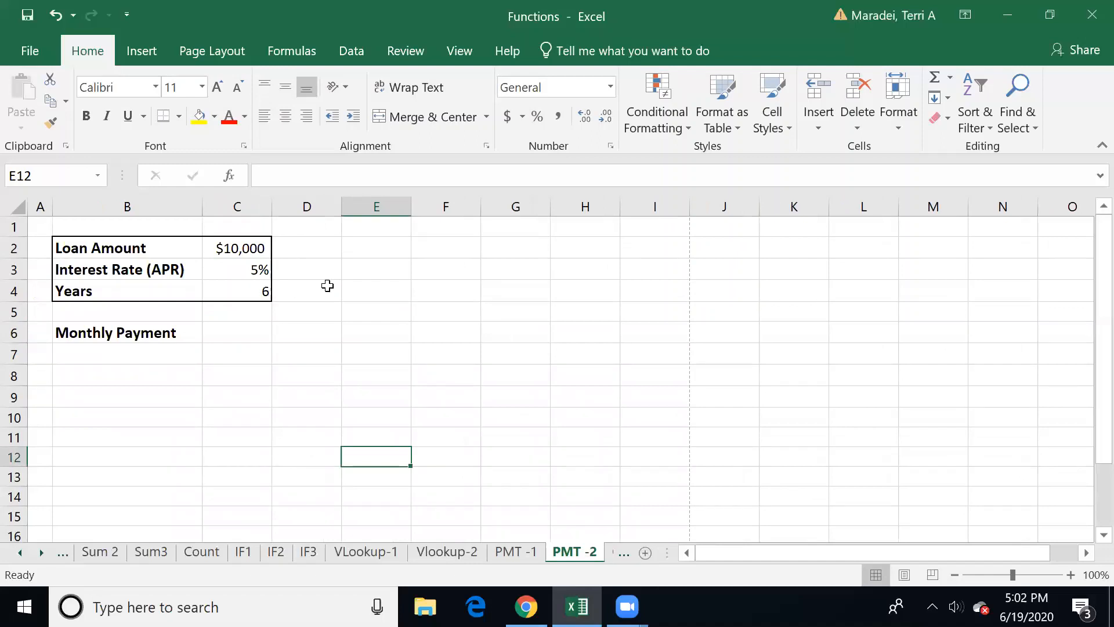
left_click(227, 331)
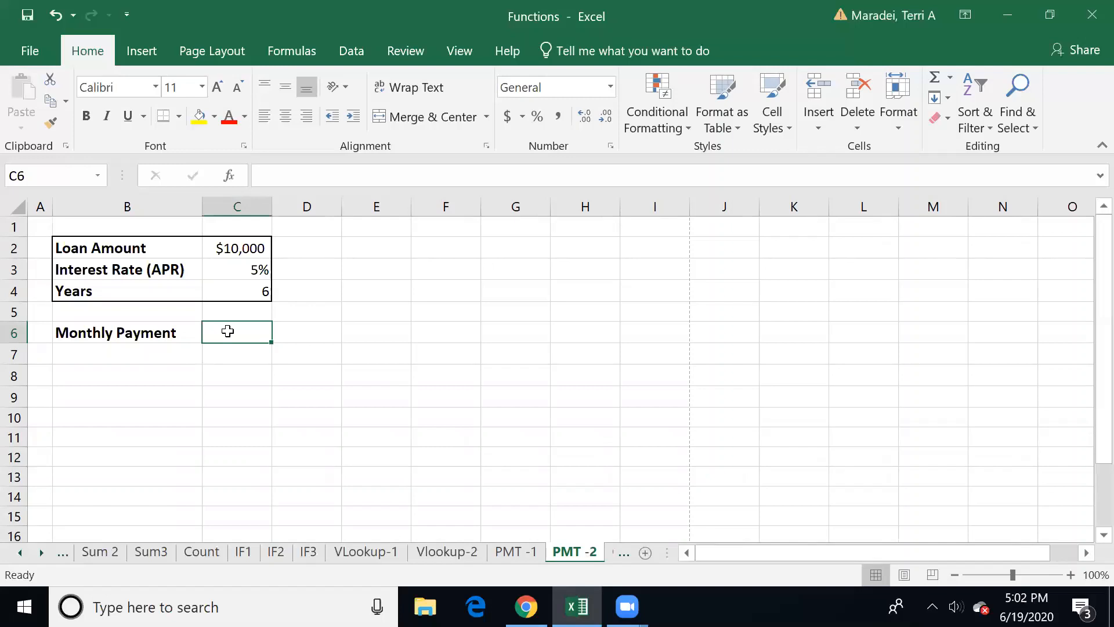
type("=pmt(")
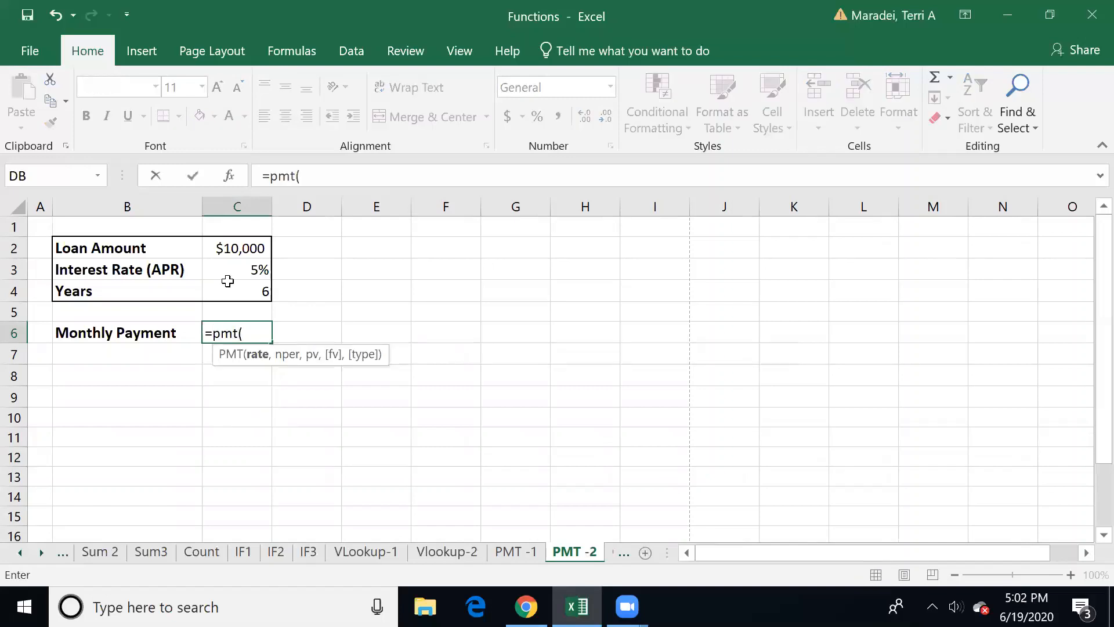
left_click(237, 246)
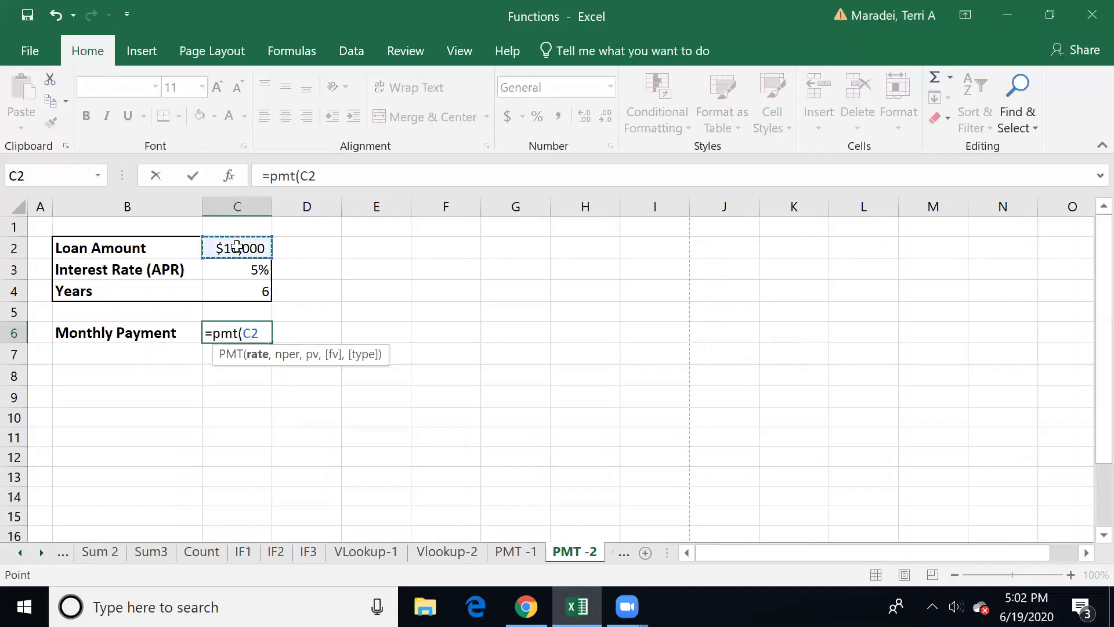
key("BackSpace")
key("BackSpace")
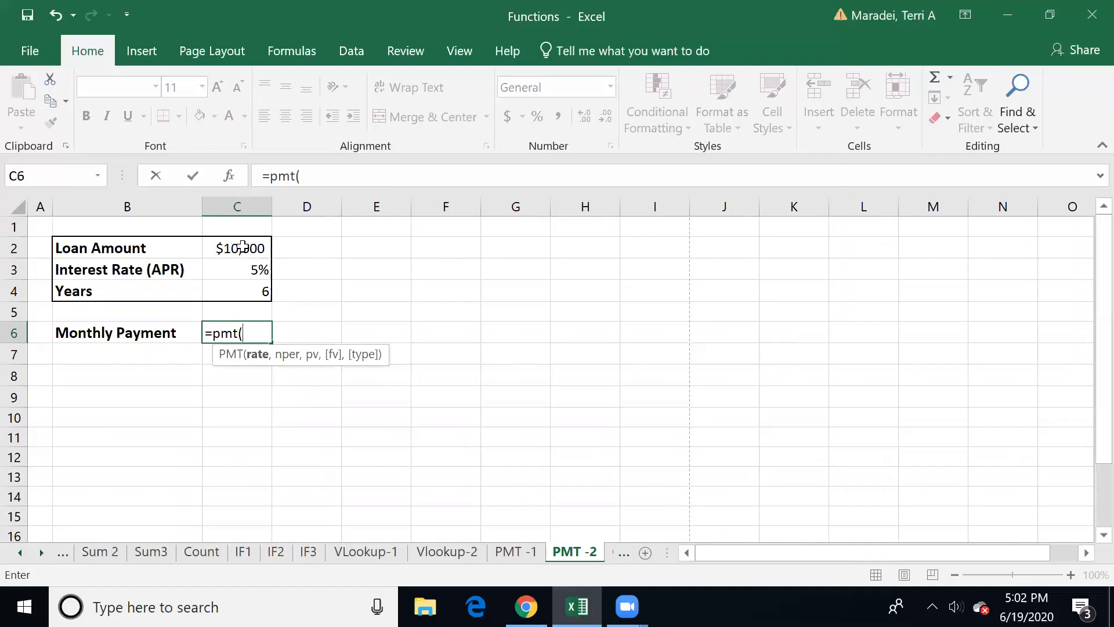
left_click(237, 271)
type("/1")
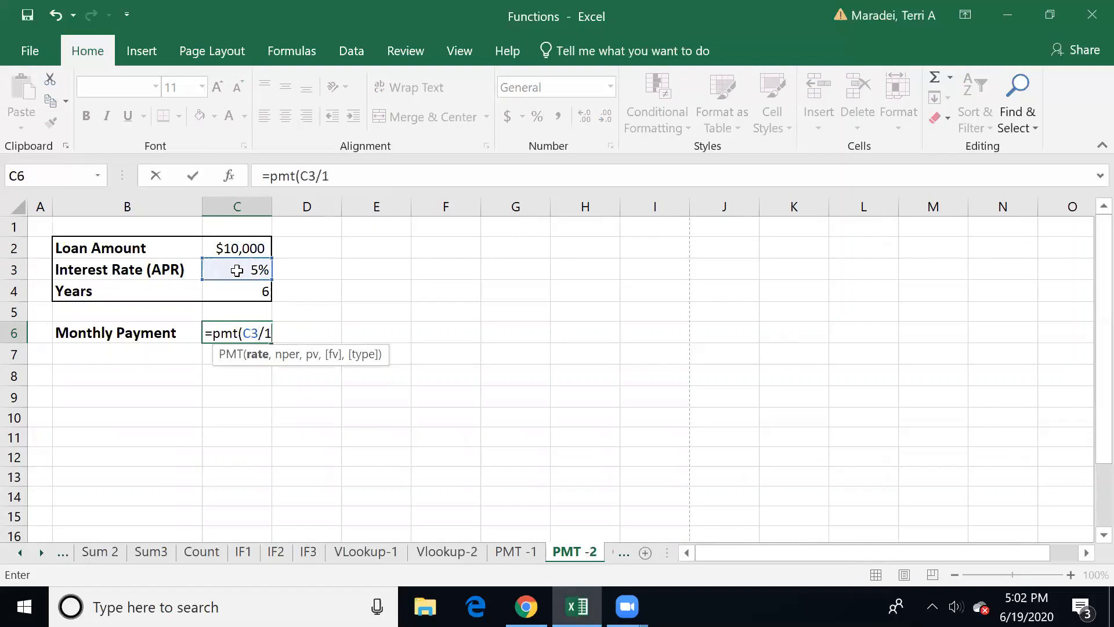
type("2,")
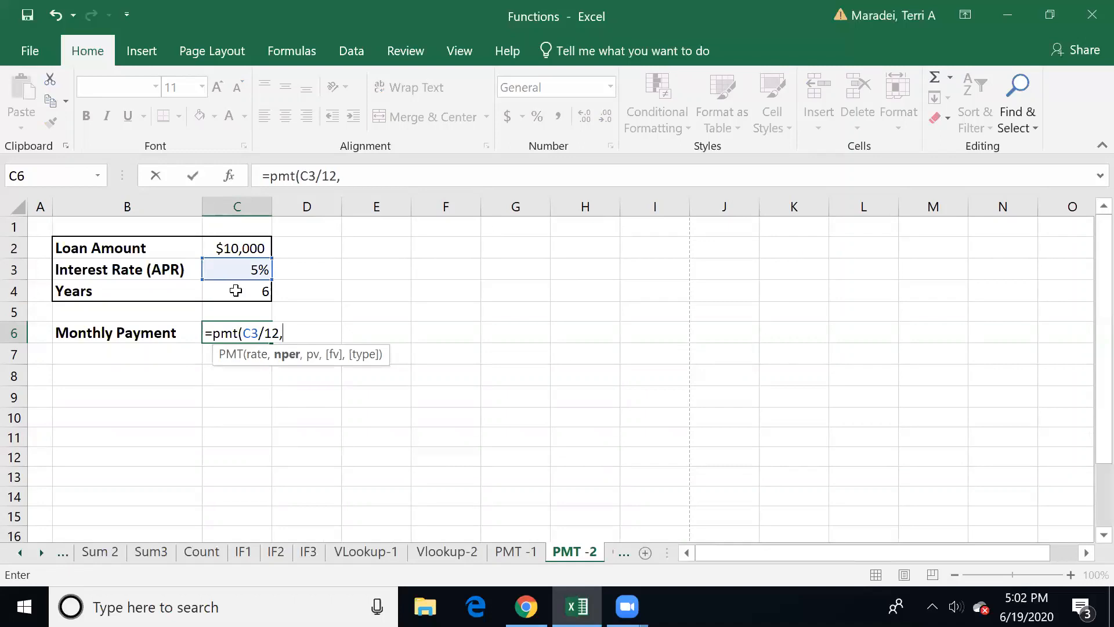
Complete the C6 formula with C4*12 as the number of payments and -C2 as the present value
left_click(235, 290)
type("*12")
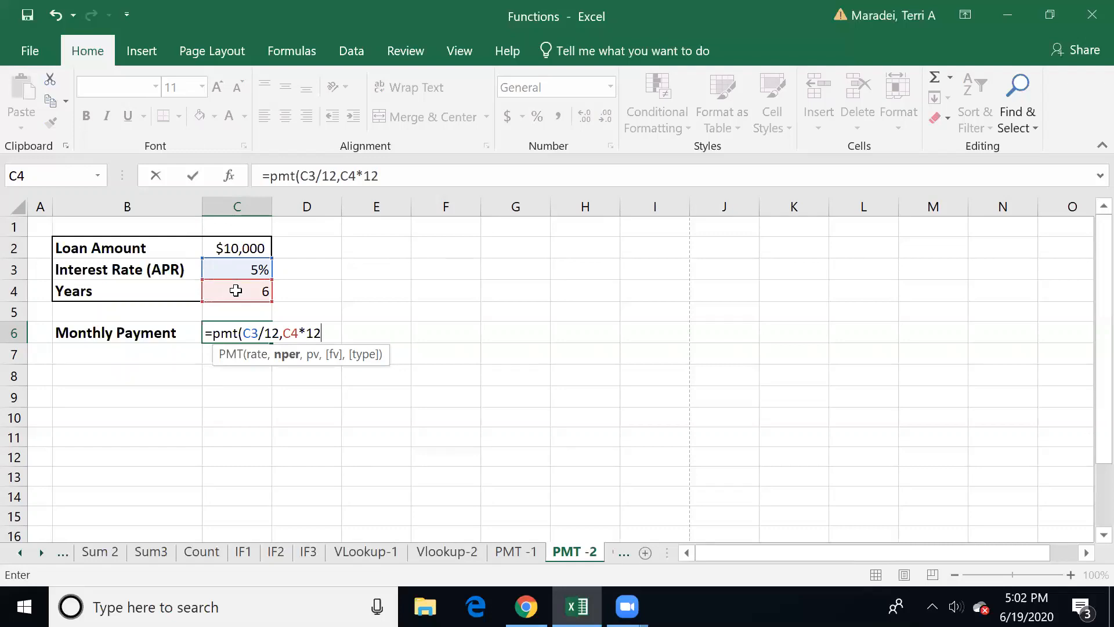
type(",=")
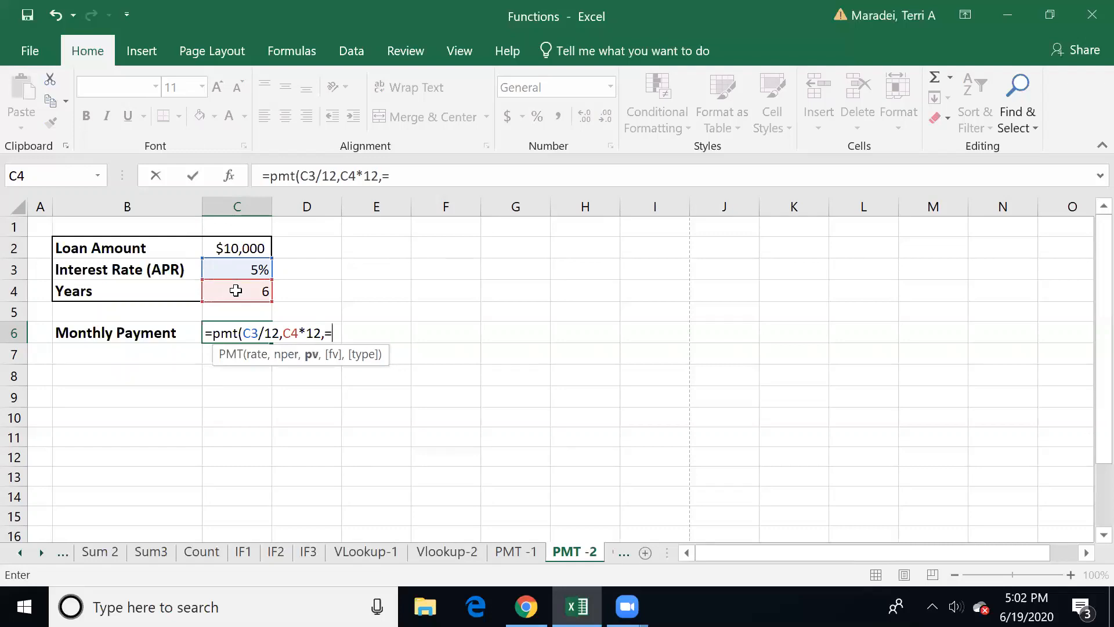
key("BackSpace")
type("-")
left_click(219, 247)
type(")")
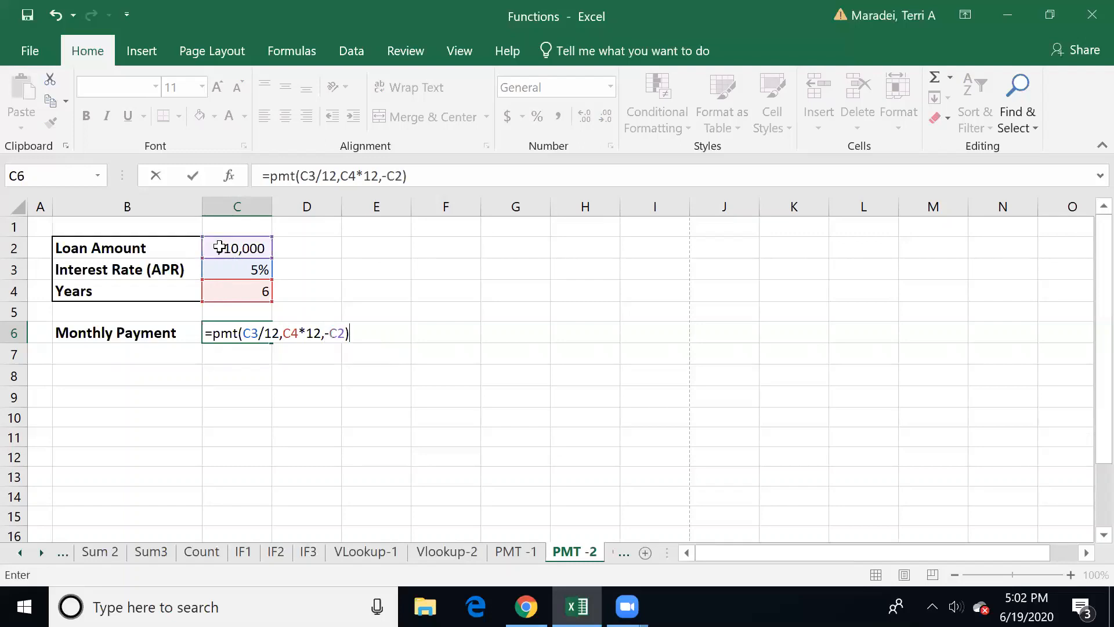
key("Return")
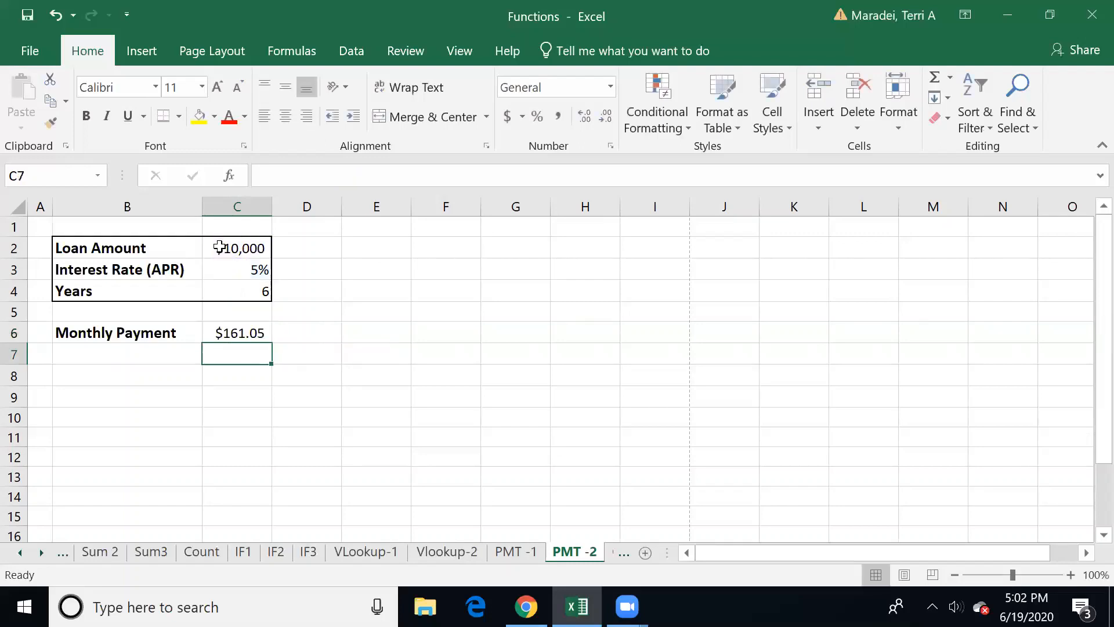
Test the monthly payment with loan terms of 5 and 9 years in C4
key("Up")
key("Up")
key("Up")
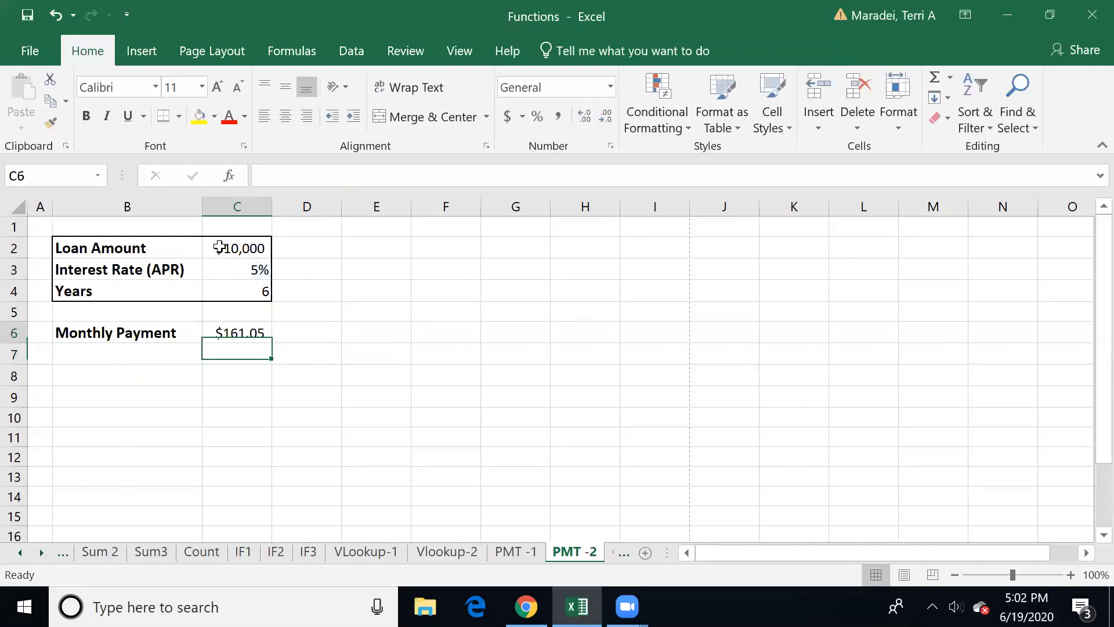
type("5")
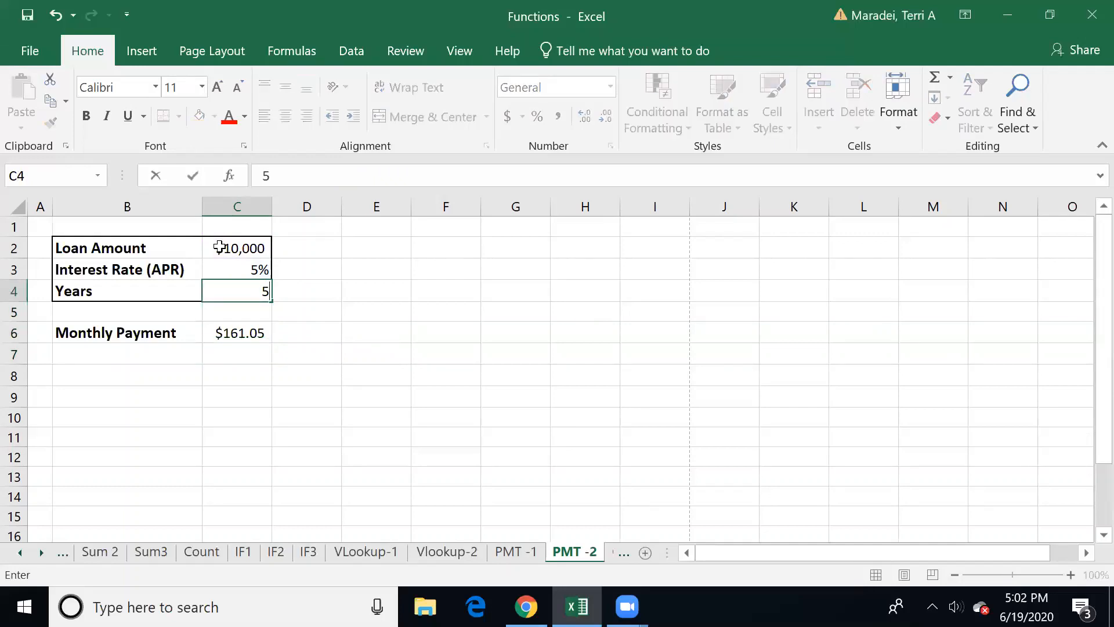
key("Return")
key("Up")
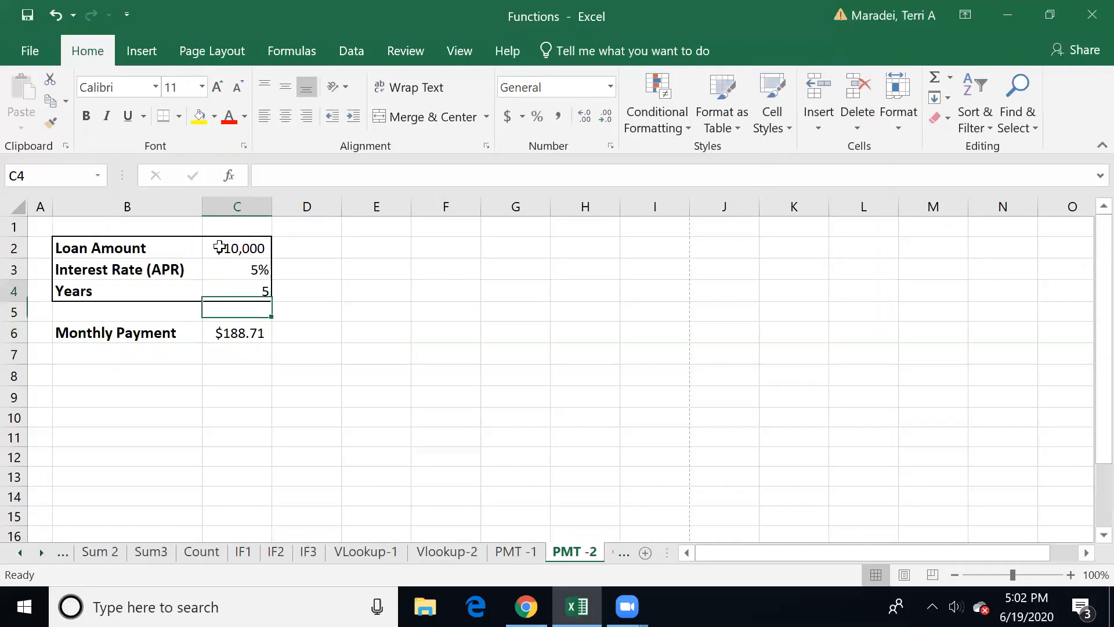
type("9")
key("Return")
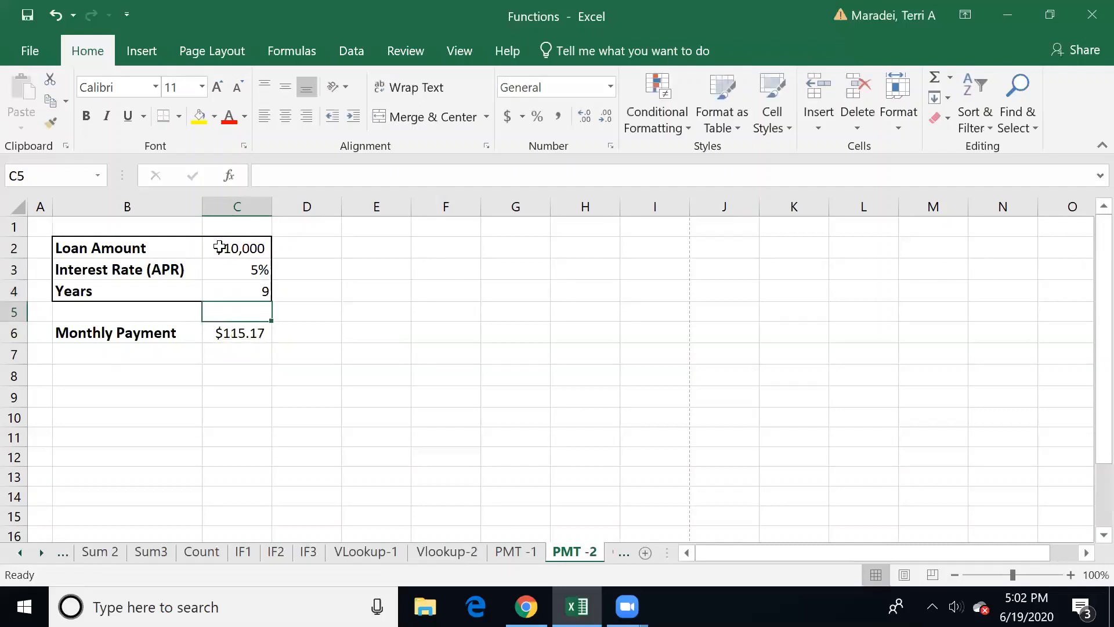
Set the loan's years in C4 to 5 and select the monthly payment cell C6
key("Up")
key("Up")
key("Down")
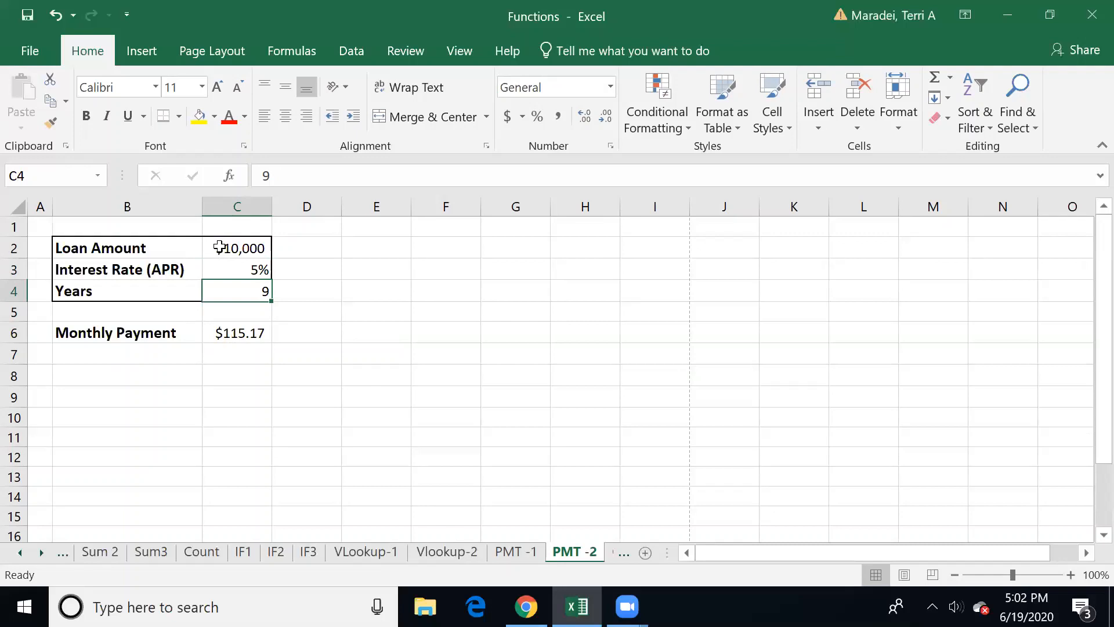
type("5")
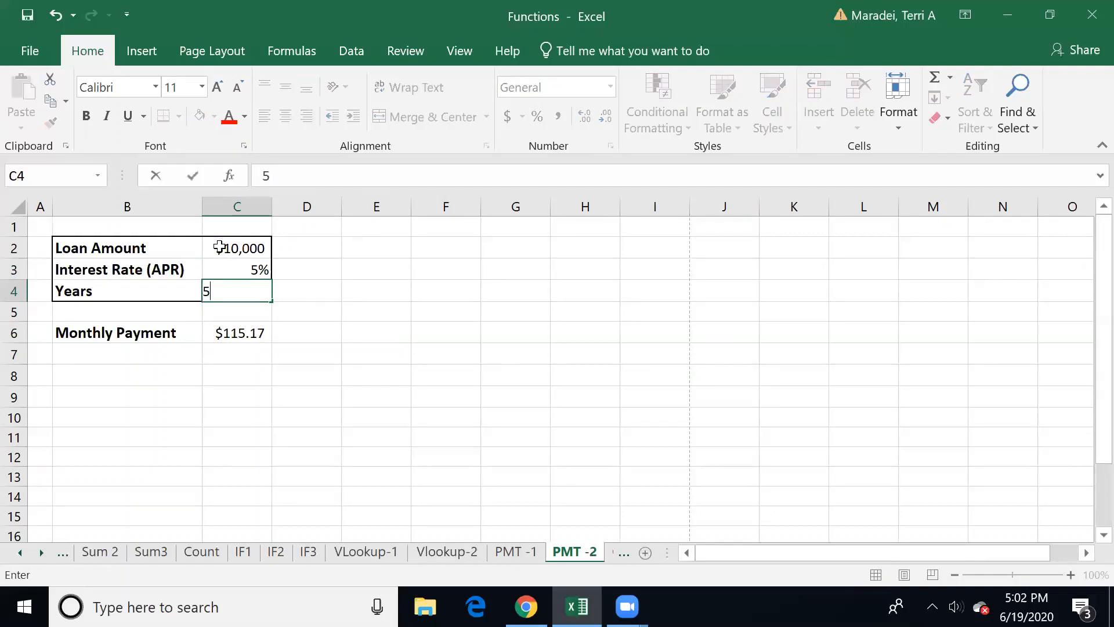
key("Return")
key("Down")
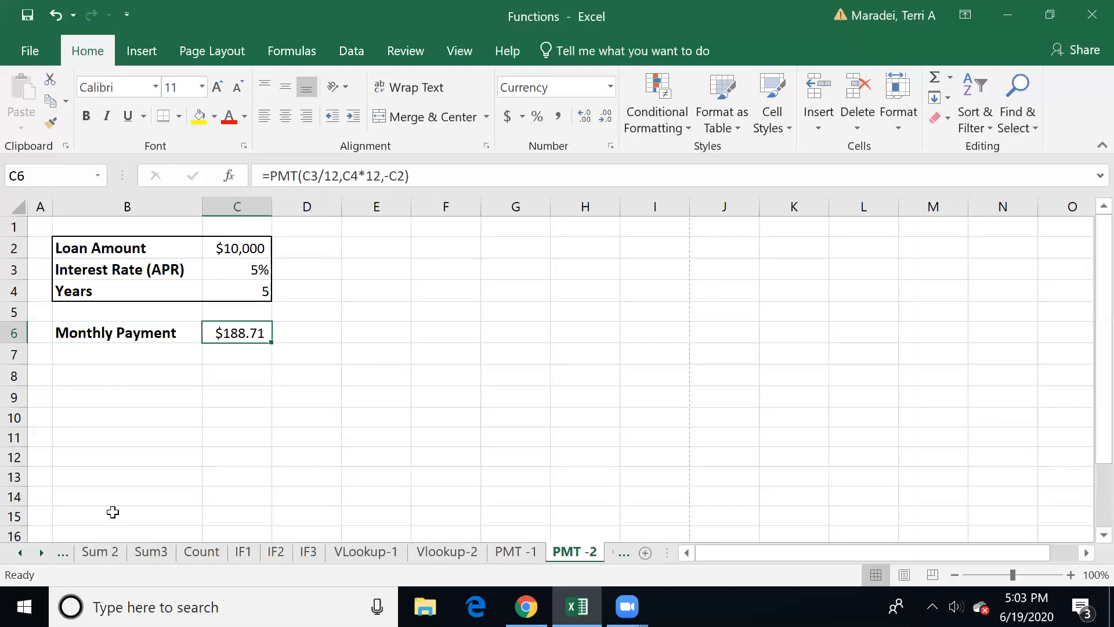
On the Sum 2 sheet, insert the SUM function into G10 from the full function list
left_click(93, 552)
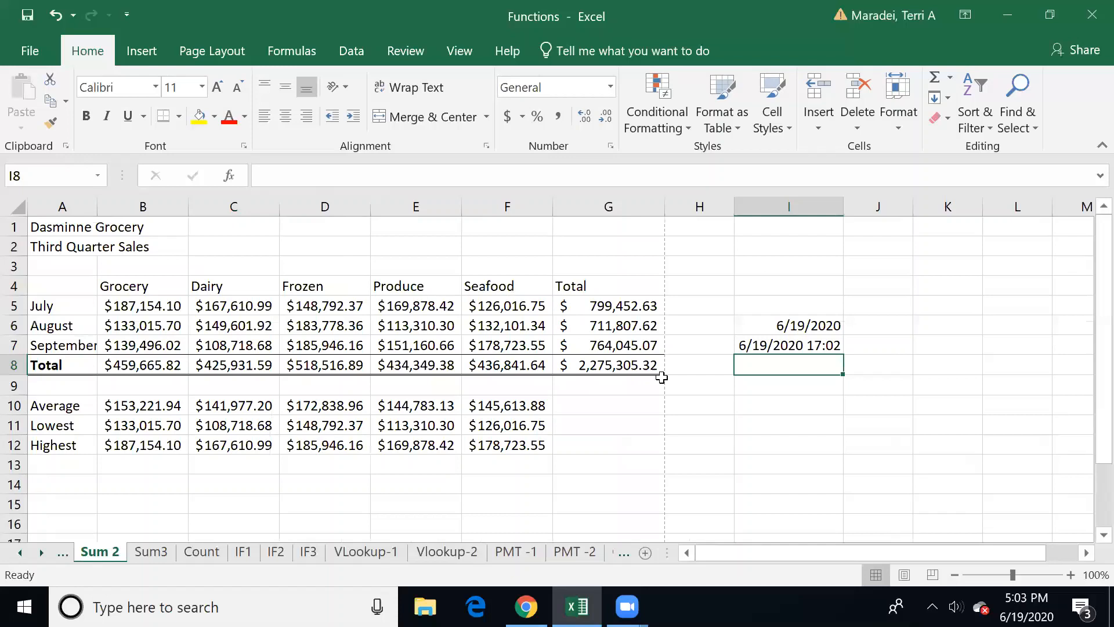
left_click(610, 408)
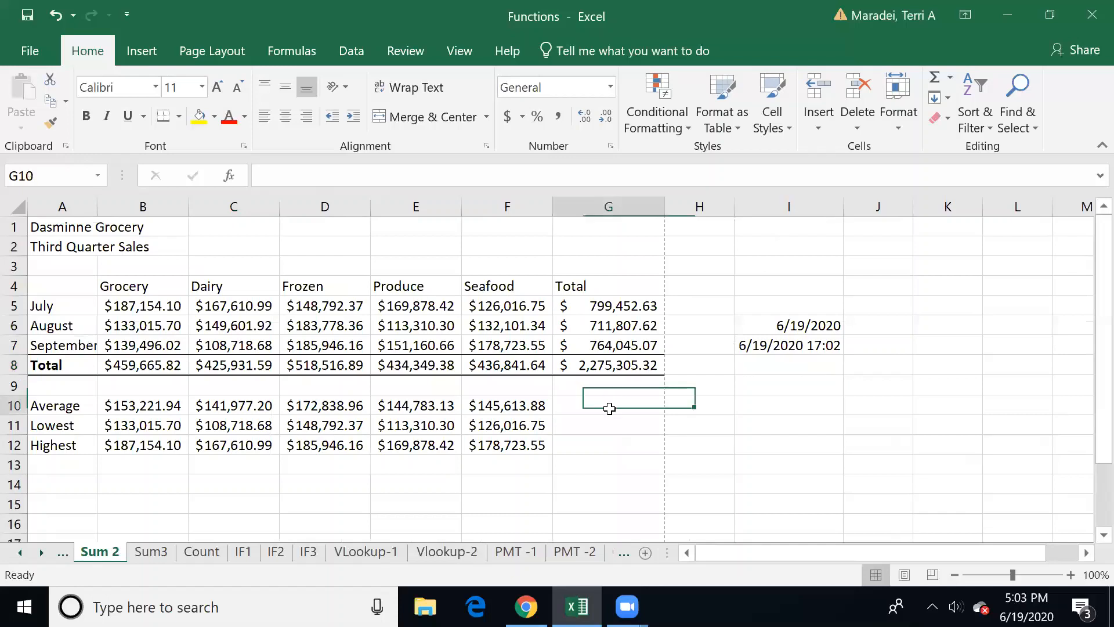
left_click(951, 77)
left_click(1014, 221)
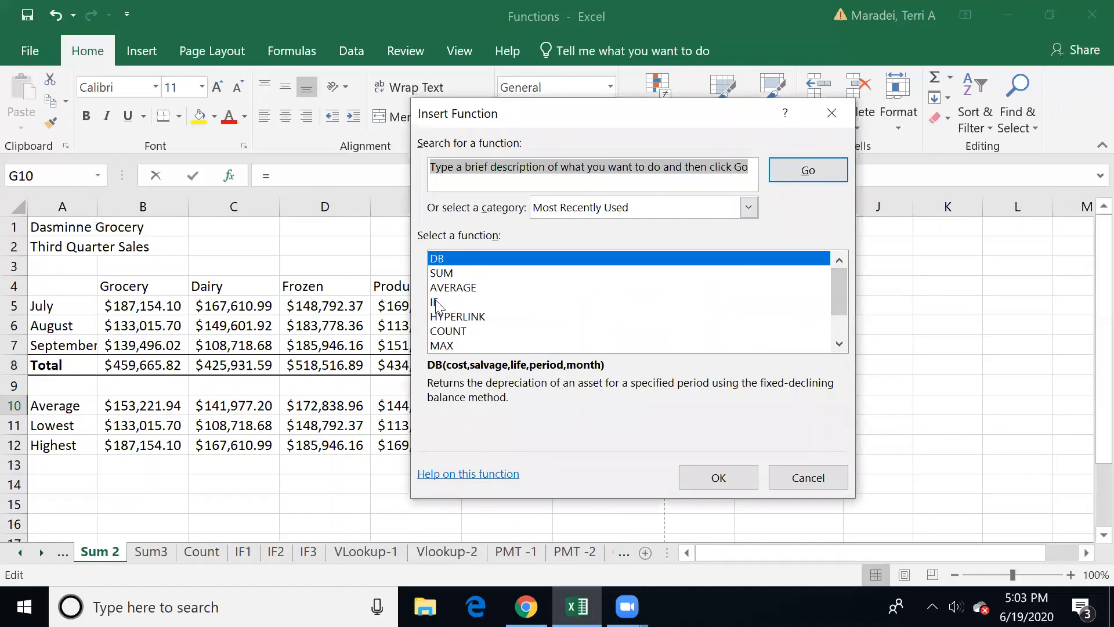
left_click(450, 274)
left_click(694, 475)
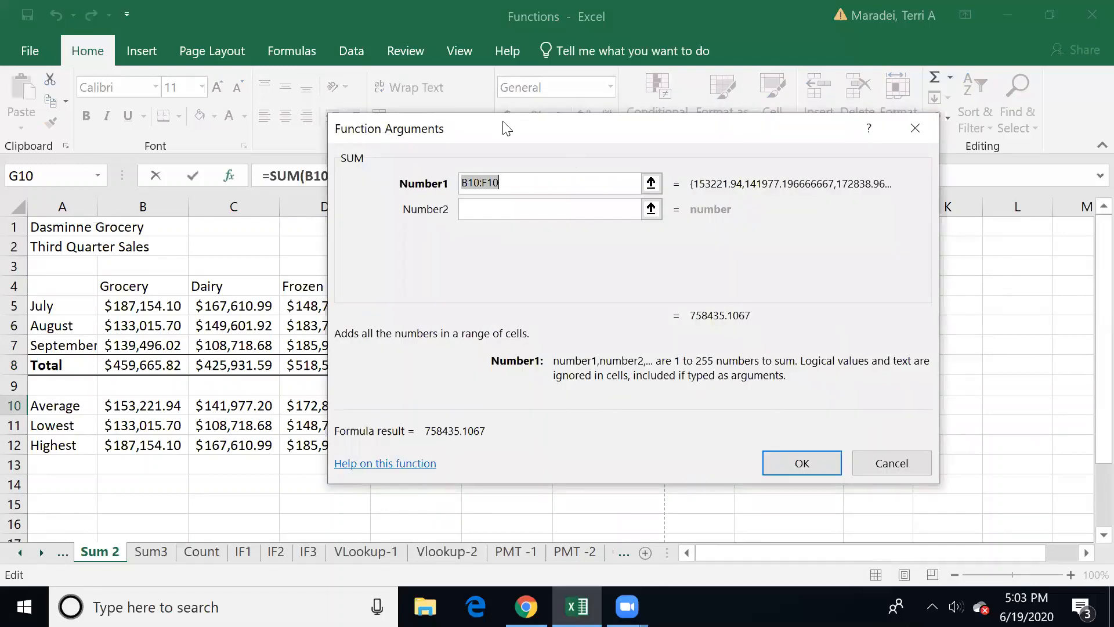
Select B10:F10 as the first SUM argument, enter the formula in G10, and clear the cell again
left_click_drag(507, 128, 881, 106)
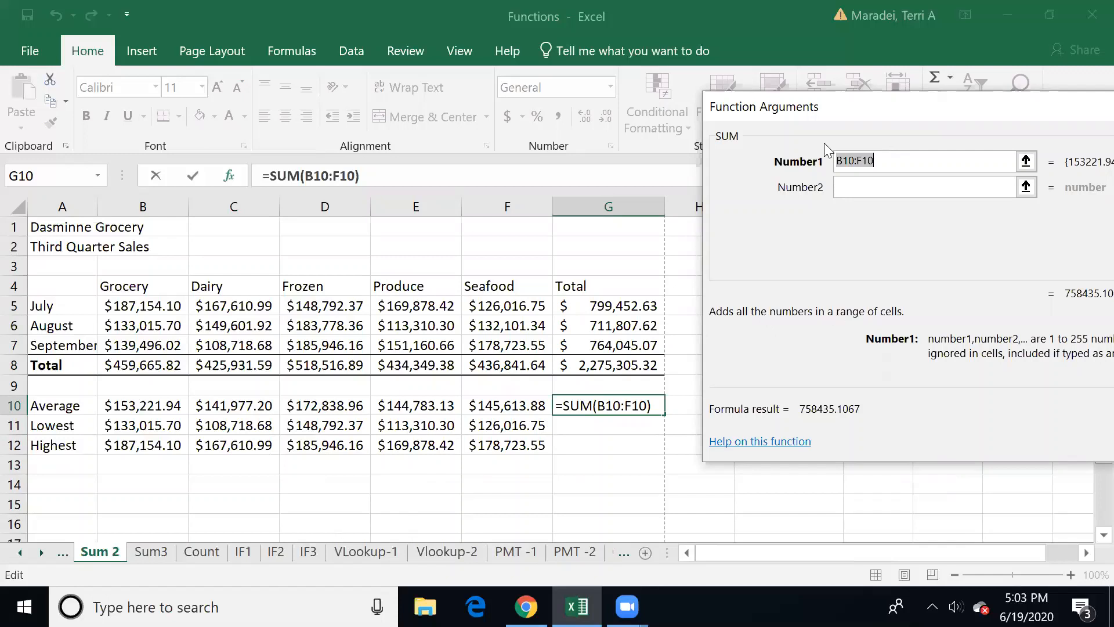
left_click_drag(882, 112, 678, 109)
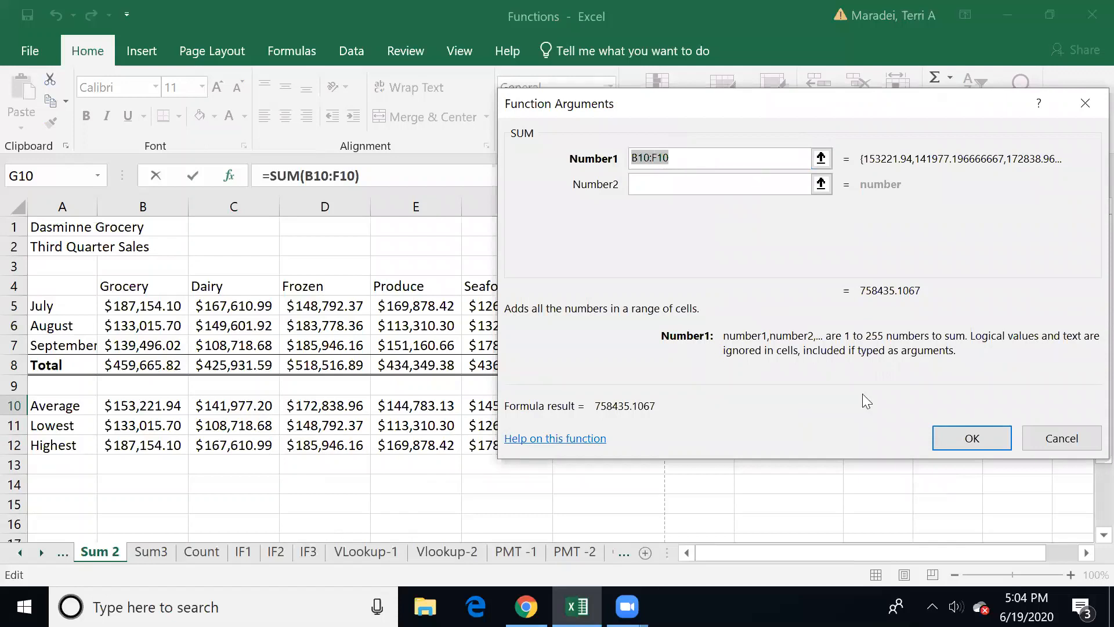
left_click(821, 158)
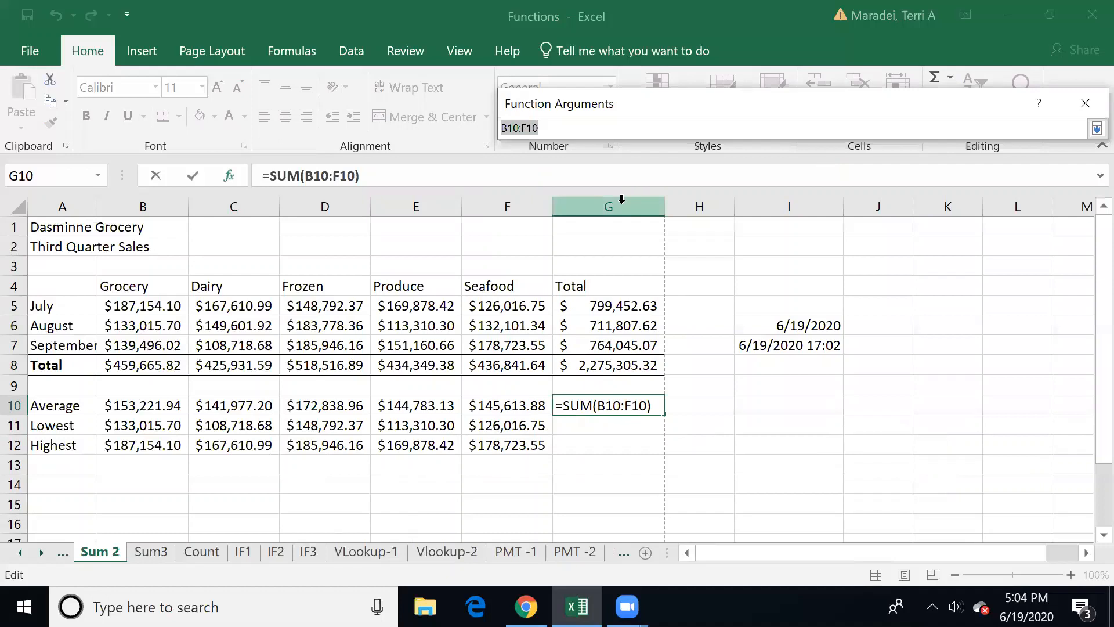
left_click(118, 402)
left_click_drag(118, 403, 513, 412)
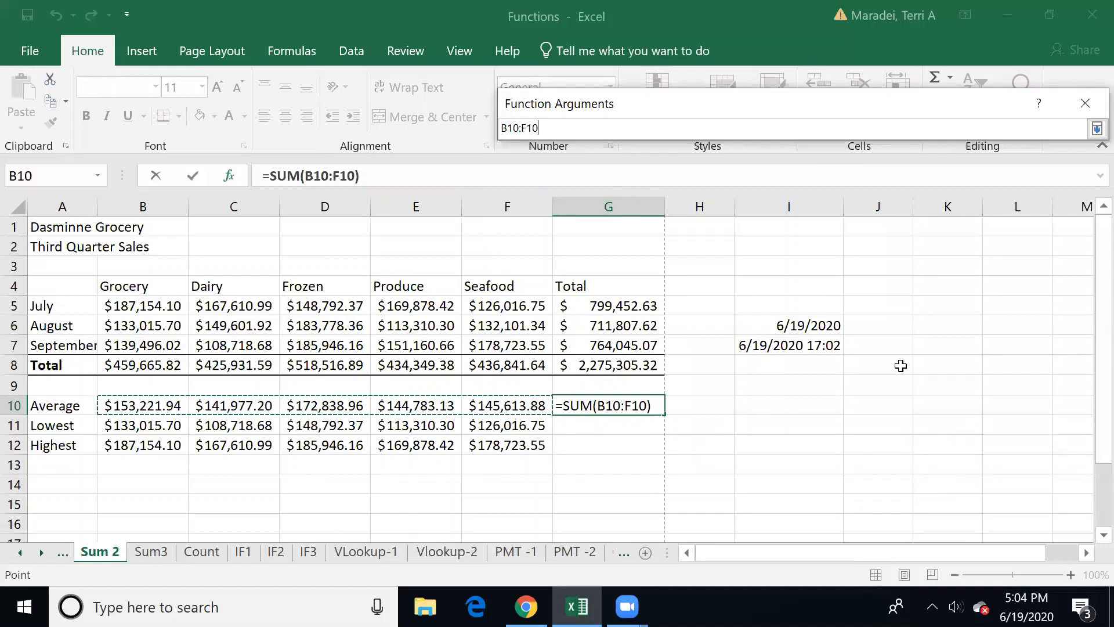
left_click(1097, 129)
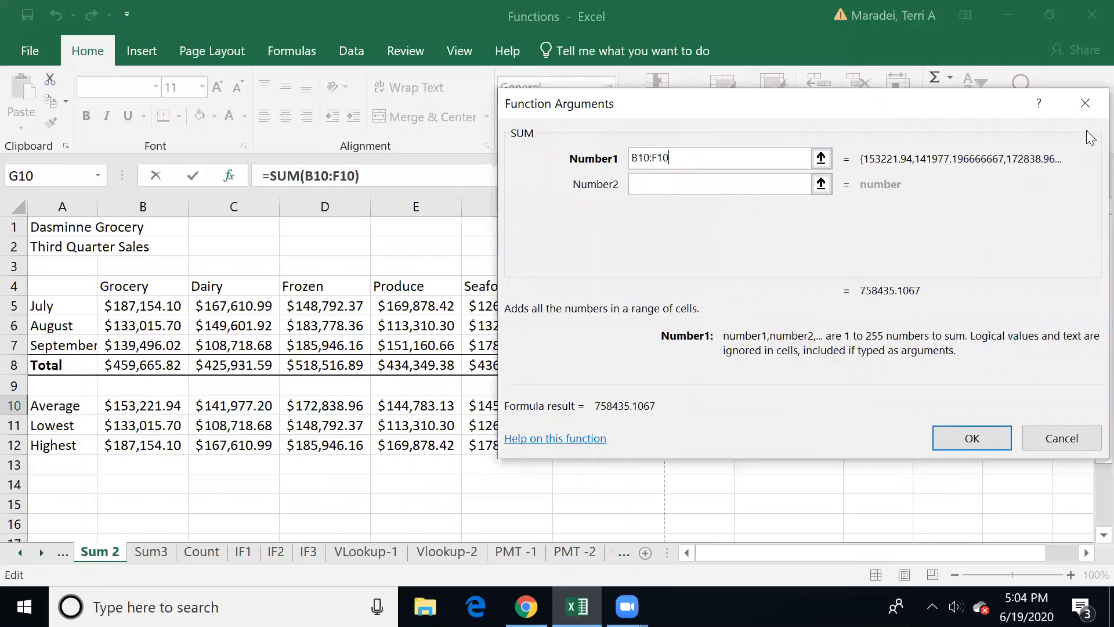
key("Return")
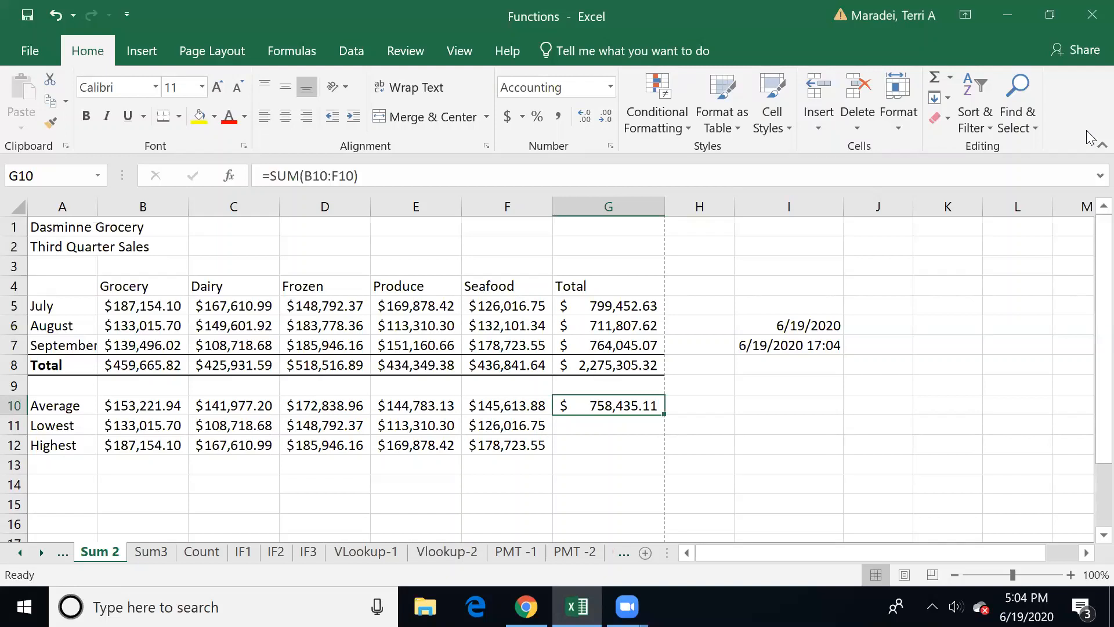
key("Delete")
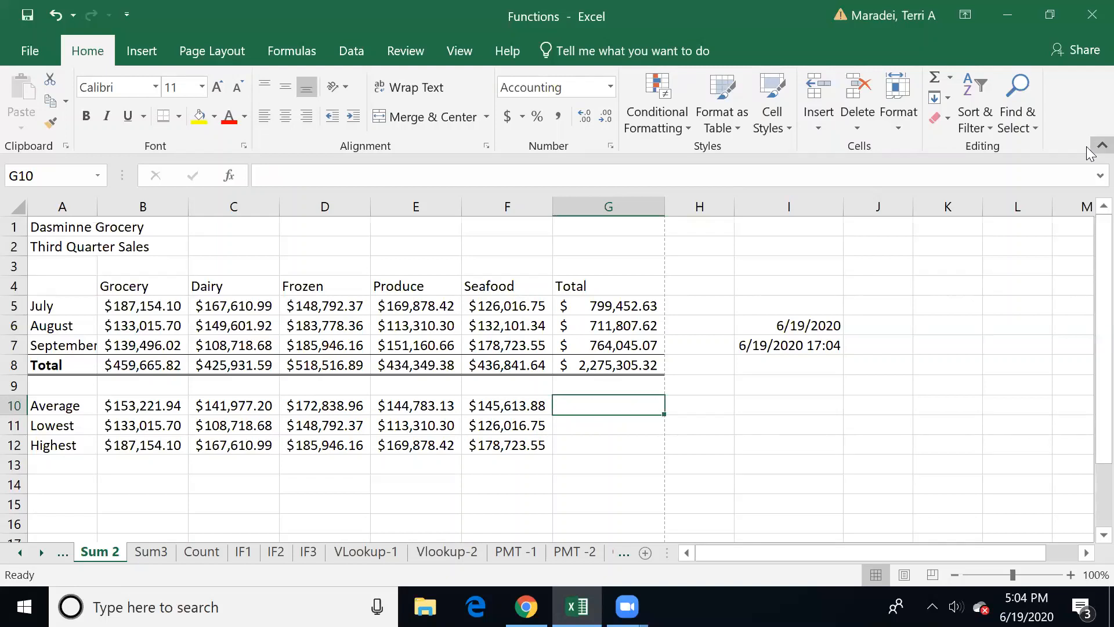